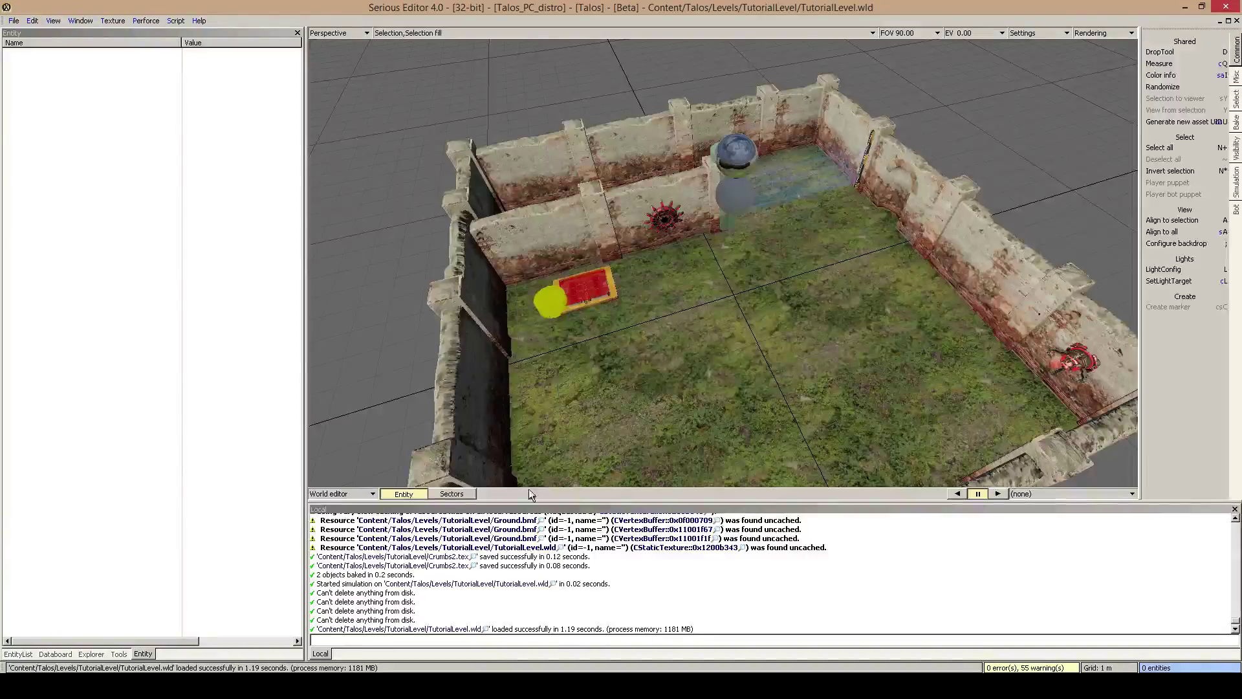
# Step: Switch to the Steam community discussion and read the notes on editor views, the entity list and baking global illumination
pyautogui.click(277, 639)
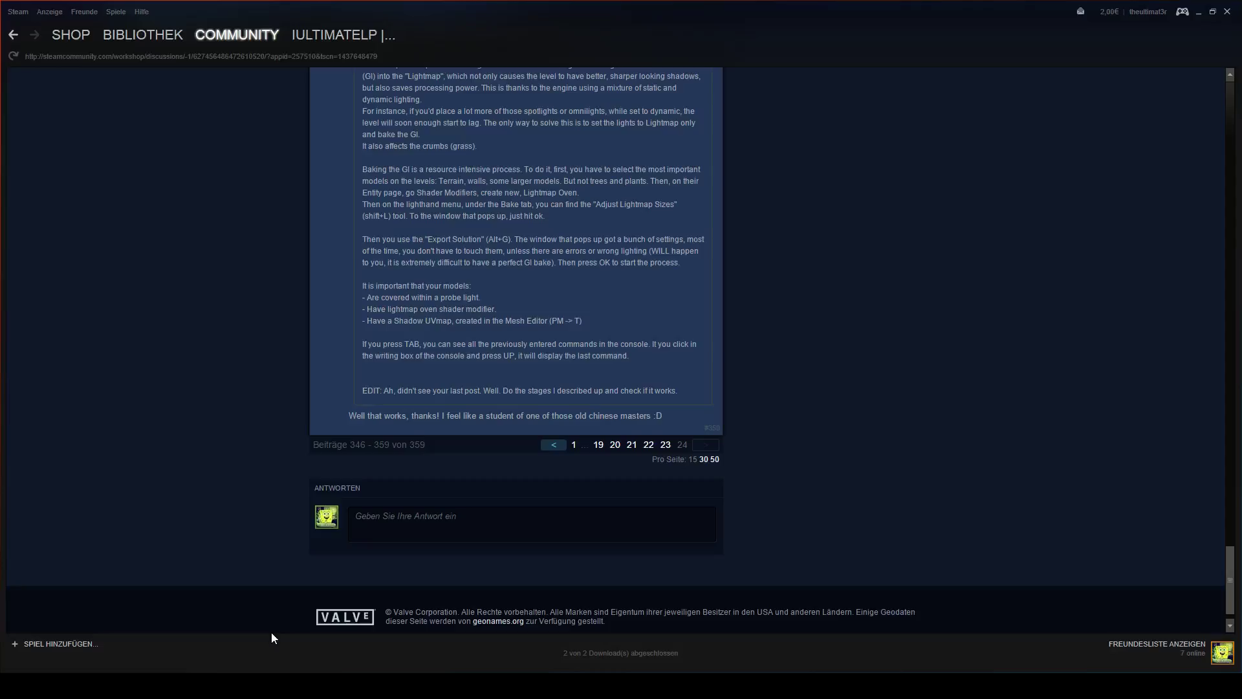
pyautogui.scroll(15, 363, 424)
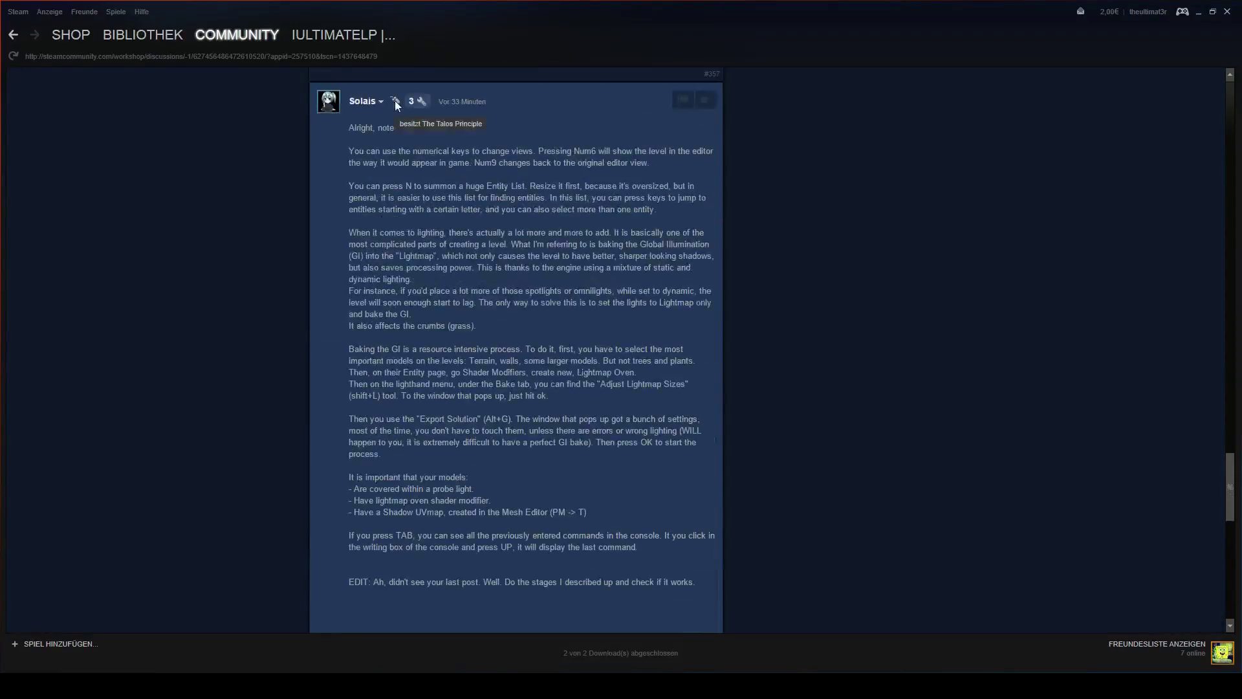
pyautogui.moveTo(377, 128); pyautogui.dragTo(453, 456)
pyautogui.click(487, 395)
pyautogui.scroll(-1, 487, 394)
pyautogui.scroll(1, 487, 381)
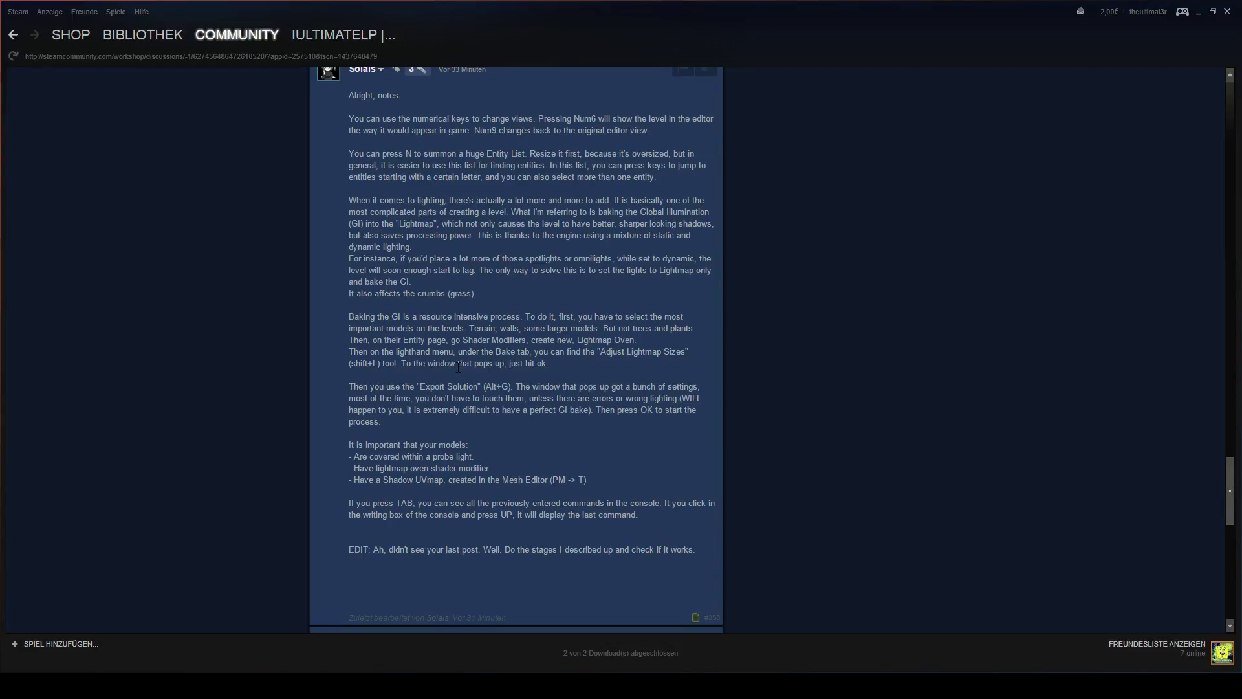
pyautogui.moveTo(464, 141); pyautogui.dragTo(465, 153)
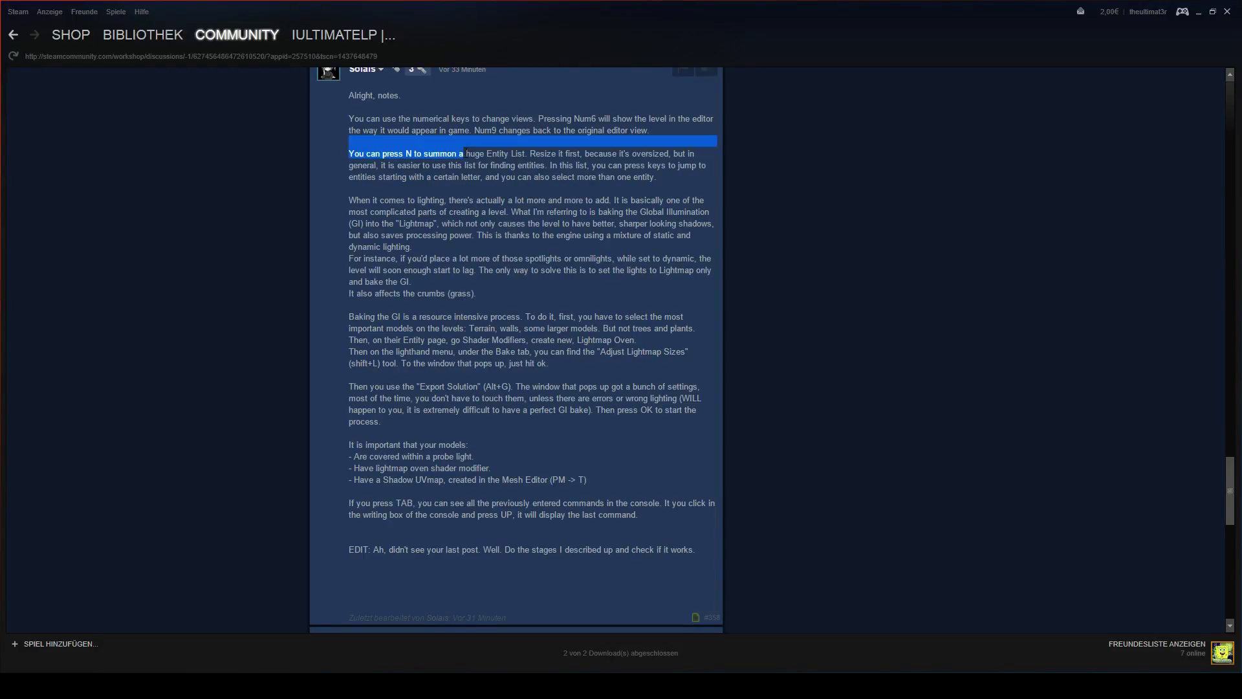
pyautogui.click(392, 183)
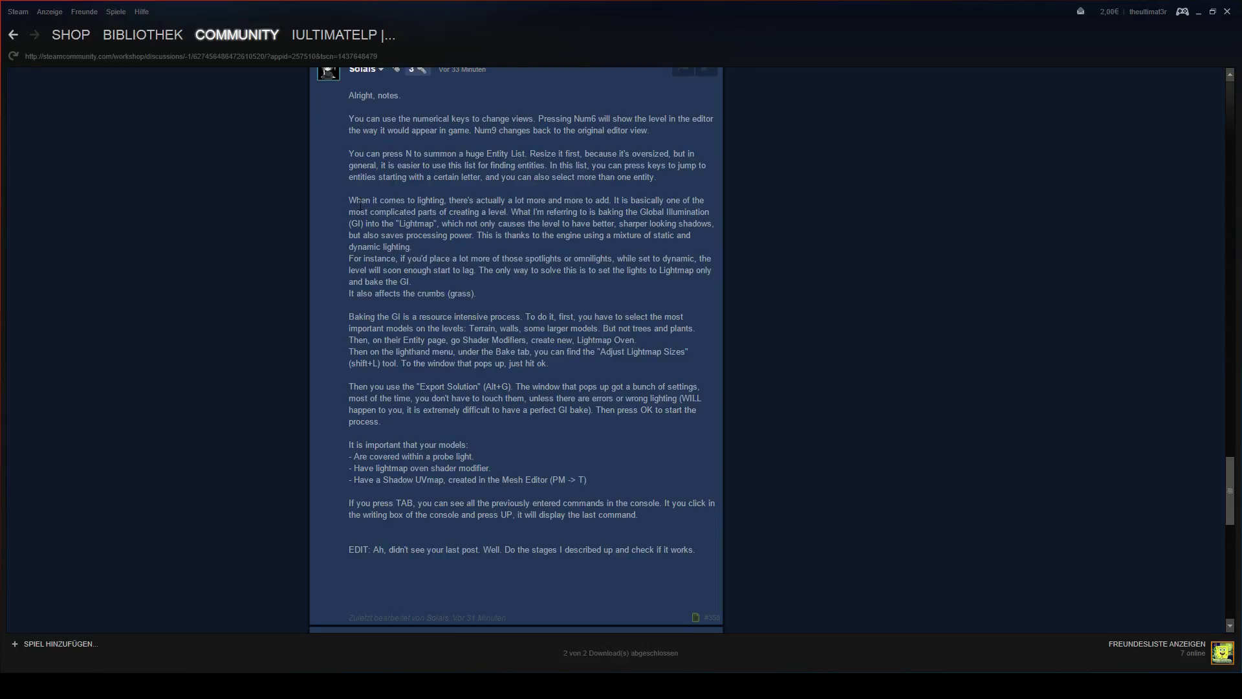
pyautogui.moveTo(355, 196); pyautogui.dragTo(544, 489)
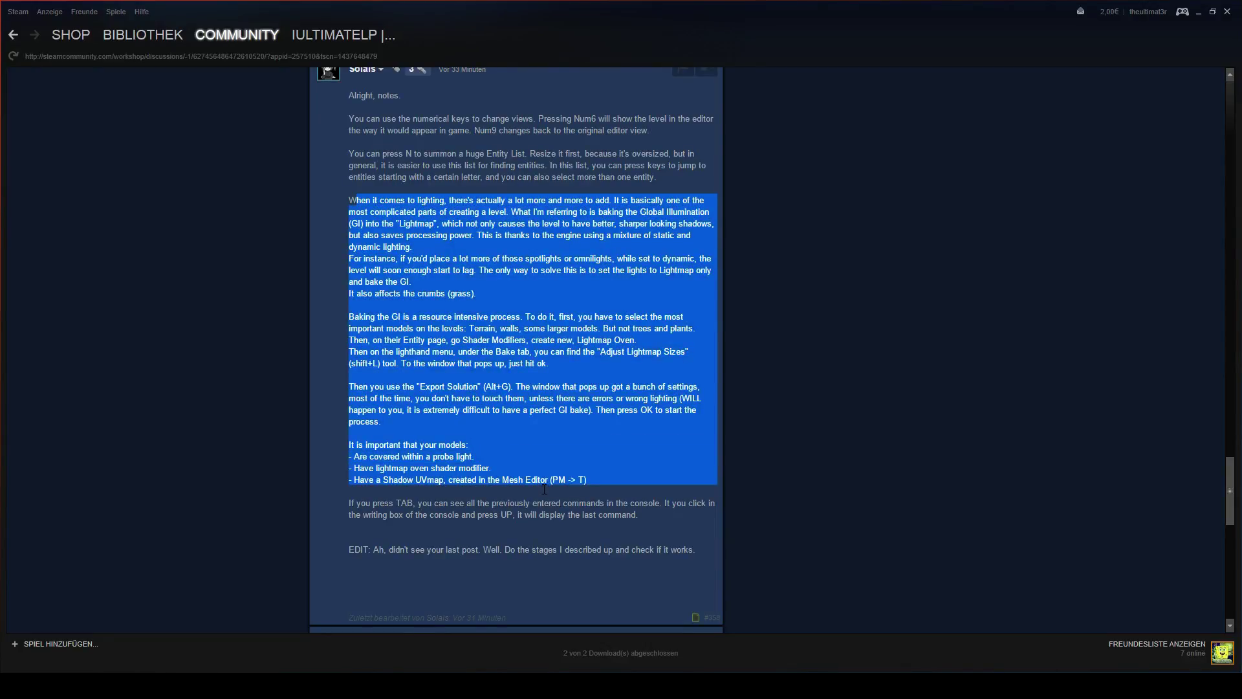
pyautogui.click(544, 489)
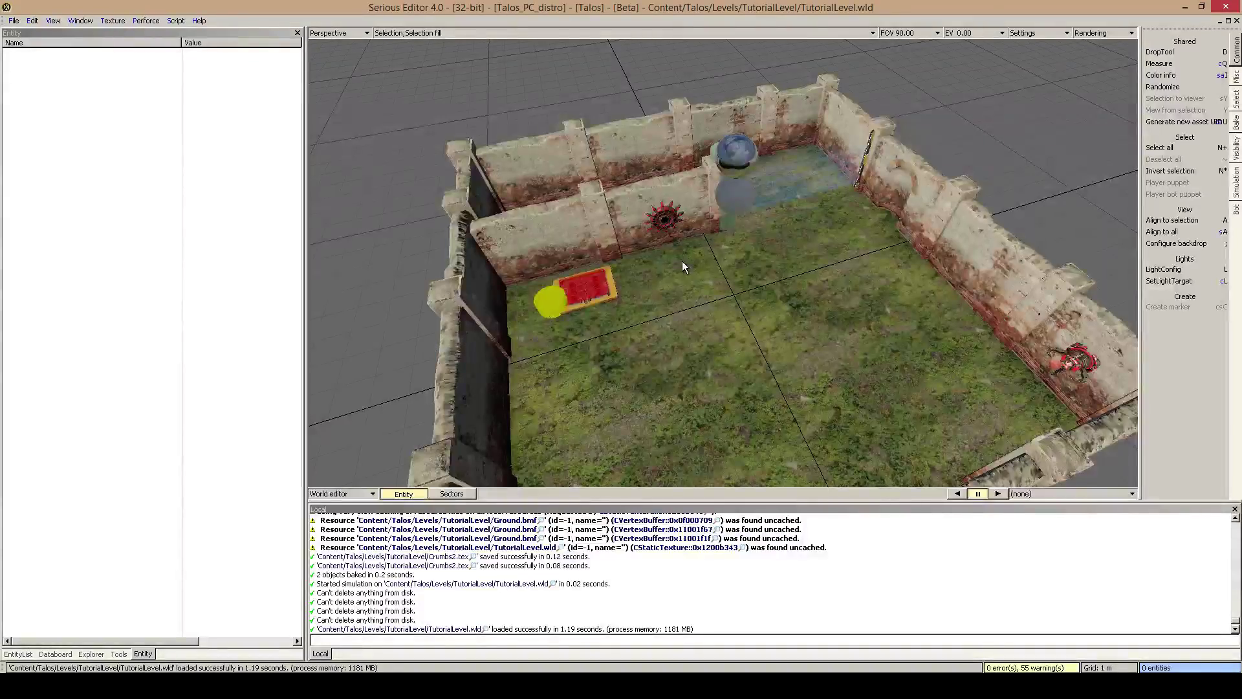
# Step: Switch to Serious Editor and examine the walled level from several angles with the in-game rendering preview turned on
pyautogui.scroll(5, 682, 261)
pyautogui.scroll(2, 722, 262)
pyautogui.scroll(-7, 723, 262)
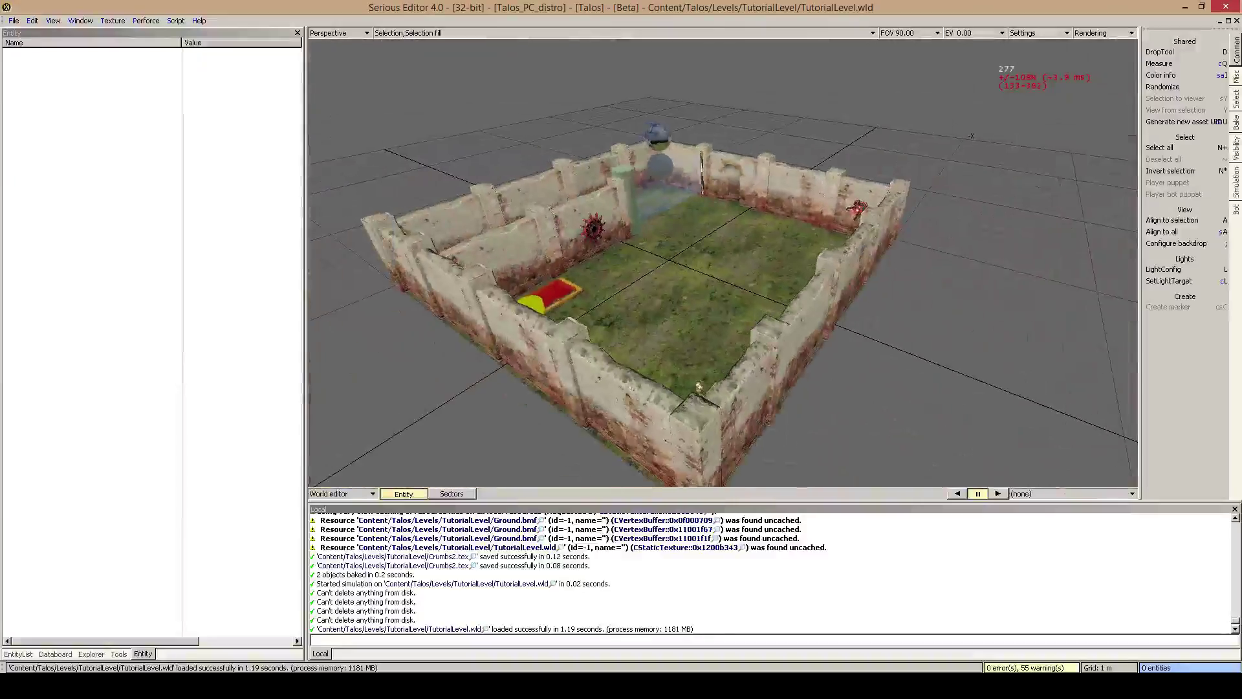
pyautogui.moveTo(722, 262); pyautogui.dragTo(695, 351, button='middle')
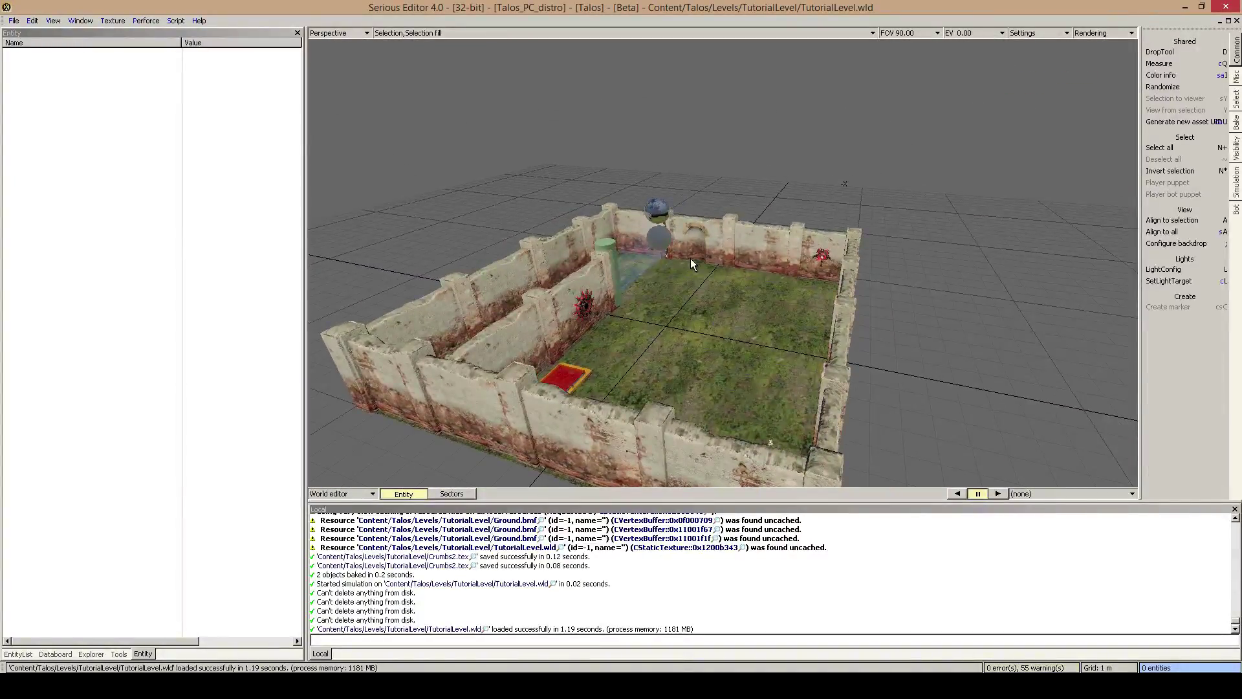
pyautogui.press('p')
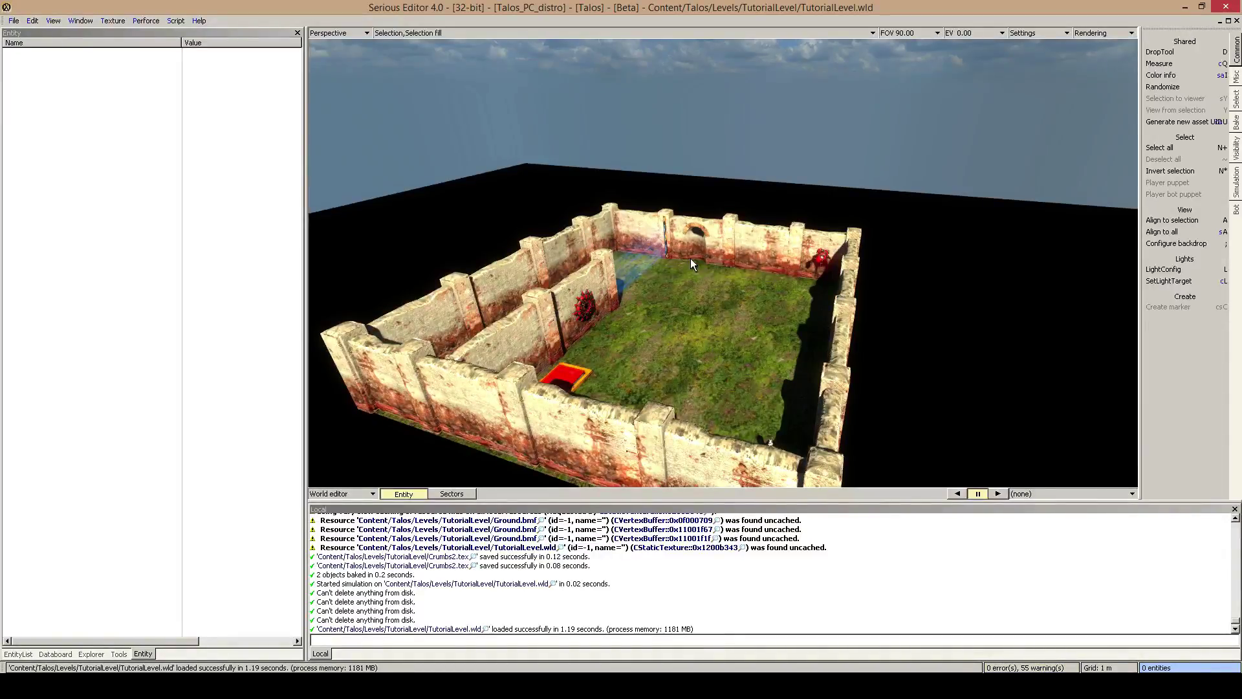
pyautogui.moveTo(690, 258)
pyautogui.mouseDown(button='middle')
pyautogui.moveTo(608, 362)
pyautogui.moveTo(698, 272)
pyautogui.mouseUp(button='middle')
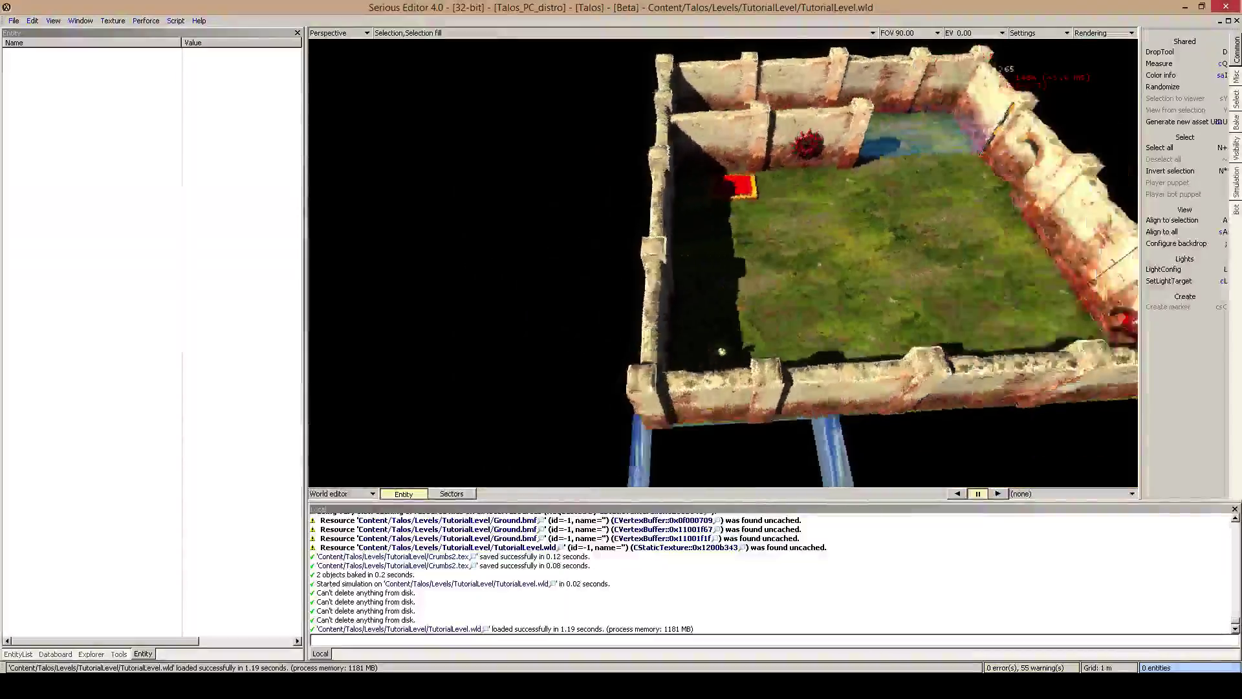
pyautogui.moveTo(676, 265); pyautogui.dragTo(690, 259, button='right')
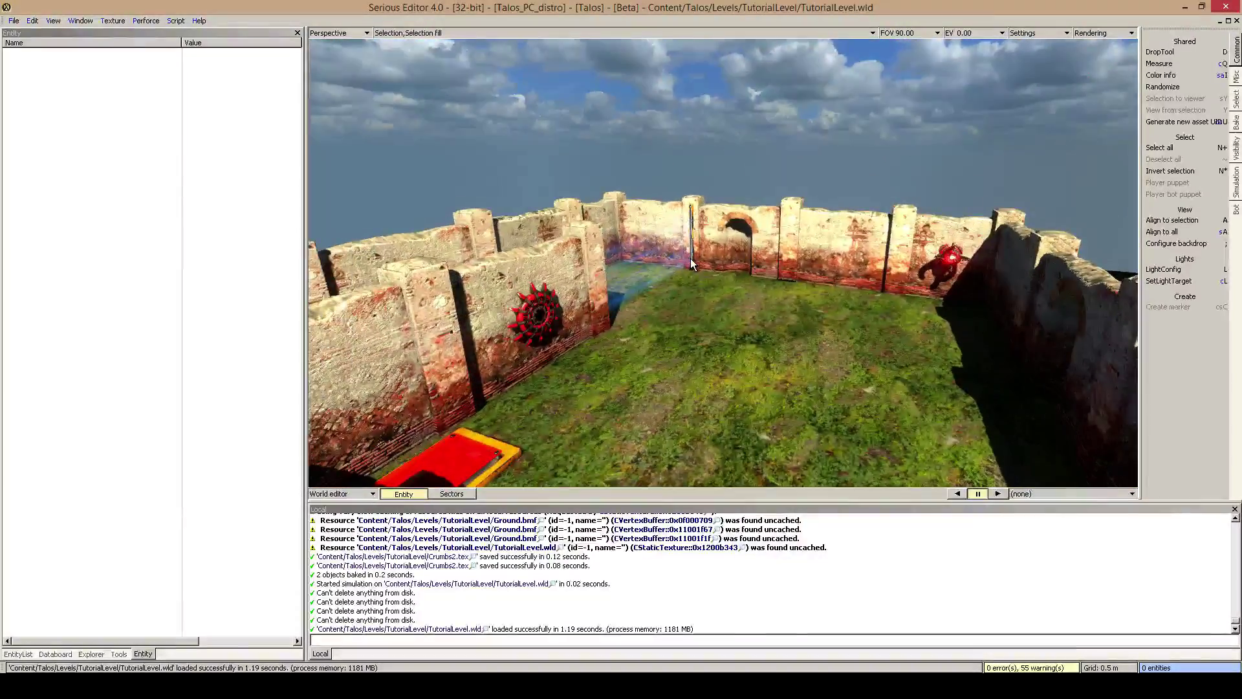
# Step: Compare the four-view layout with the single perspective view, finishing in the top, perspective, back and right views
pyautogui.press('Tab')
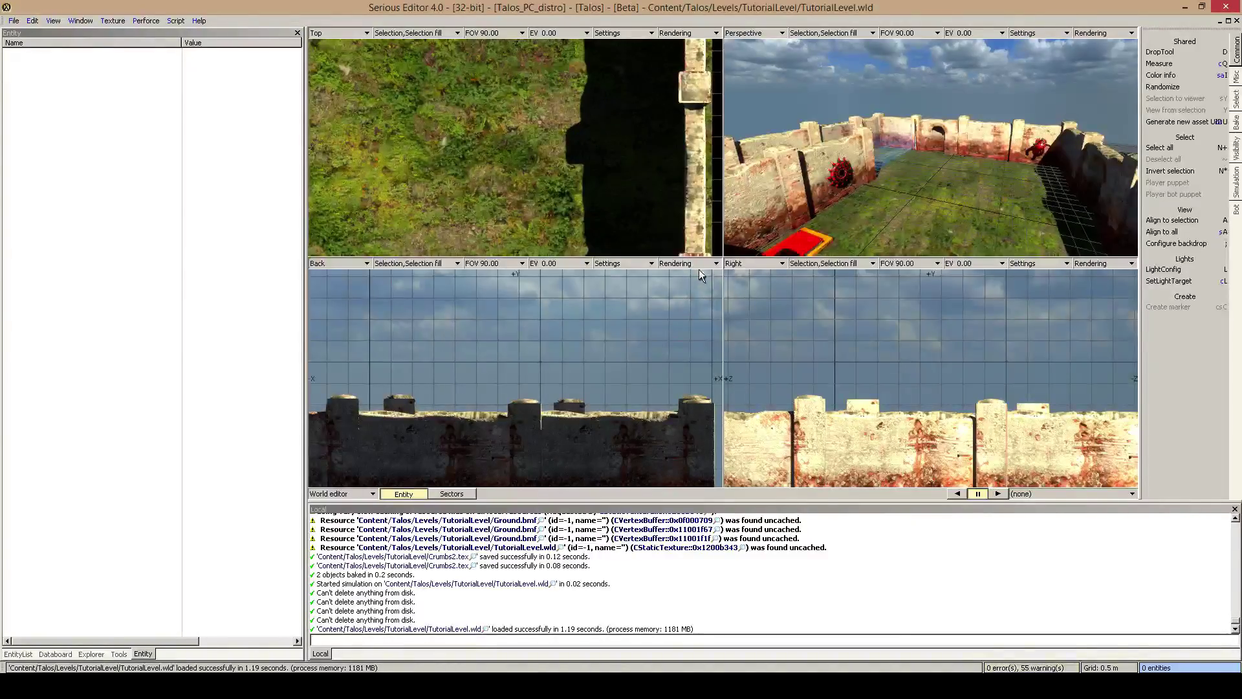
pyautogui.hotkey('alt', 'w')
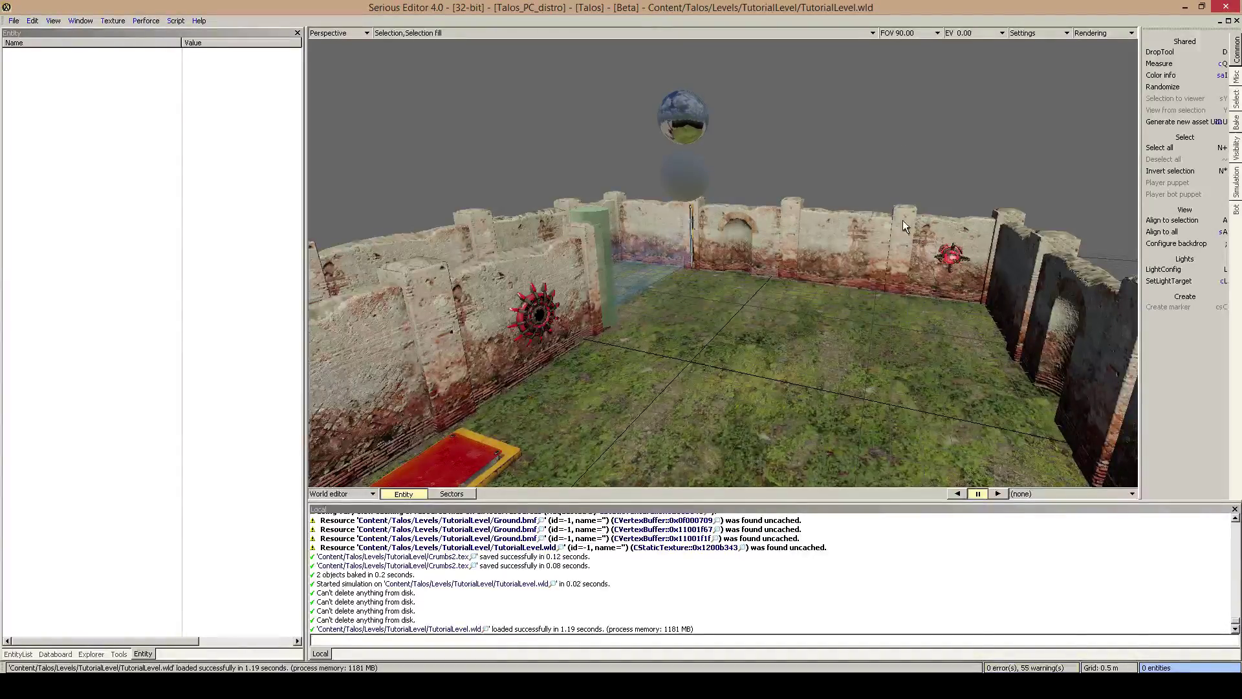
pyautogui.moveTo(902, 220); pyautogui.dragTo(886, 229, button='right')
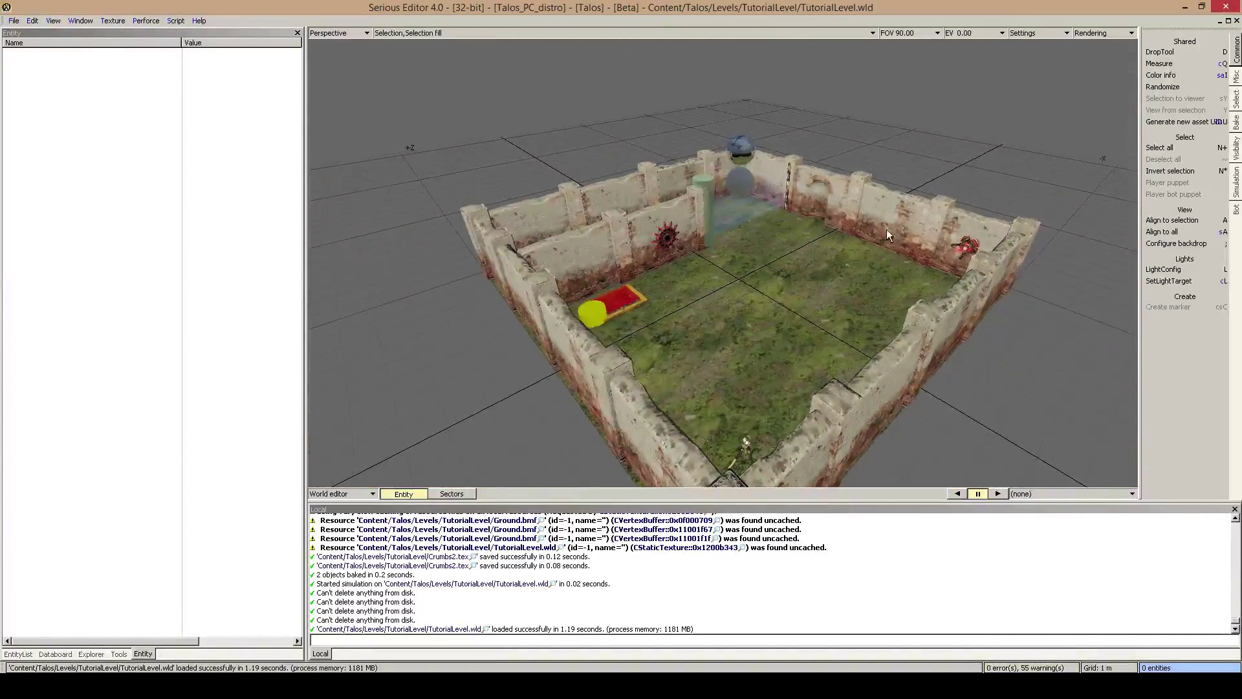
pyautogui.hotkey('alt', 'w')
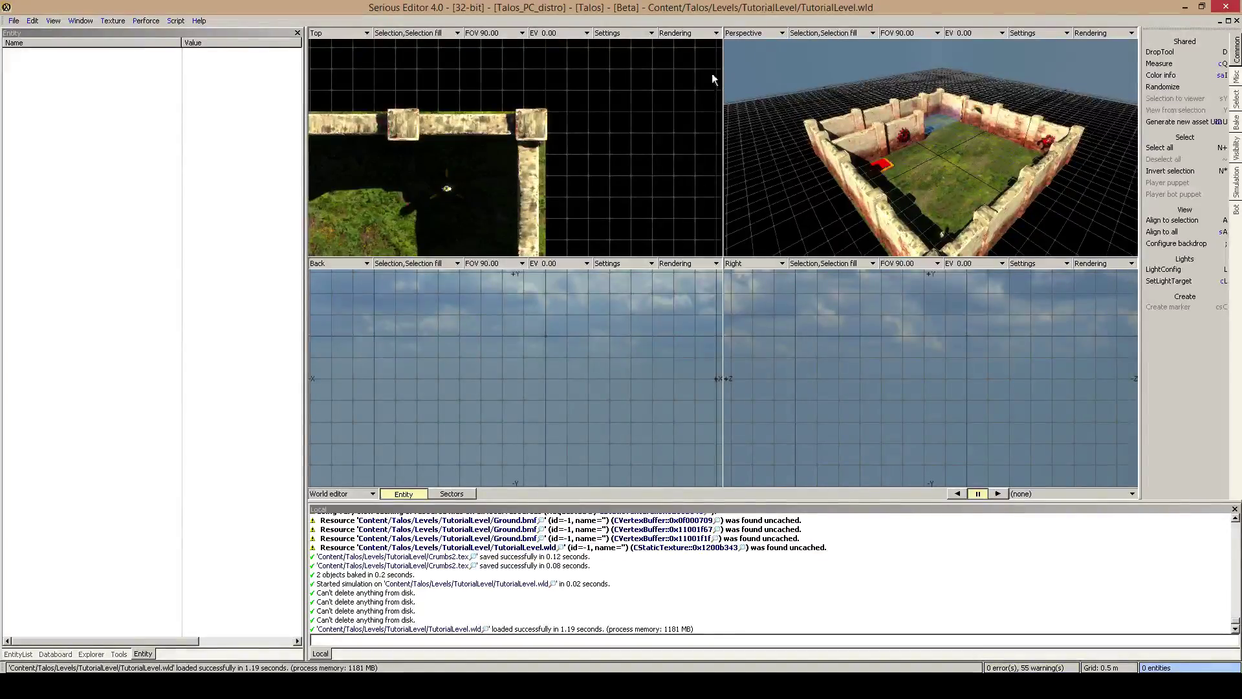
# Step: Select the Blue sky background, align the views to it, deselect it, and inspect the scene in a maximized perspective view before restoring four views
pyautogui.click(589, 154)
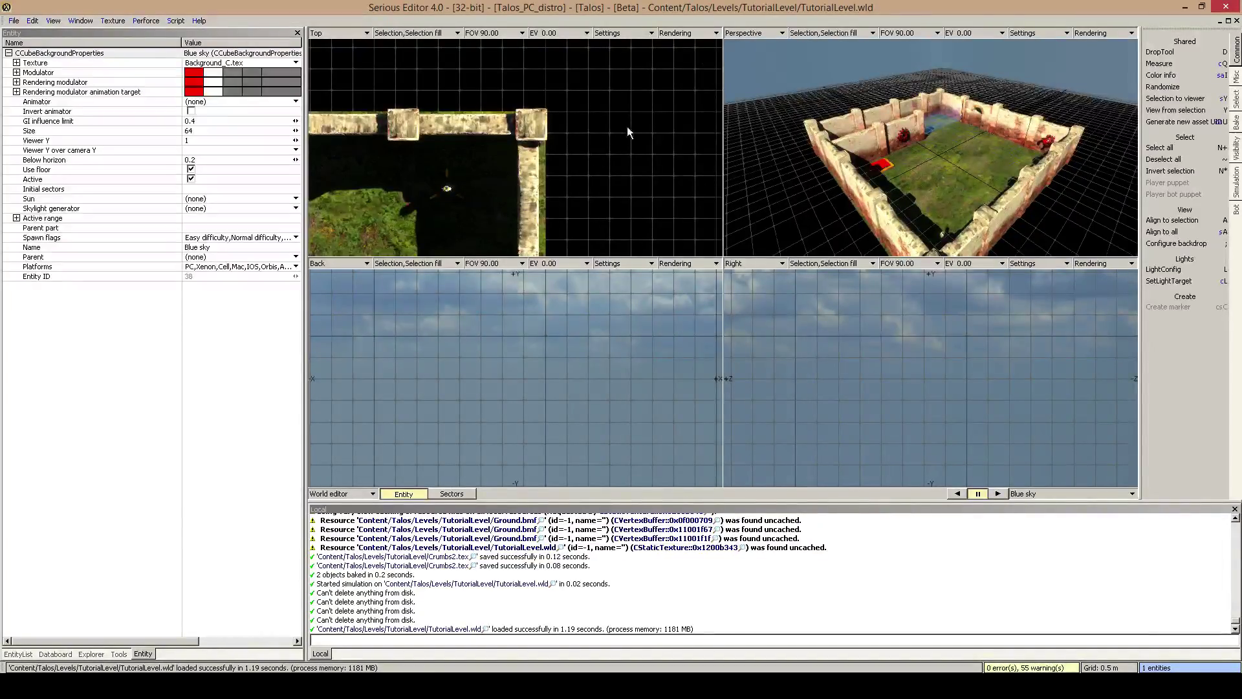
pyautogui.press('a')
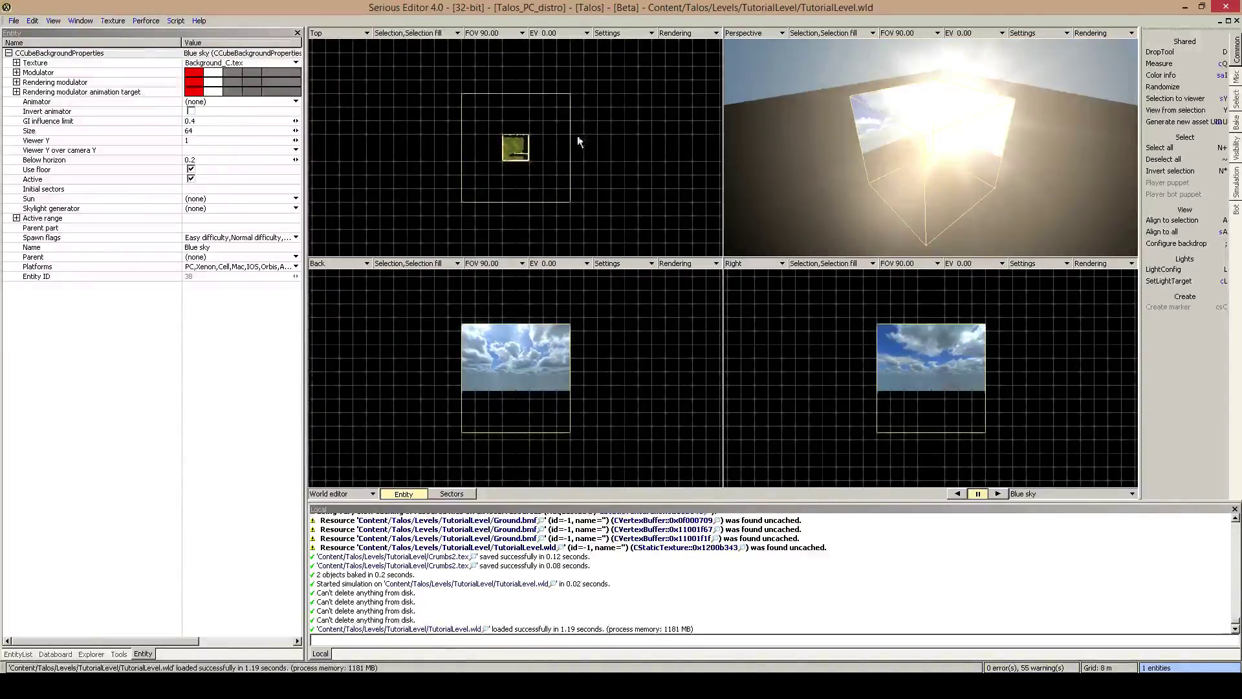
pyautogui.press('f')
pyautogui.click(659, 425)
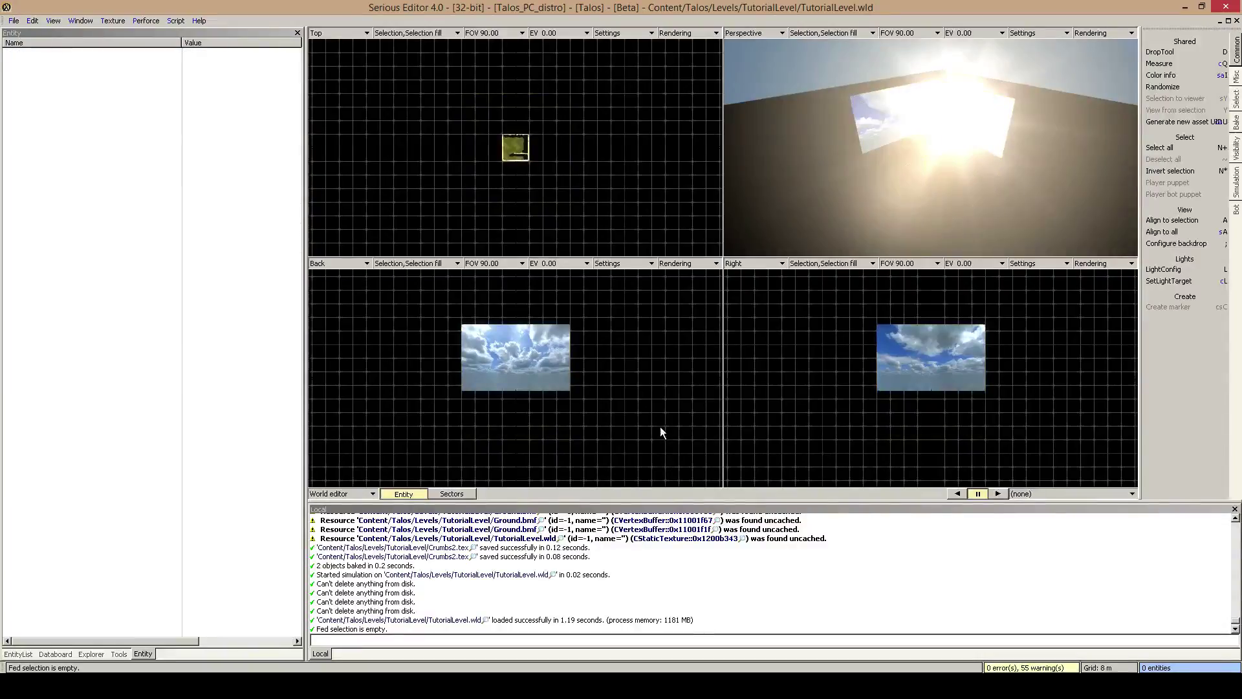
pyautogui.press('1')
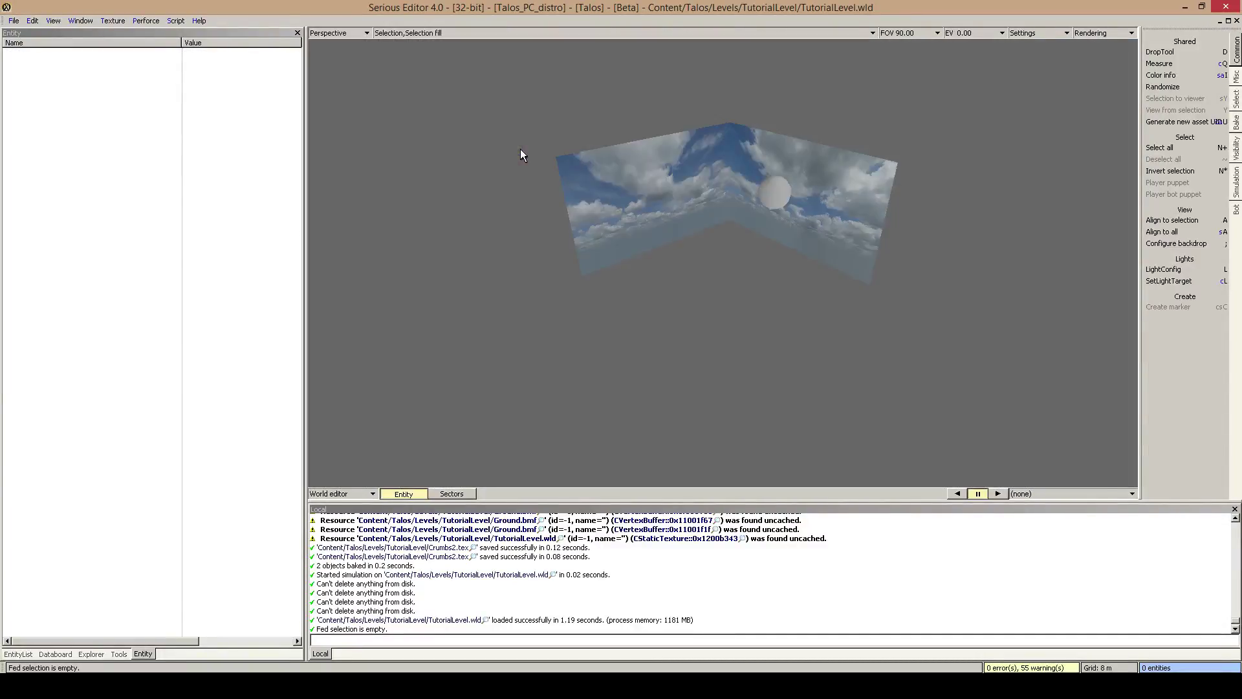
pyautogui.moveTo(703, 187); pyautogui.dragTo(723, 255, button='right')
pyautogui.press('1')
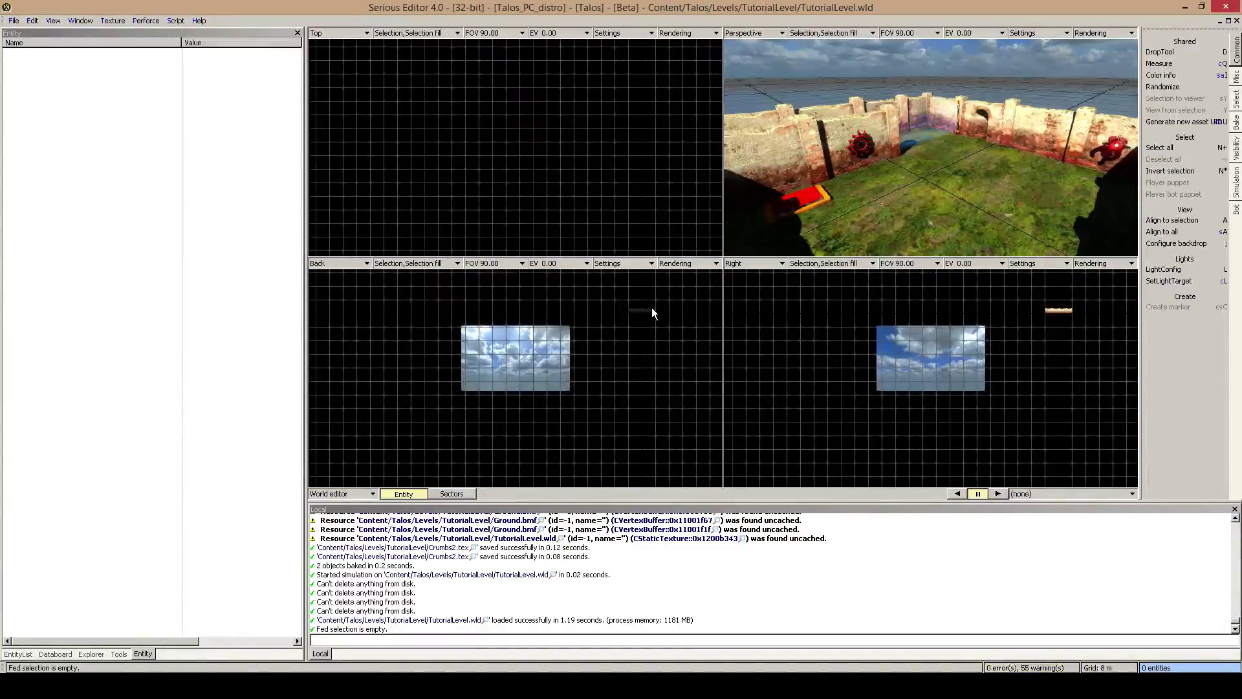
# Step: Align all four views to the level and select the Ground model, followed by the Blue sky background
pyautogui.hotkey('shift', 'a')
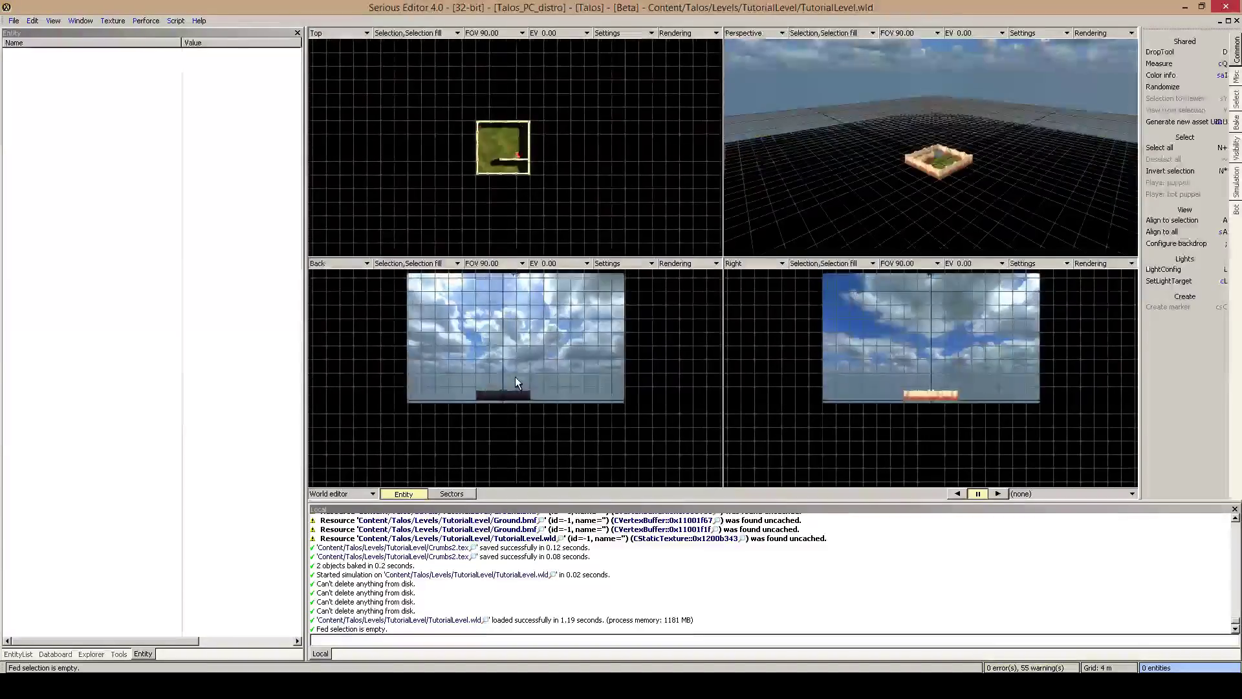
pyautogui.scroll(2, 518, 172)
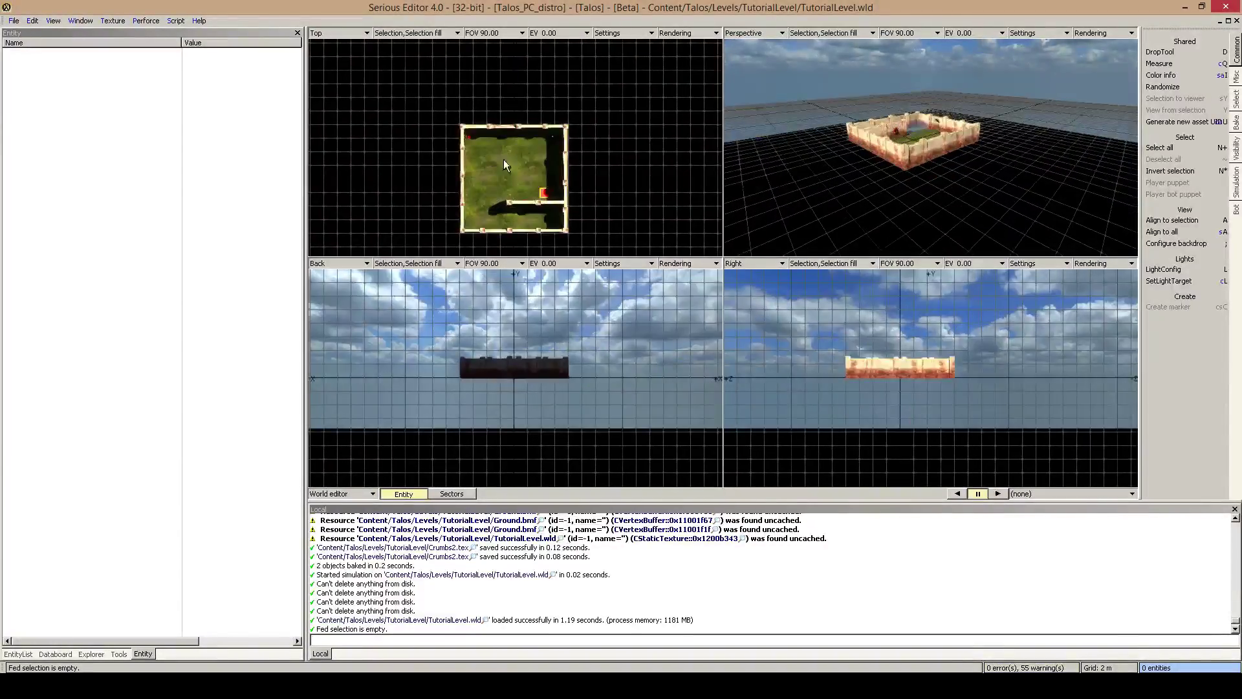
pyautogui.click(507, 188)
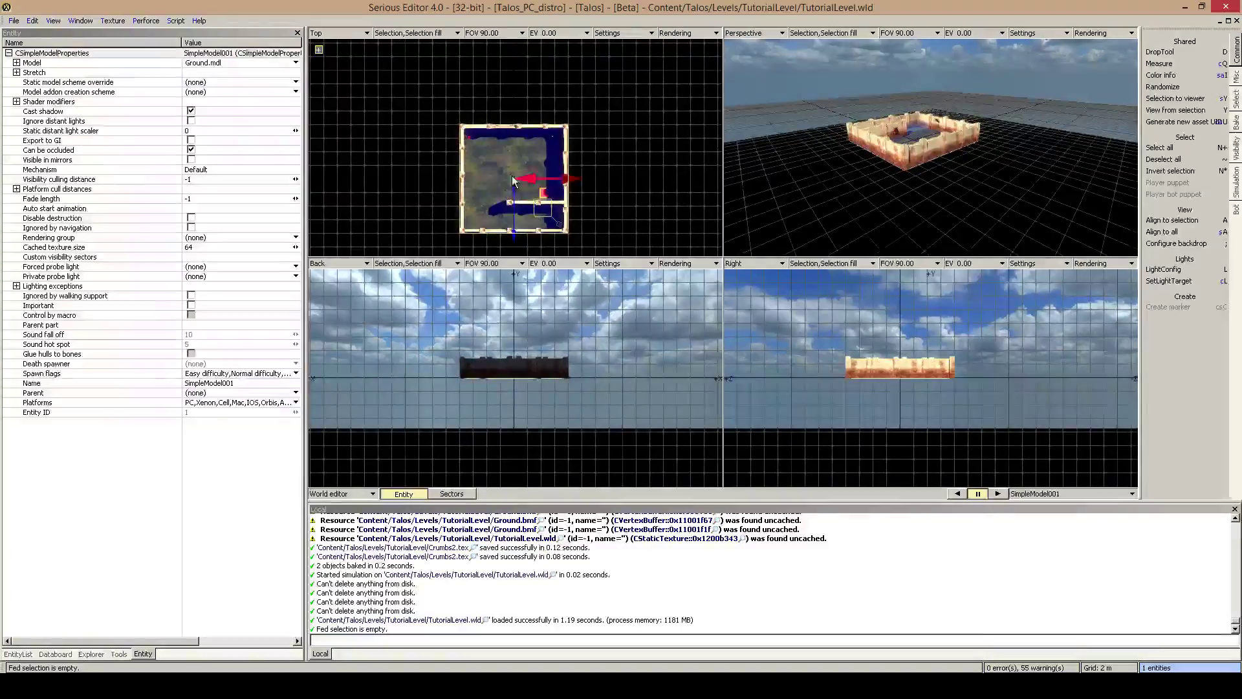
pyautogui.click(627, 173)
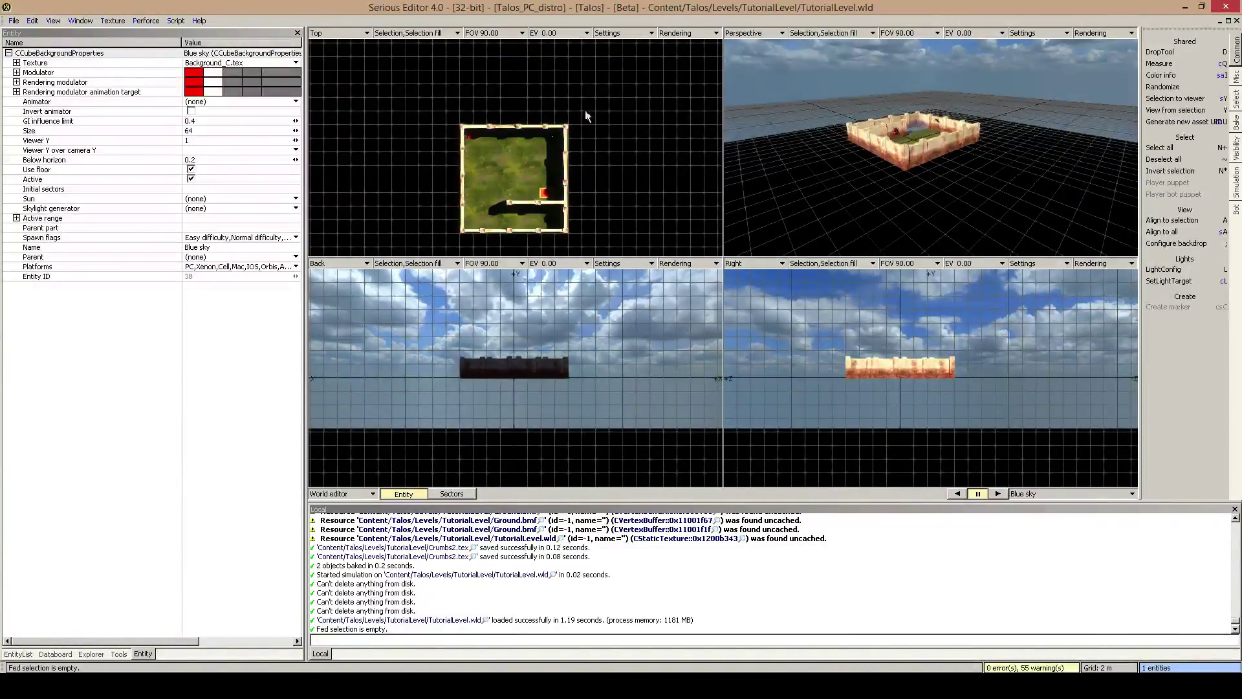
# Step: Consult the Steam discussion post about view movement and model placement, and return to Serious Editor
pyautogui.click(252, 630)
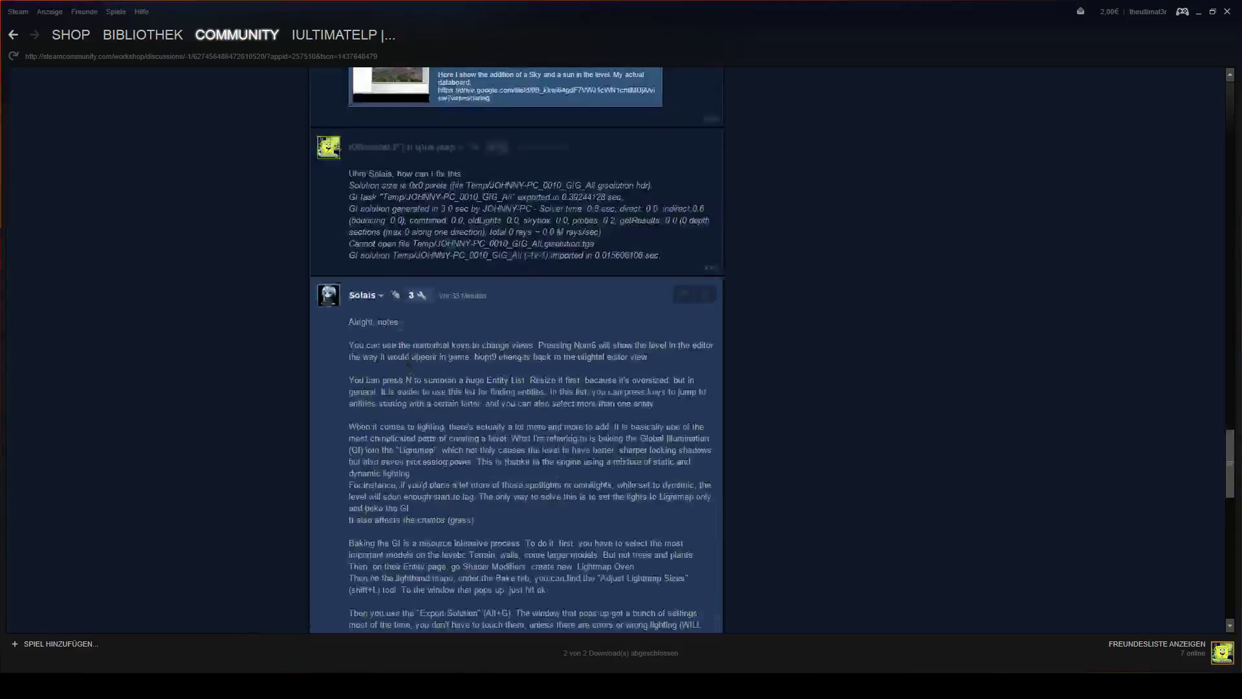
pyautogui.scroll(7, 516, 349)
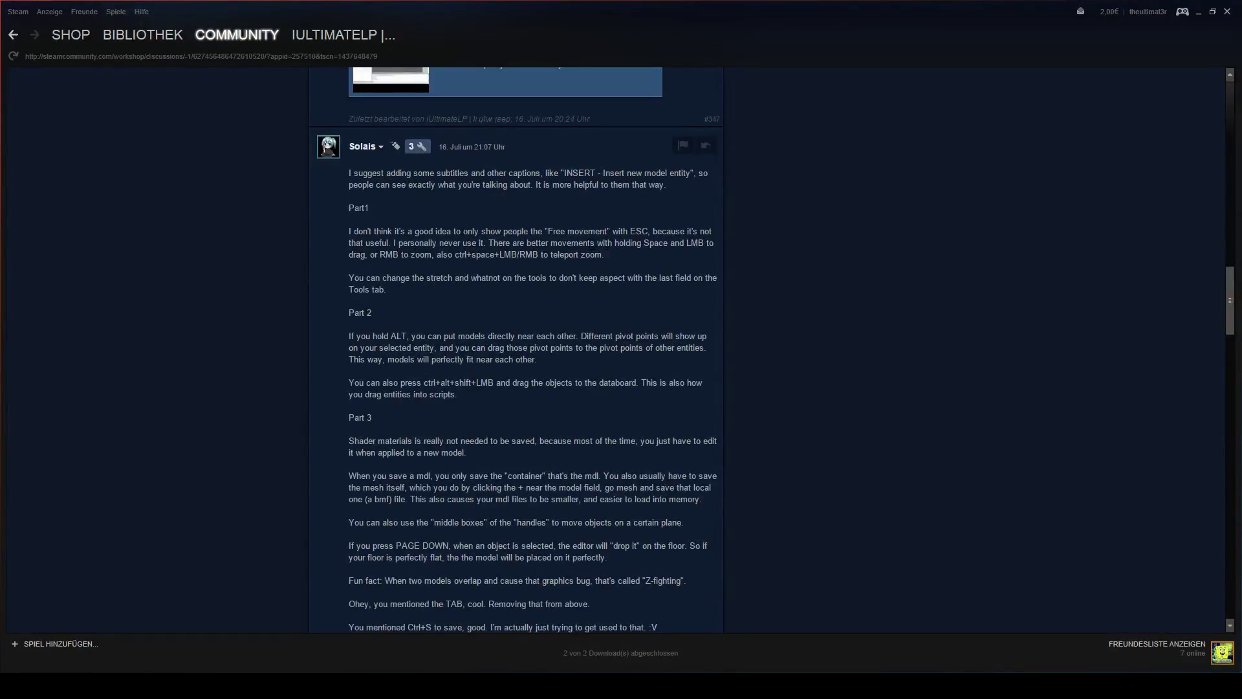
pyautogui.click(1198, 12)
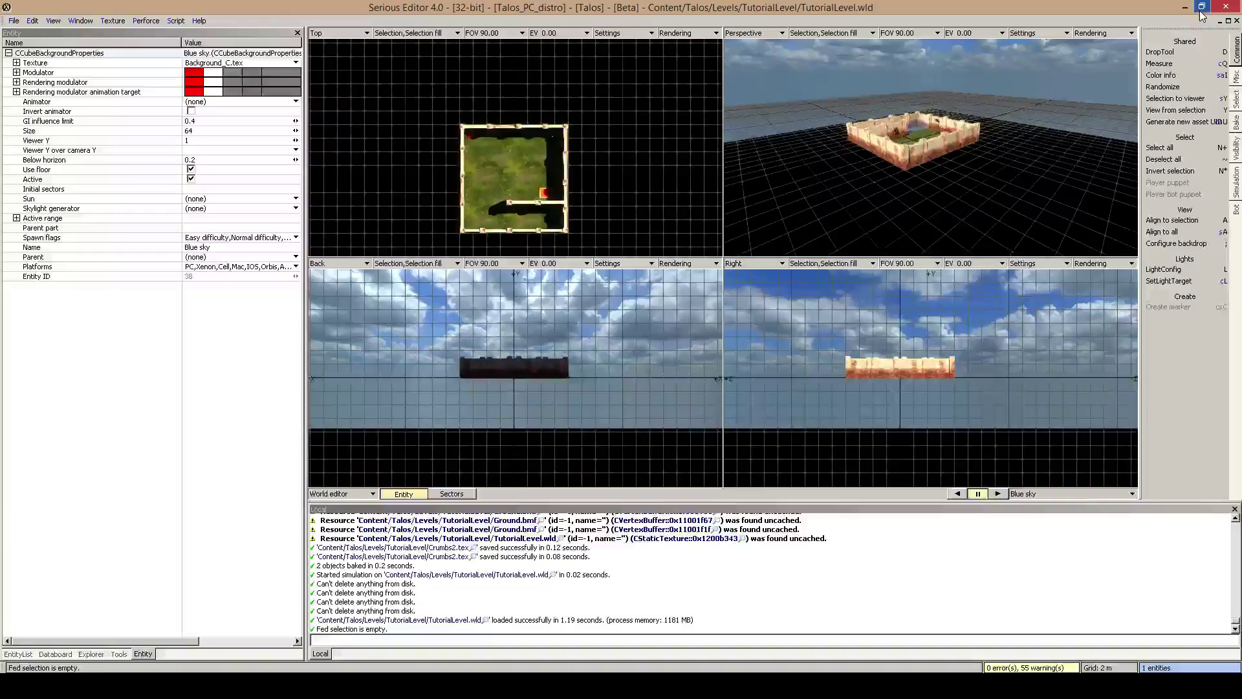
# Step: Inspect the walled level at different distances in the four views, clear the selection, and return to the single perspective view with editor rendering
pyautogui.moveTo(631, 154); pyautogui.dragTo(632, 129, button='middle')
pyautogui.moveTo(633, 129); pyautogui.dragTo(617, 123, button='right')
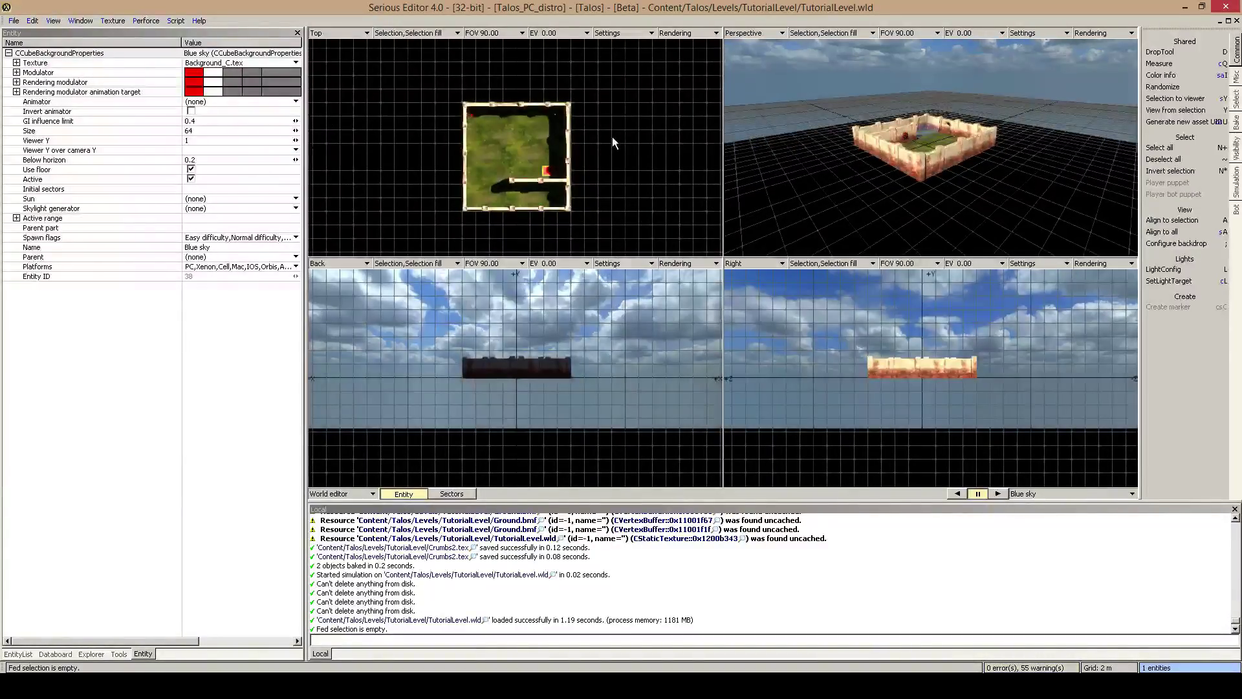
pyautogui.keyDown('alt'); pyautogui.moveTo(618, 158); pyautogui.dragTo(627, 186, button='right'); pyautogui.keyUp('alt')
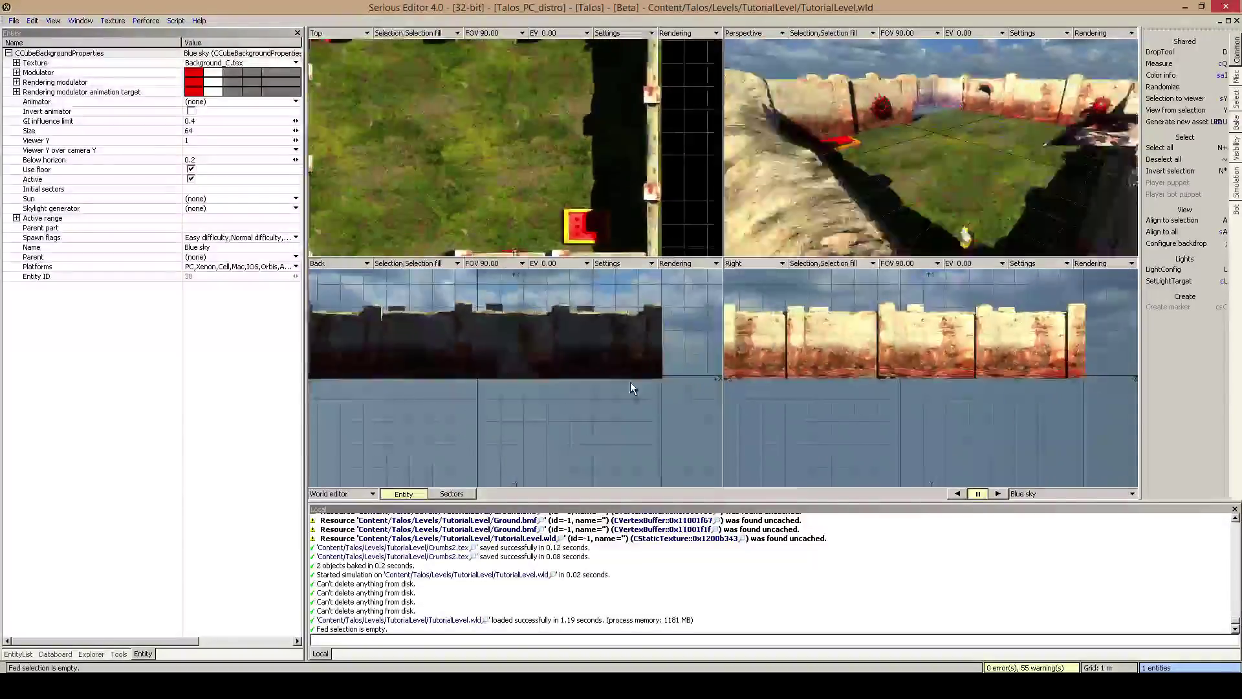
pyautogui.keyDown('alt'); pyautogui.moveTo(633, 359); pyautogui.dragTo(647, 258, button='right'); pyautogui.keyUp('alt')
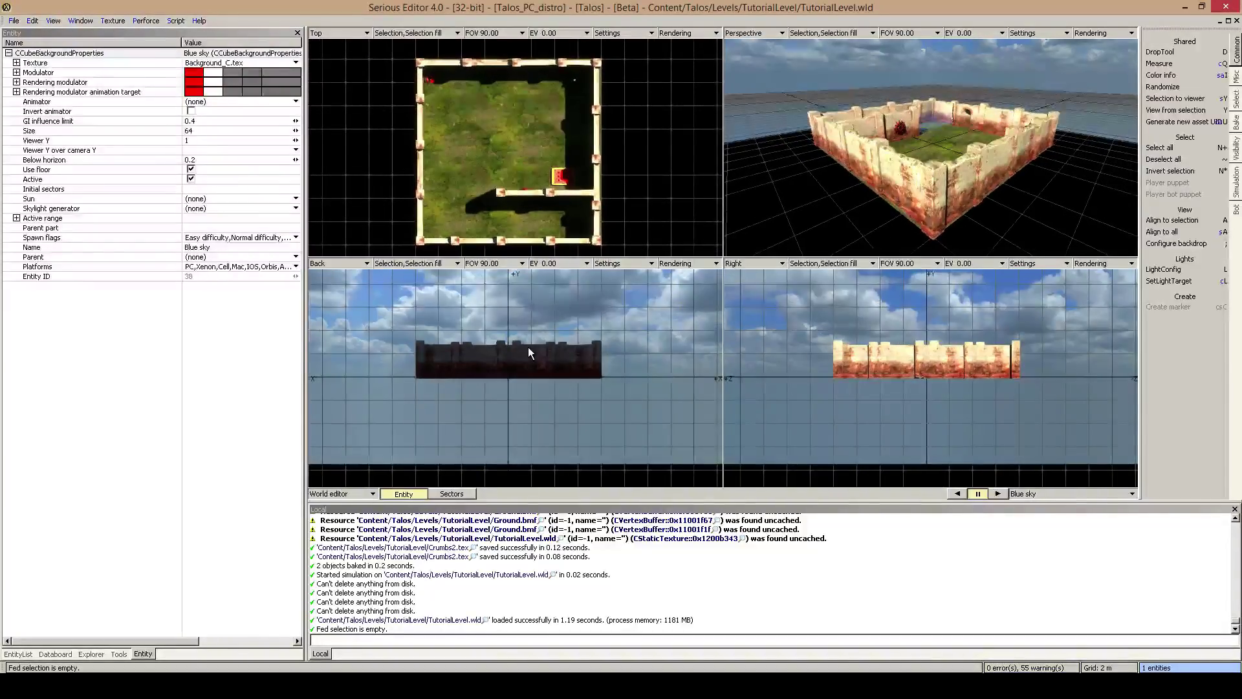
pyautogui.click(528, 347)
pyautogui.click(556, 324)
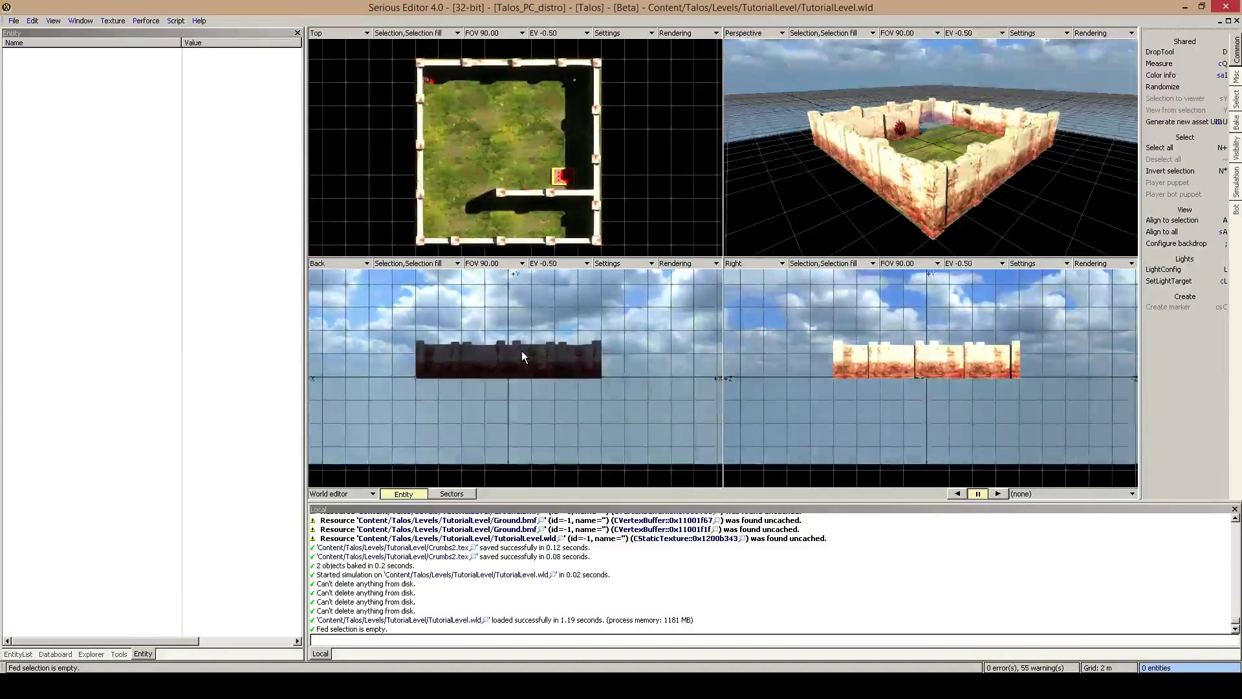
pyautogui.keyDown('alt'); pyautogui.moveTo(521, 351); pyautogui.dragTo(537, 468, button='right'); pyautogui.keyUp('alt')
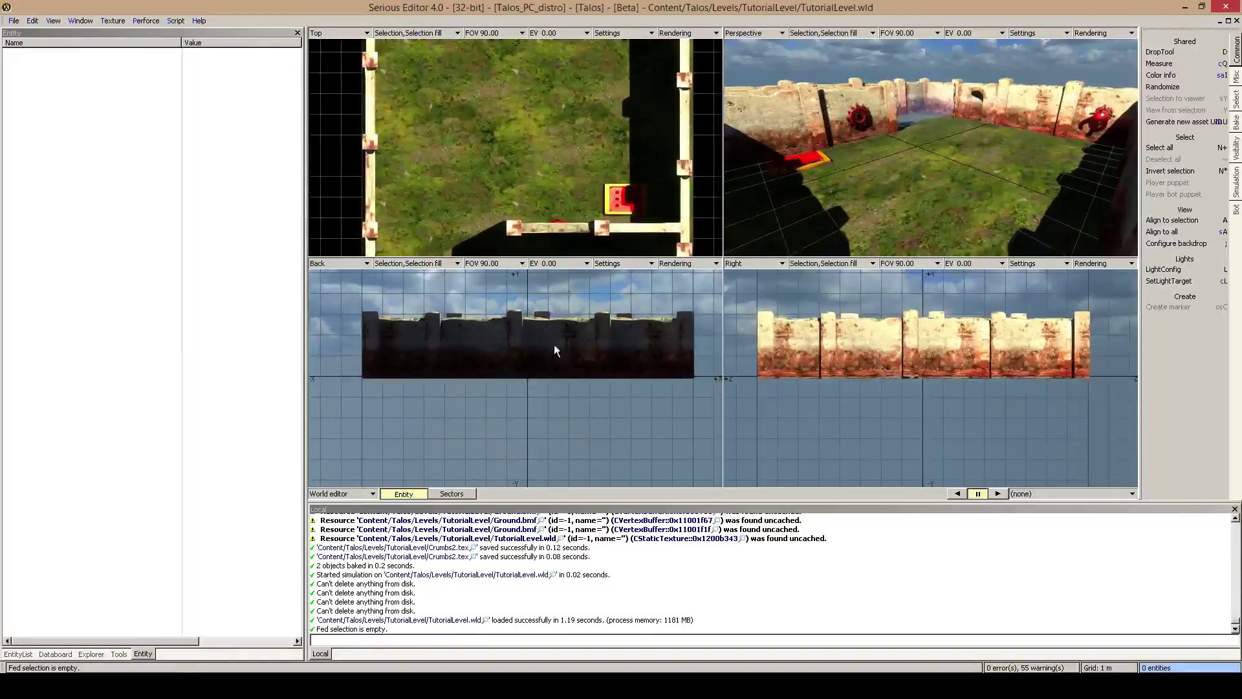
pyautogui.keyDown('alt'); pyautogui.moveTo(553, 344); pyautogui.dragTo(531, 416, button='right'); pyautogui.keyUp('alt')
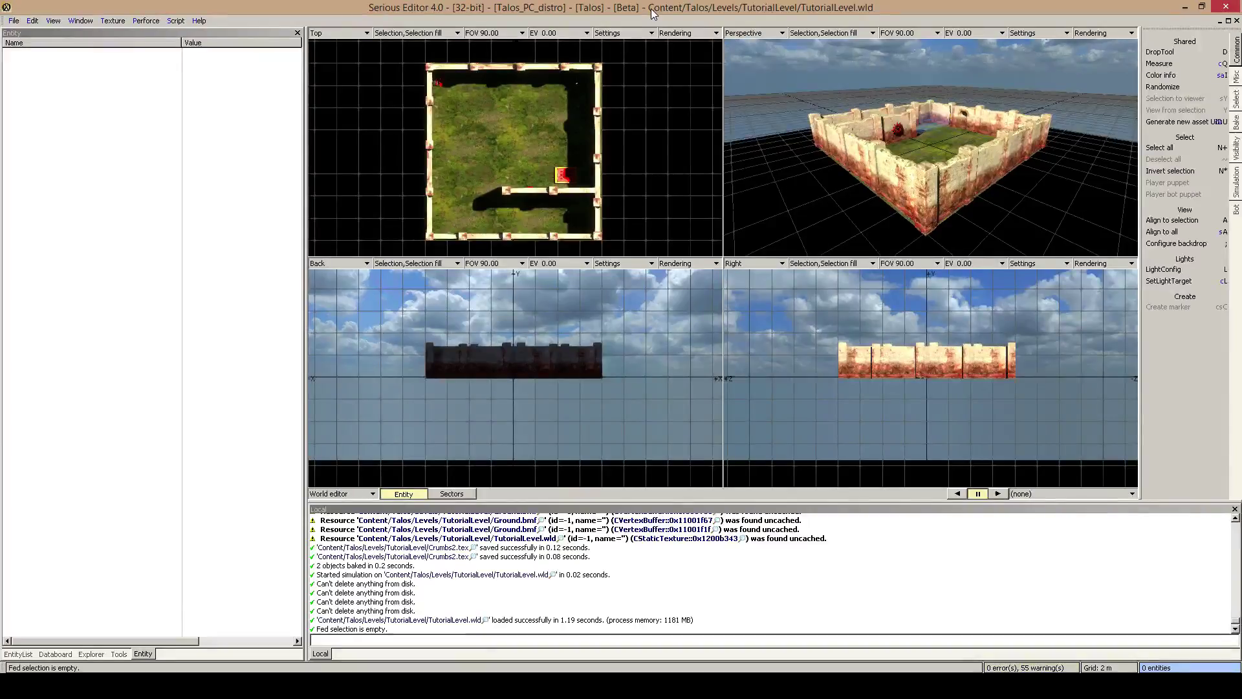
pyautogui.press('1')
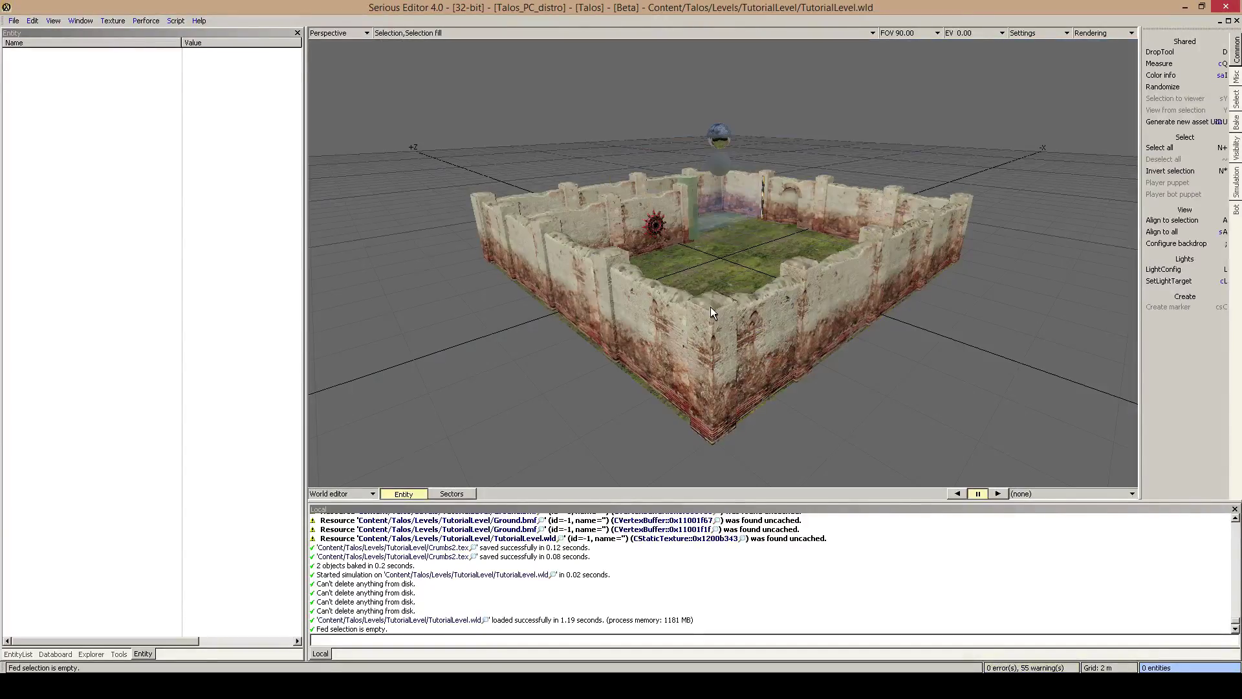
# Step: Preview the level with game rendering while flying over the walled grass area, and return to editor rendering
pyautogui.press('2')
pyautogui.press('Tab')
pyautogui.press('w')
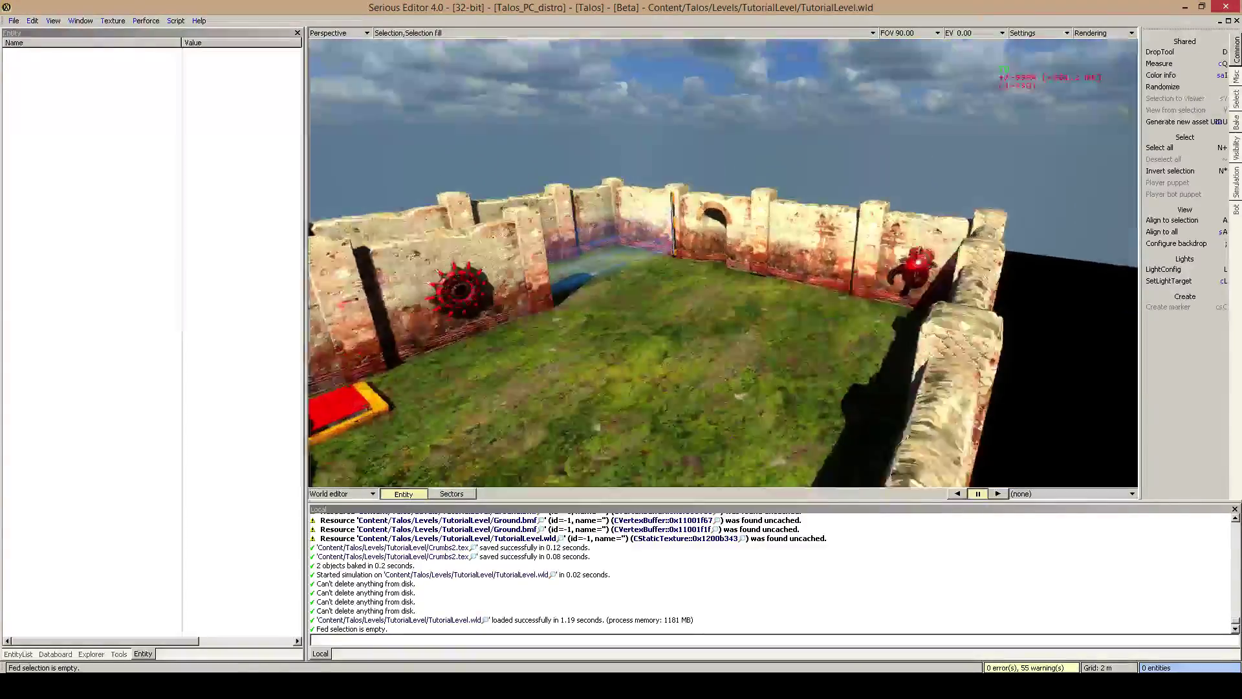
pyautogui.press('s')
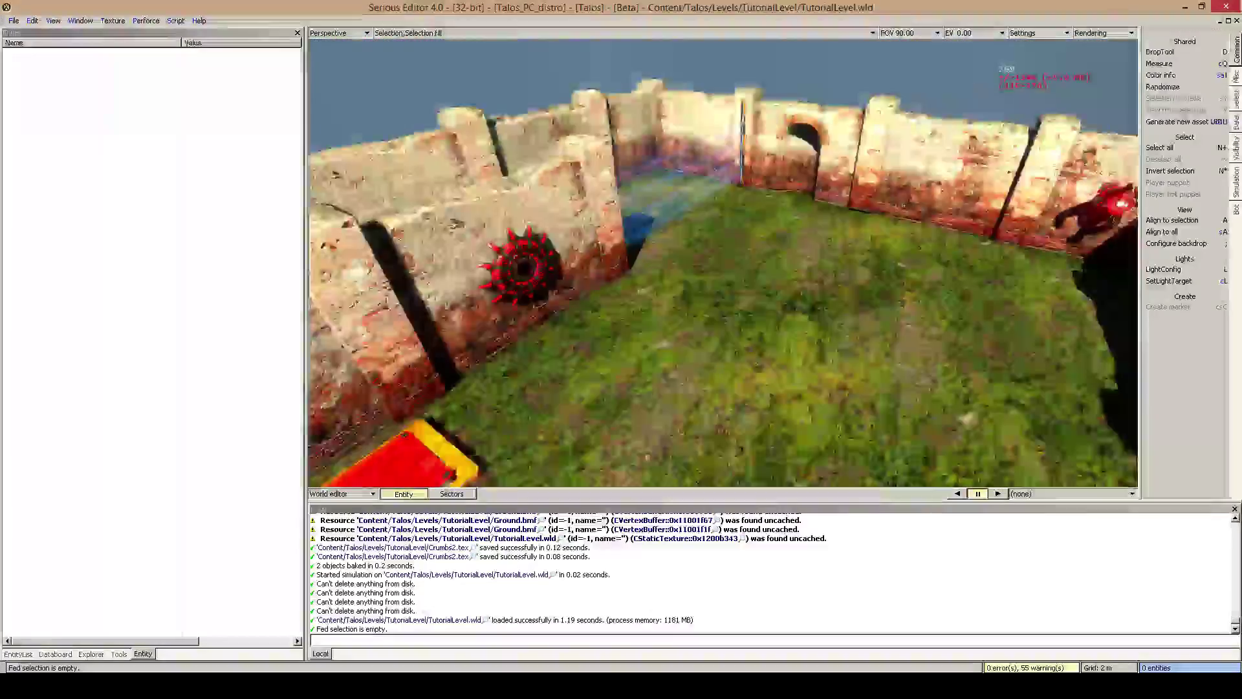
pyautogui.press('Tab')
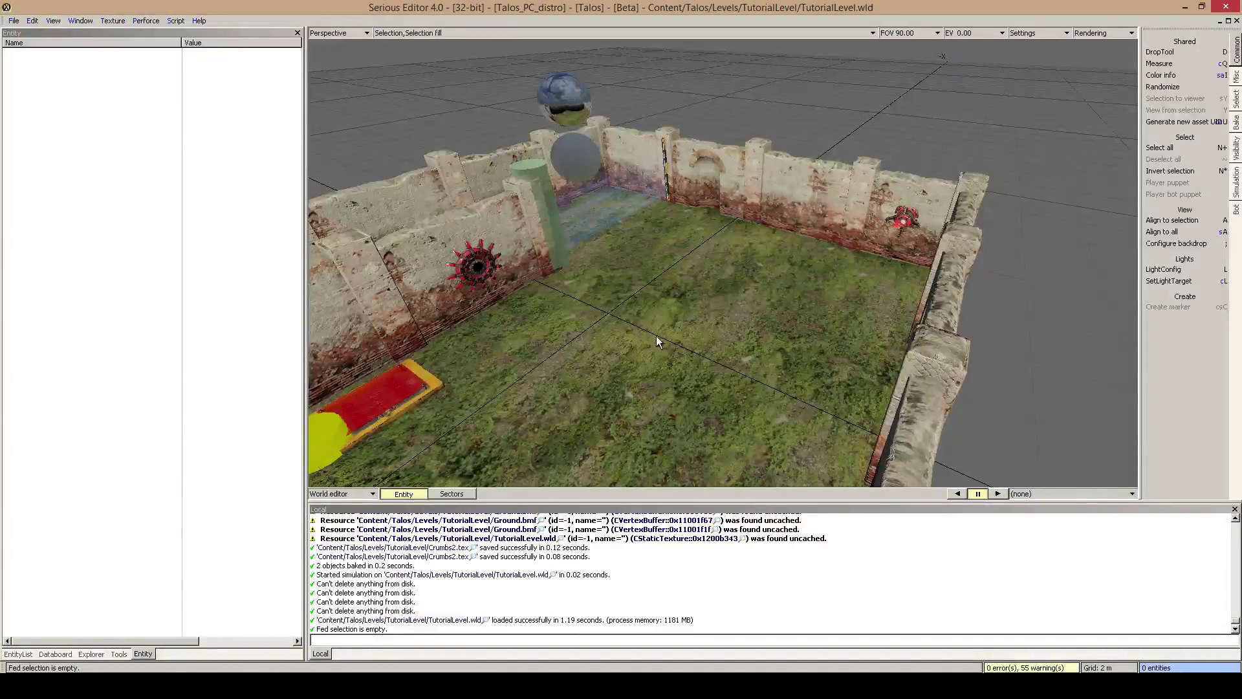
# Step: Test the level in a full-screen simulation from inside the courtyard and return to the editor
pyautogui.moveTo(672, 353); pyautogui.dragTo(732, 289, button='middle')
pyautogui.hotkey('ctrl', 't')
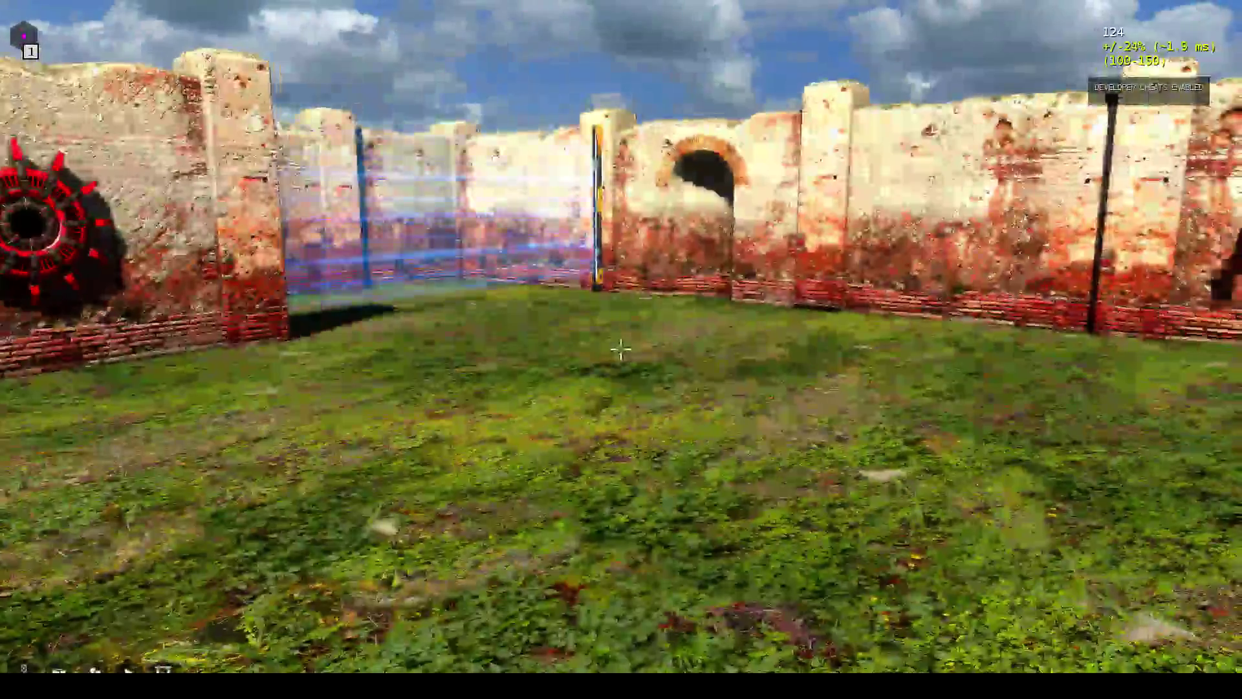
pyautogui.press('Escape')
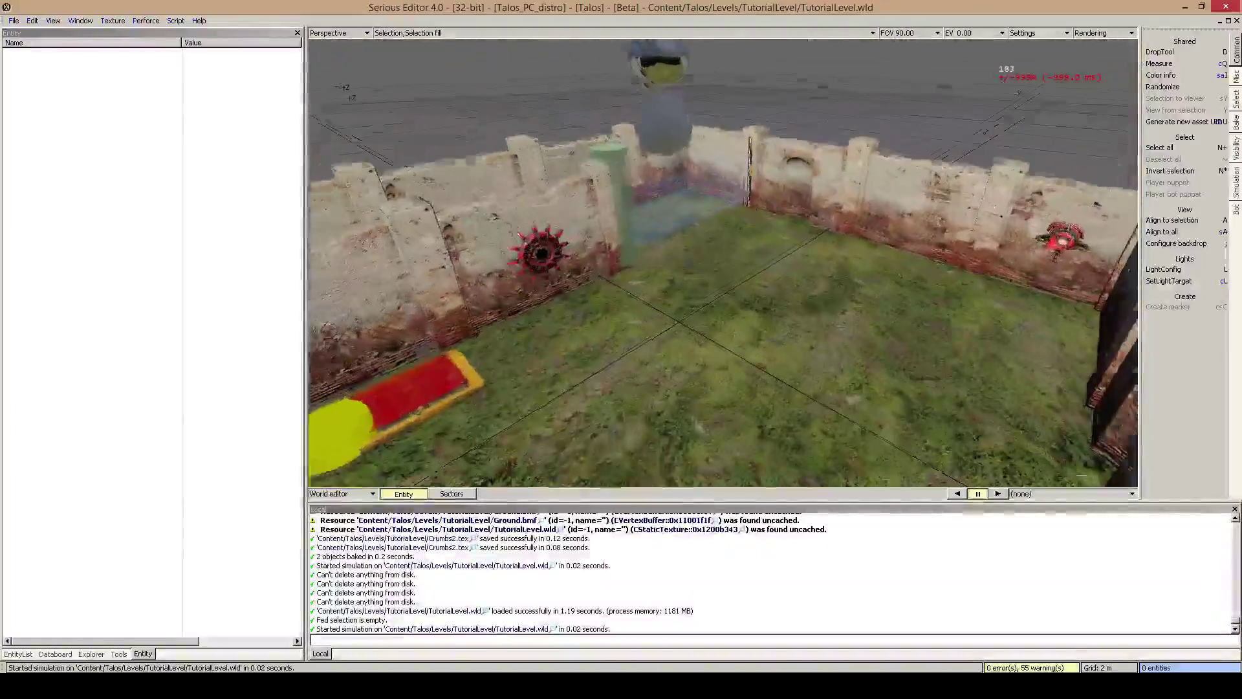
# Step: Show the list of entity classes and review the level's placed entities in the entity table and in the name list
pyautogui.click(18, 654)
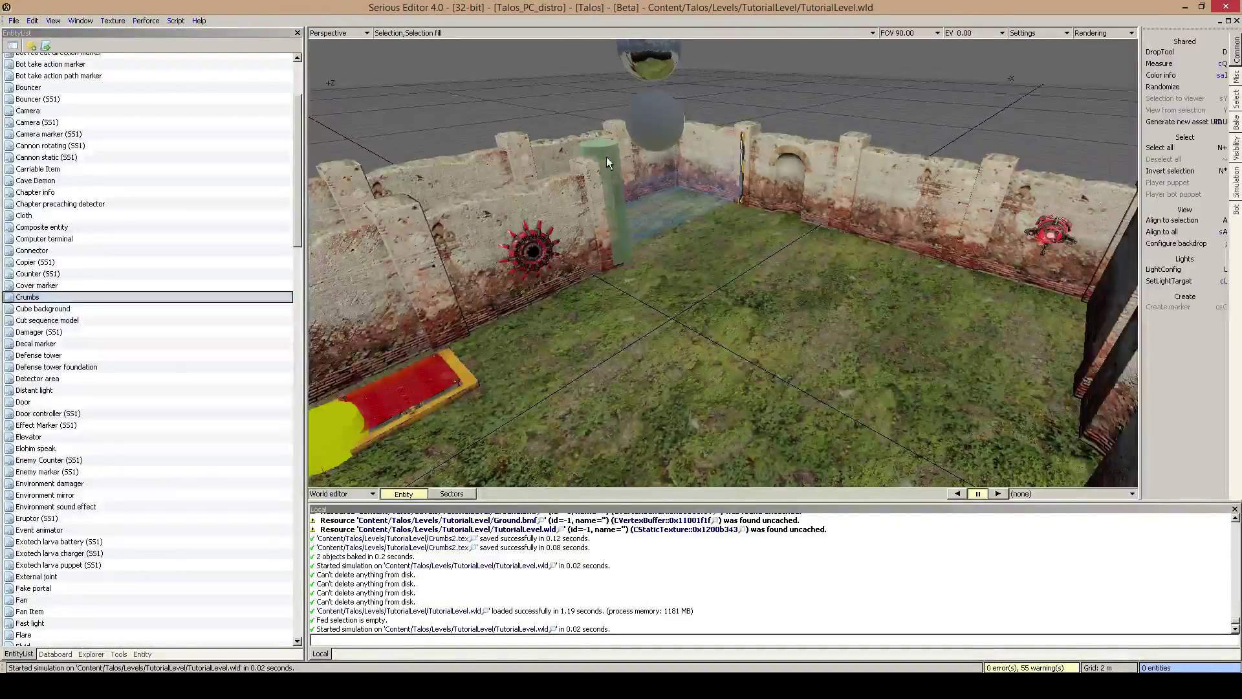
pyautogui.hotkey('ctrl', 'f')
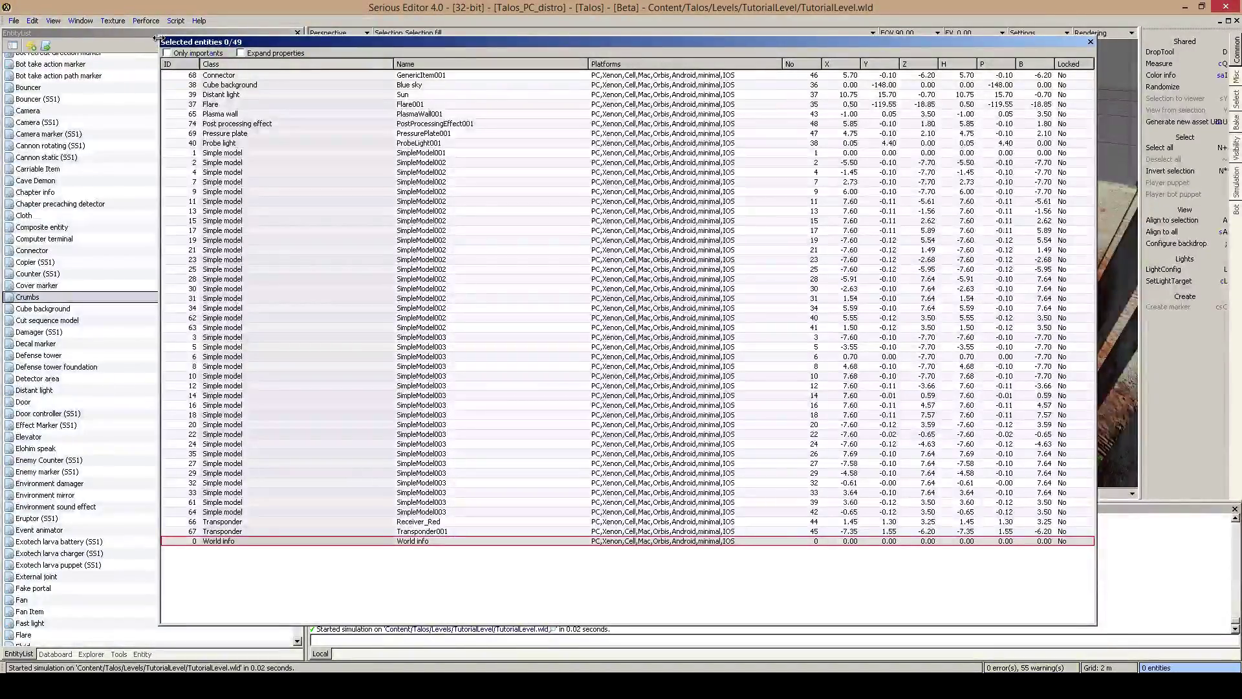
pyautogui.moveTo(158, 39); pyautogui.dragTo(154, 38)
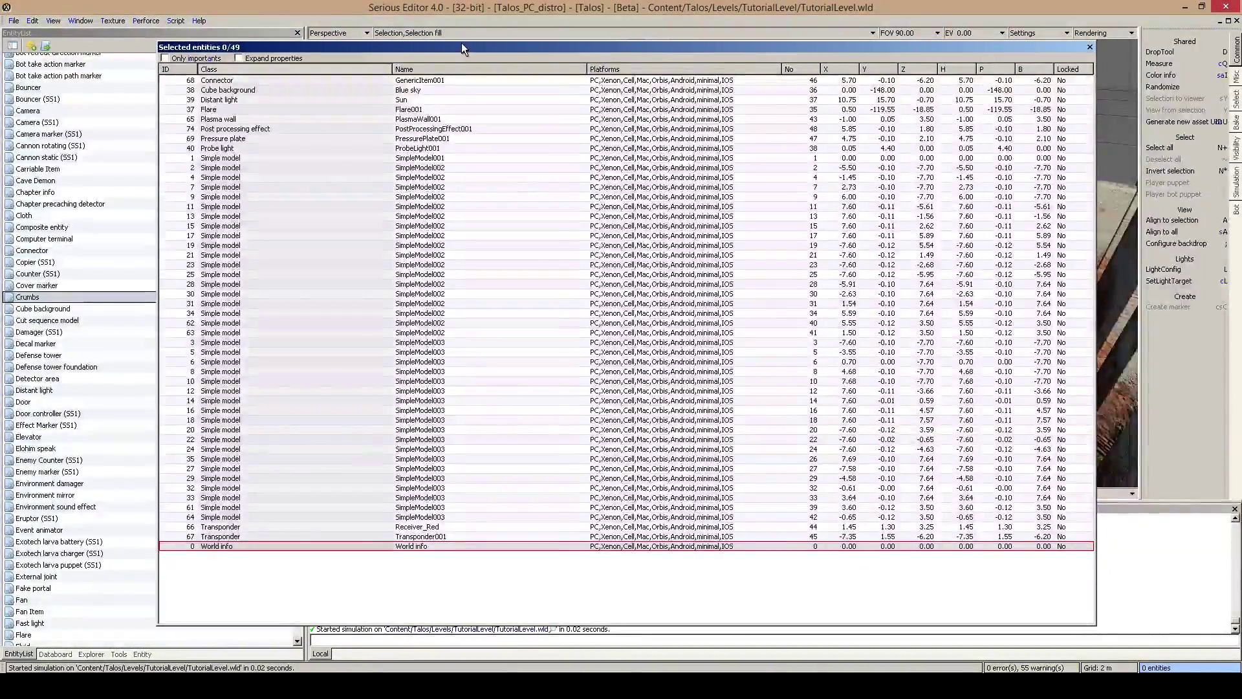
pyautogui.moveTo(461, 43); pyautogui.dragTo(335, 29)
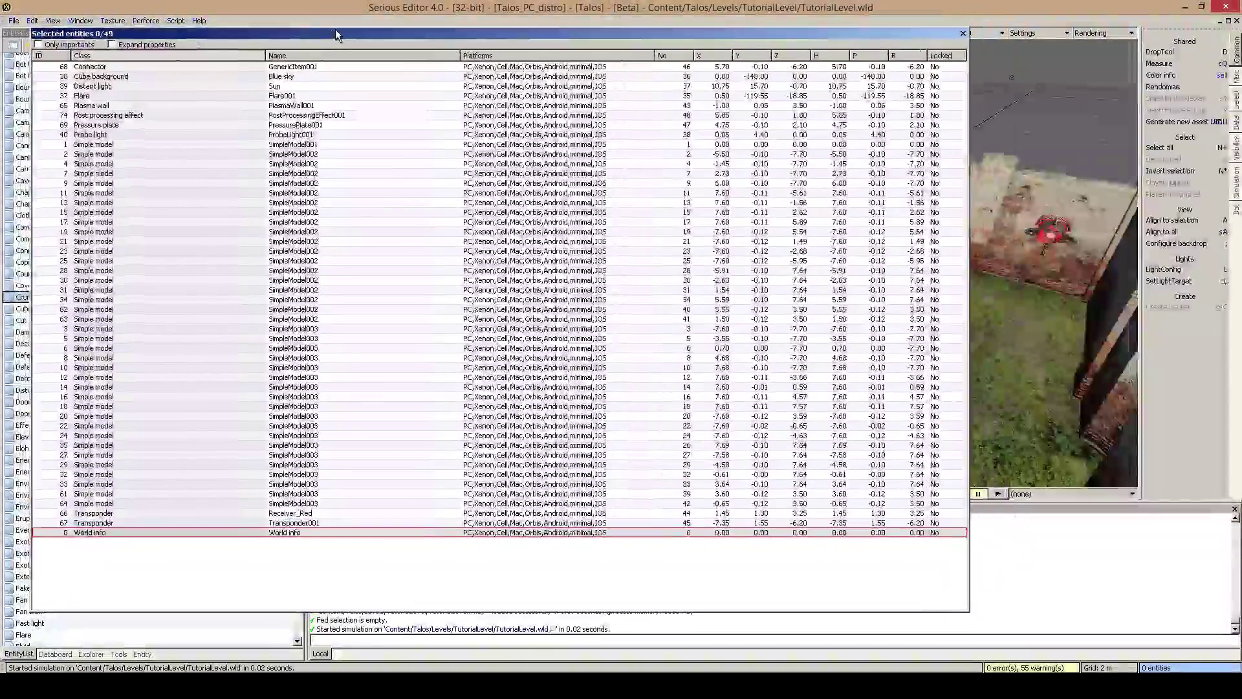
pyautogui.click(961, 32)
pyautogui.click(1133, 494)
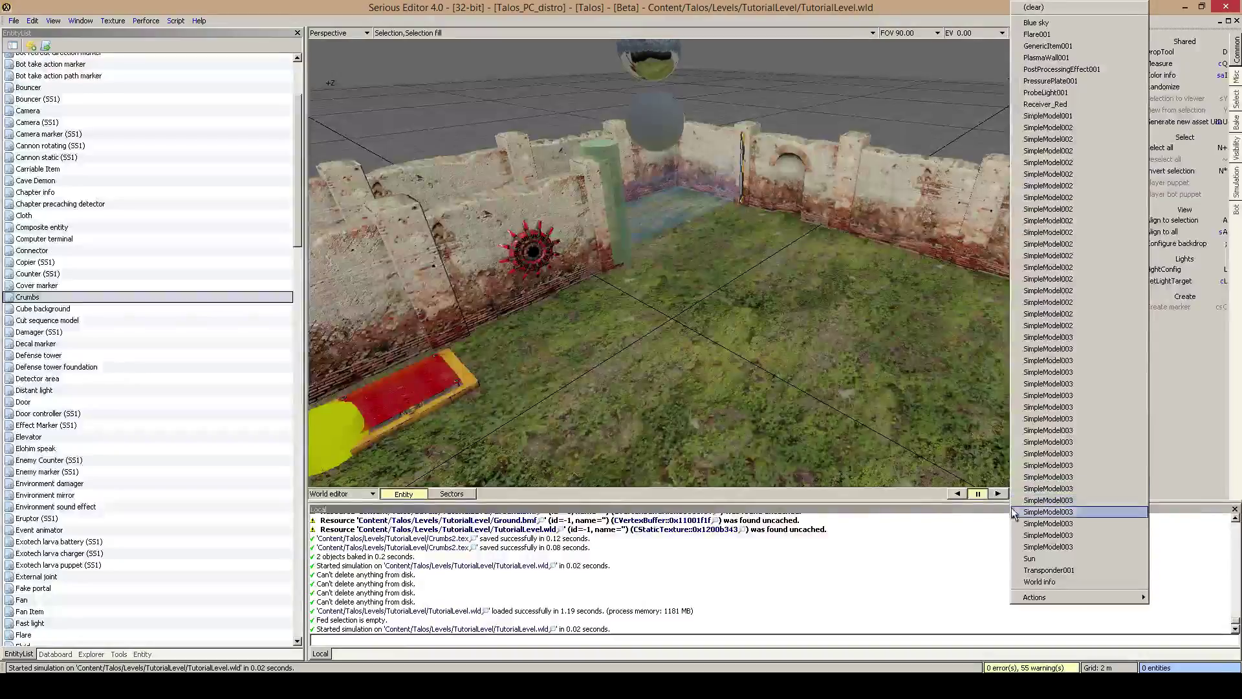
pyautogui.click(911, 499)
# Step: Reopen the table of level entities, limit it to only the important ones, and remove that filter again
pyautogui.write('n')
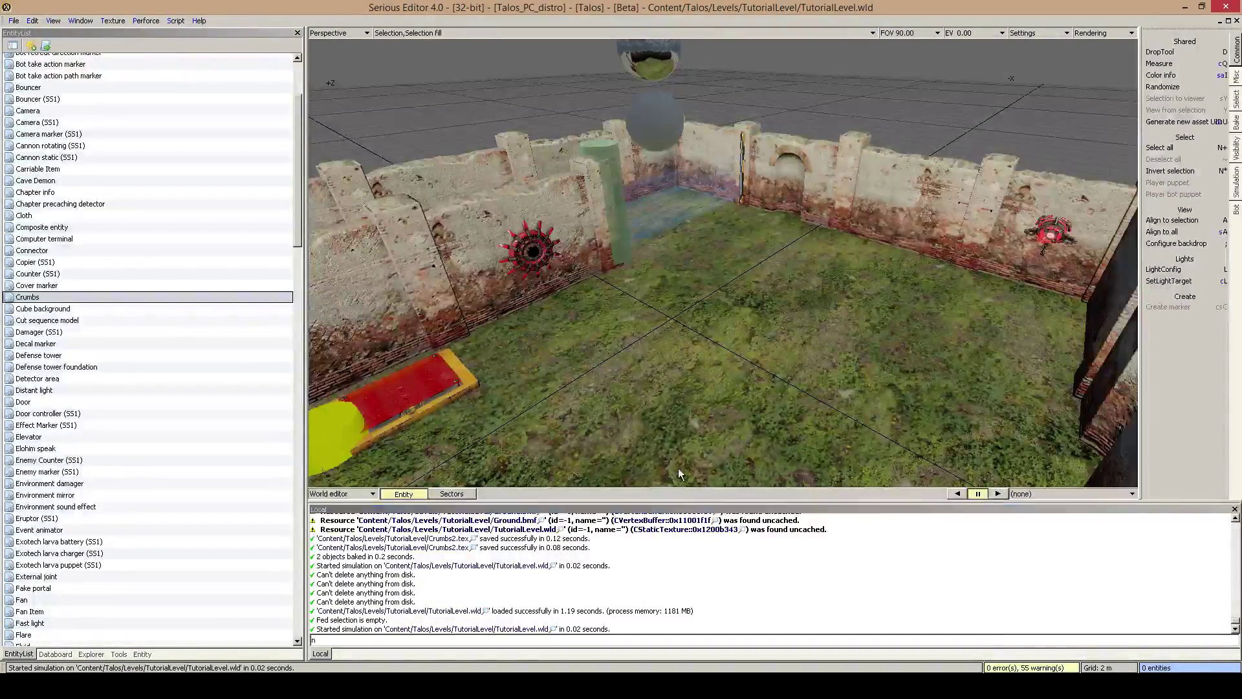
pyautogui.click(733, 454)
pyautogui.press('n')
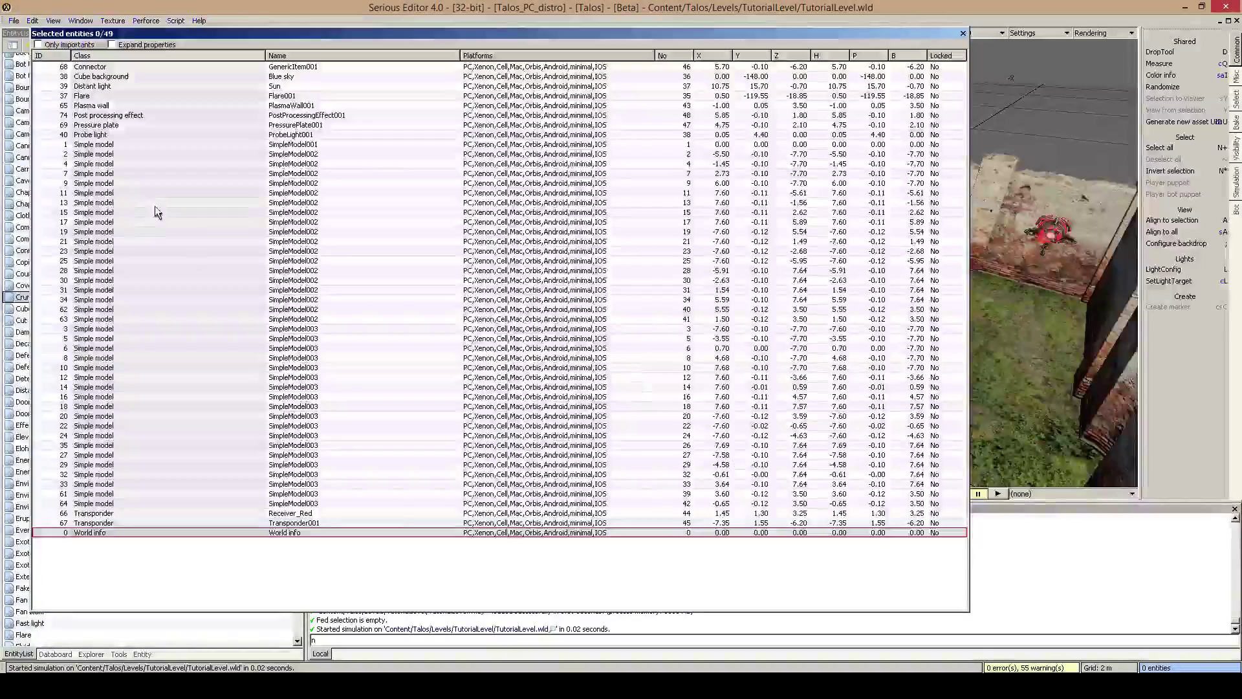
pyautogui.click(108, 146)
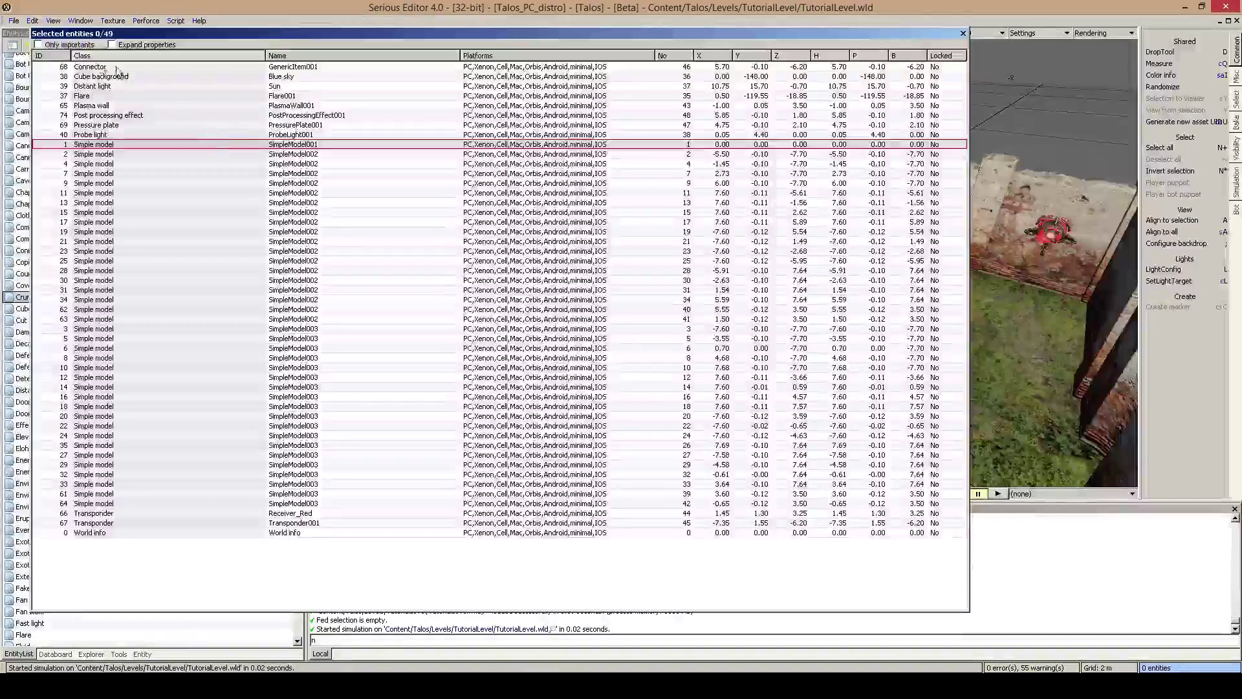
pyautogui.click(78, 46)
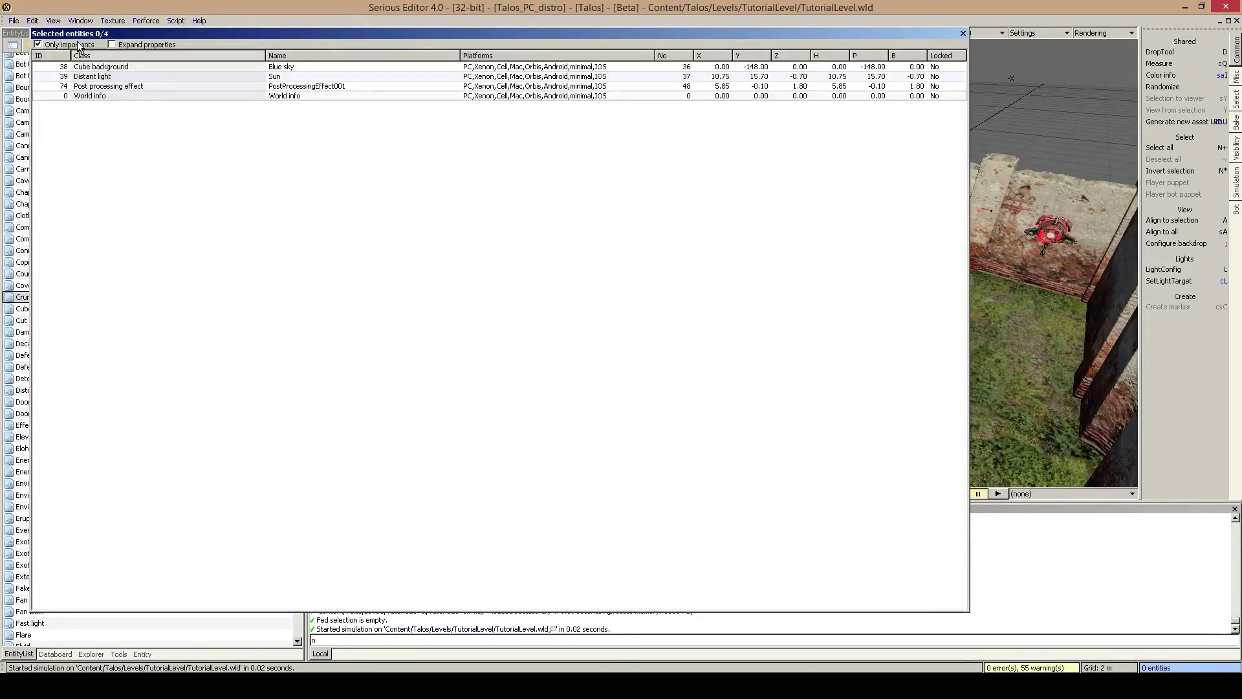
pyautogui.click(77, 44)
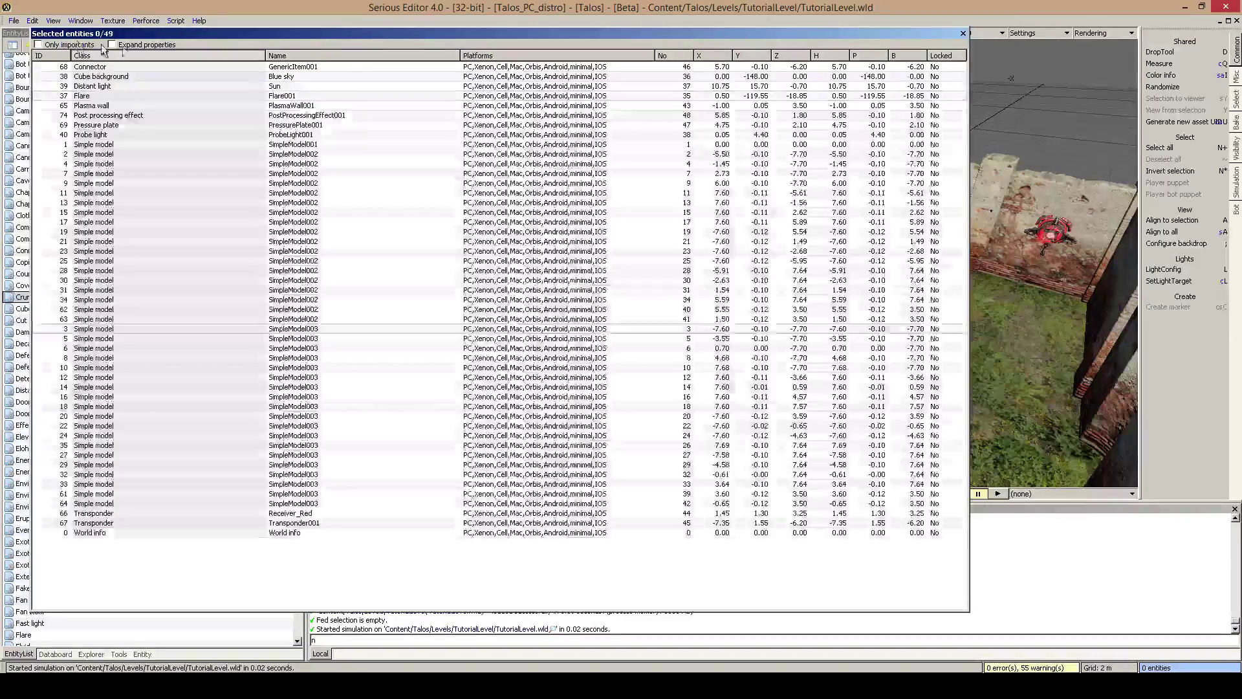
# Step: Try the Expand properties option of the entity table, turn it off, and close the table
pyautogui.click(156, 42)
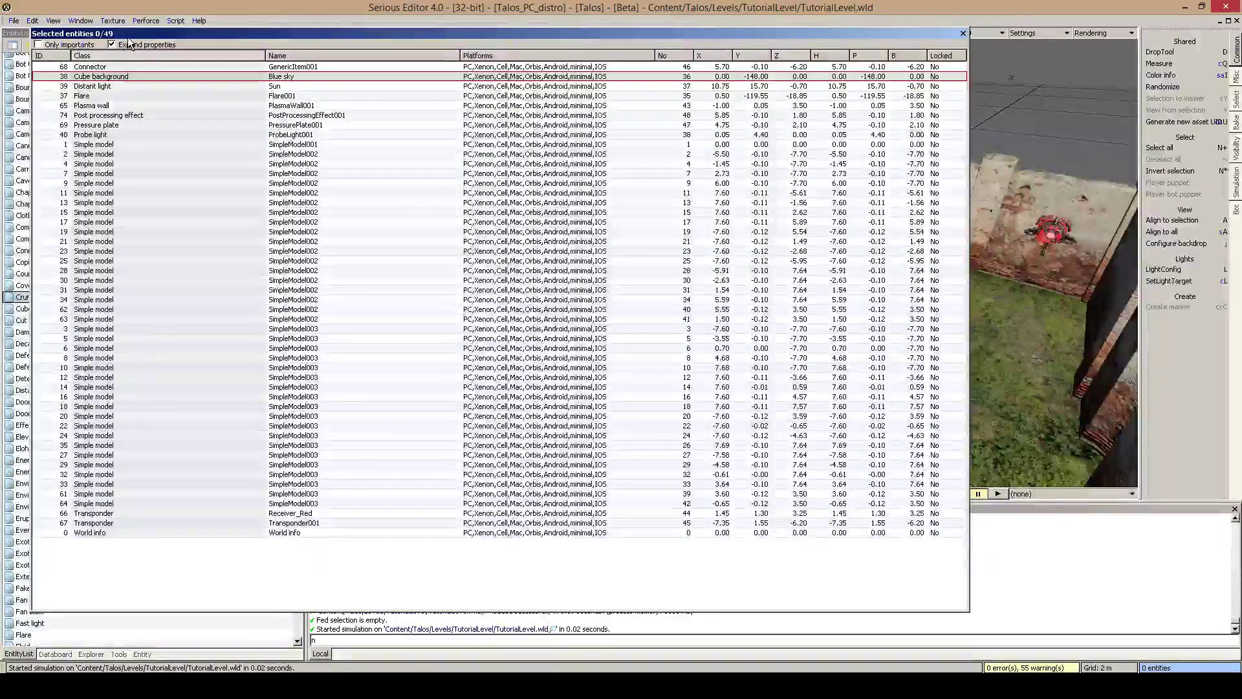
pyautogui.moveTo(145, 33); pyautogui.dragTo(220, 42)
pyautogui.click(217, 55)
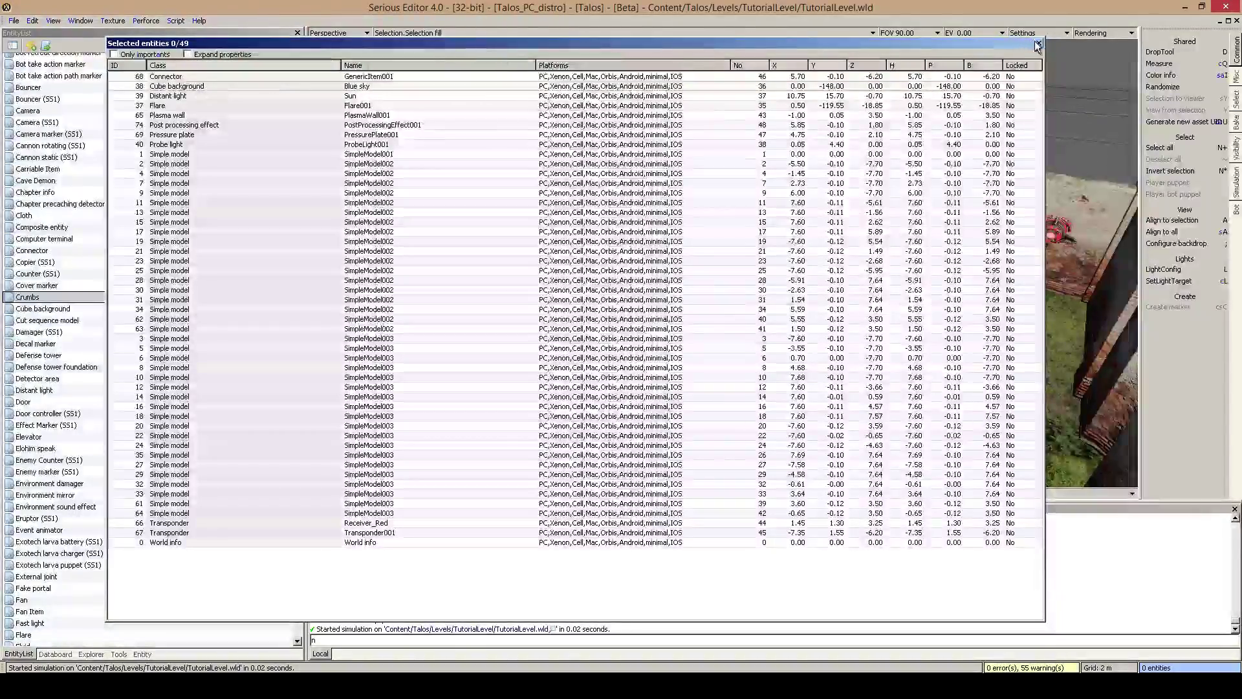
pyautogui.press('Escape')
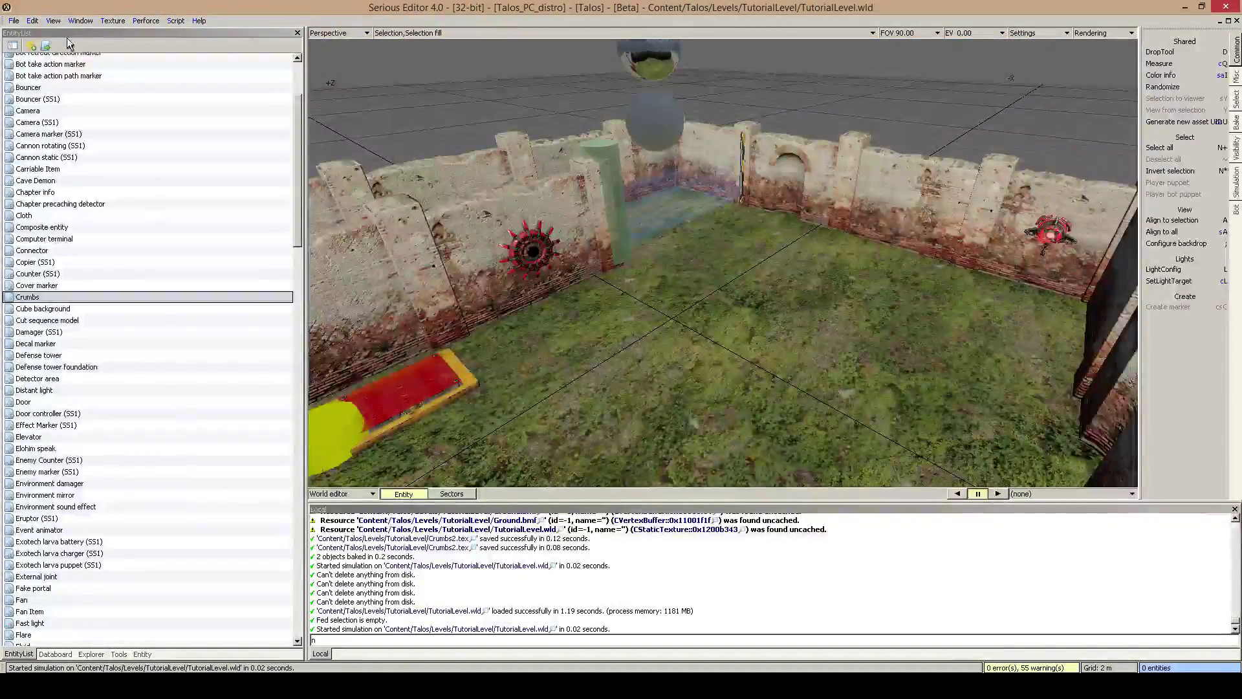
# Step: Place a Crumbs entity on the grass near the middle of the courtyard and show its properties
pyautogui.click(137, 31)
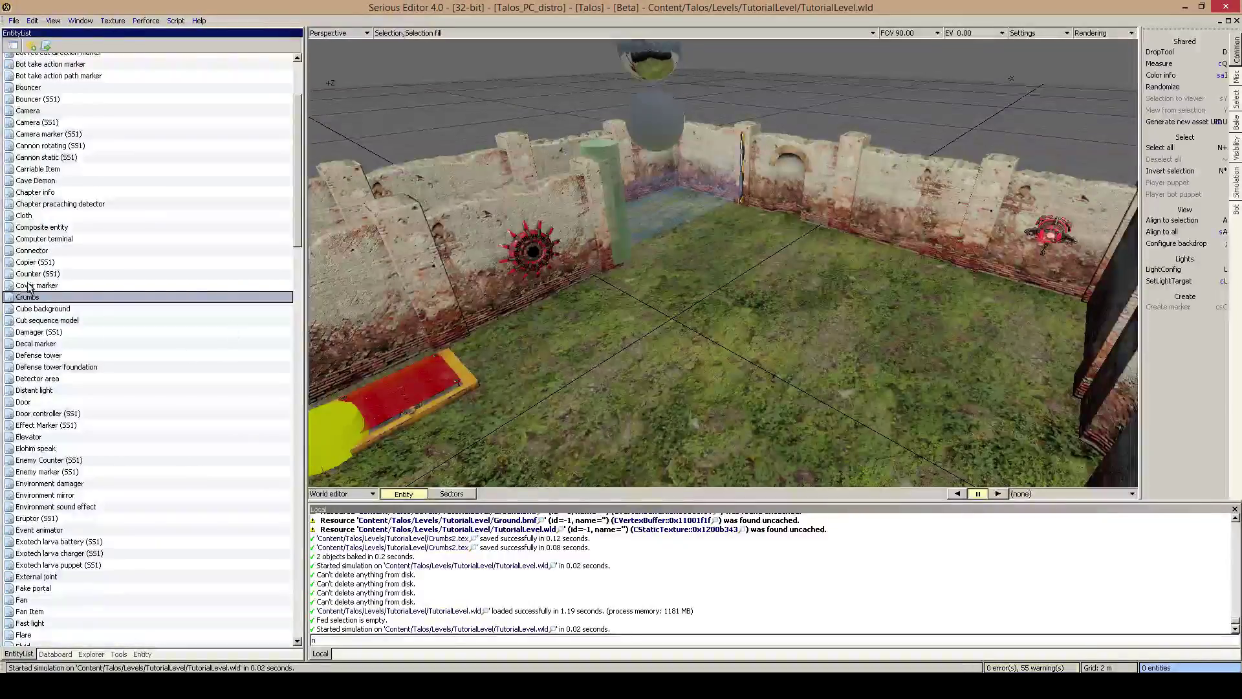
pyautogui.moveTo(29, 297); pyautogui.dragTo(729, 367)
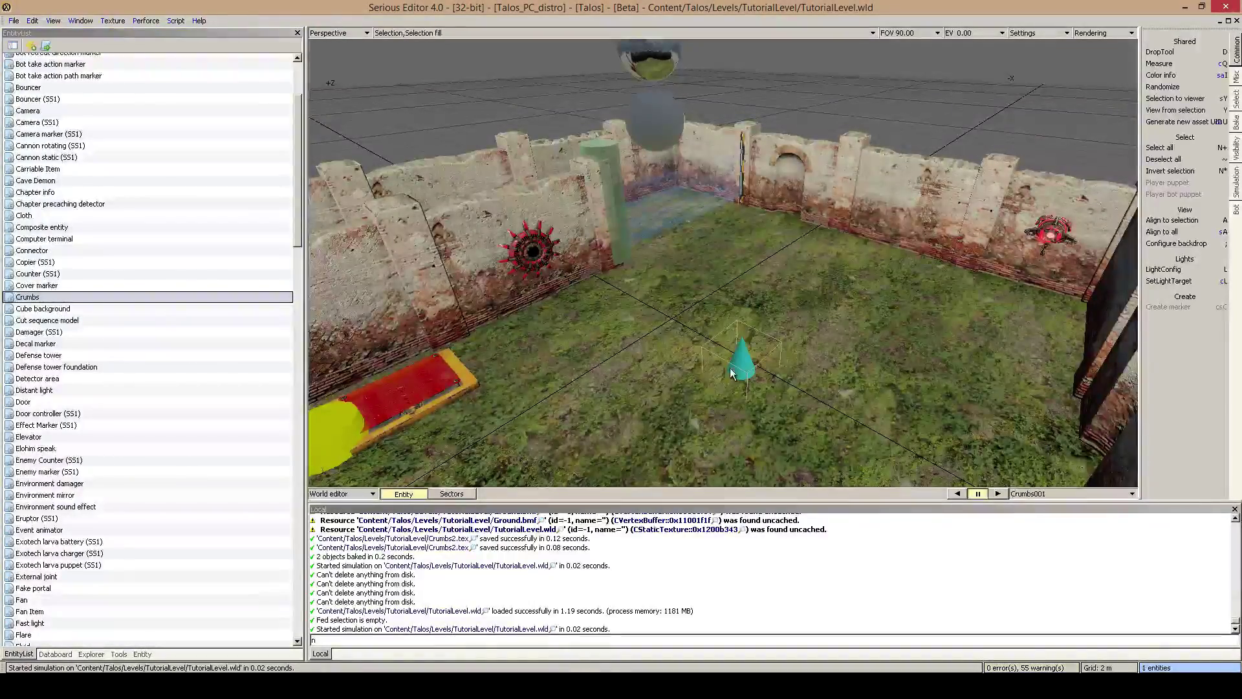
pyautogui.click(142, 654)
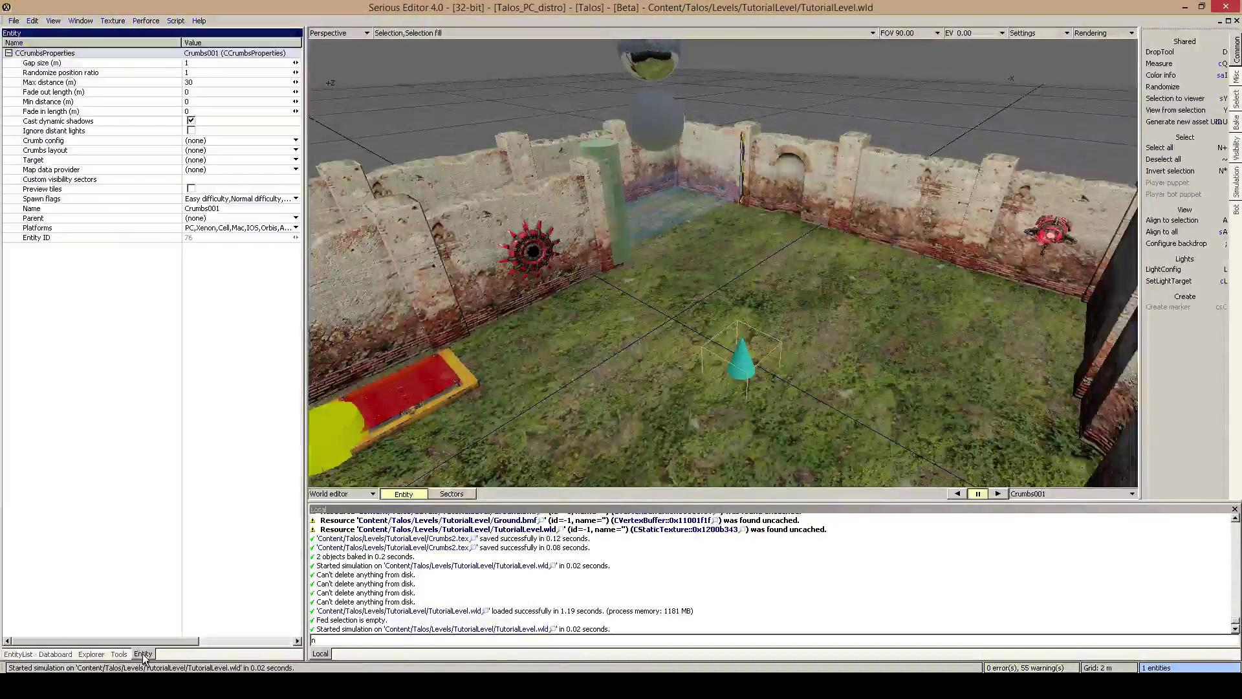
pyautogui.moveTo(738, 370); pyautogui.dragTo(770, 394, button='right')
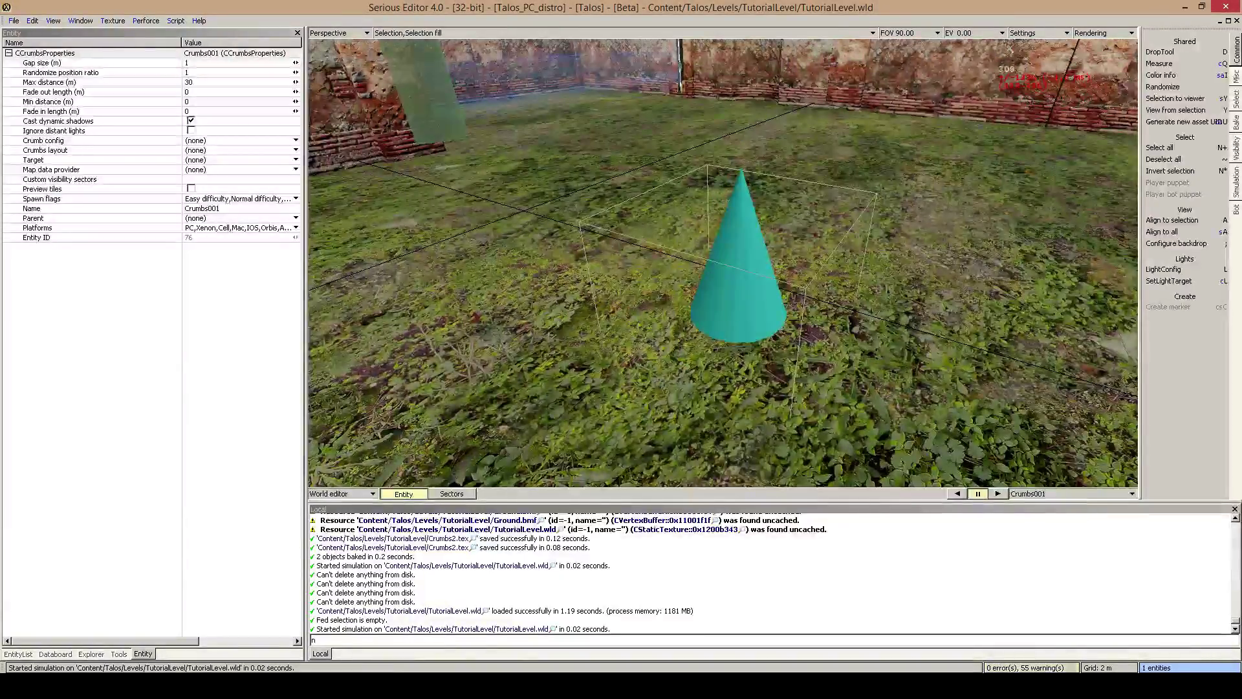
pyautogui.moveTo(770, 395); pyautogui.dragTo(747, 371, button='right')
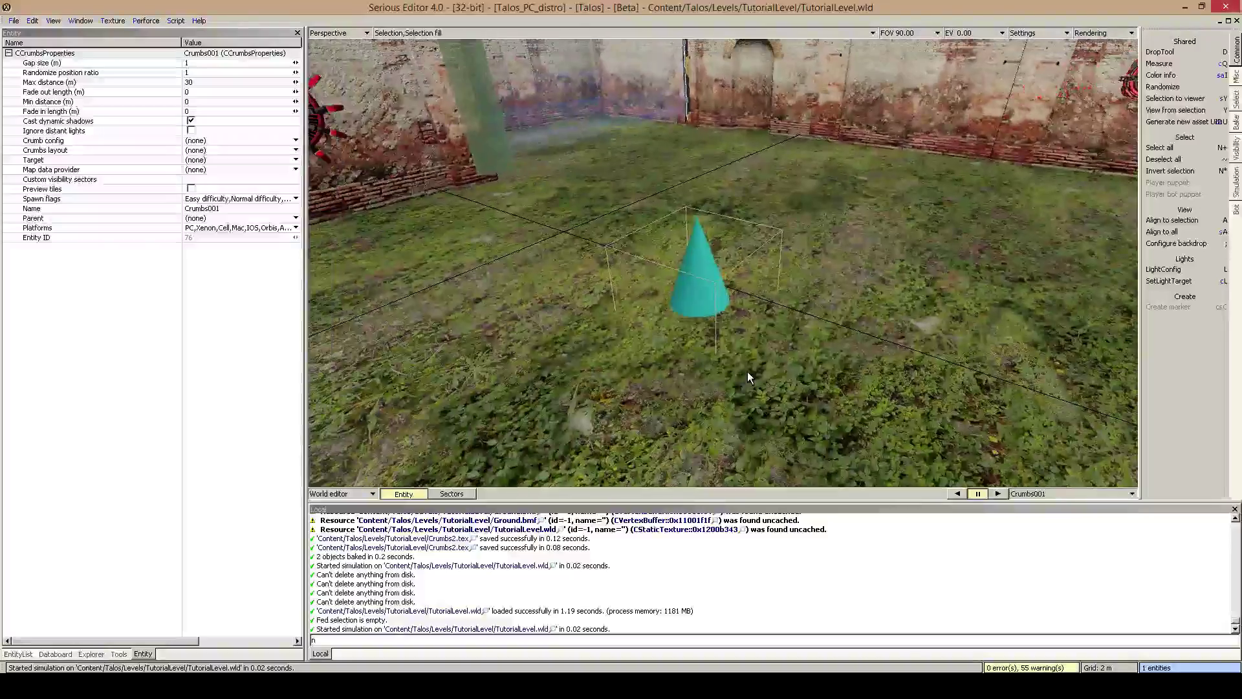
# Step: Set the Crumbs entity's Target to the grass ground model SimpleModel001
pyautogui.click(108, 140)
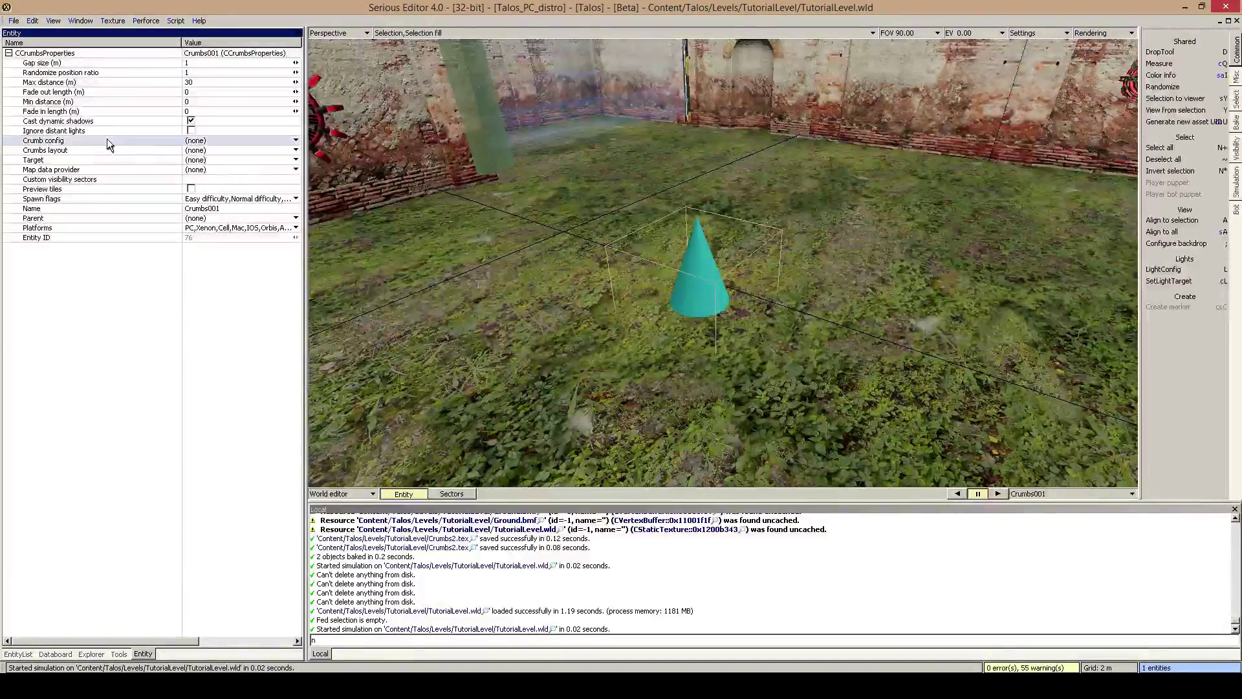
pyautogui.click(155, 161)
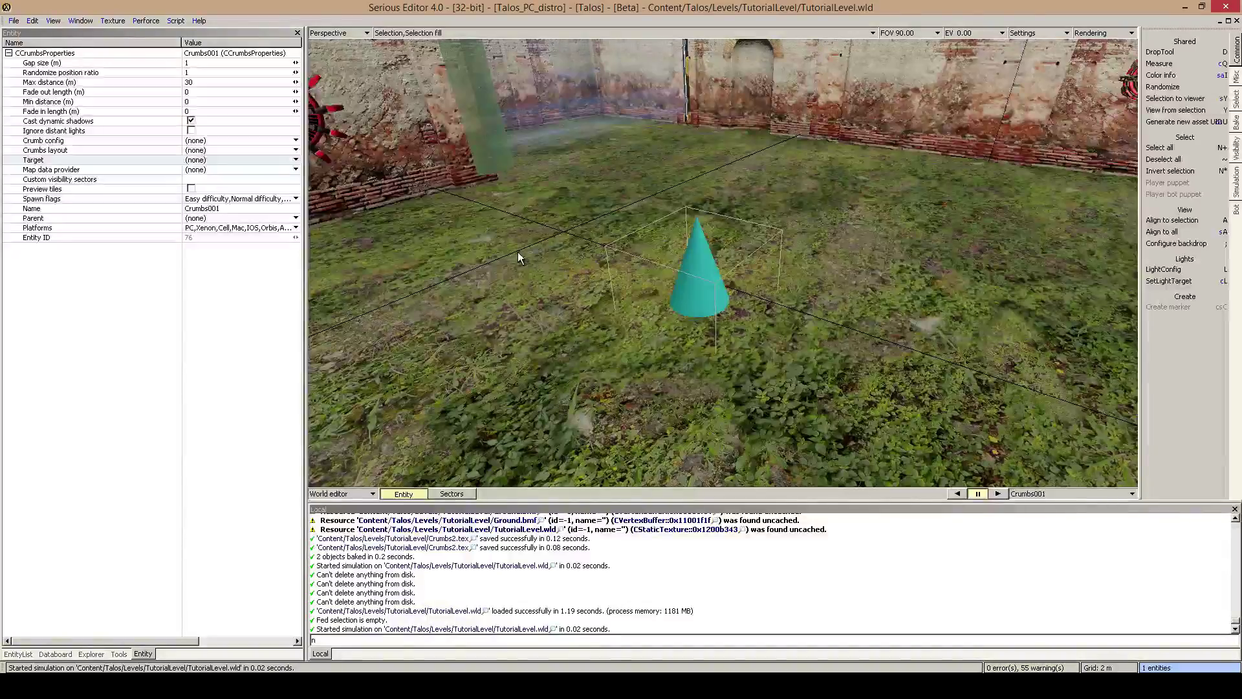
pyautogui.moveTo(512, 244); pyautogui.dragTo(693, 184, button='middle')
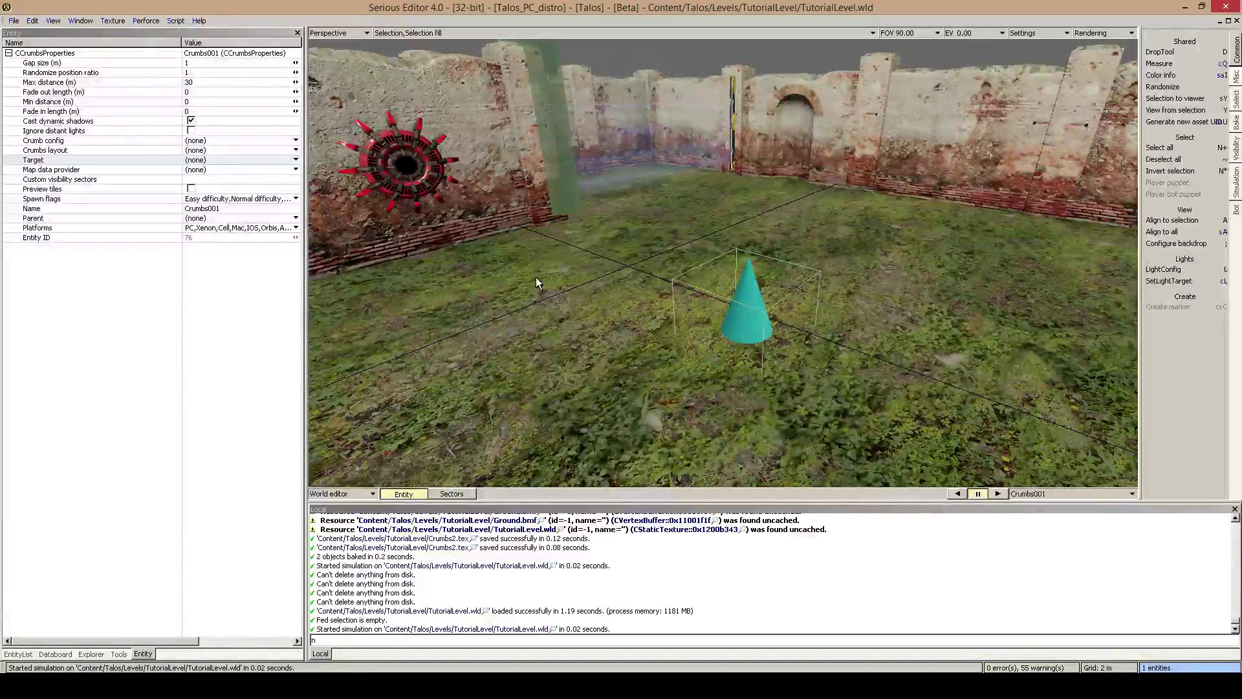
pyautogui.click(595, 353)
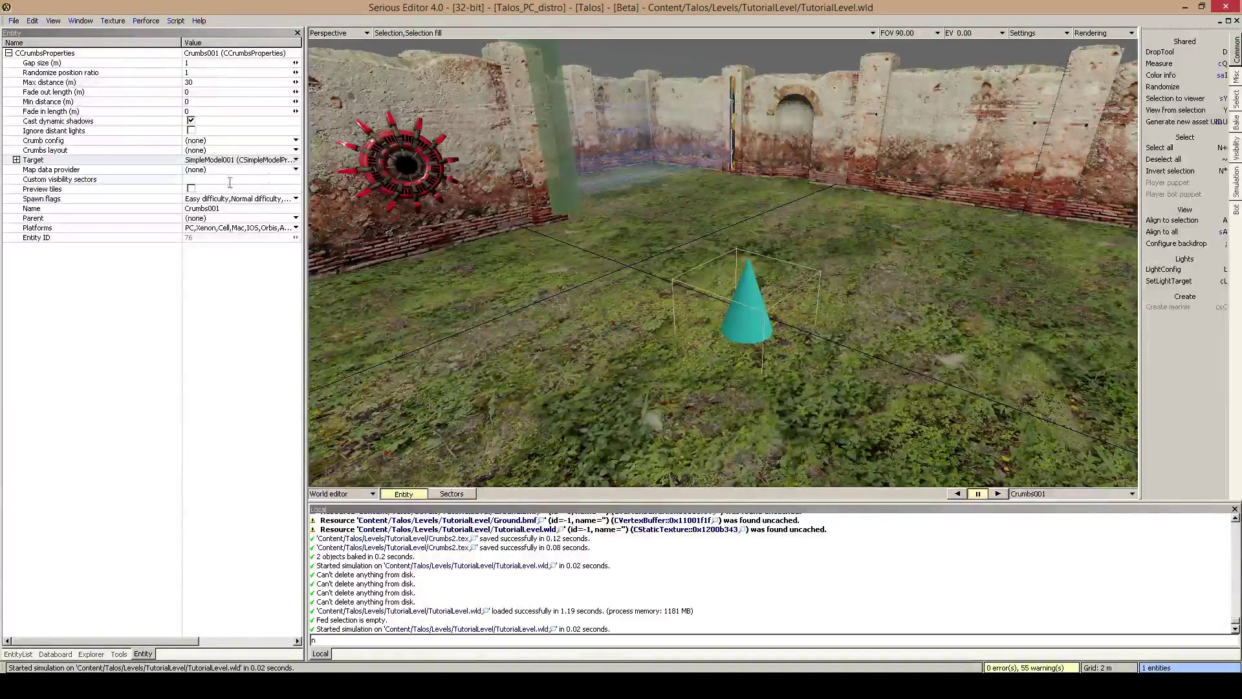
# Step: Assign GrassAndFlowers_01.rsc from Content/Talos/Levels/Crumbs/Configuration as the Crumbs entity's crumb config
pyautogui.click(116, 141)
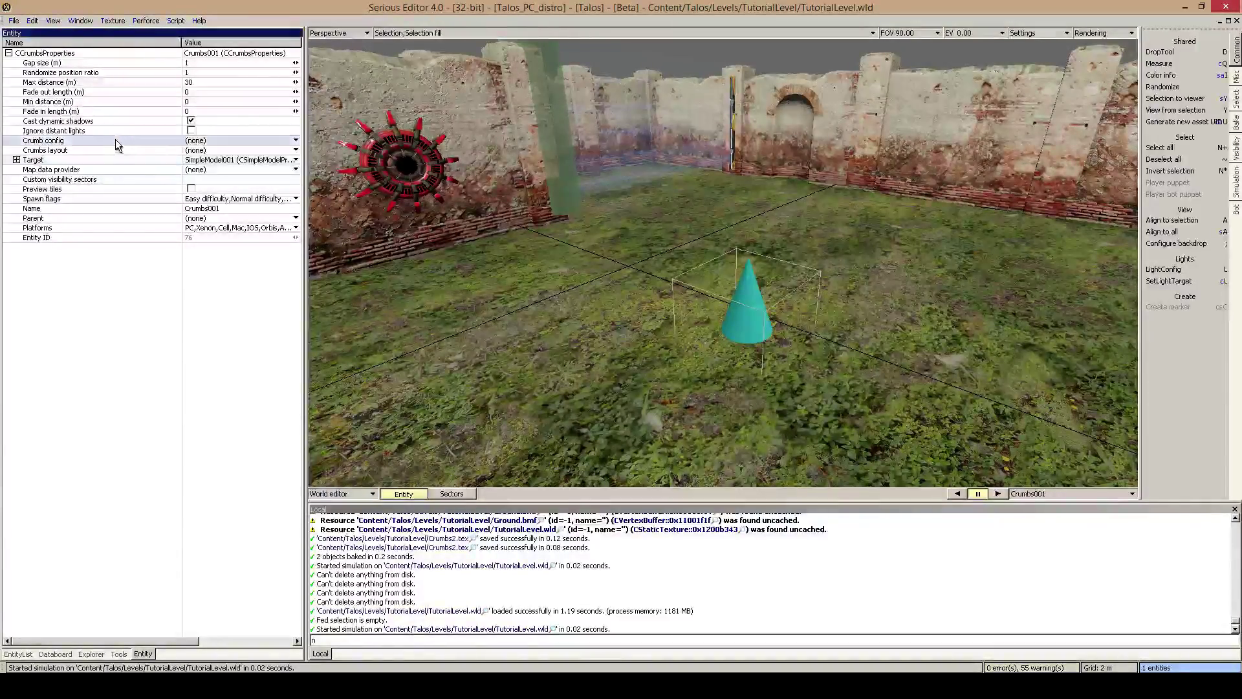
pyautogui.click(227, 141)
pyautogui.click(210, 163)
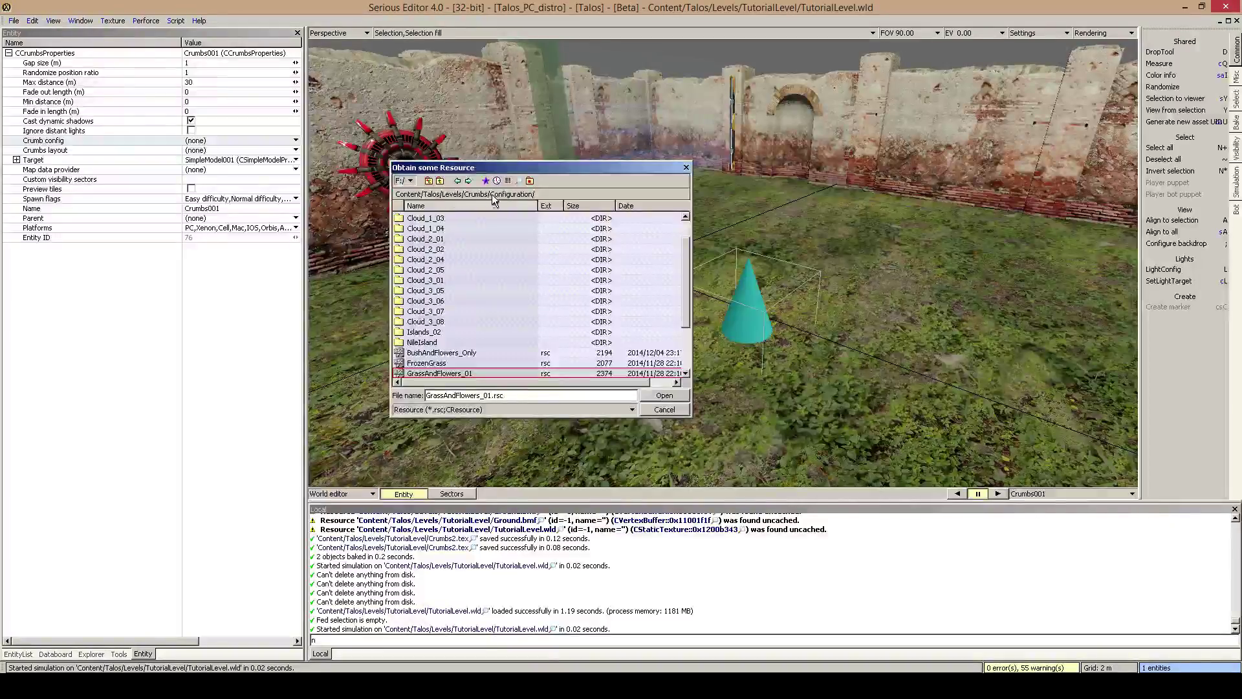
pyautogui.scroll(-3, 541, 276)
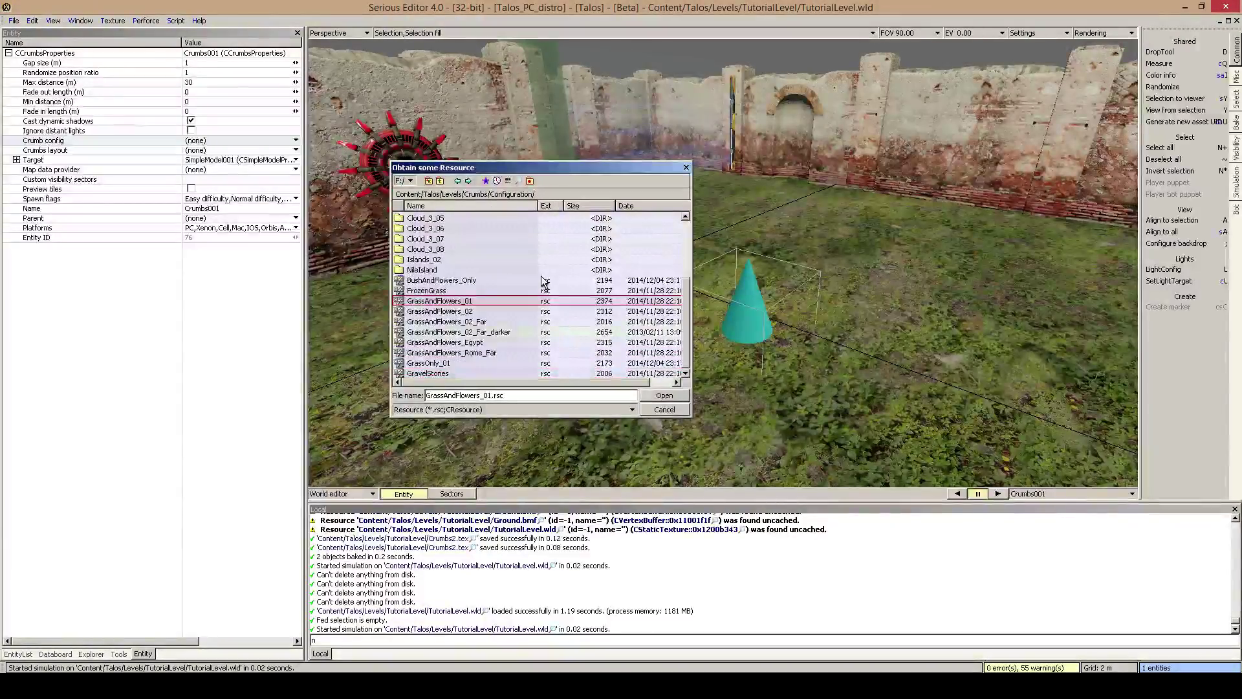
pyautogui.scroll(5, 541, 276)
pyautogui.doubleClick(425, 248)
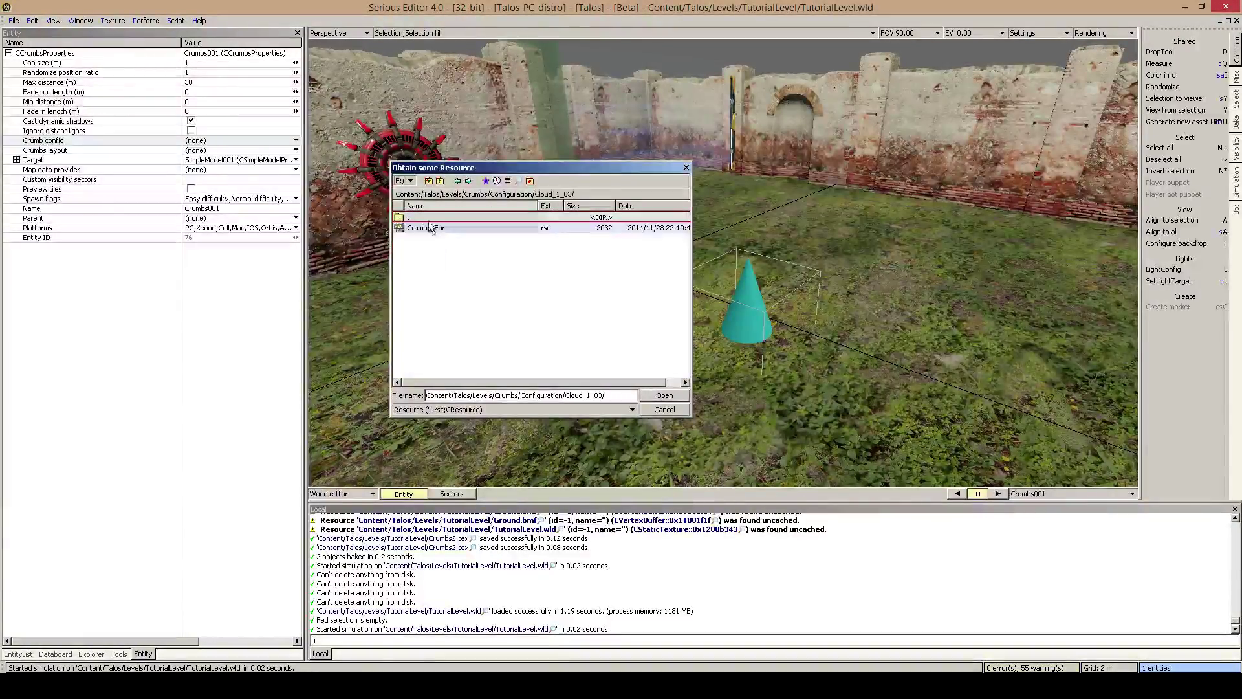
pyautogui.doubleClick(424, 216)
pyautogui.doubleClick(432, 289)
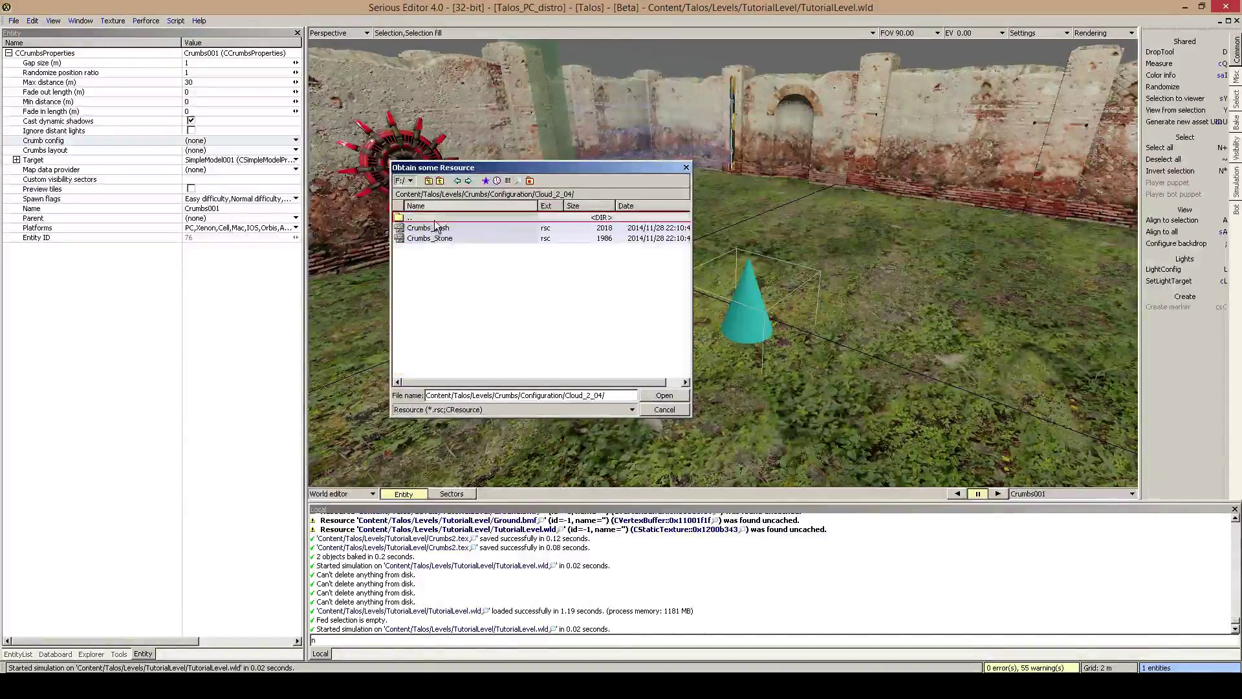
pyautogui.doubleClick(437, 216)
pyautogui.scroll(-3, 492, 304)
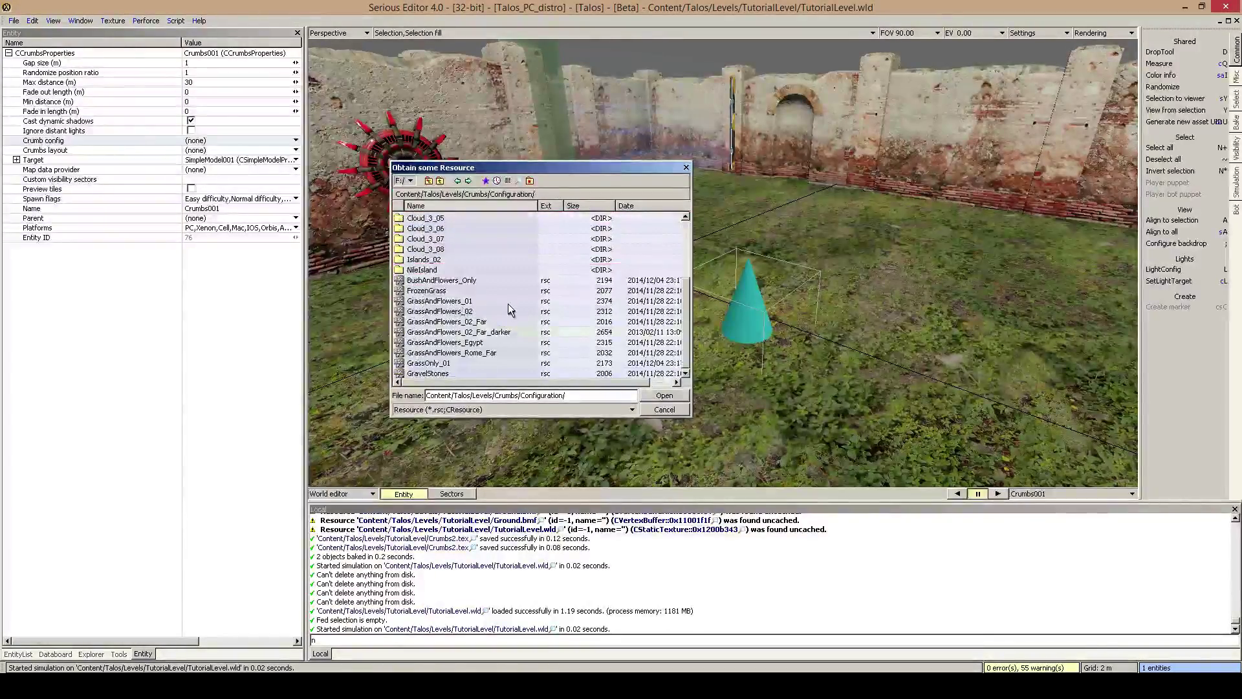
pyautogui.click(463, 302)
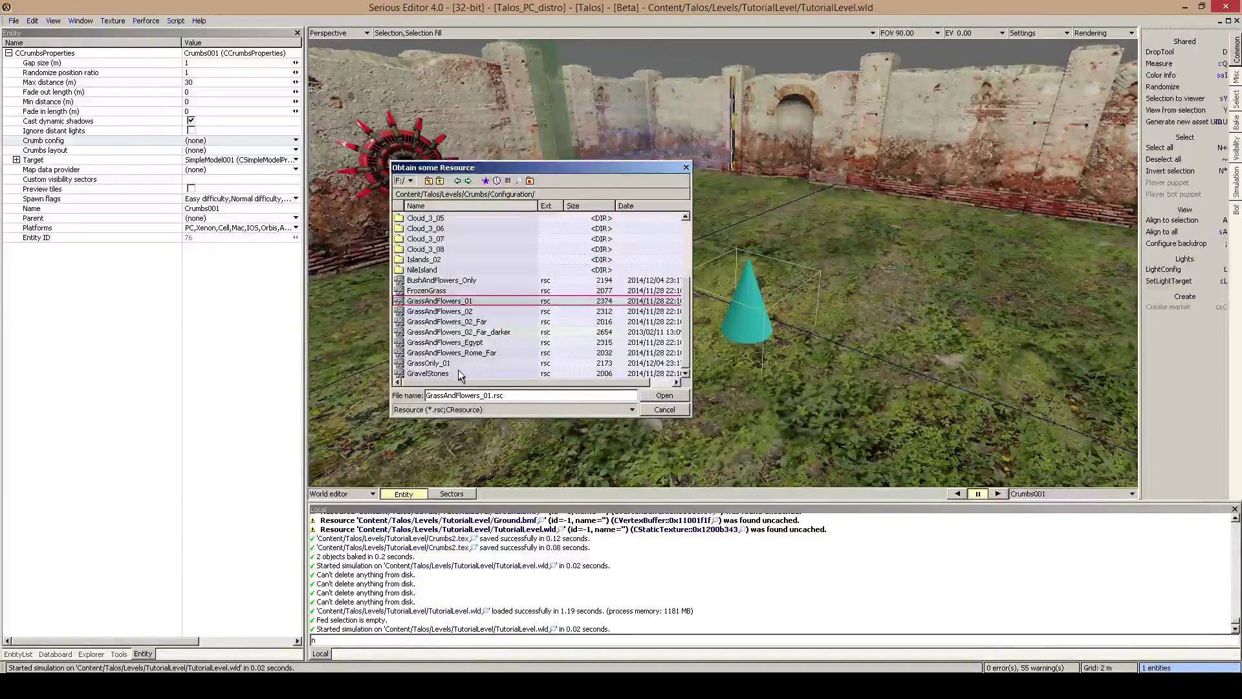
pyautogui.doubleClick(470, 302)
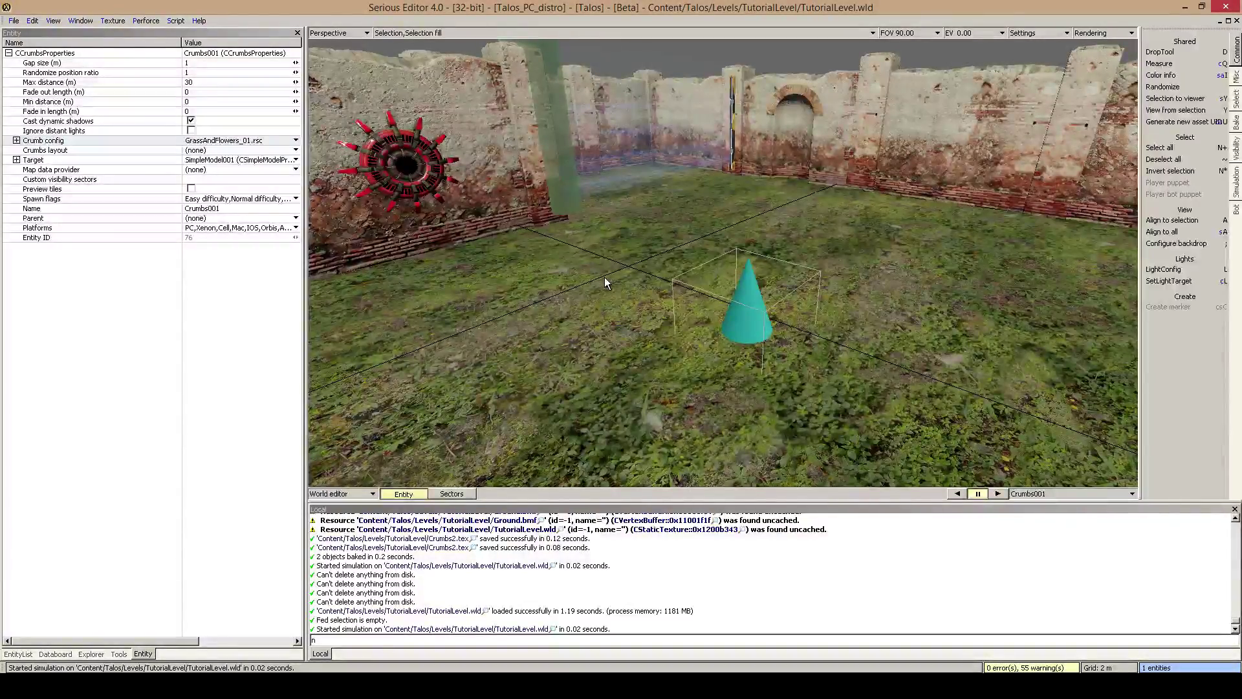
# Step: Try baking the crumbs, check the message log, and inspect the courtyard ground around the Crumbs entity
pyautogui.hotkey('ctrl', 'b')
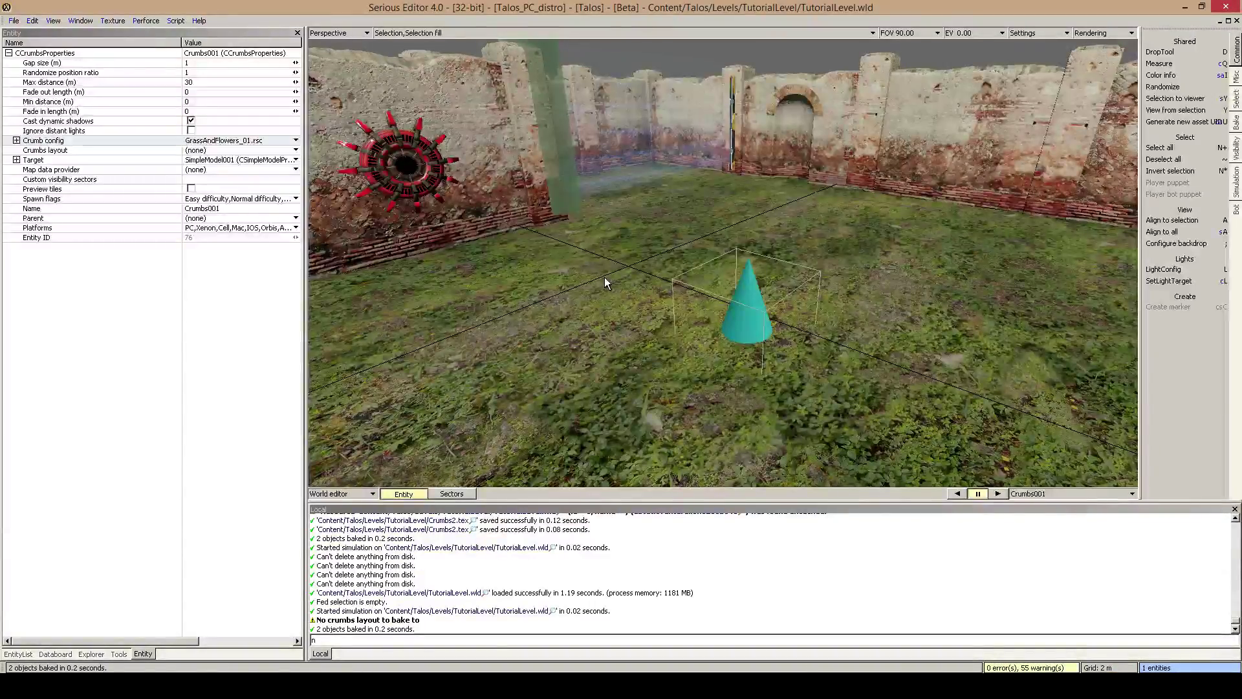
pyautogui.click(672, 595)
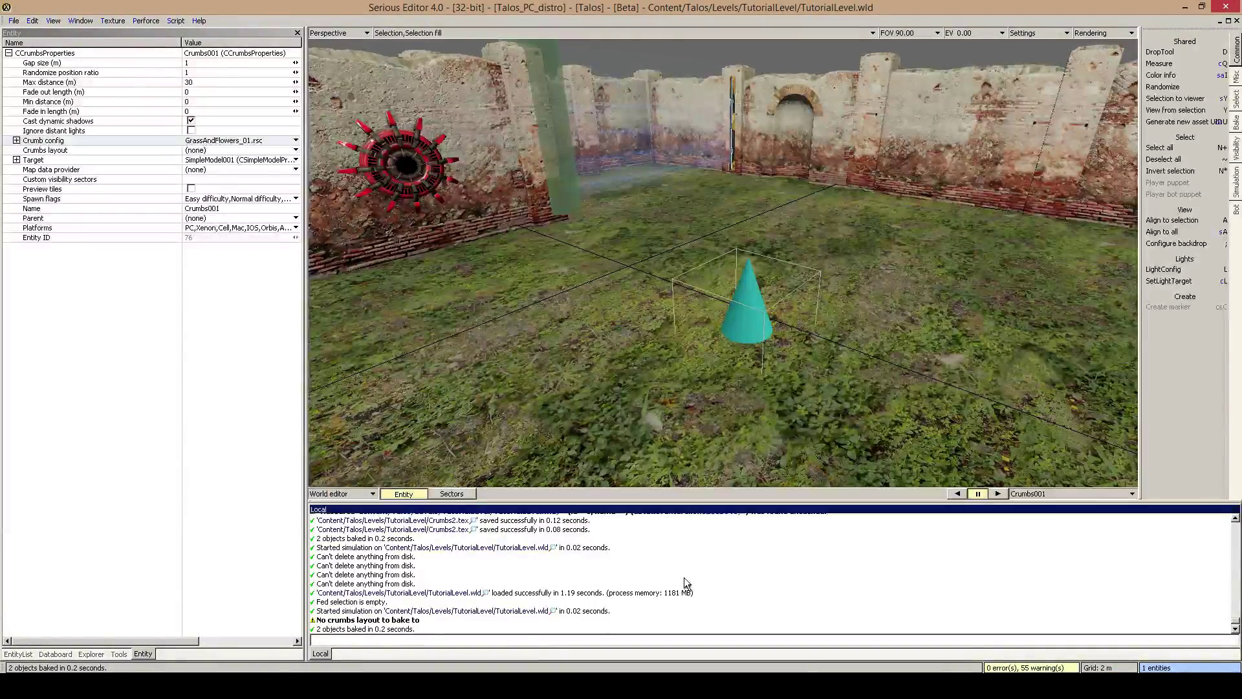
pyautogui.moveTo(743, 300); pyautogui.dragTo(796, 375, button='middle')
pyautogui.moveTo(723, 263); pyautogui.dragTo(802, 332, button='middle')
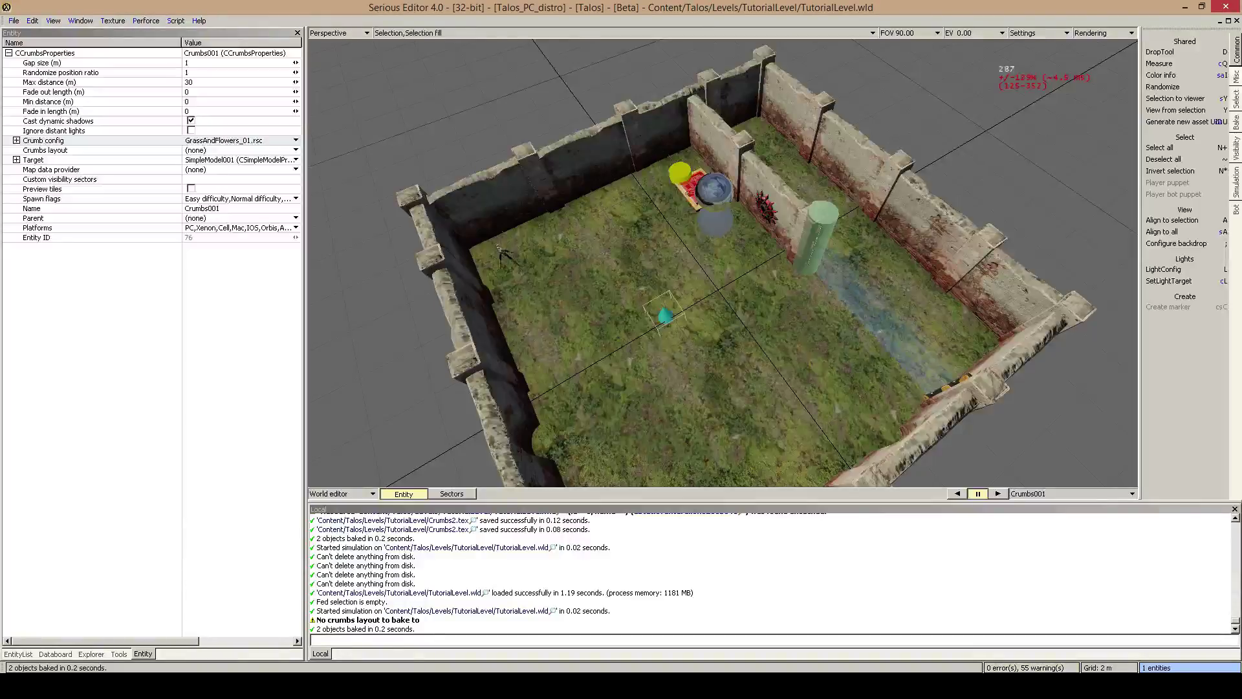
pyautogui.moveTo(722, 262); pyautogui.dragTo(743, 304, button='middle')
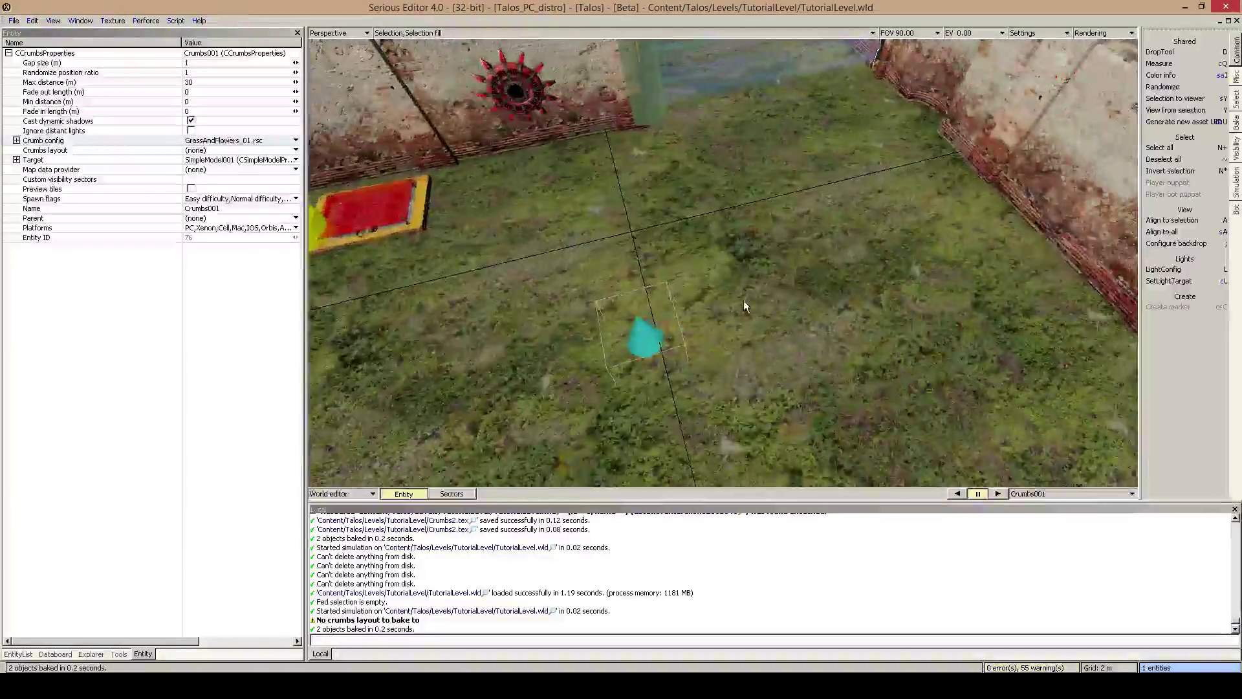
# Step: Create a new CCrumbsLayout for the Crumbs entity's crumbs layout and expand its properties
pyautogui.click(129, 148)
pyautogui.click(188, 150)
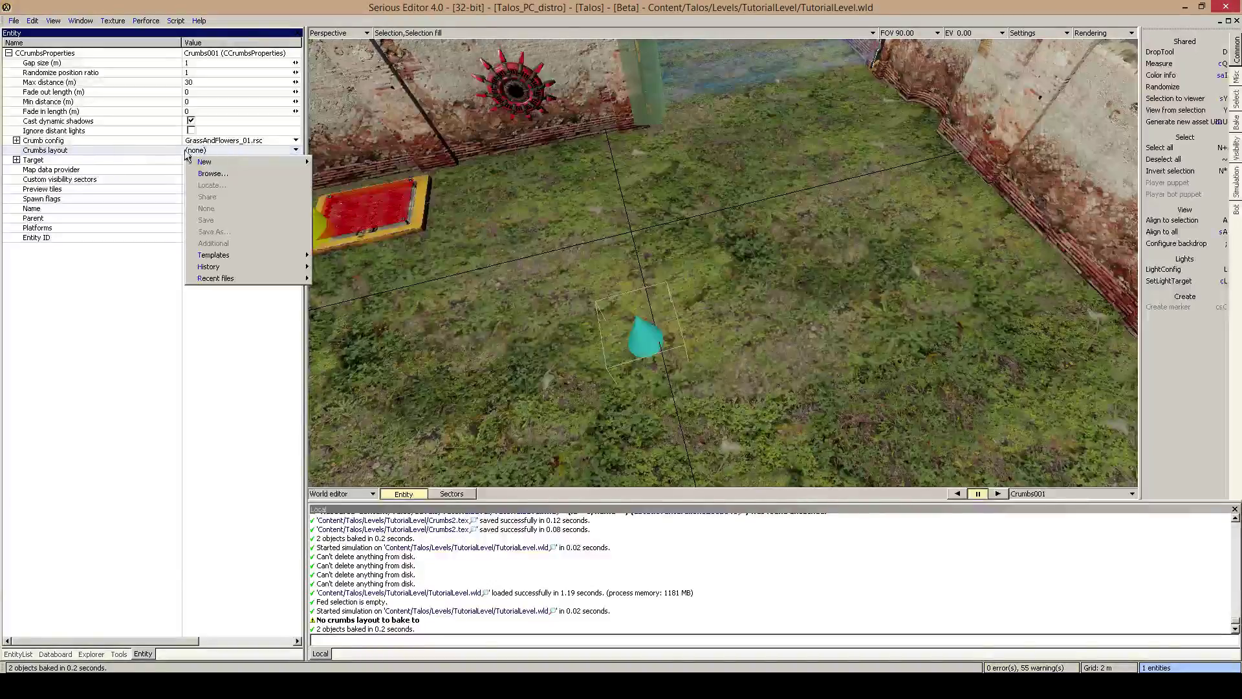
pyautogui.moveTo(246, 161)
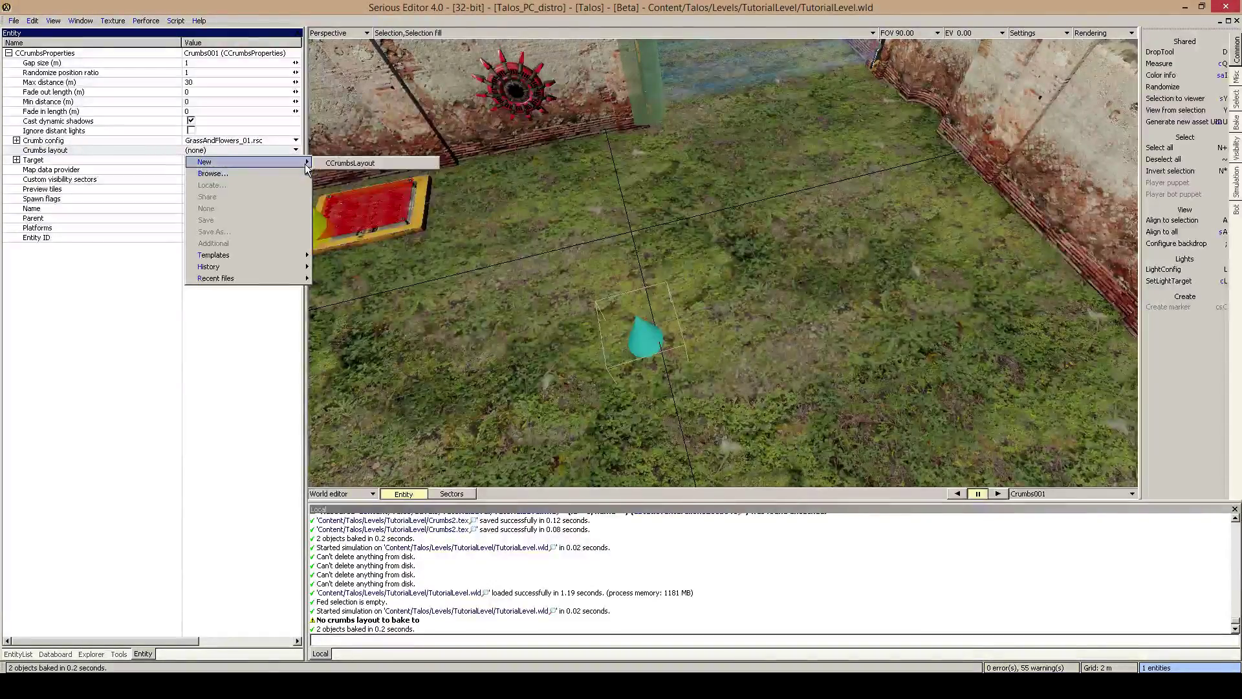
pyautogui.click(349, 163)
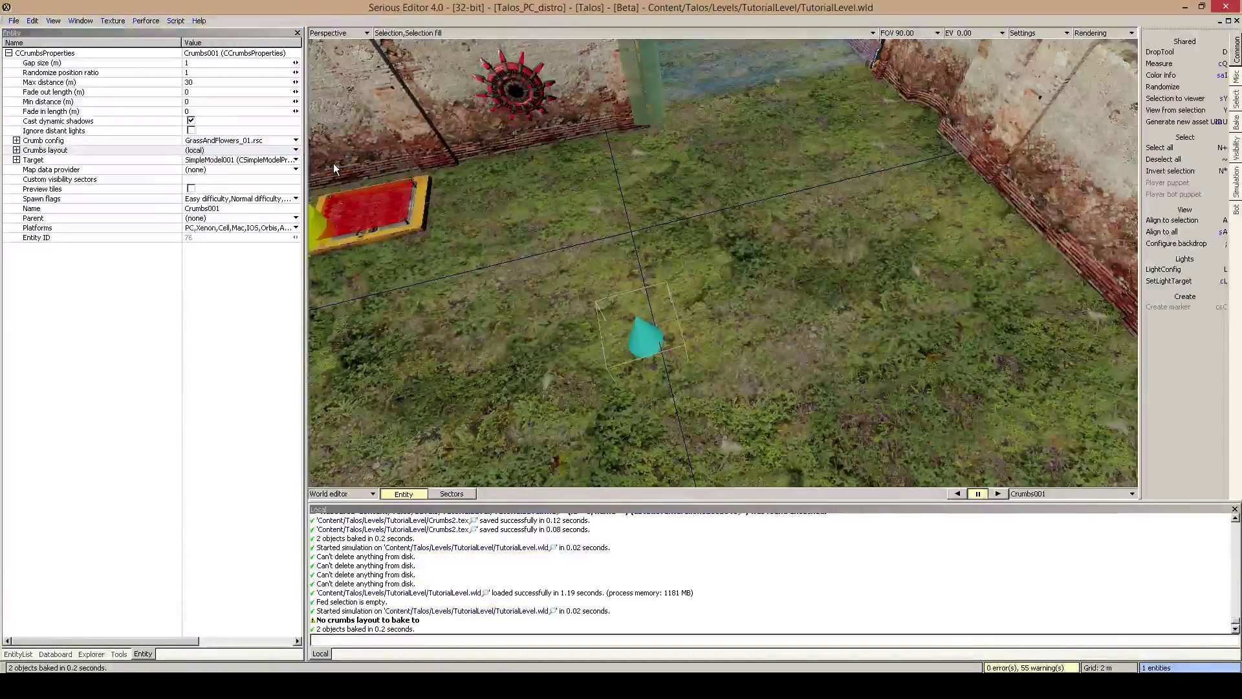
pyautogui.click(17, 150)
pyautogui.click(63, 188)
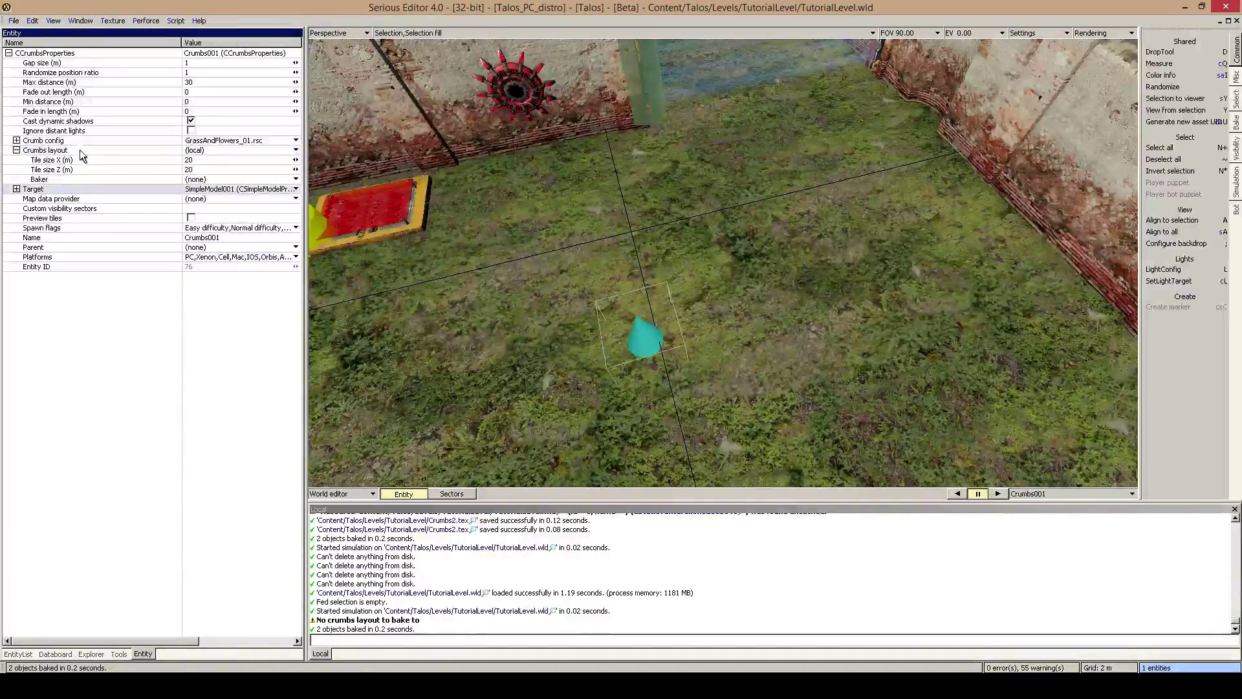
# Step: Add a new CCrumbMapBaker as the baker of the crumbs layout
pyautogui.click(59, 179)
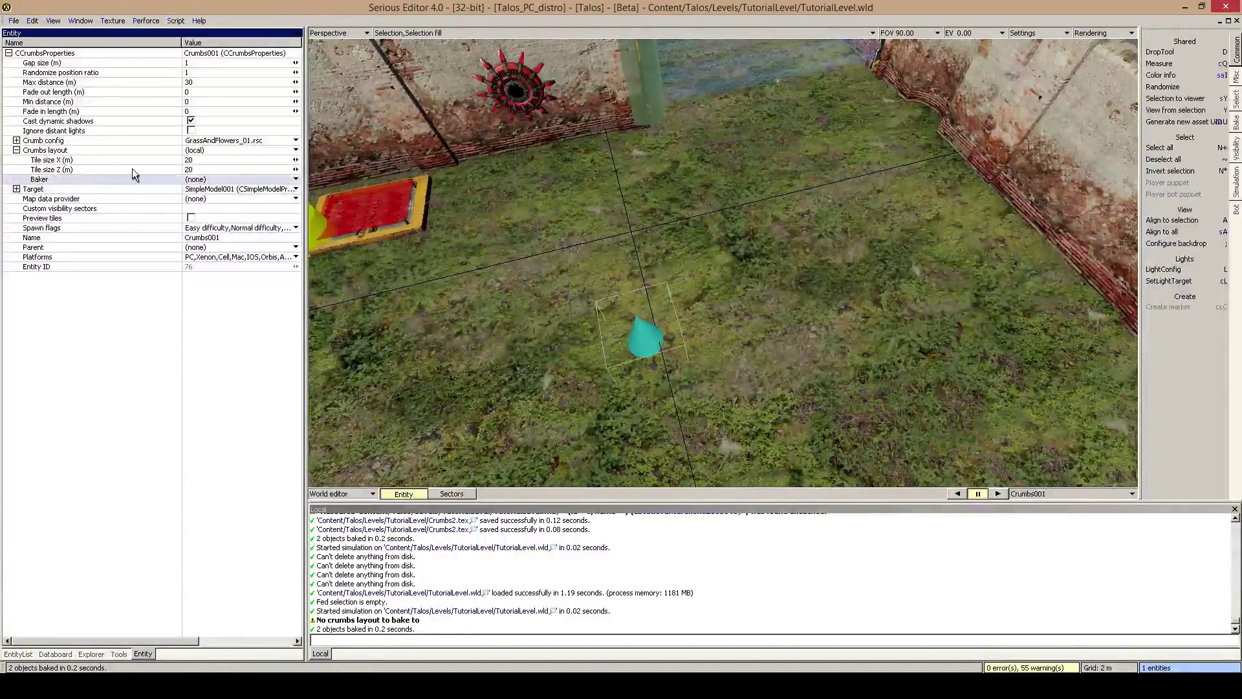
pyautogui.click(207, 178)
pyautogui.moveTo(233, 191)
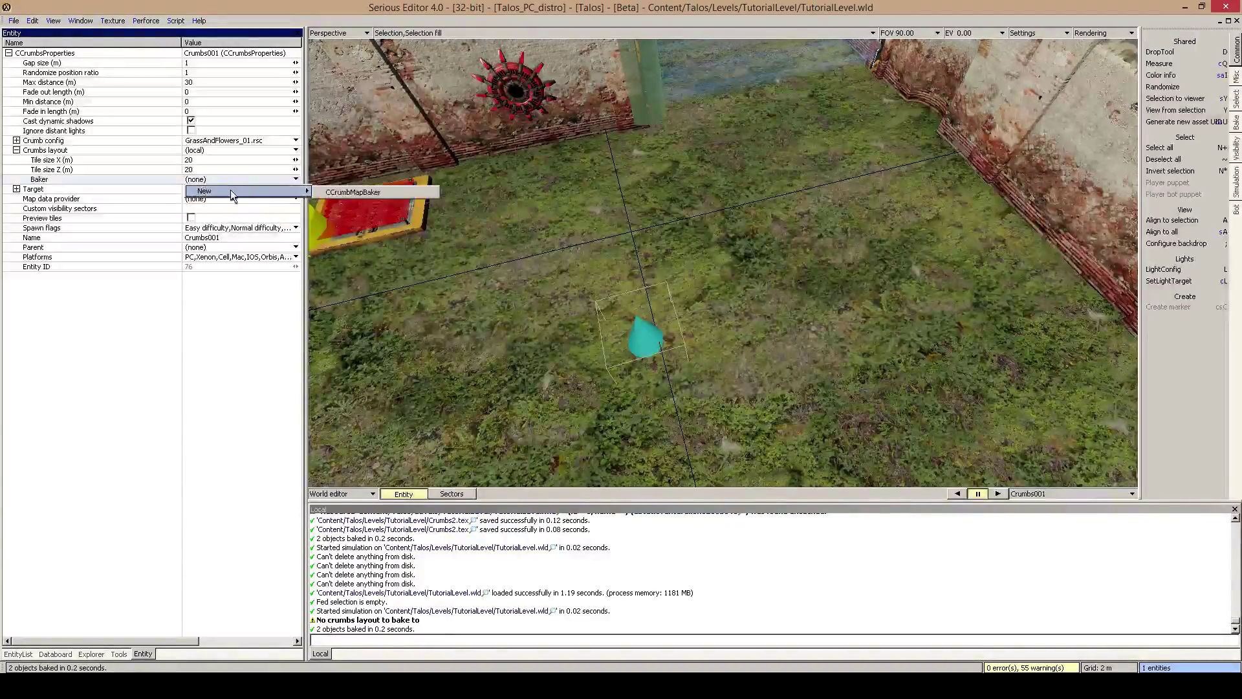
pyautogui.click(377, 190)
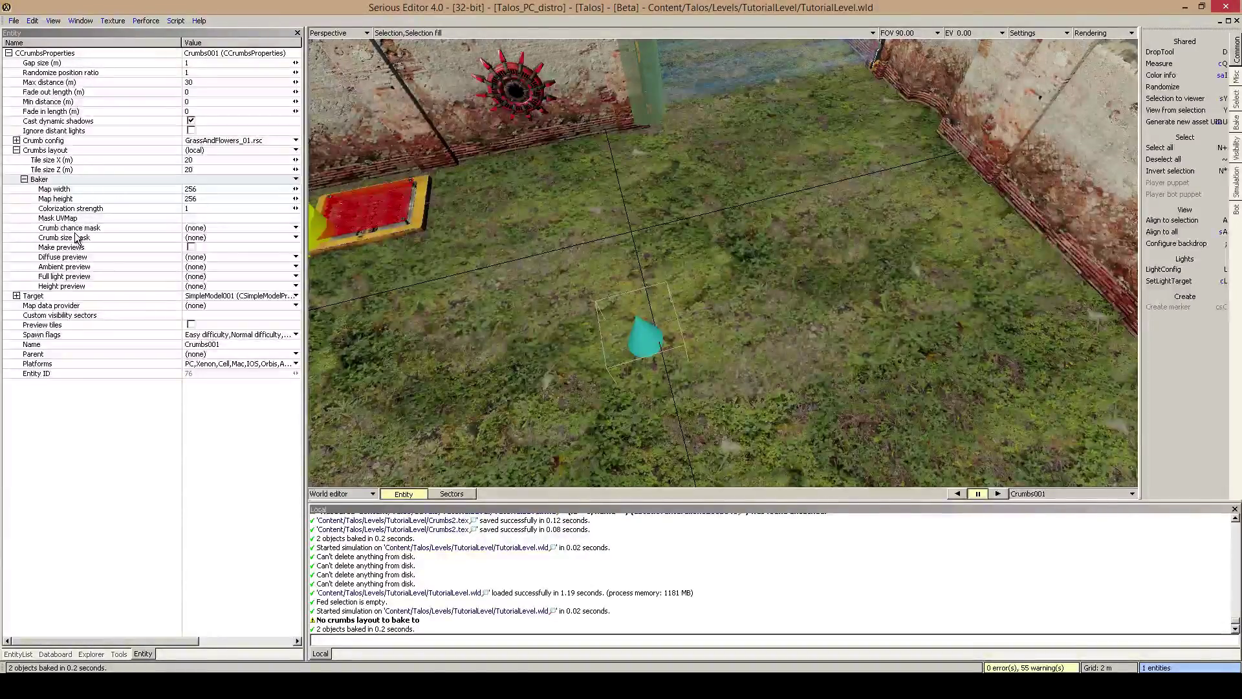
# Step: Create a new CStaticTexture as the baker's crumb chance mask
pyautogui.click(71, 230)
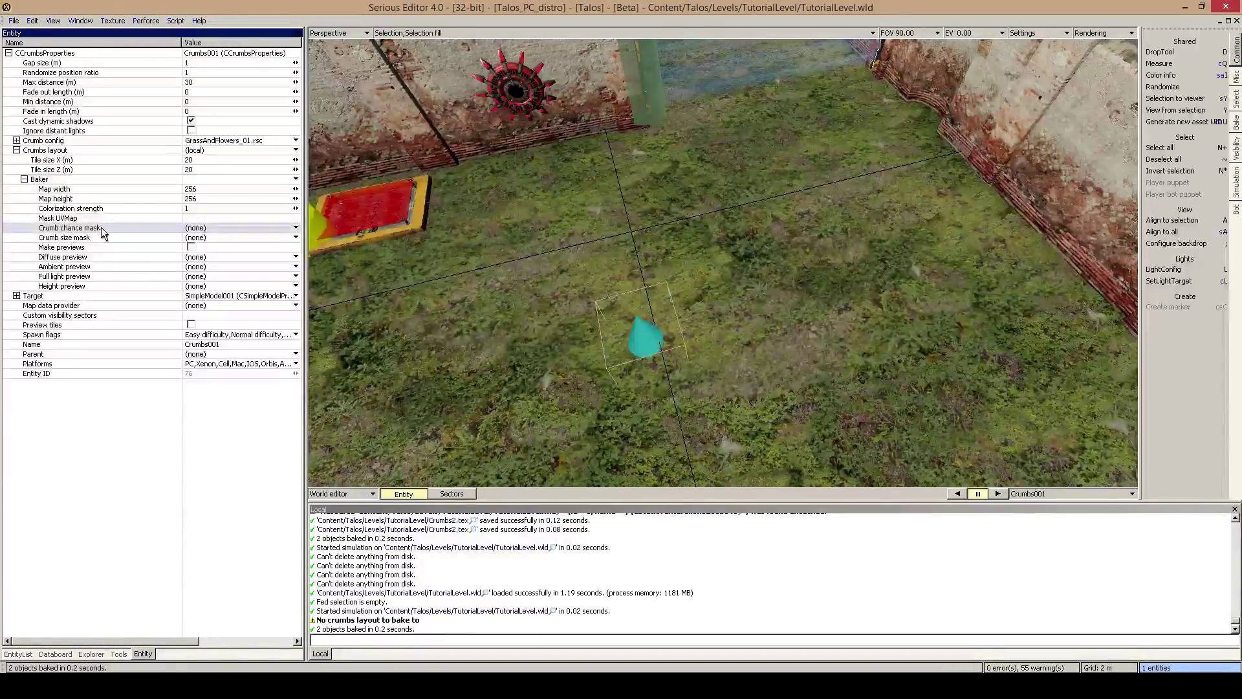
pyautogui.click(231, 227)
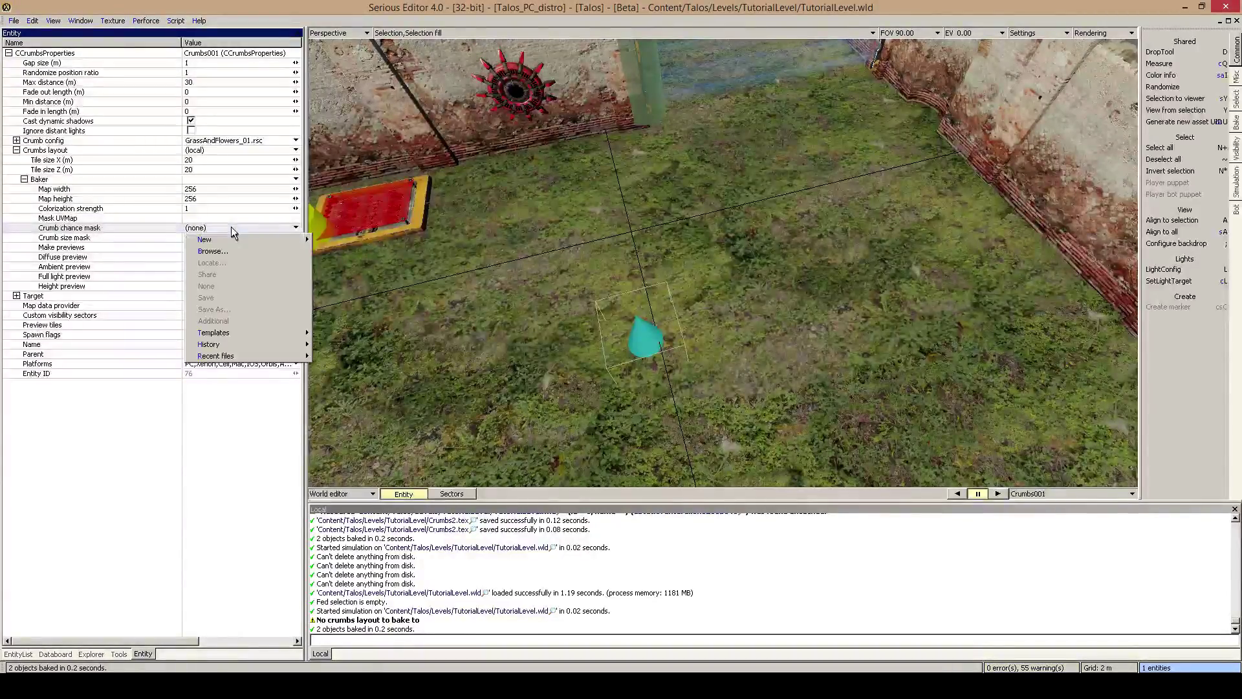
pyautogui.moveTo(233, 239)
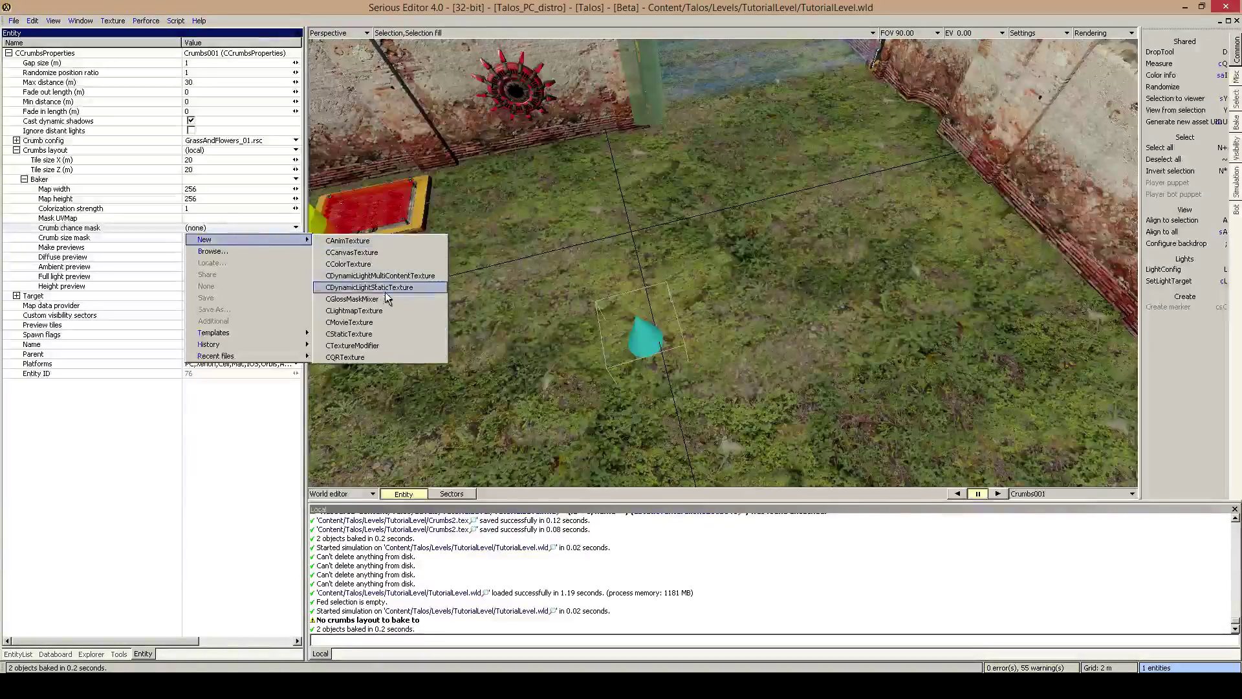
pyautogui.click(368, 334)
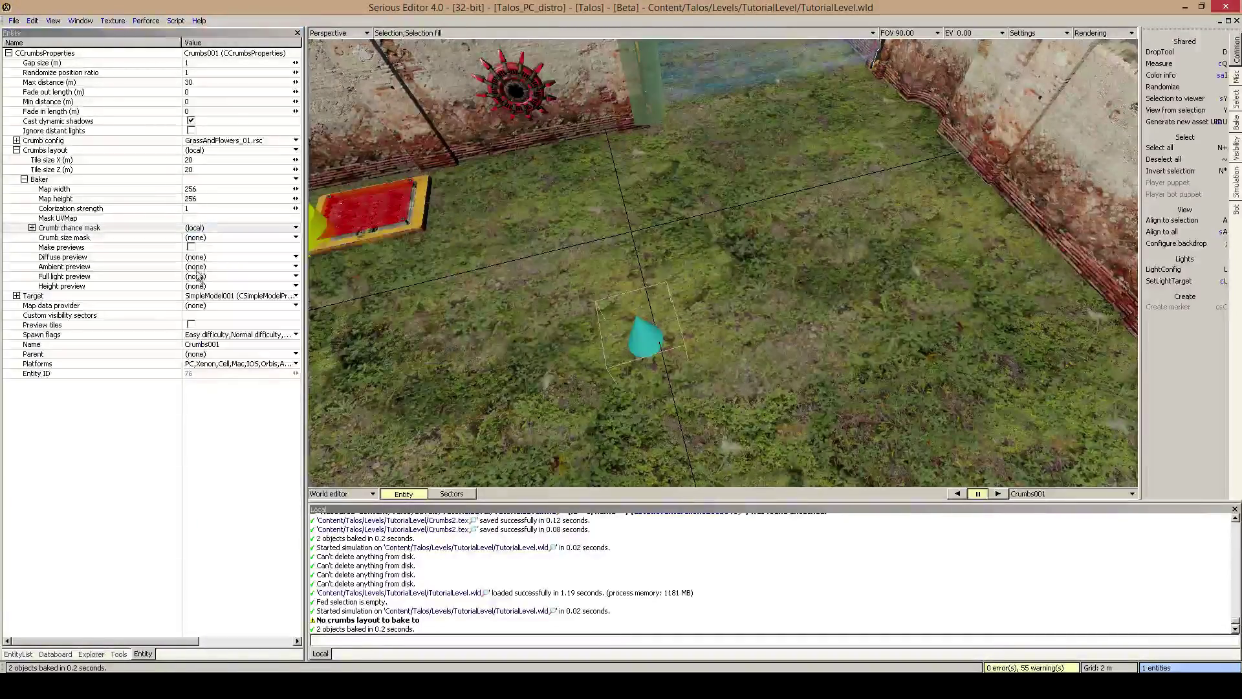
# Step: Set the crumb chance mask texture's width and height to 128 each
pyautogui.click(32, 228)
pyautogui.click(104, 245)
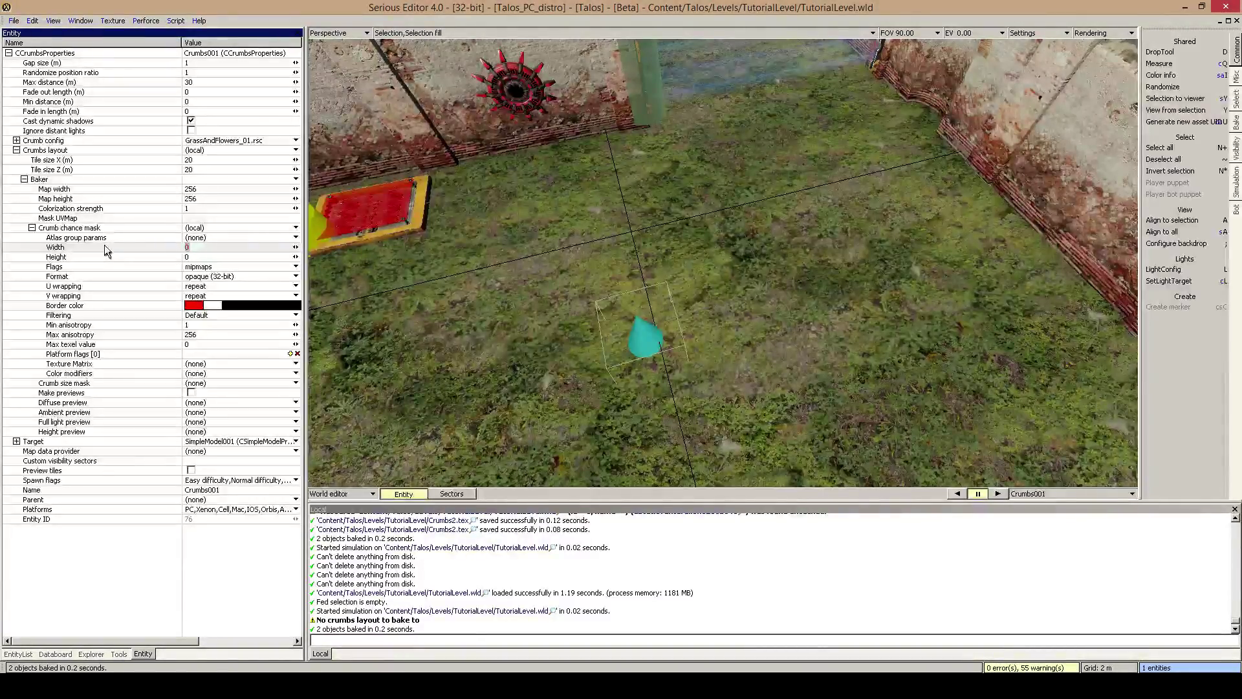
pyautogui.write('128')
pyautogui.click(200, 257)
pyautogui.write('128')
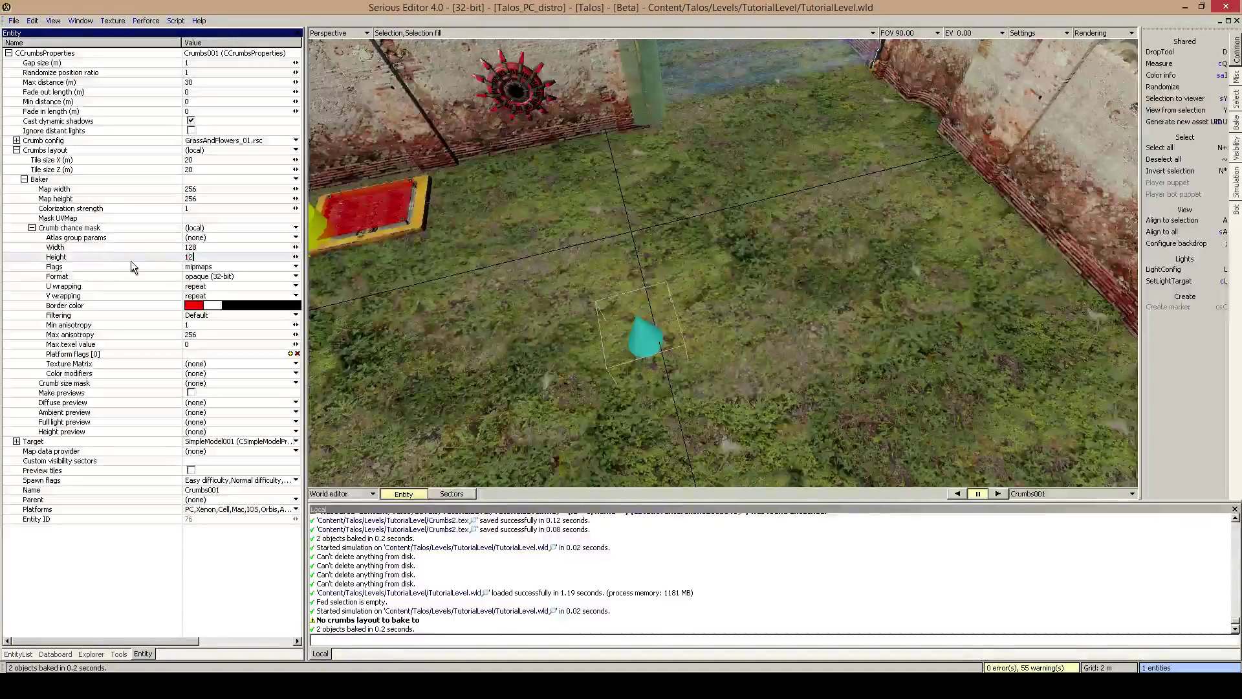
pyautogui.press('Return')
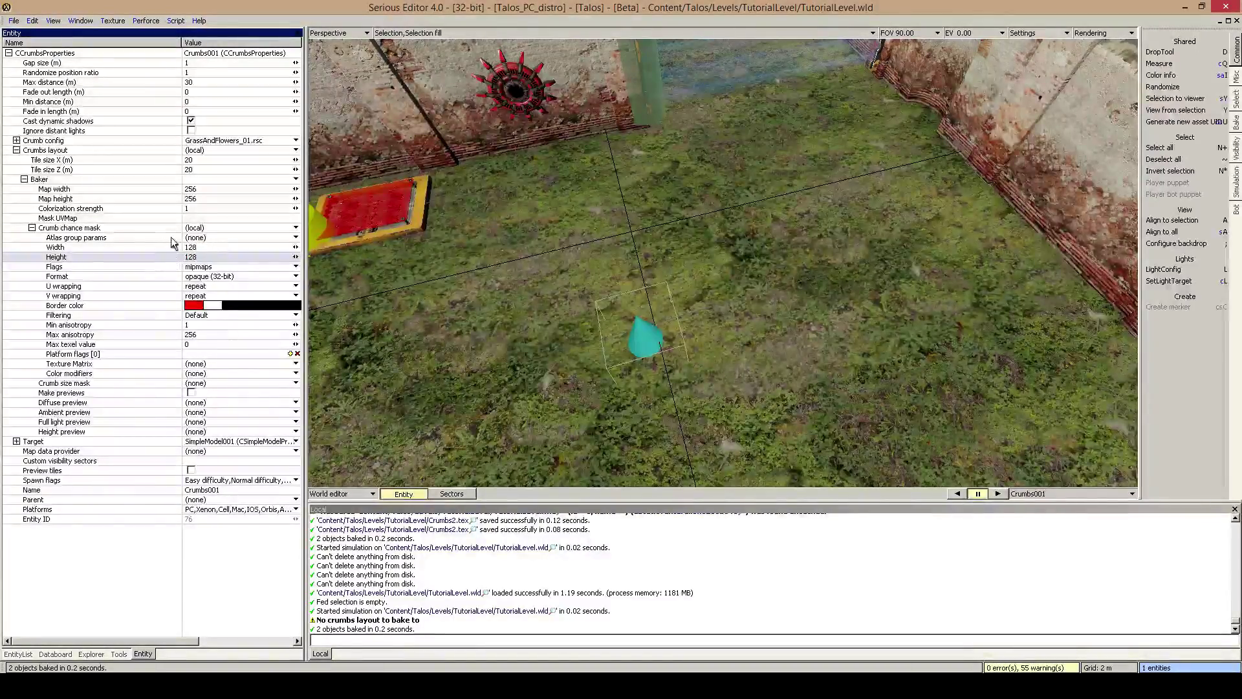
# Step: Save the crumb chance mask texture as CrumbsMask in Content/Talos/Levels/TutorialLevel
pyautogui.click(202, 230)
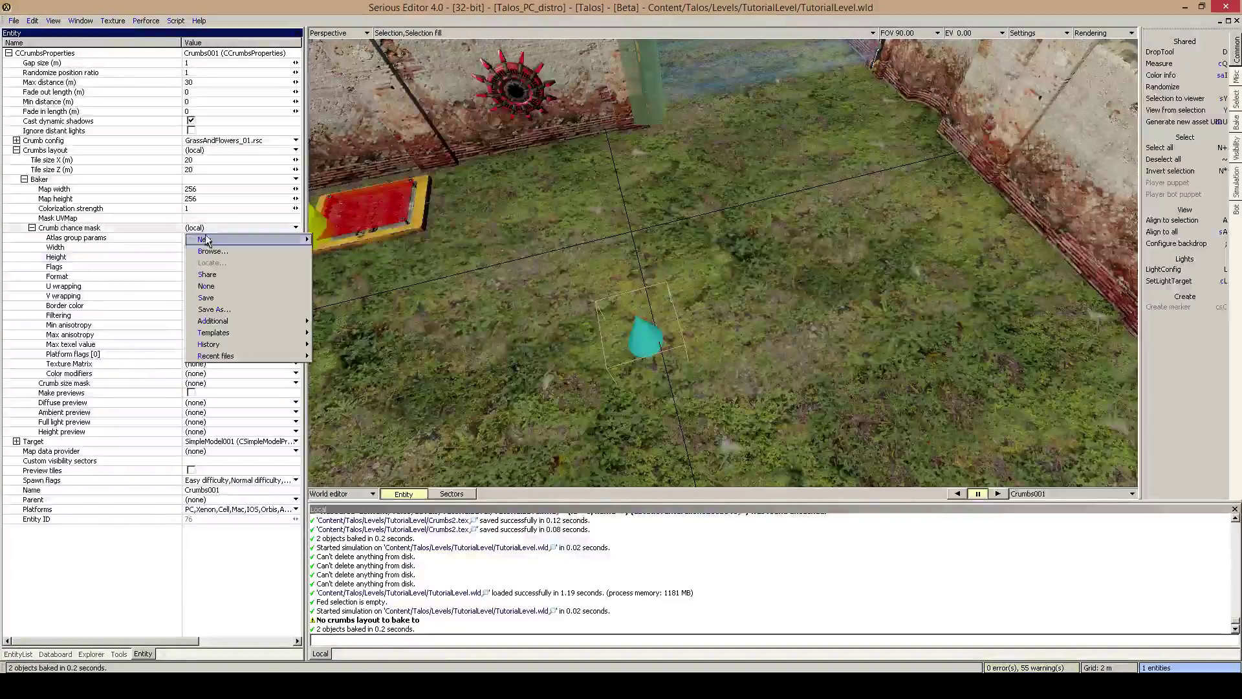
pyautogui.click(218, 297)
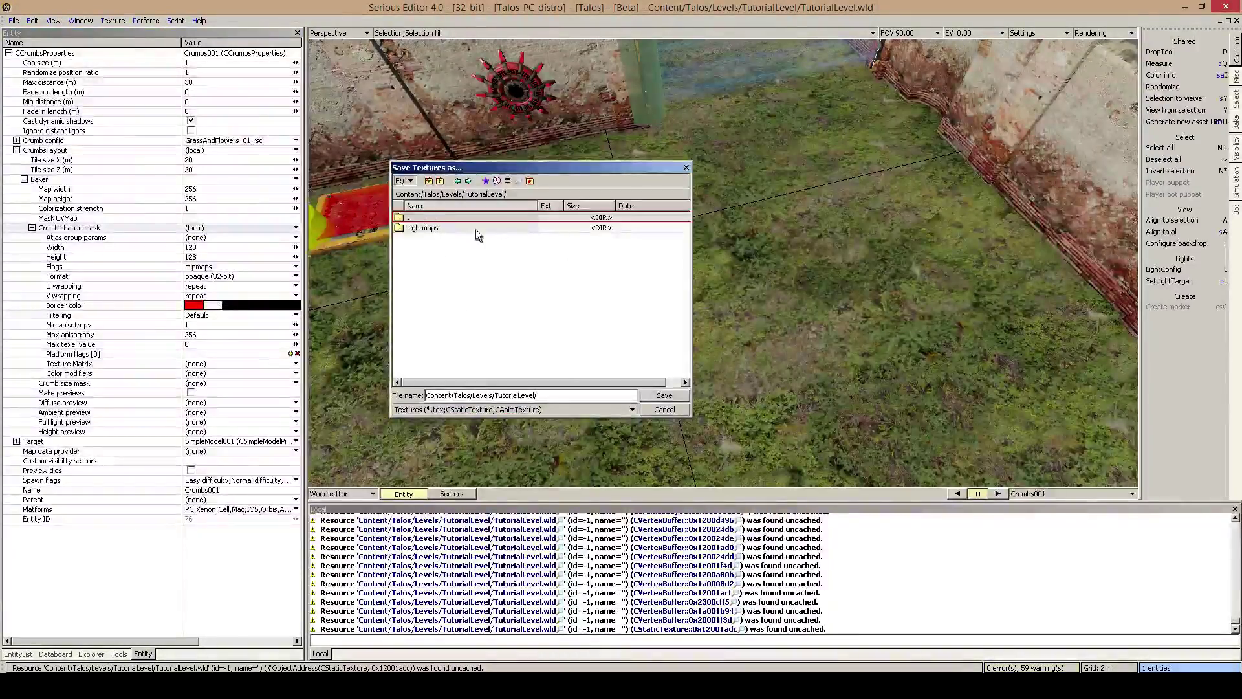
pyautogui.write('C')
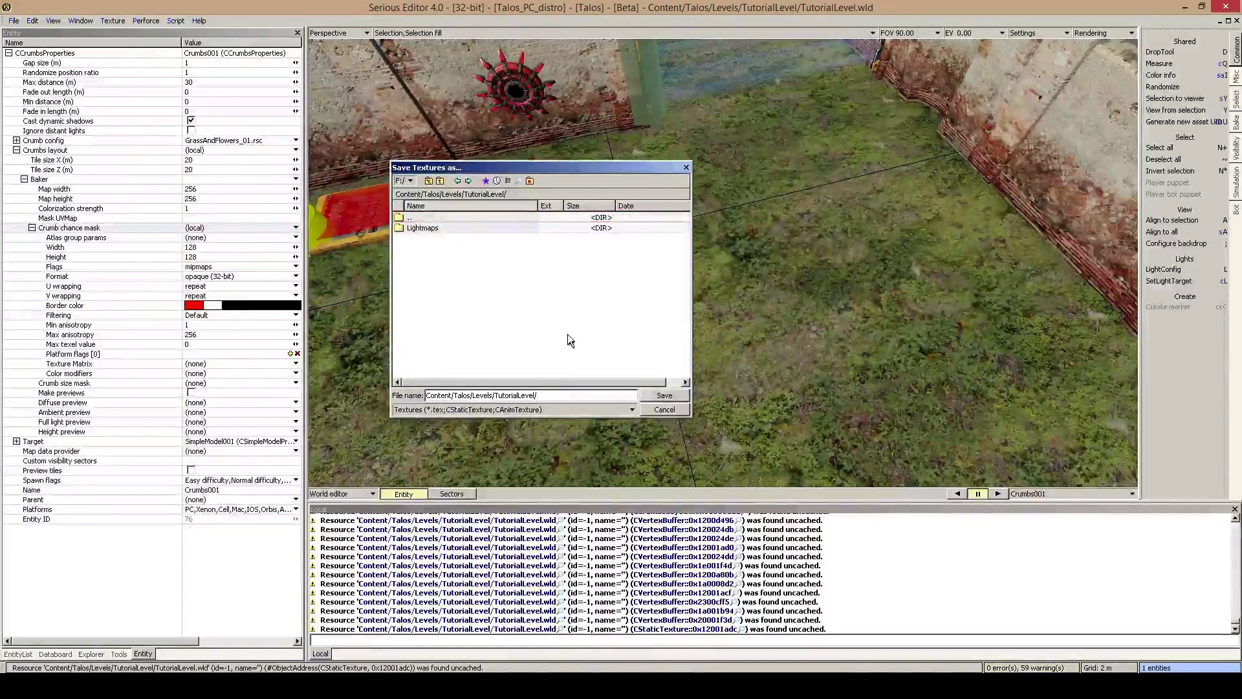
pyautogui.write('rumbsMask')
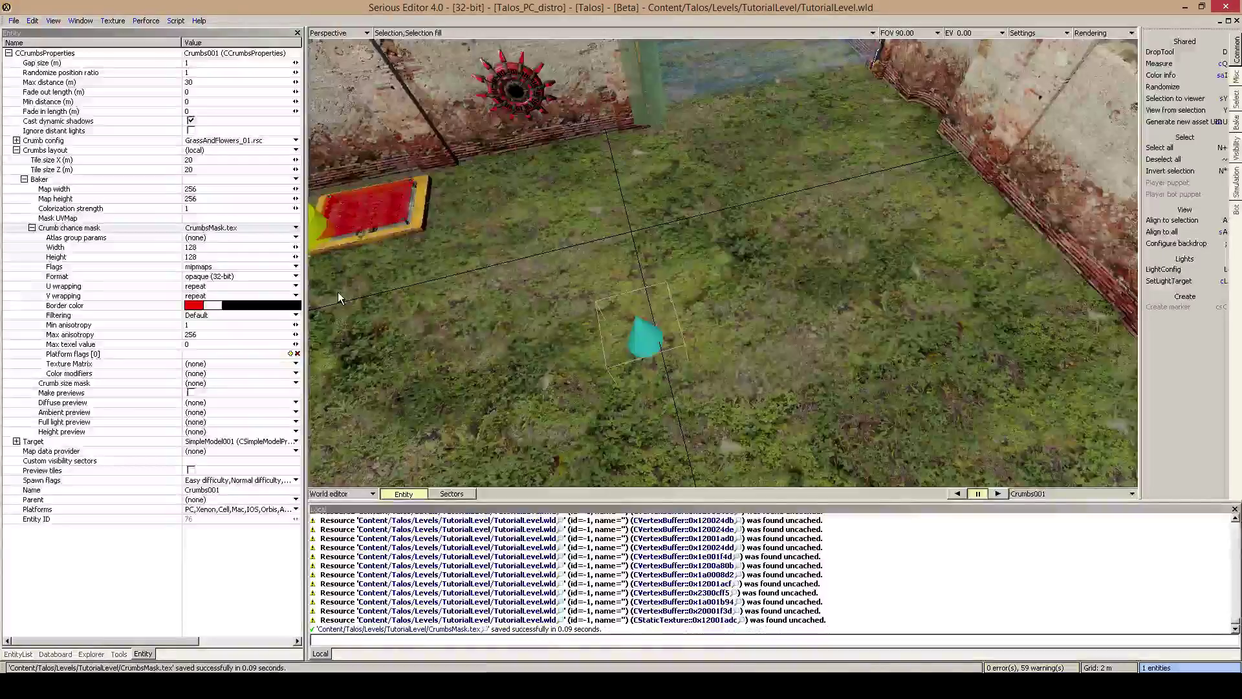
pyautogui.moveTo(217, 233)
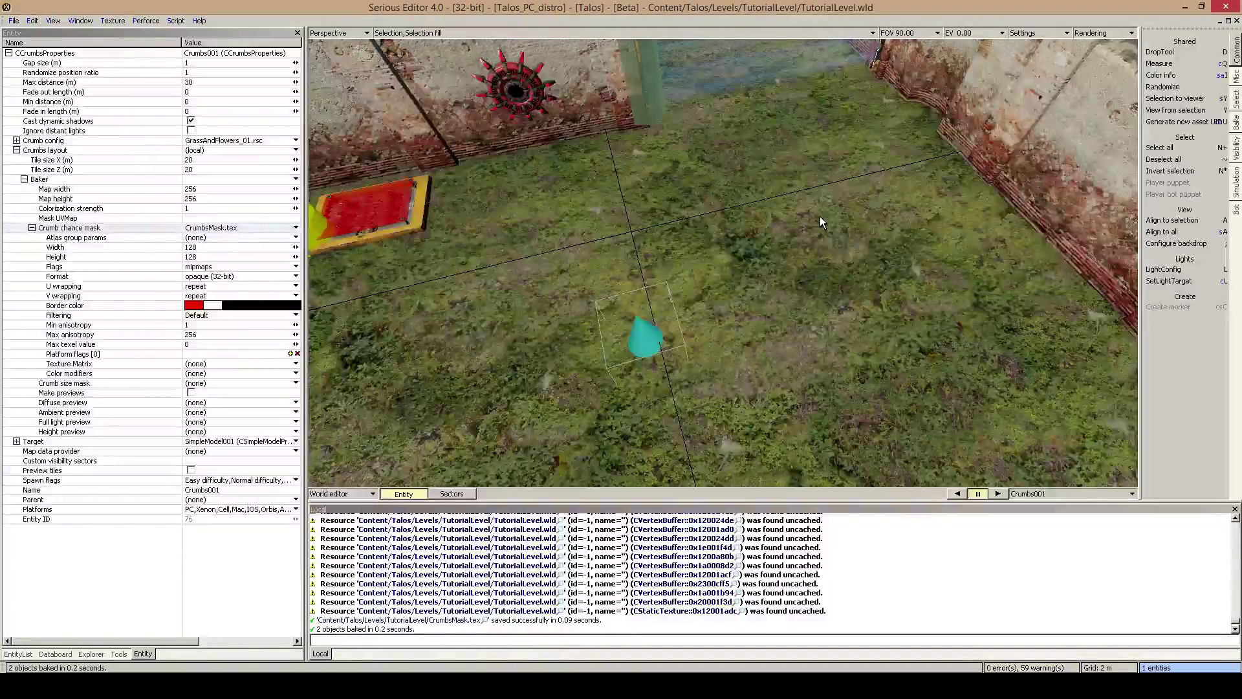
# Step: Collapse the crumbs layout and examine the Grass_02 entry's settings in the crumb config
pyautogui.click(17, 150)
pyautogui.click(17, 150)
pyautogui.click(16, 141)
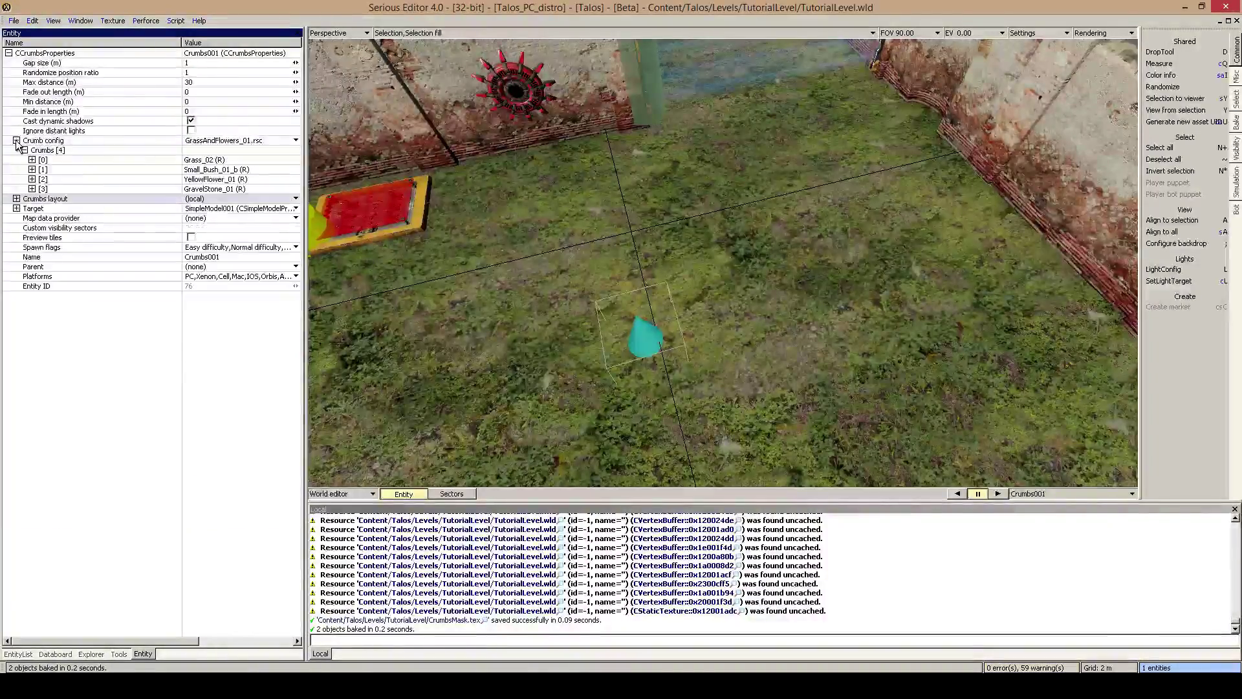
pyautogui.click(72, 159)
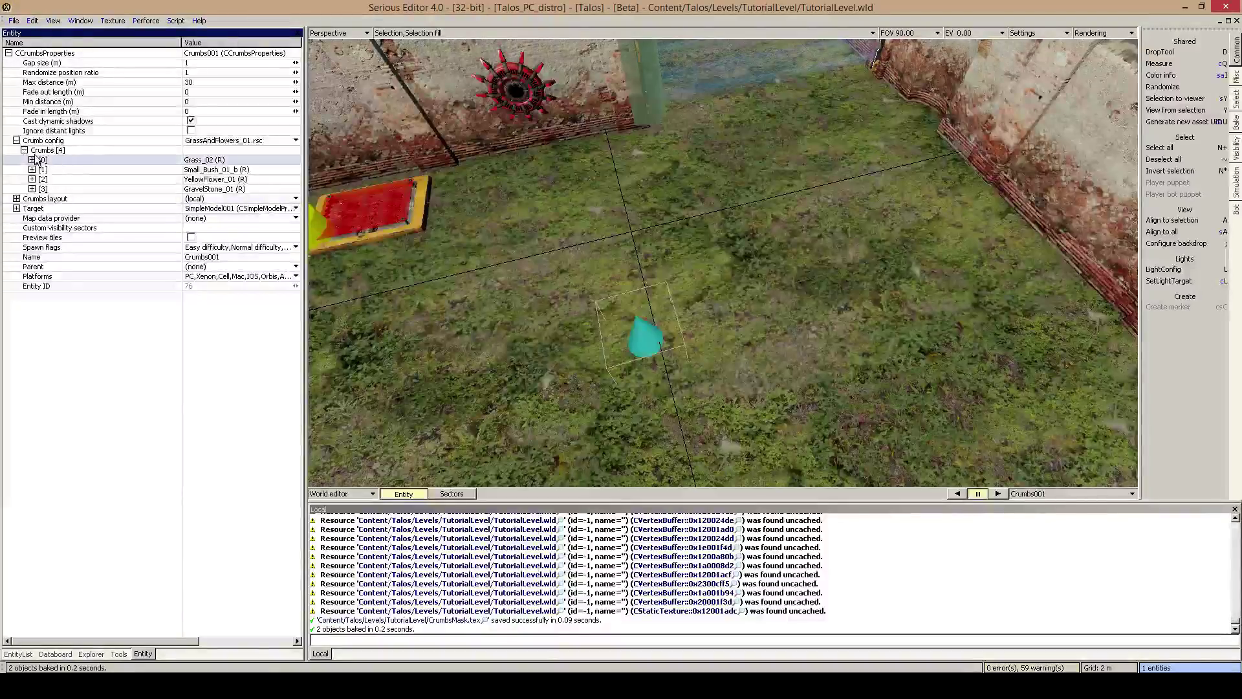
pyautogui.click(32, 159)
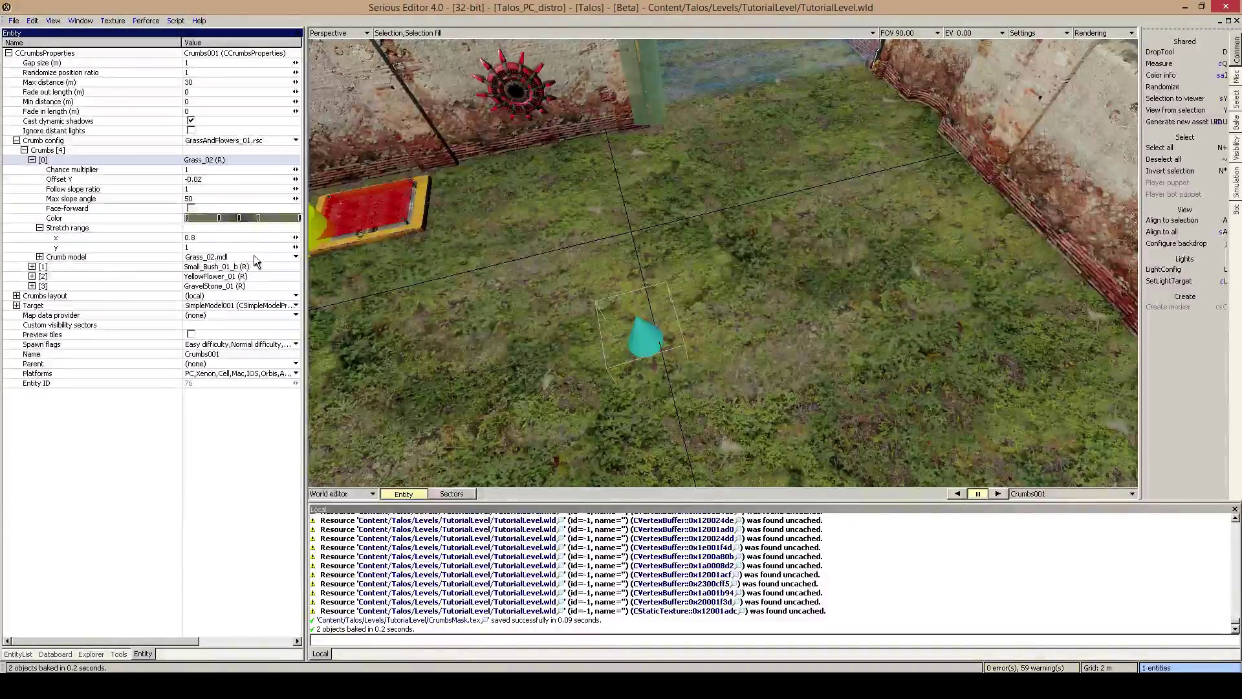
pyautogui.moveTo(255, 260)
pyautogui.click(31, 159)
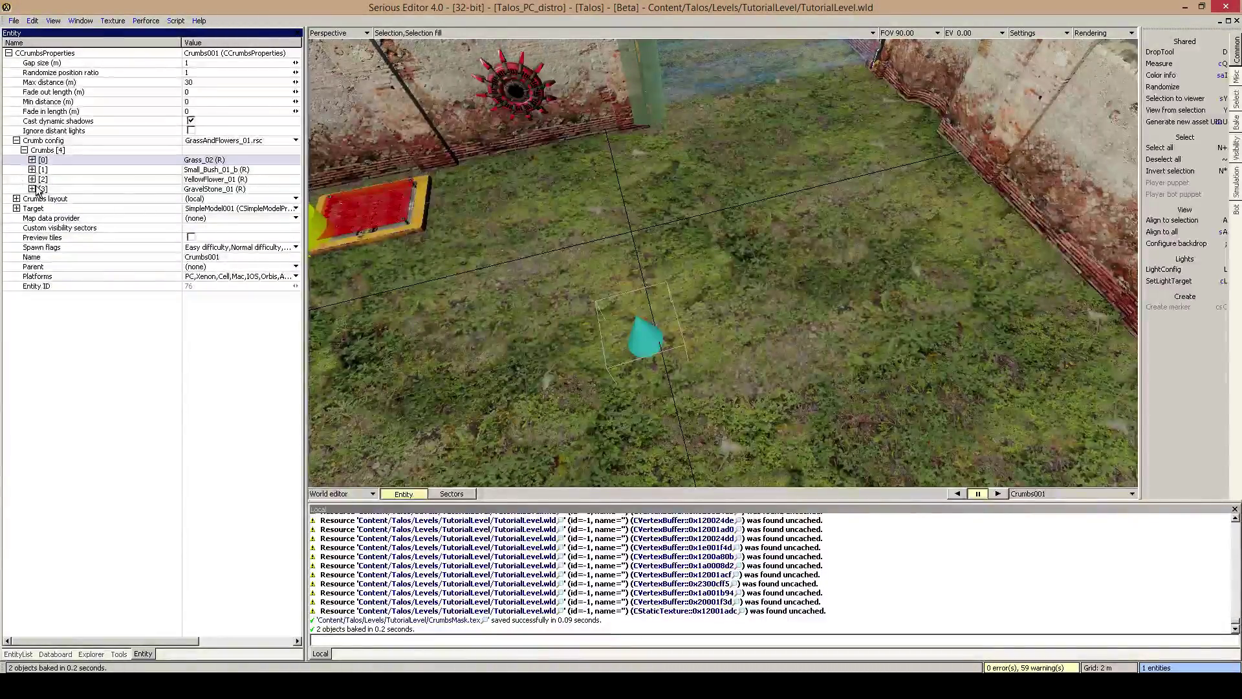
# Step: Examine the GravelStone_01, YellowFlower_01 and Small_Bush_01_b entries of the crumb config, and collapse the config
pyautogui.click(32, 189)
pyautogui.click(31, 189)
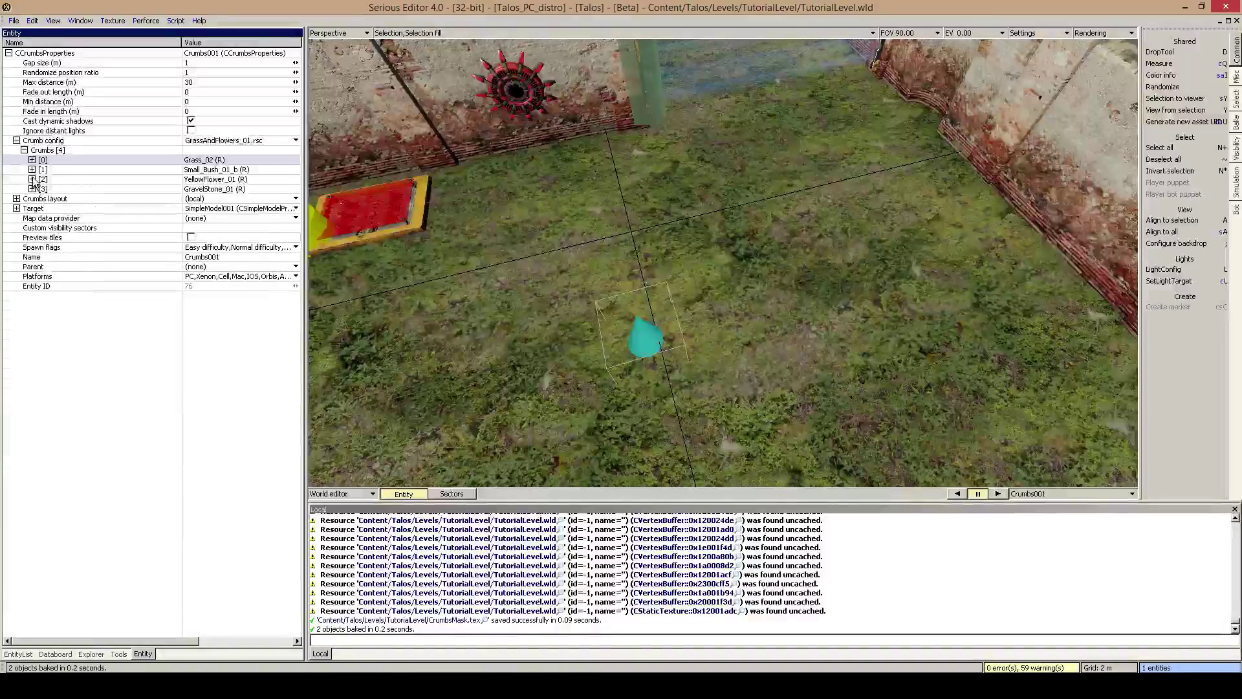
pyautogui.click(32, 179)
pyautogui.click(32, 179)
pyautogui.click(31, 169)
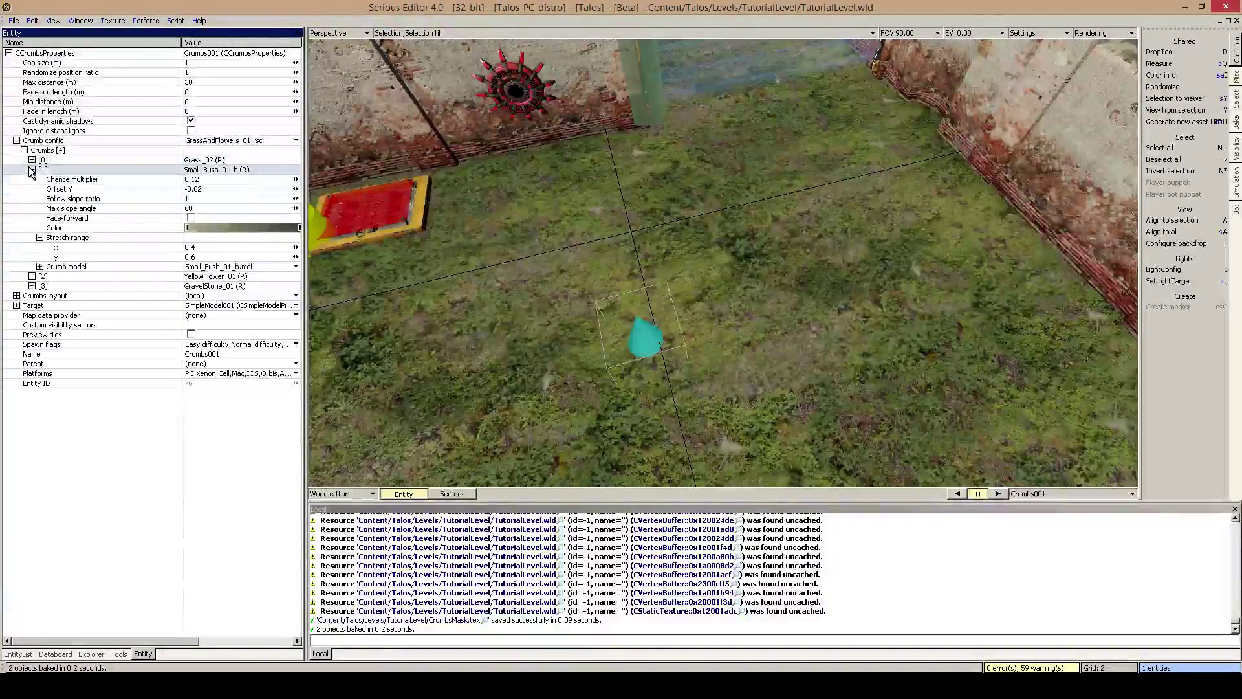
pyautogui.click(32, 169)
pyautogui.click(32, 169)
pyautogui.click(32, 170)
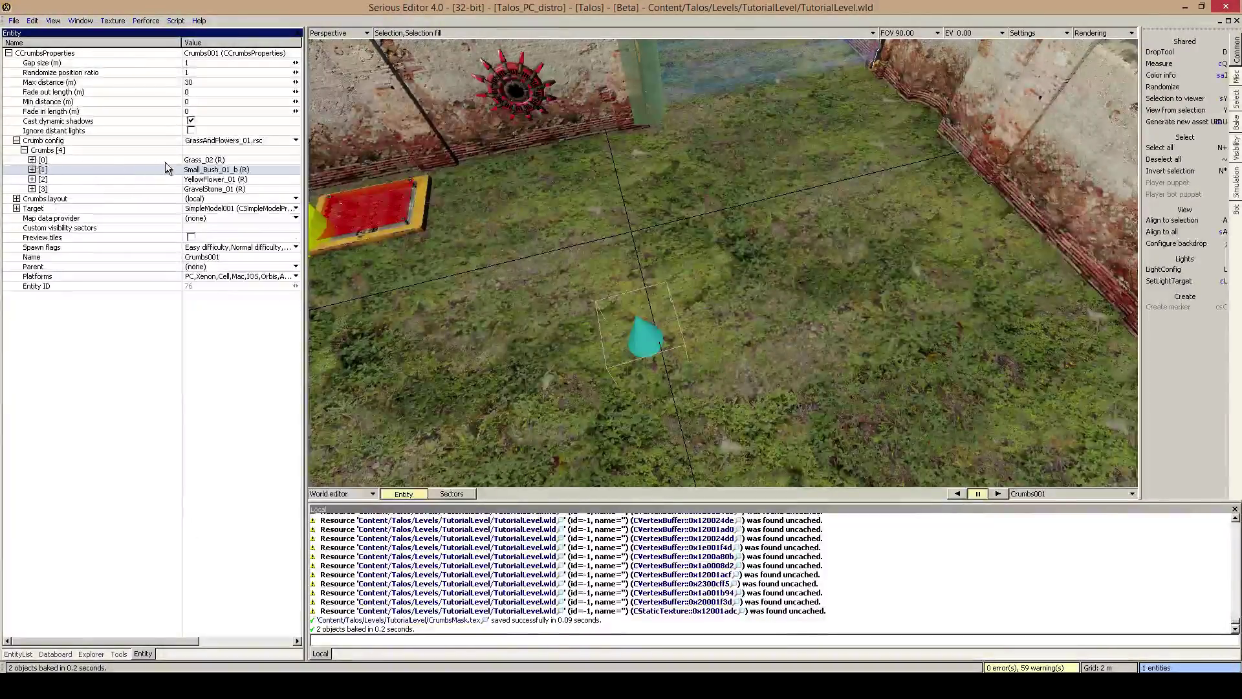
pyautogui.click(64, 141)
pyautogui.click(40, 149)
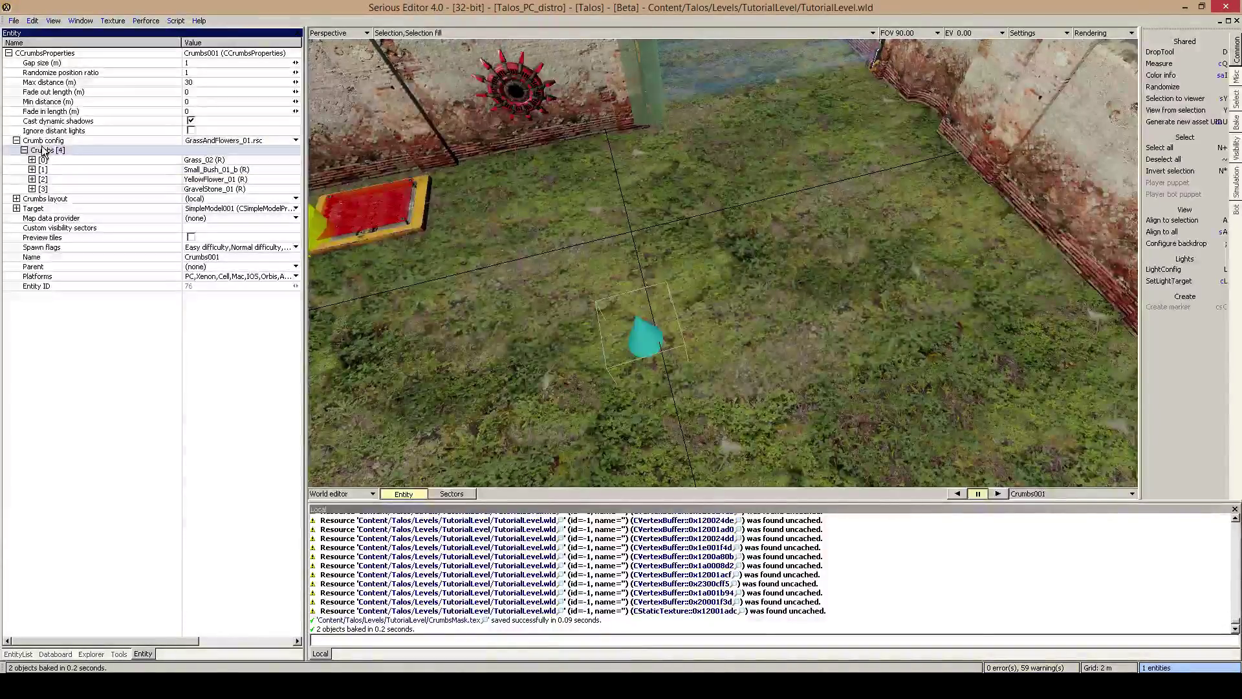
pyautogui.click(17, 140)
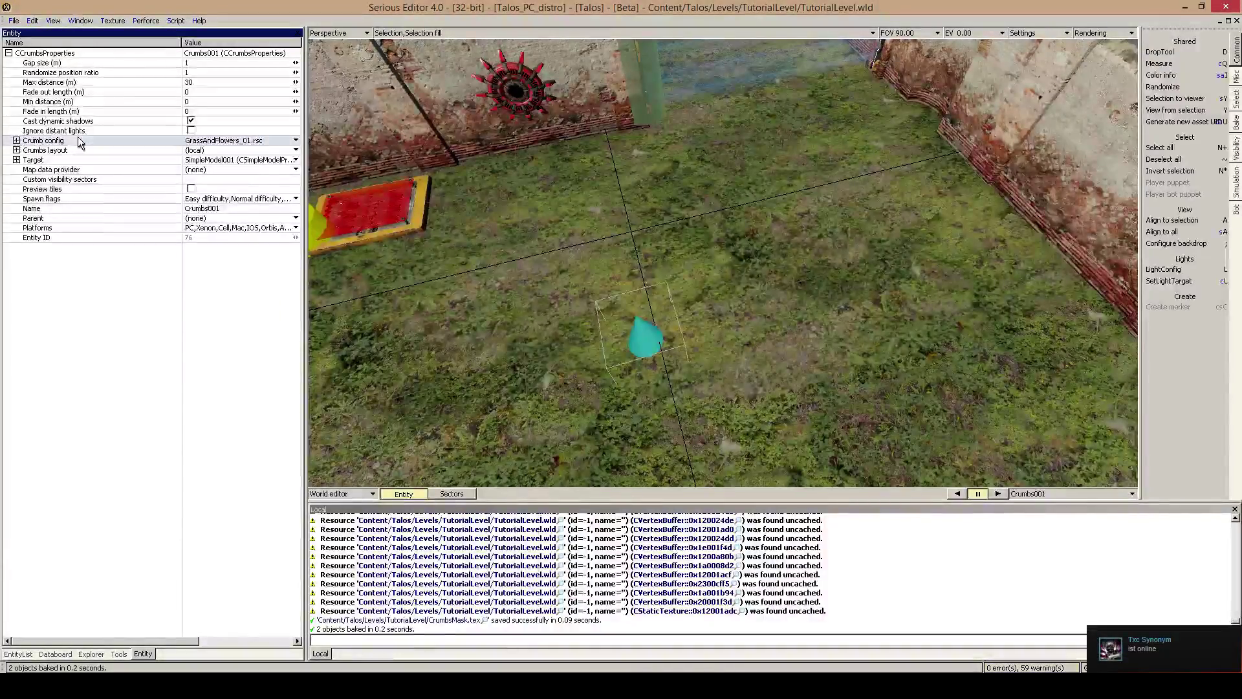
# Step: Select the ground model SimpleModel001 and open it for editing in the mesh editor
pyautogui.click(887, 243)
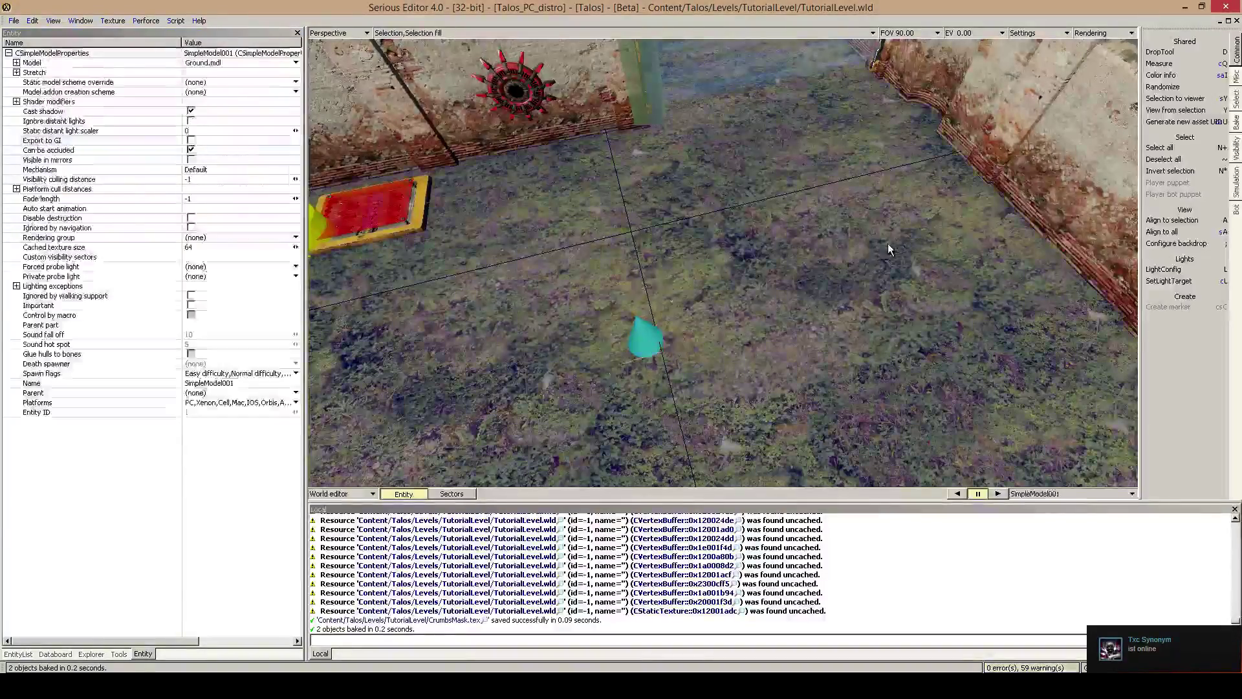
pyautogui.moveTo(879, 270); pyautogui.dragTo(1009, 194, button='right')
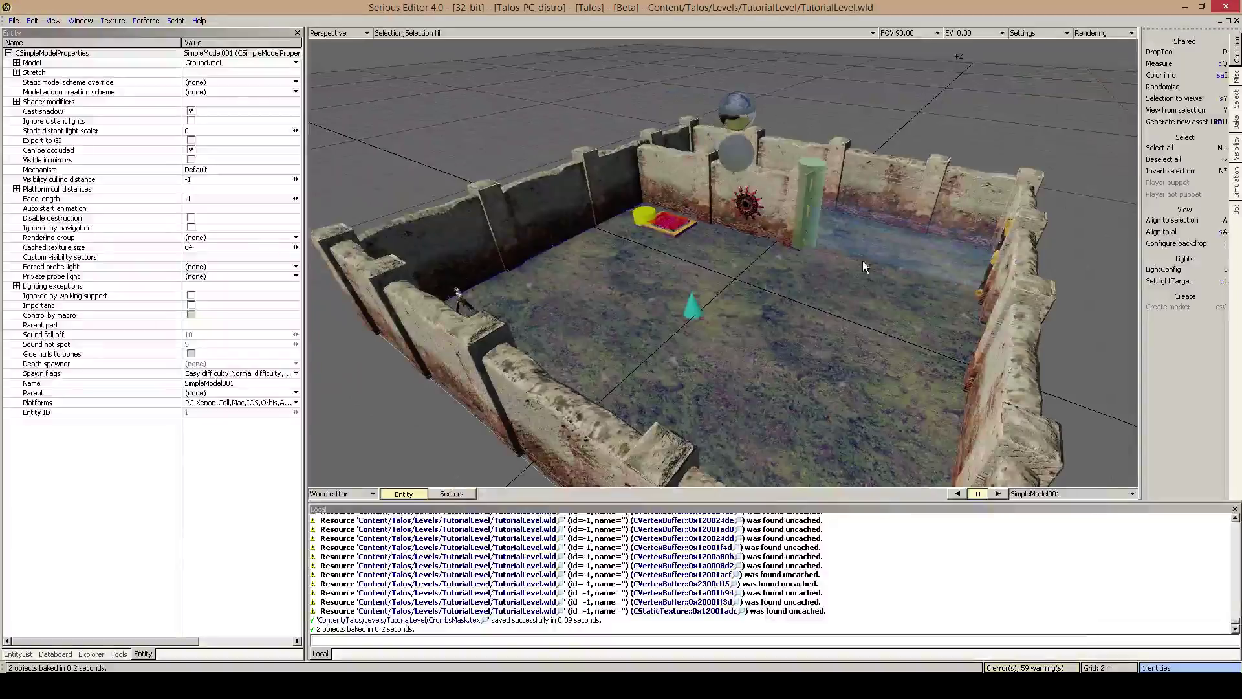
pyautogui.doubleClick(776, 324)
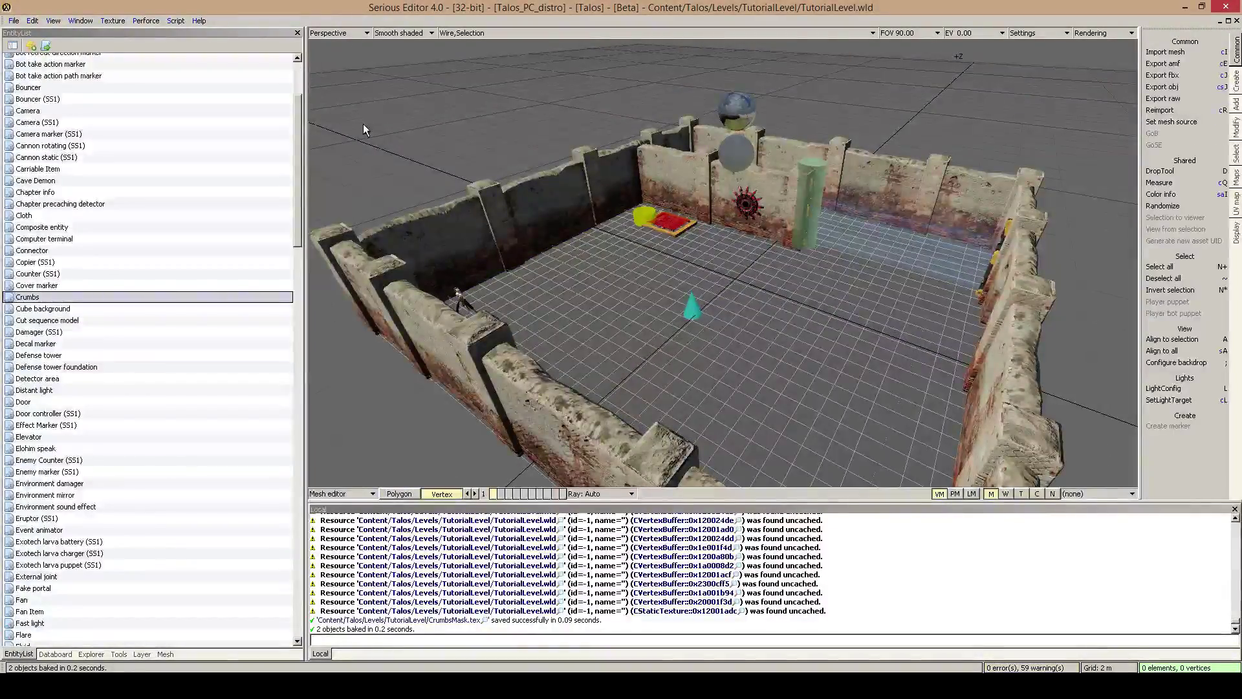
# Step: Change the perspective view's display mode to Shader and frame the ground inside the walls
pyautogui.click(400, 33)
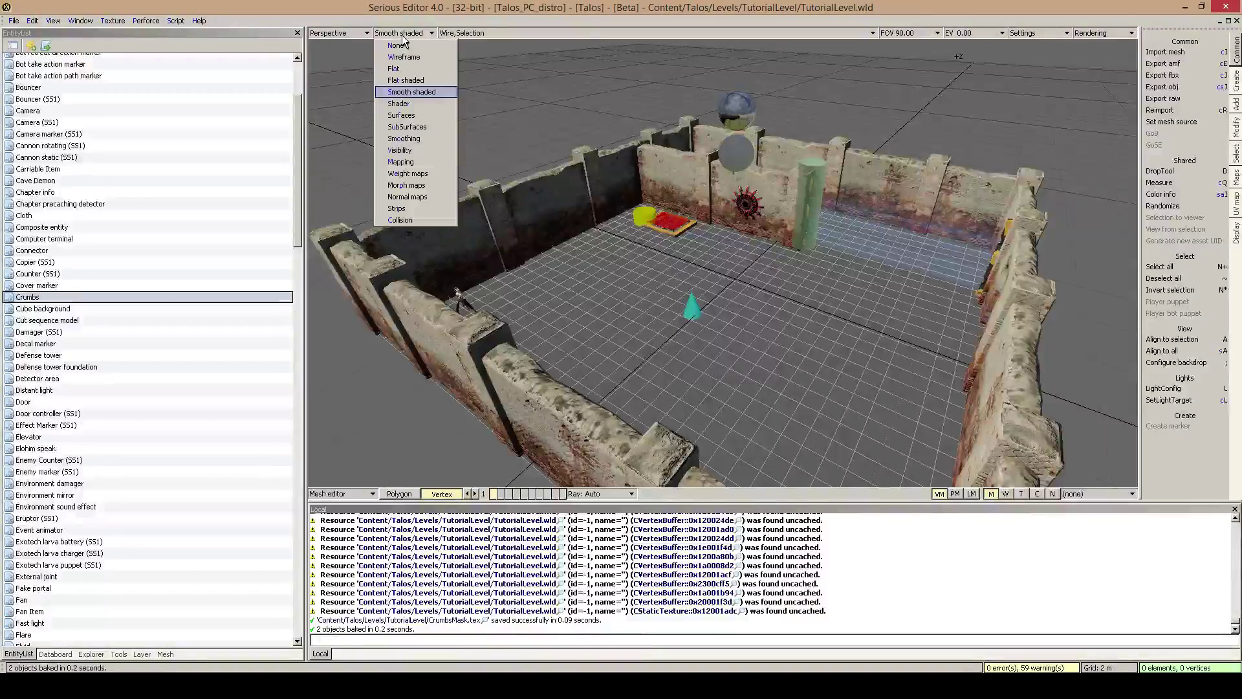
pyautogui.click(419, 103)
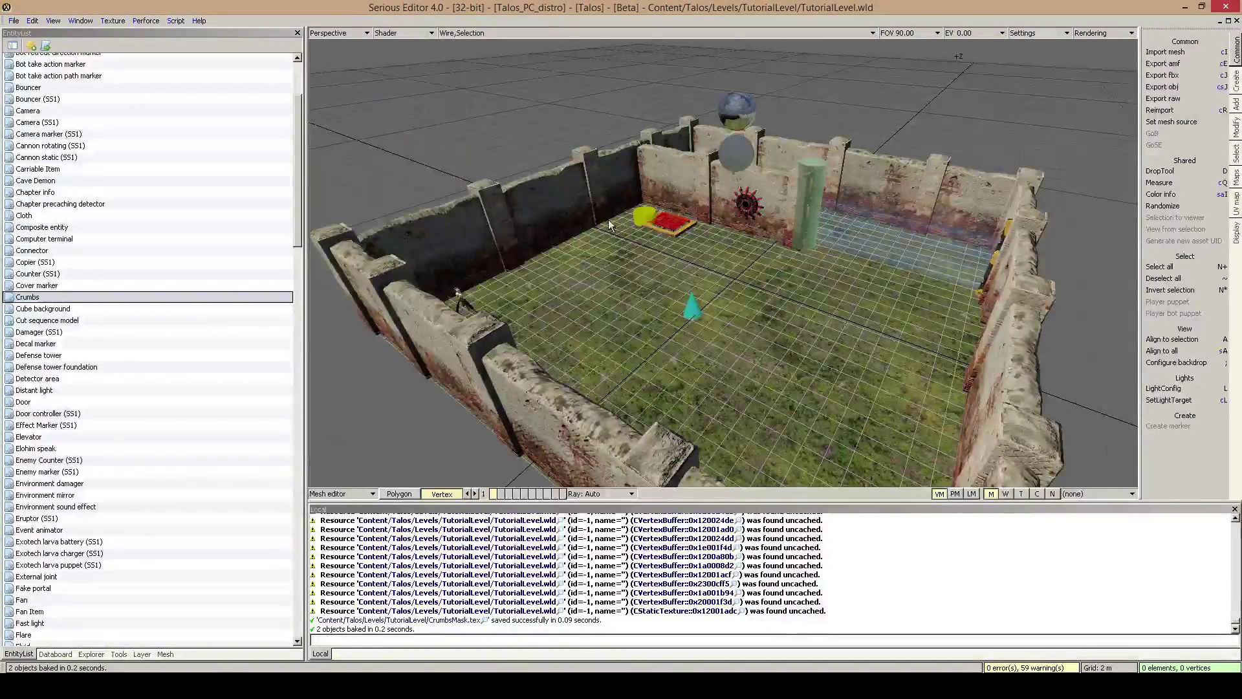
pyautogui.moveTo(605, 146); pyautogui.dragTo(569, 155, button='right')
pyautogui.moveTo(660, 164); pyautogui.dragTo(607, 185, button='right')
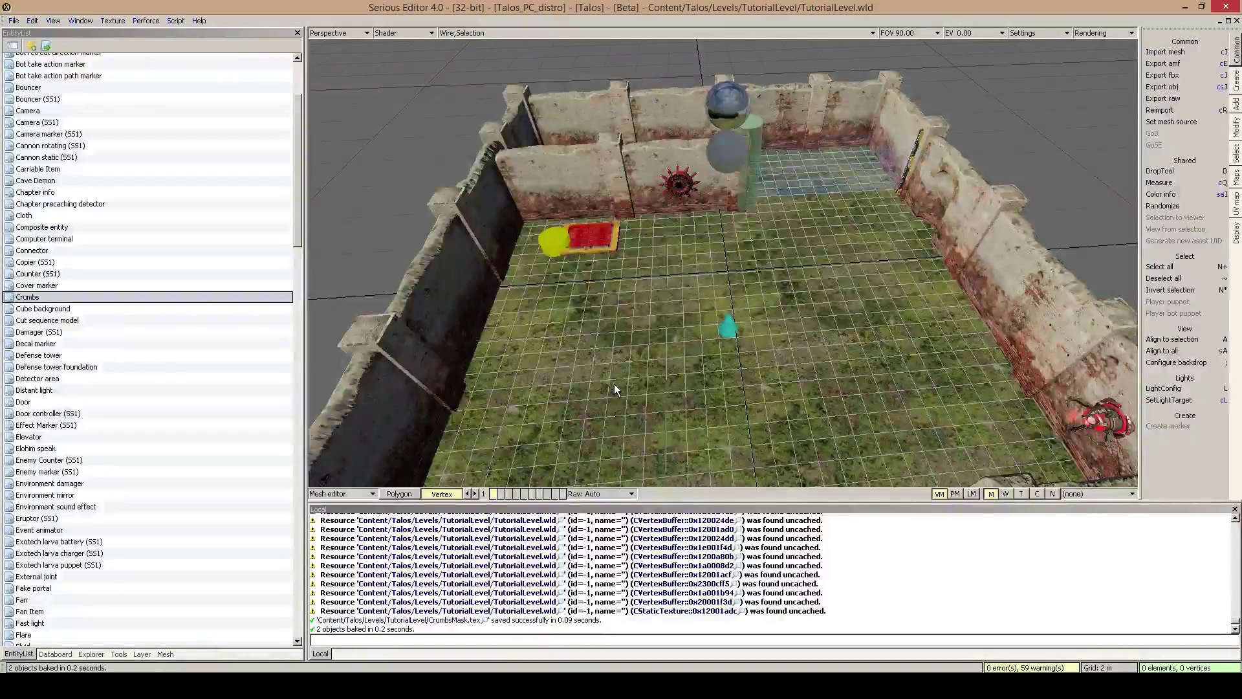
# Step: Activate the paint displace tool and set its operation to Displace
pyautogui.press('p')
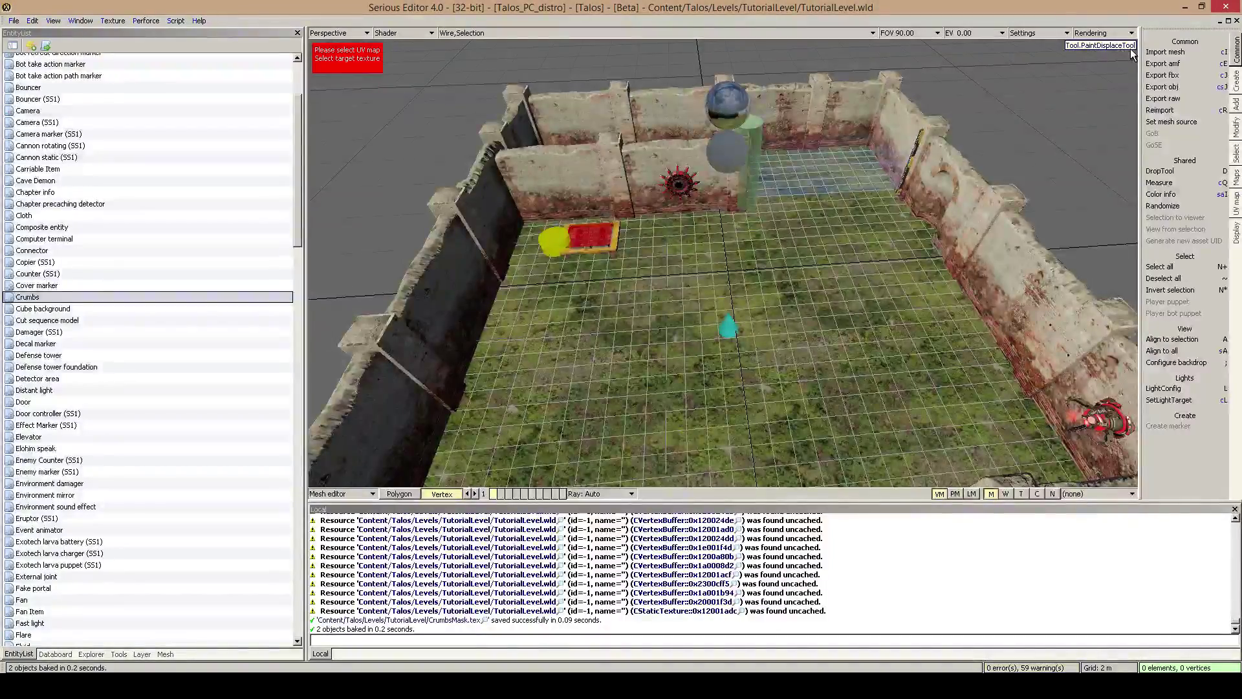
pyautogui.click(120, 654)
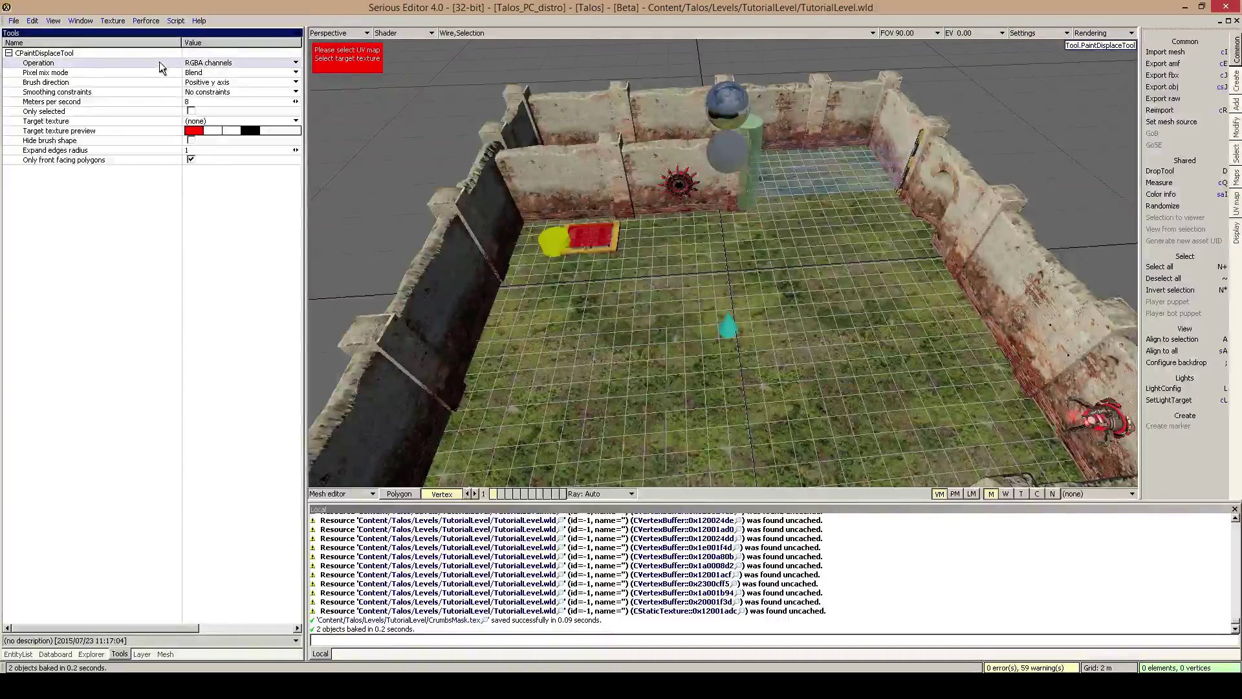
pyautogui.click(220, 62)
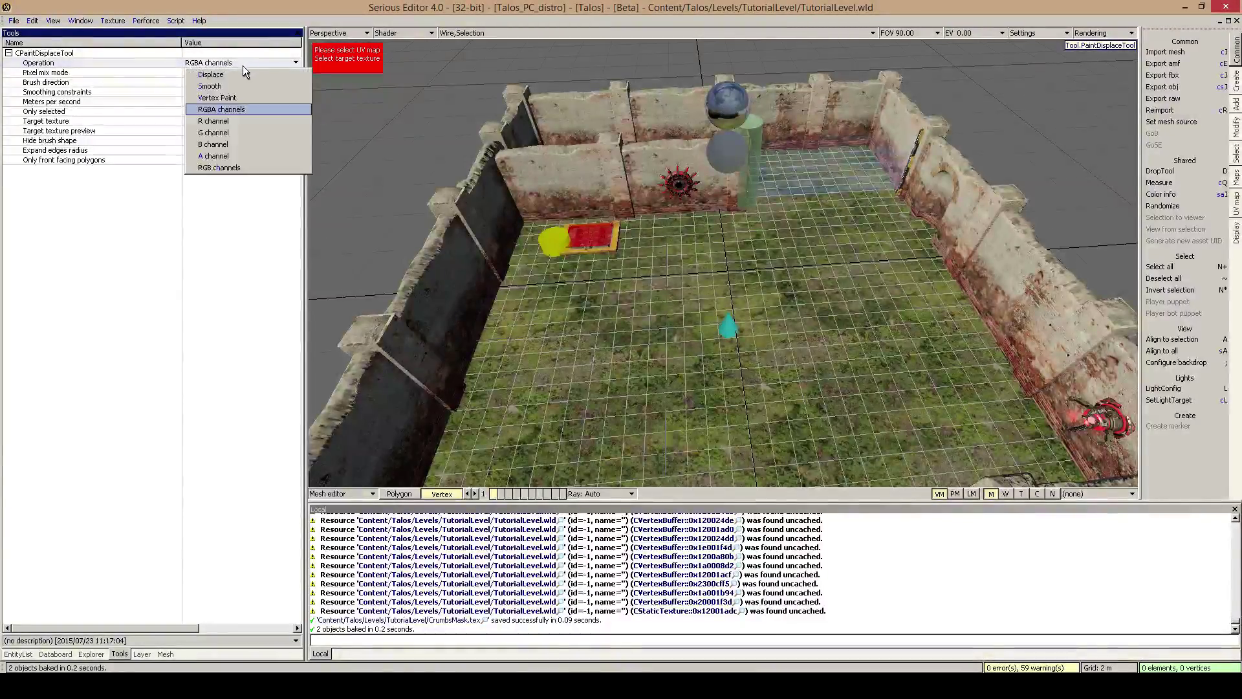
pyautogui.click(239, 75)
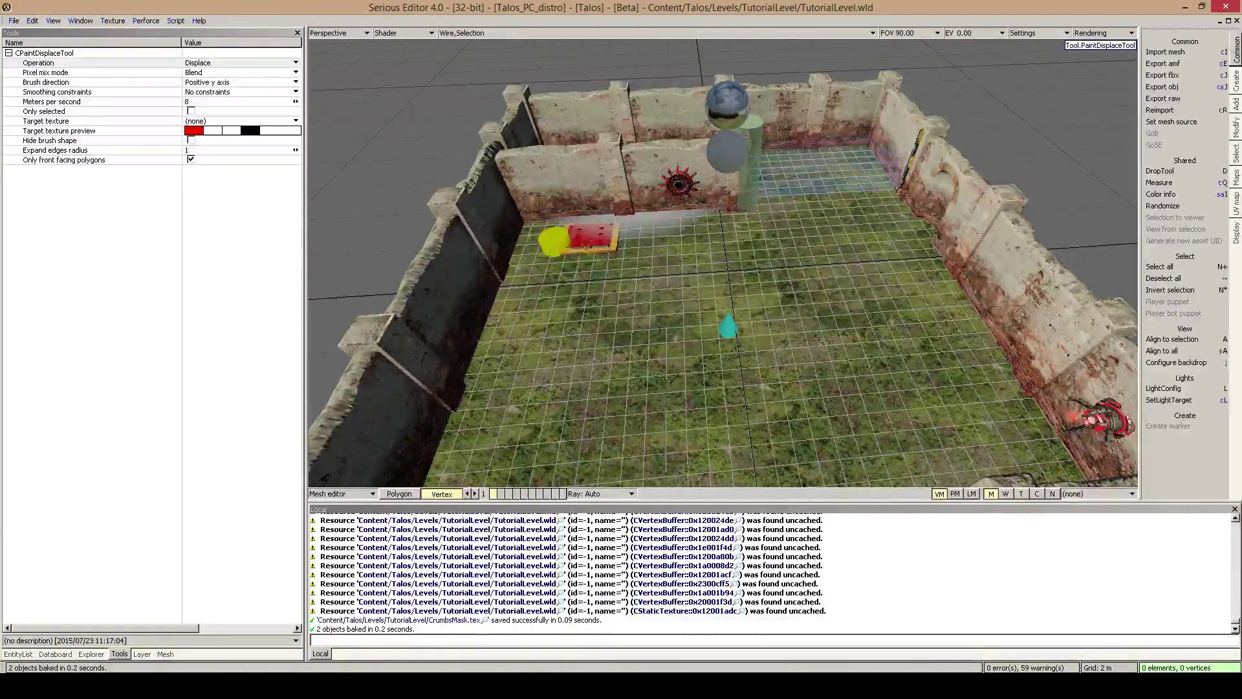
# Step: Show the brush palette beneath the tool settings and set the brush strength to 80
pyautogui.moveTo(635, 172); pyautogui.dragTo(776, 207, button='middle')
pyautogui.moveTo(670, 318)
pyautogui.mouseDown(button='middle')
pyautogui.moveTo(815, 319)
pyautogui.moveTo(757, 338)
pyautogui.mouseUp(button='middle')
pyautogui.press('p')
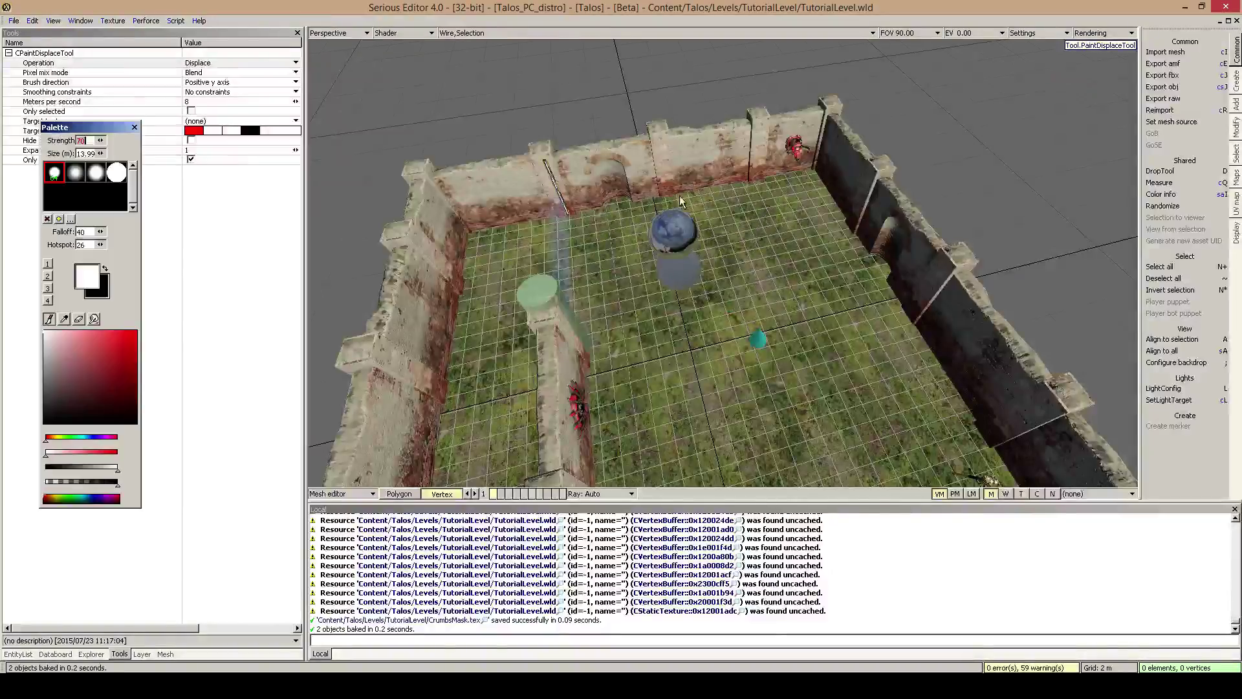
pyautogui.moveTo(89, 128); pyautogui.dragTo(74, 204)
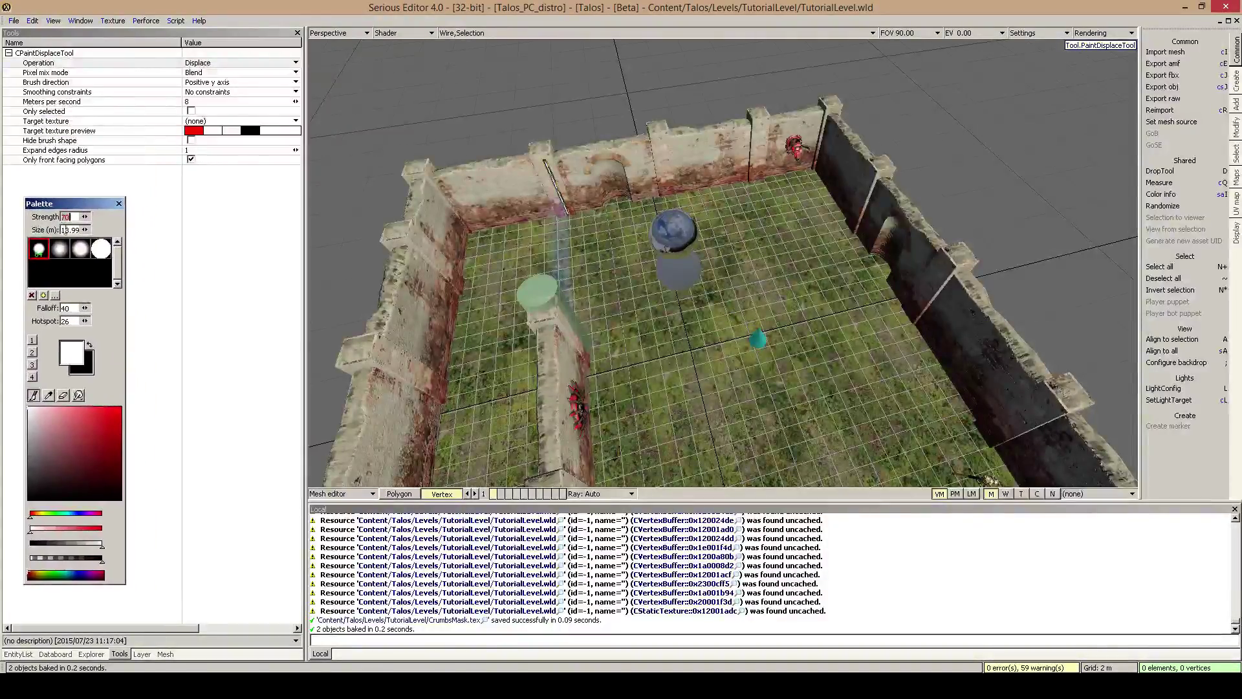
pyautogui.press('Return')
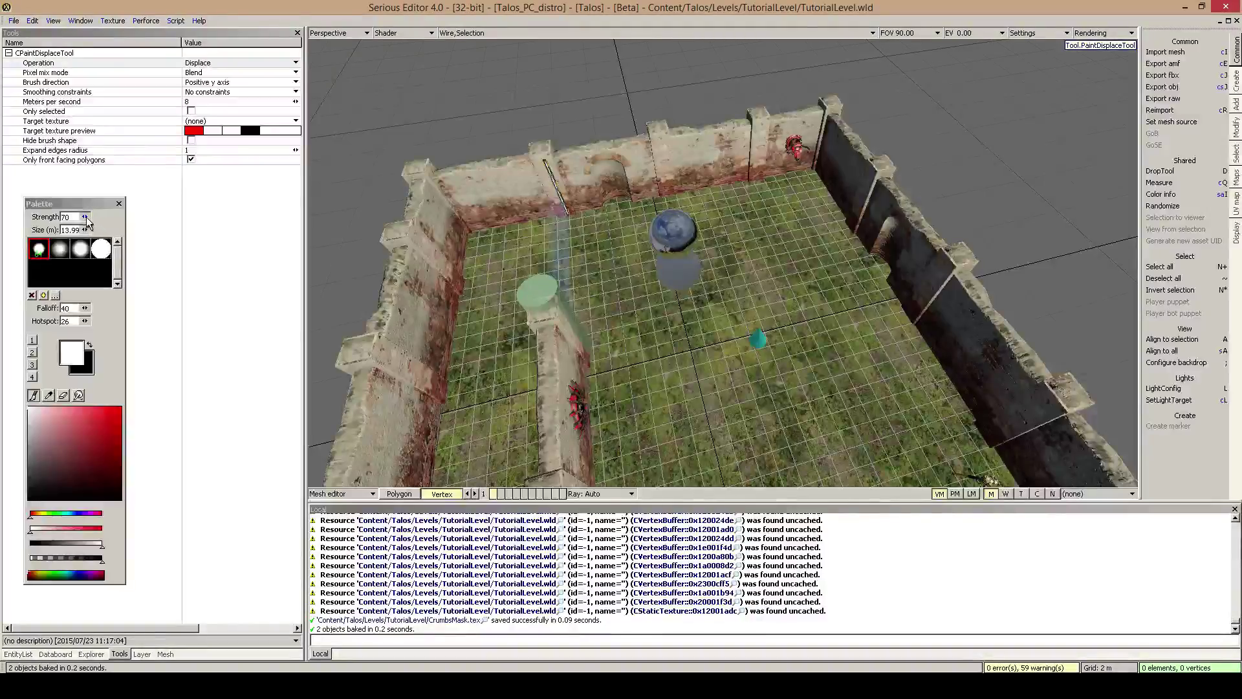
pyautogui.moveTo(85, 217); pyautogui.dragTo(52, 217)
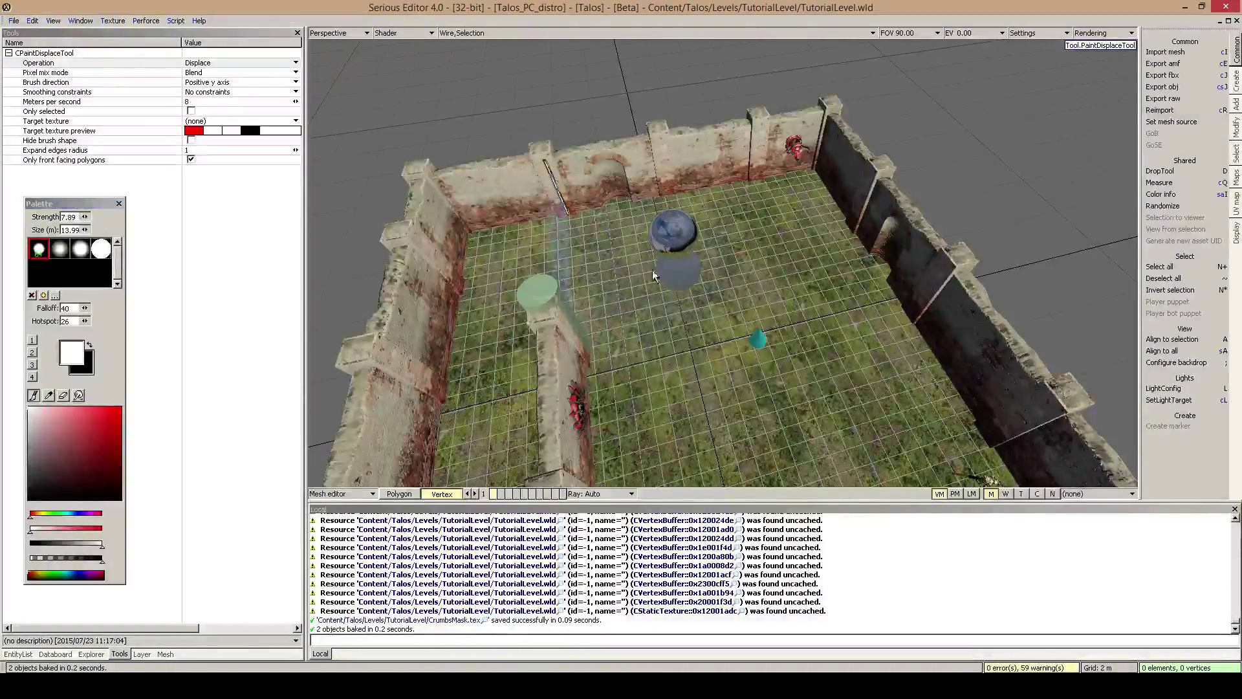
pyautogui.press('5')
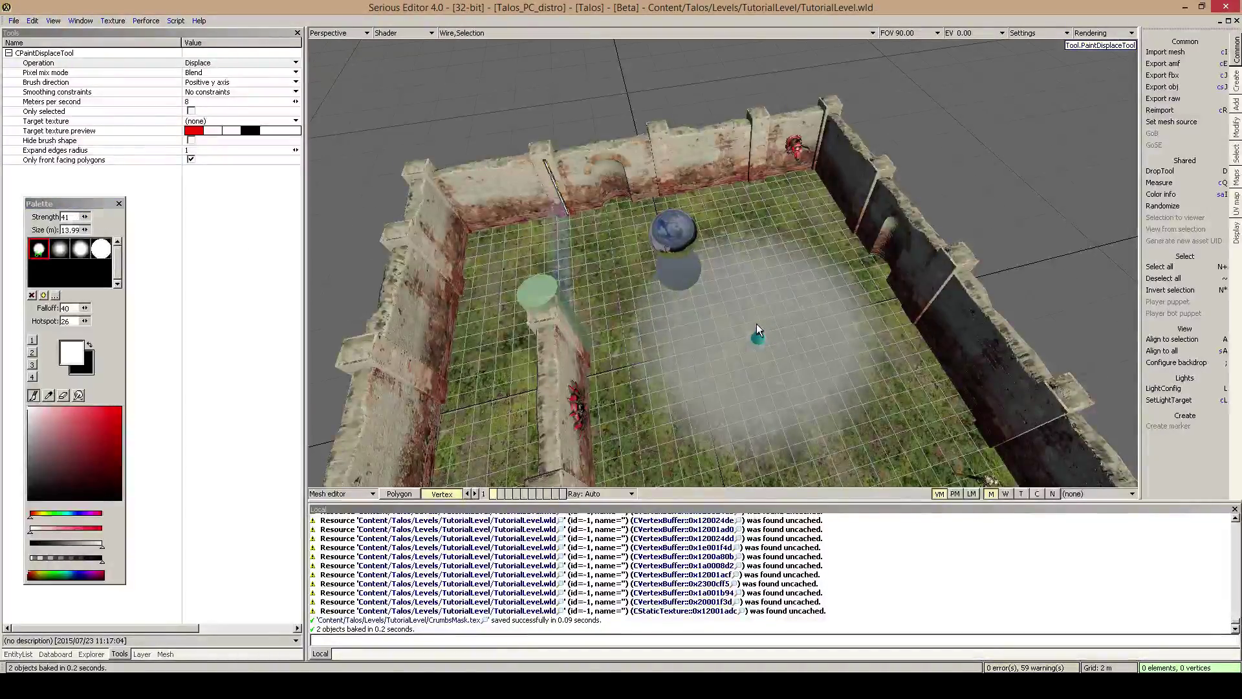
pyautogui.press('0')
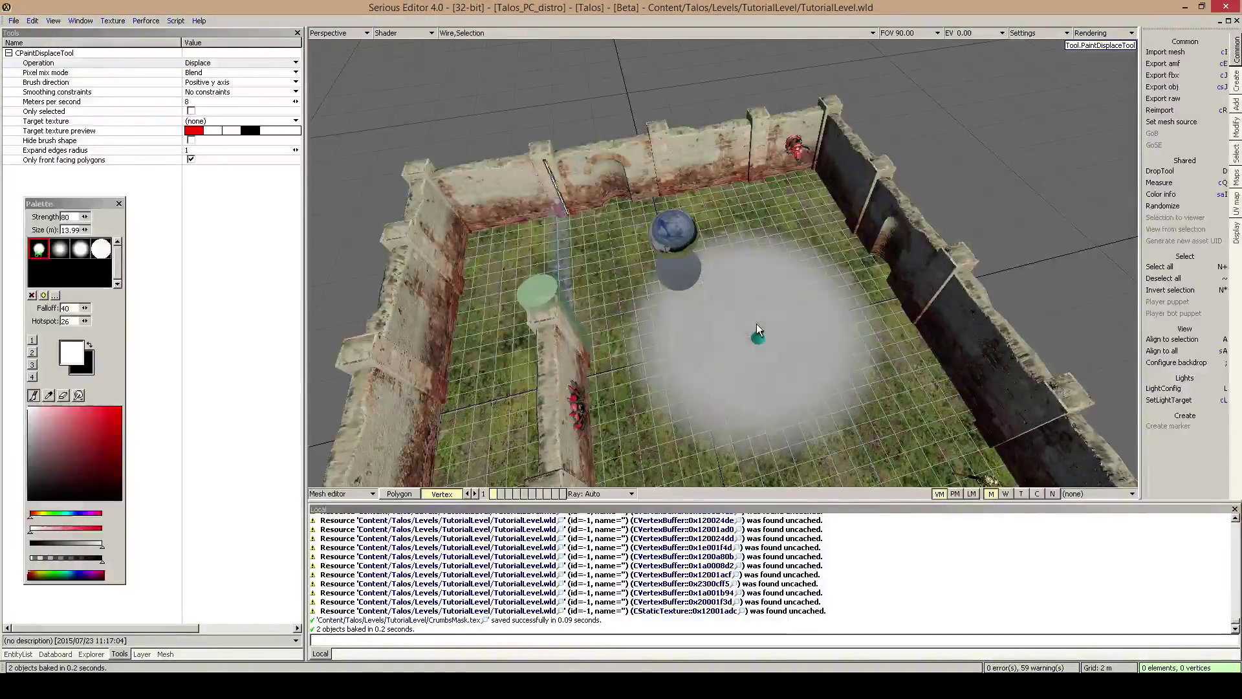
pyautogui.press('9')
pyautogui.press('7')
pyautogui.press('8')
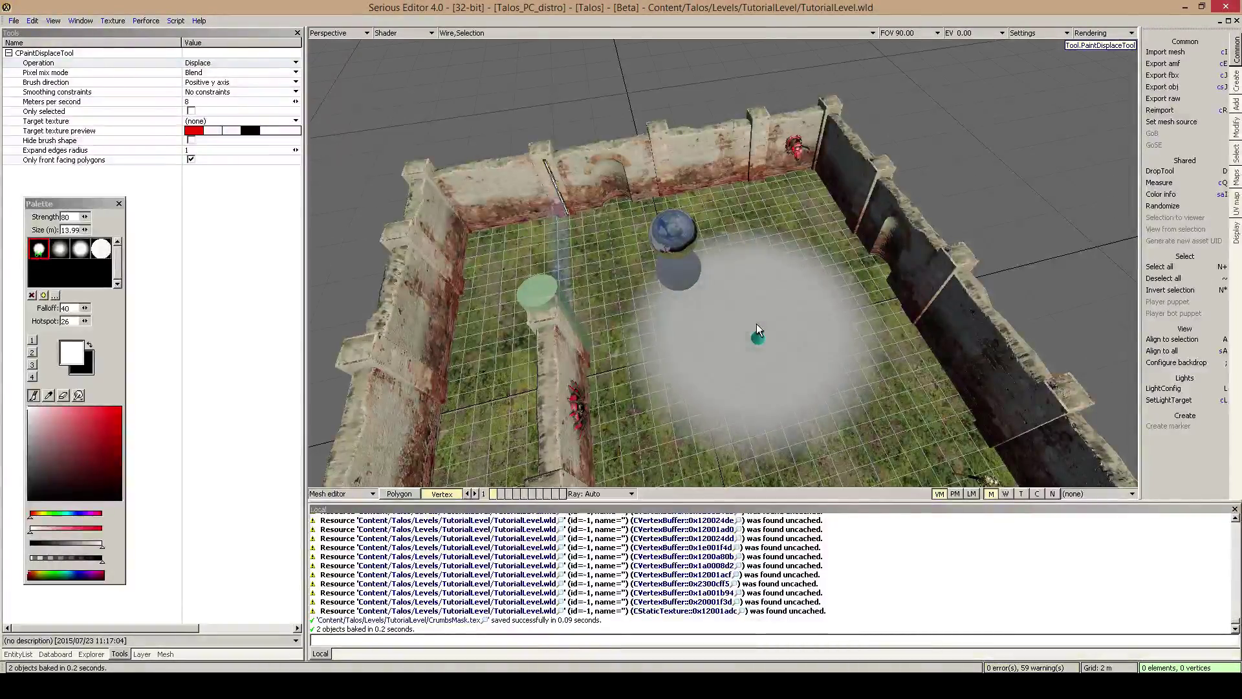
# Step: Try the hard round brush, return to the first soft preset, and set the strength to 40 and size to 7.042 m
pyautogui.moveTo(85, 230); pyautogui.dragTo(78, 230)
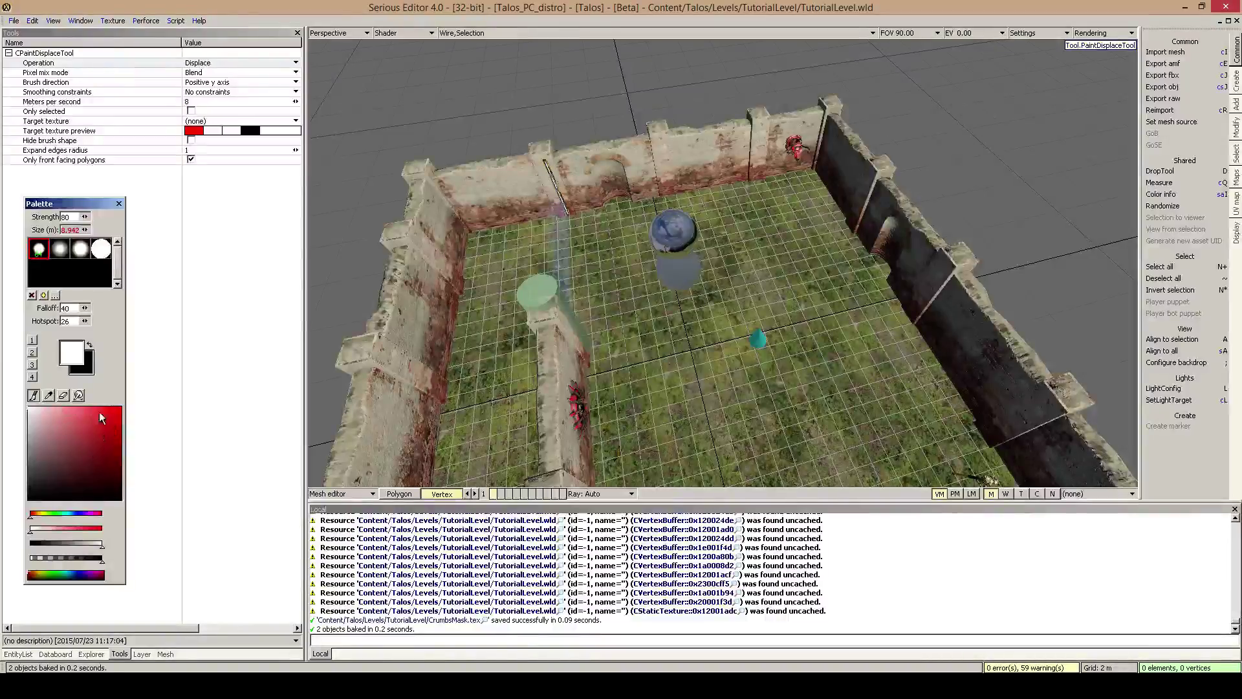
pyautogui.click(101, 249)
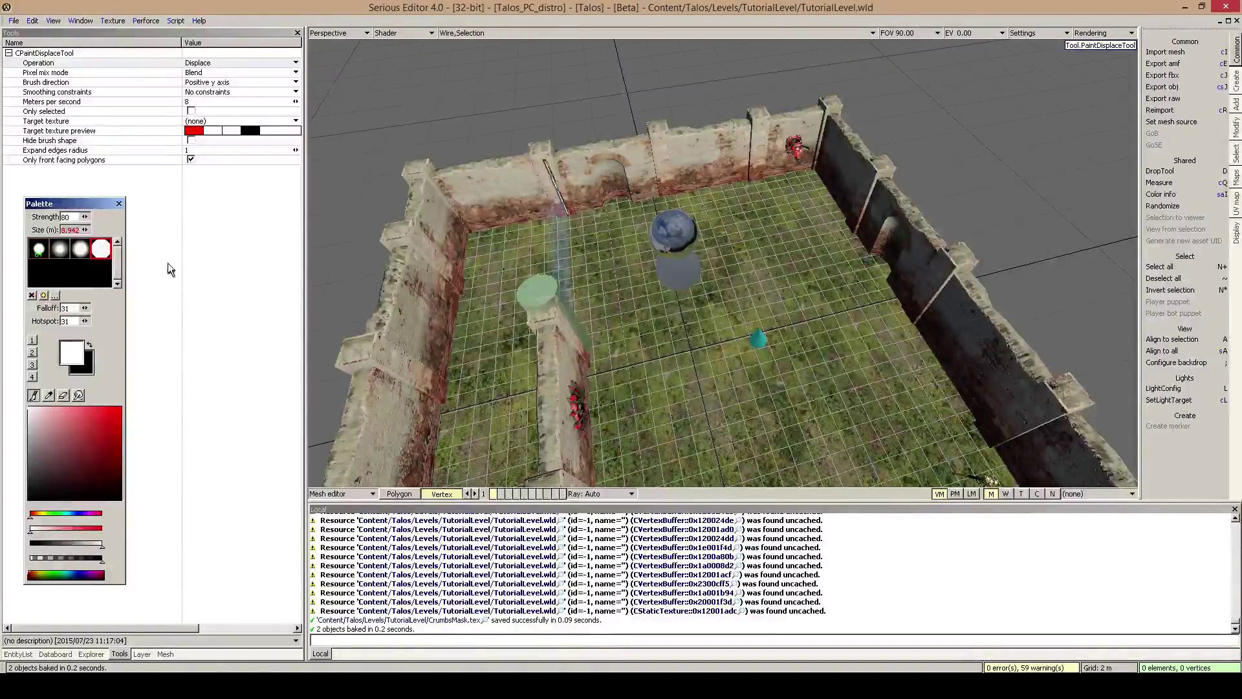
pyautogui.click(39, 252)
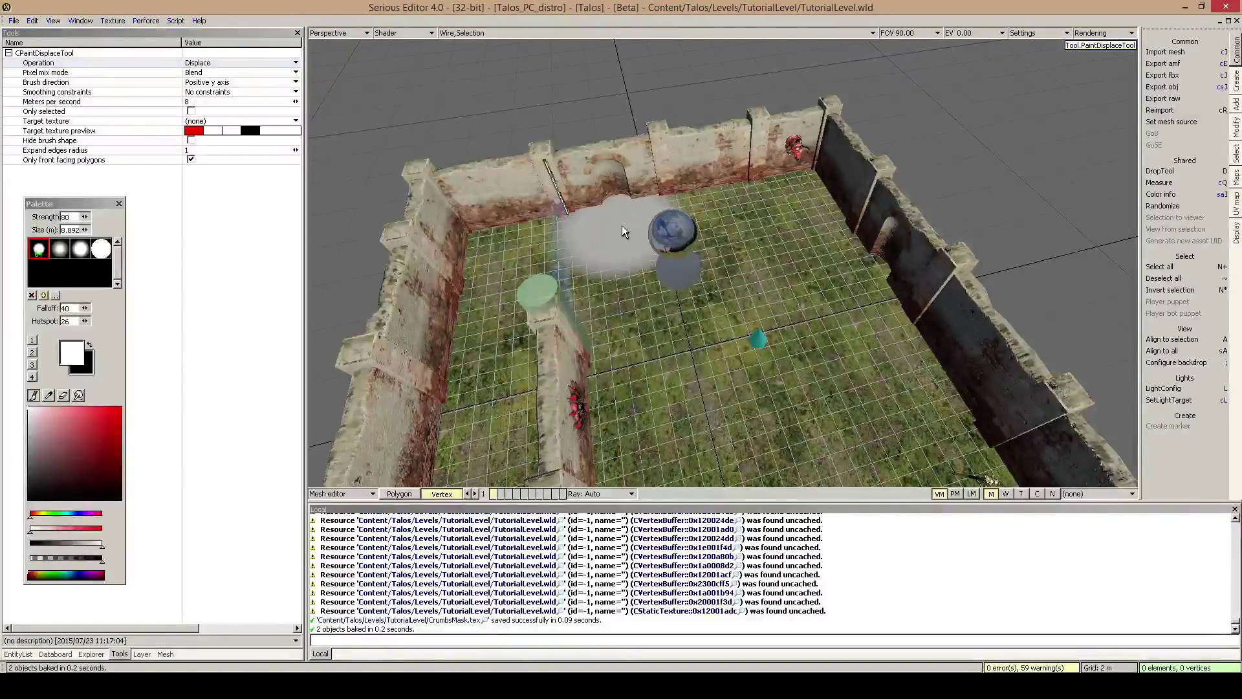
pyautogui.moveTo(778, 234)
pyautogui.mouseDown(button='middle')
pyautogui.moveTo(1009, 236)
pyautogui.moveTo(944, 258)
pyautogui.moveTo(983, 269)
pyautogui.moveTo(919, 259)
pyautogui.moveTo(918, 162)
pyautogui.moveTo(724, 215)
pyautogui.mouseUp(button='middle')
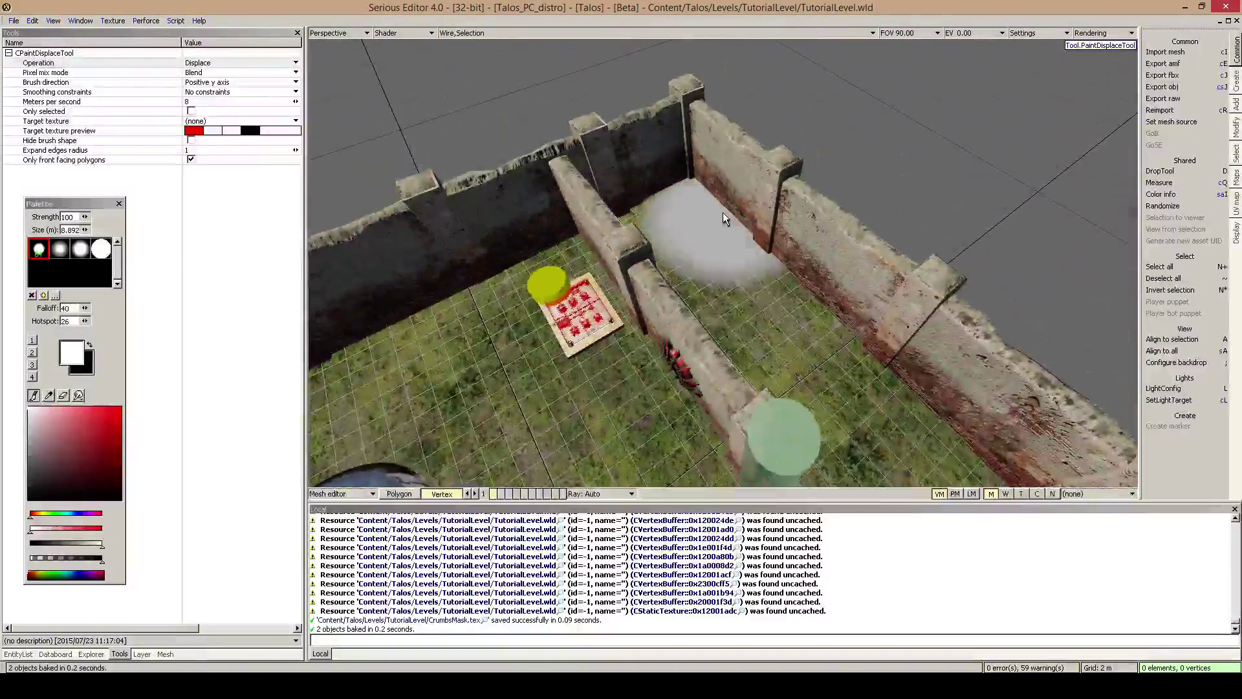
pyautogui.moveTo(84, 218); pyautogui.dragTo(65, 229)
pyautogui.moveTo(697, 239)
pyautogui.mouseDown(button='middle')
pyautogui.moveTo(809, 240)
pyautogui.moveTo(744, 230)
pyautogui.mouseUp(button='middle')
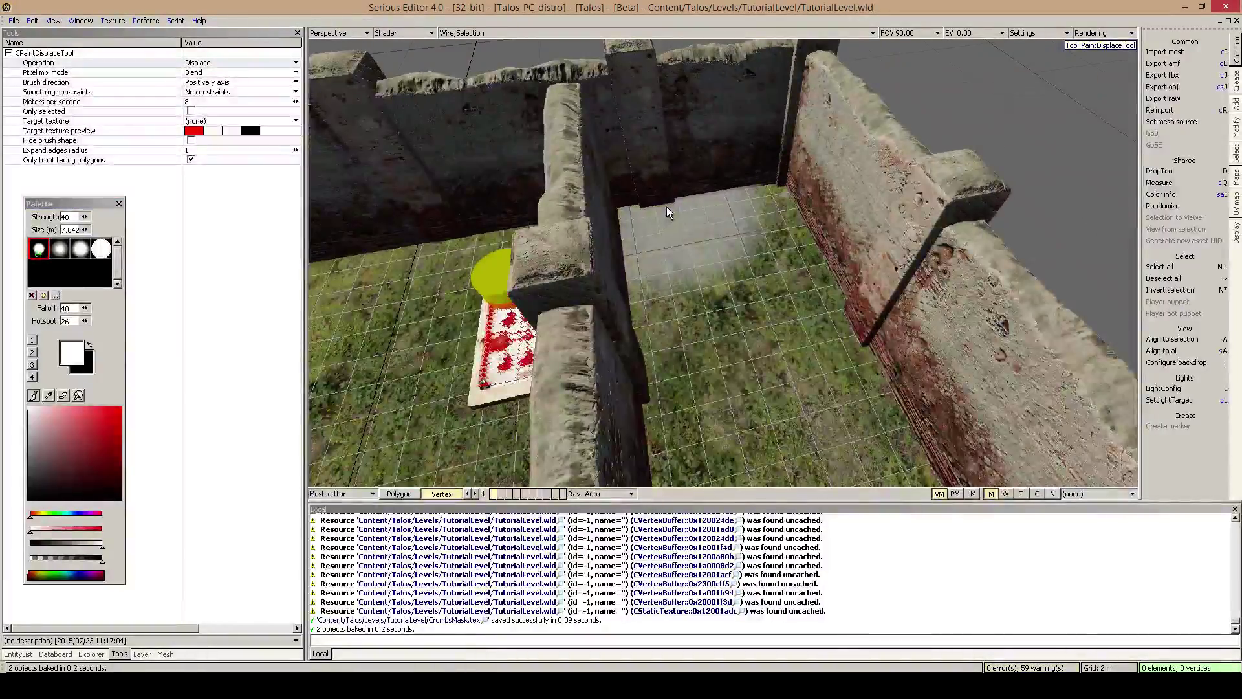
# Step: Try raising the ground at the far end of the narrow walled corridor, then undo the displacement
pyautogui.moveTo(677, 202)
pyautogui.mouseDown()
pyautogui.moveTo(797, 230)
pyautogui.moveTo(844, 371)
pyautogui.moveTo(728, 188)
pyautogui.moveTo(703, 105)
pyautogui.mouseUp()
pyautogui.moveTo(704, 103); pyautogui.dragTo(942, 290, button='middle')
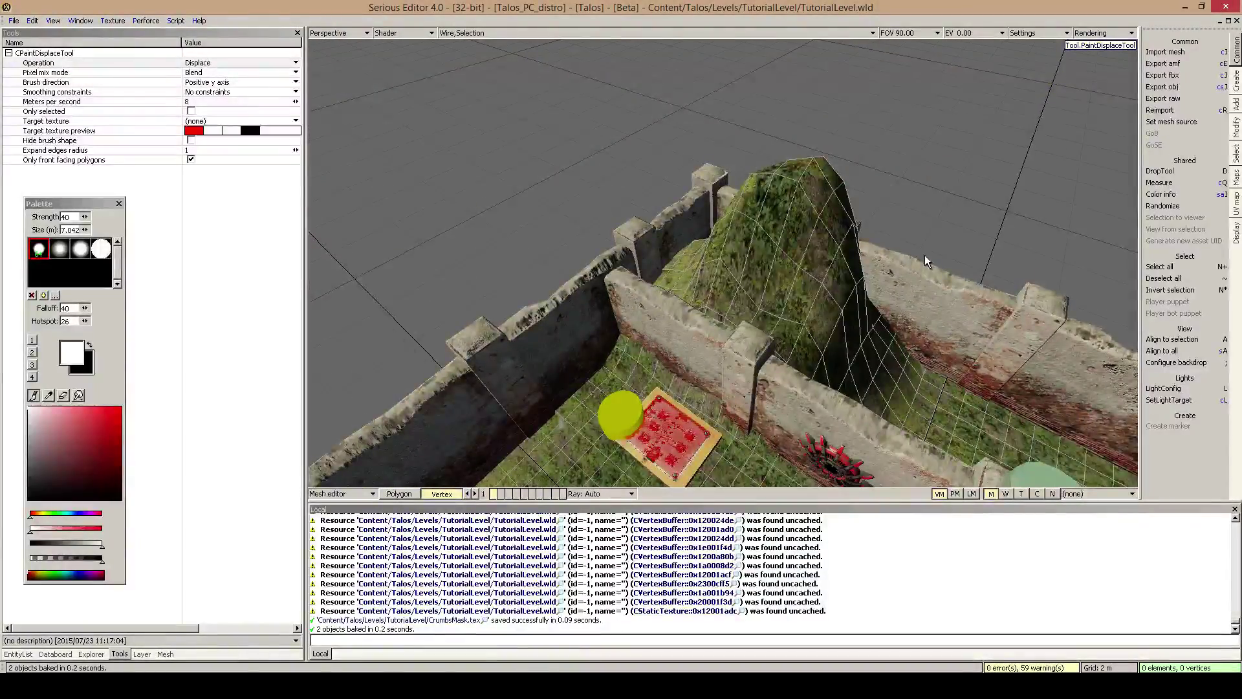
pyautogui.hotkey('ctrl', 'z')
# Step: Try raising a gentler slope along the corridor with brush strength 11, then undo both strokes
pyautogui.moveTo(925, 255)
pyautogui.mouseDown(button='middle')
pyautogui.moveTo(910, 227)
pyautogui.moveTo(547, 275)
pyautogui.mouseUp(button='middle')
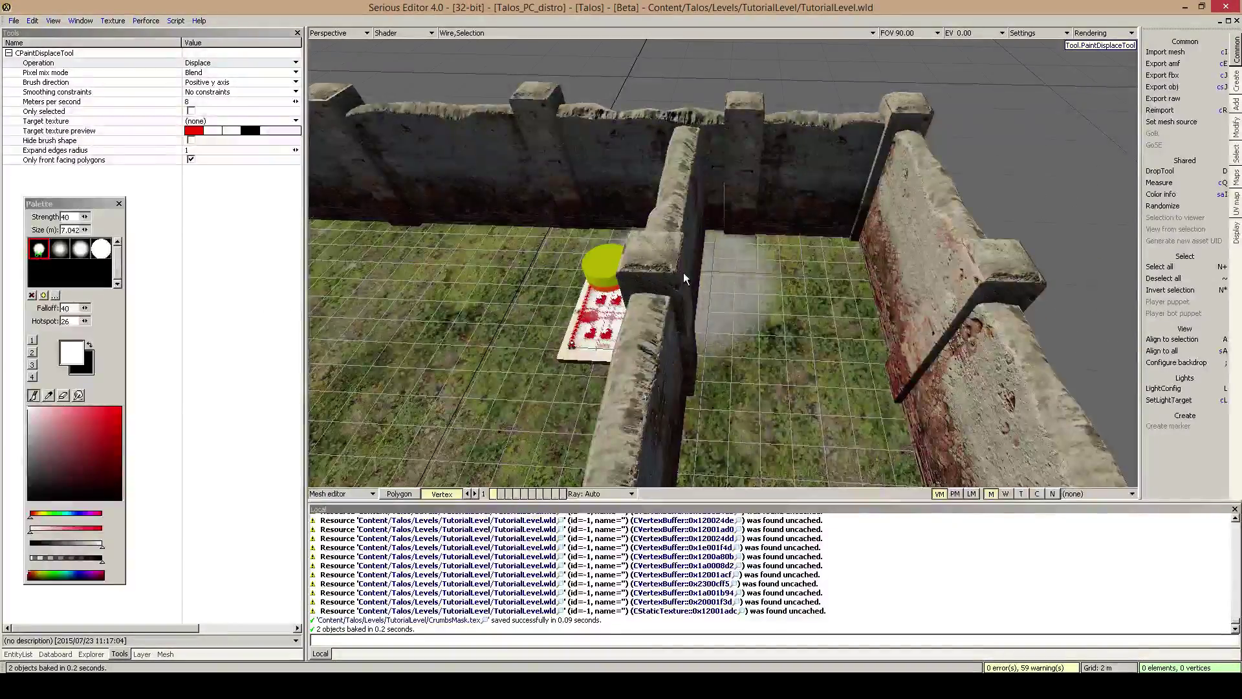
pyautogui.moveTo(731, 228)
pyautogui.mouseDown()
pyautogui.moveTo(795, 285)
pyautogui.moveTo(802, 196)
pyautogui.moveTo(841, 363)
pyautogui.moveTo(828, 246)
pyautogui.moveTo(864, 338)
pyautogui.mouseUp()
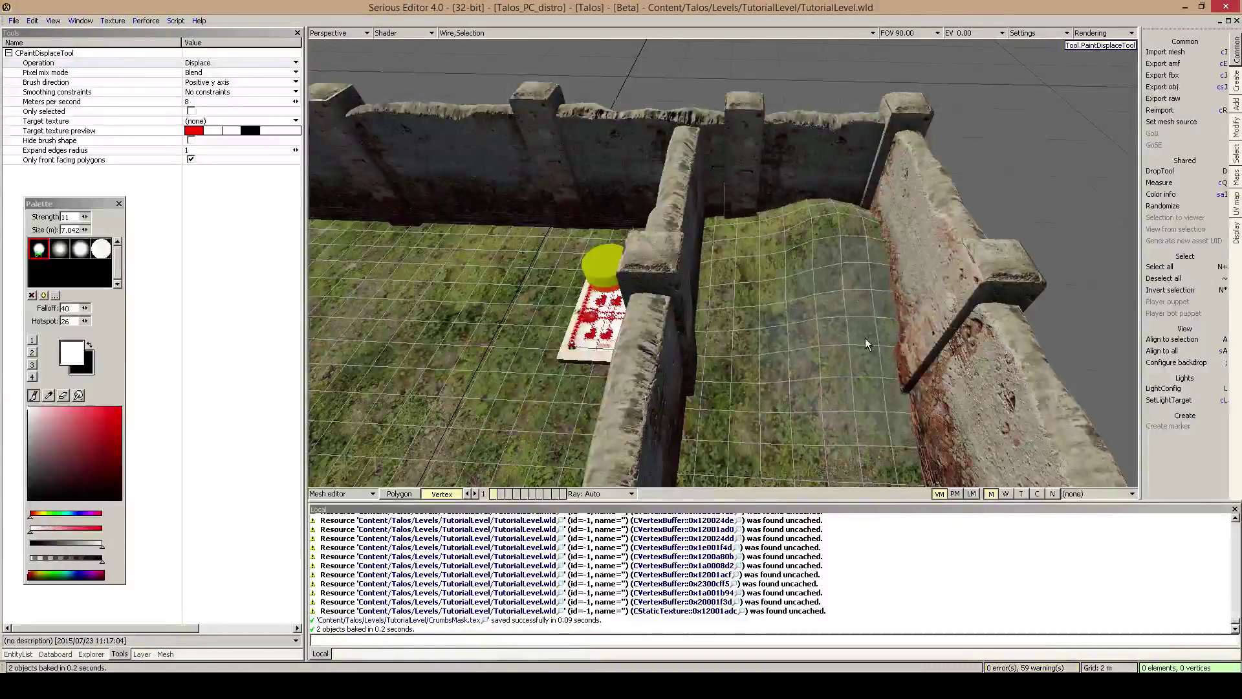
pyautogui.moveTo(844, 376)
pyautogui.mouseDown(button='middle')
pyautogui.moveTo(647, 381)
pyautogui.moveTo(843, 376)
pyautogui.mouseUp(button='middle')
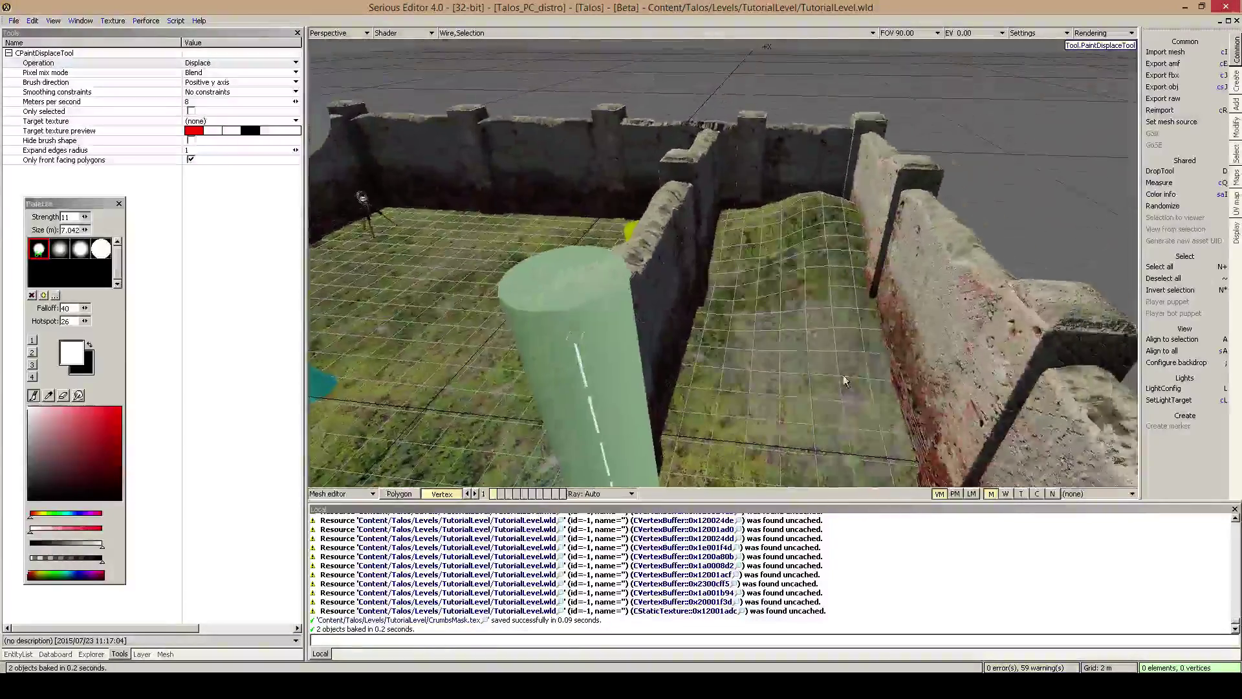
pyautogui.moveTo(779, 224)
pyautogui.mouseDown()
pyautogui.moveTo(776, 312)
pyautogui.moveTo(835, 305)
pyautogui.mouseUp()
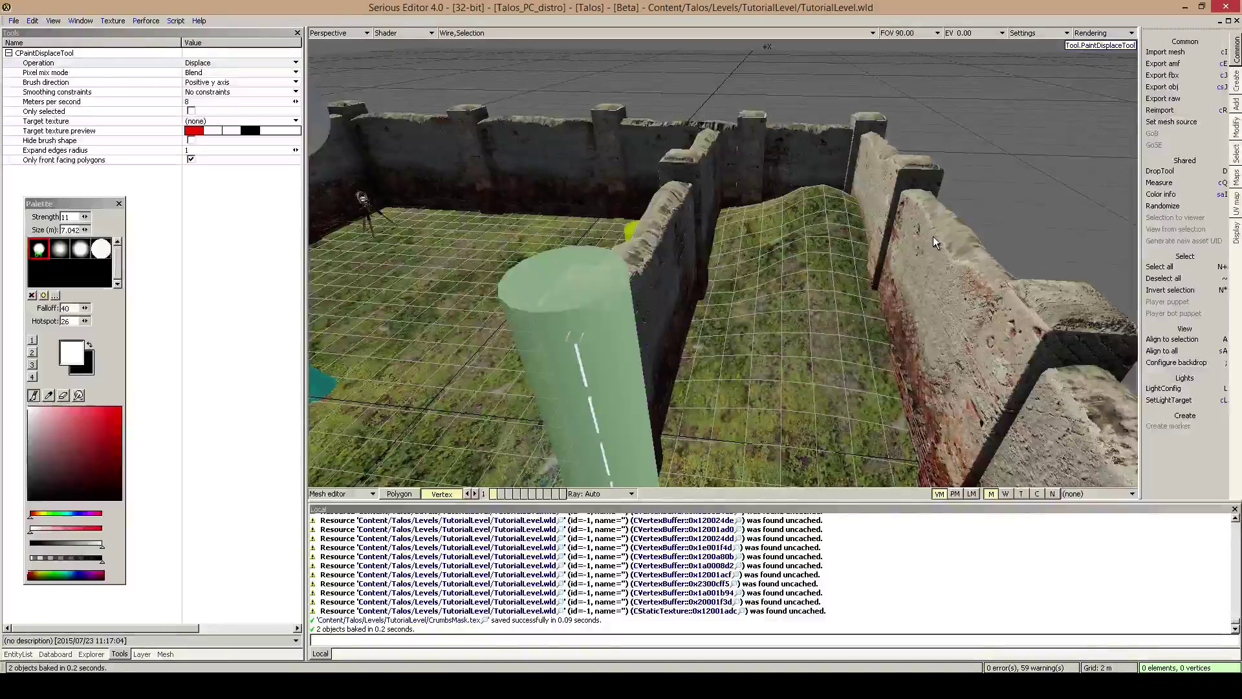
pyautogui.hotkey('ctrl', 'z')
pyautogui.hotkey('ctrl', 'z')
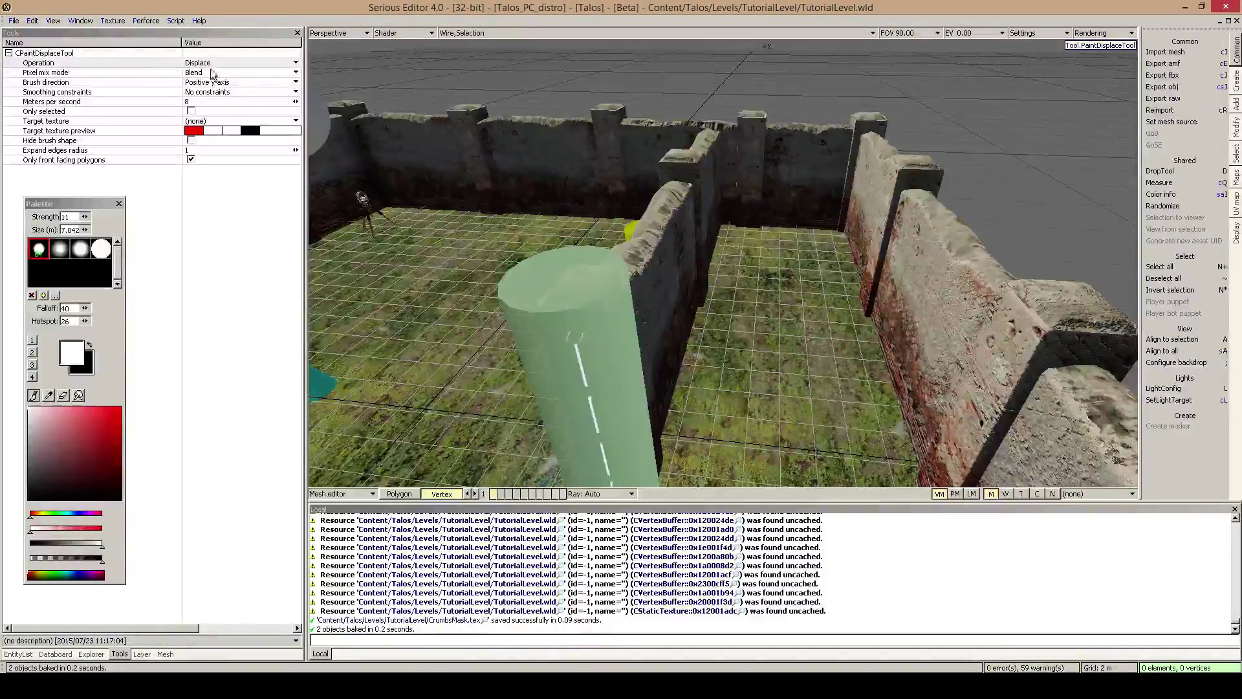
# Step: Set the displace brush size to 2.422 m for work at the corridor's far end
pyautogui.moveTo(917, 346); pyautogui.dragTo(757, 340, button='middle')
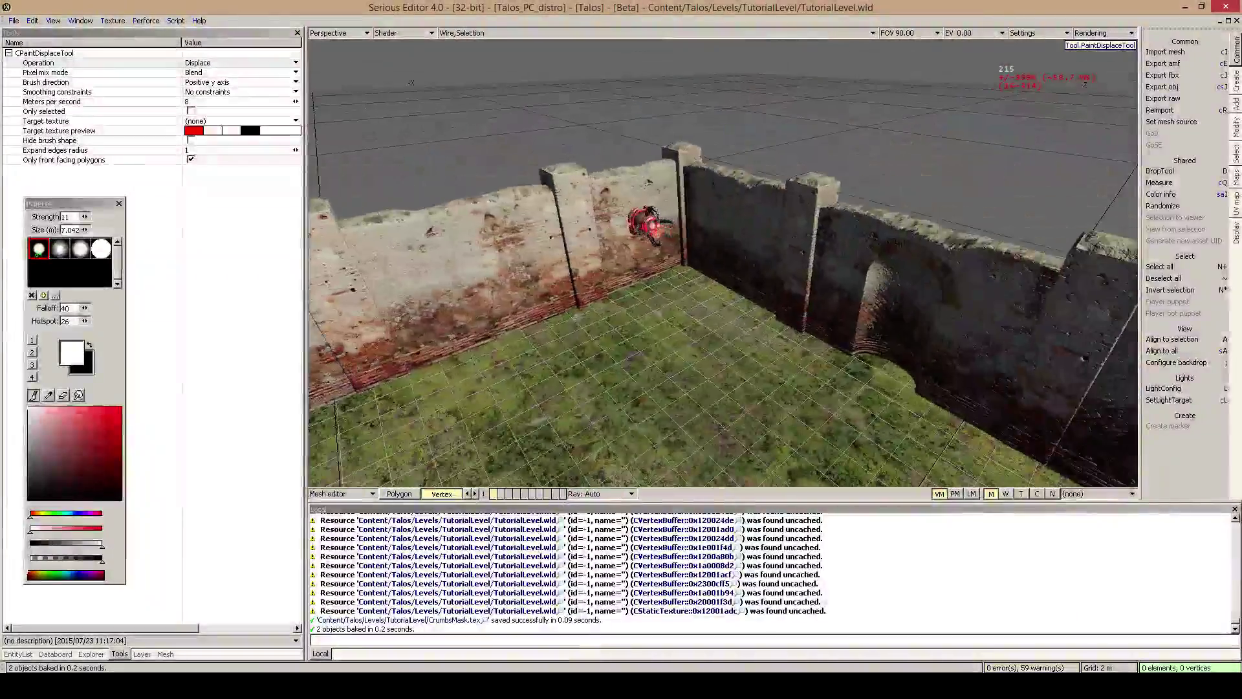
pyautogui.moveTo(646, 223); pyautogui.dragTo(762, 269, button='middle')
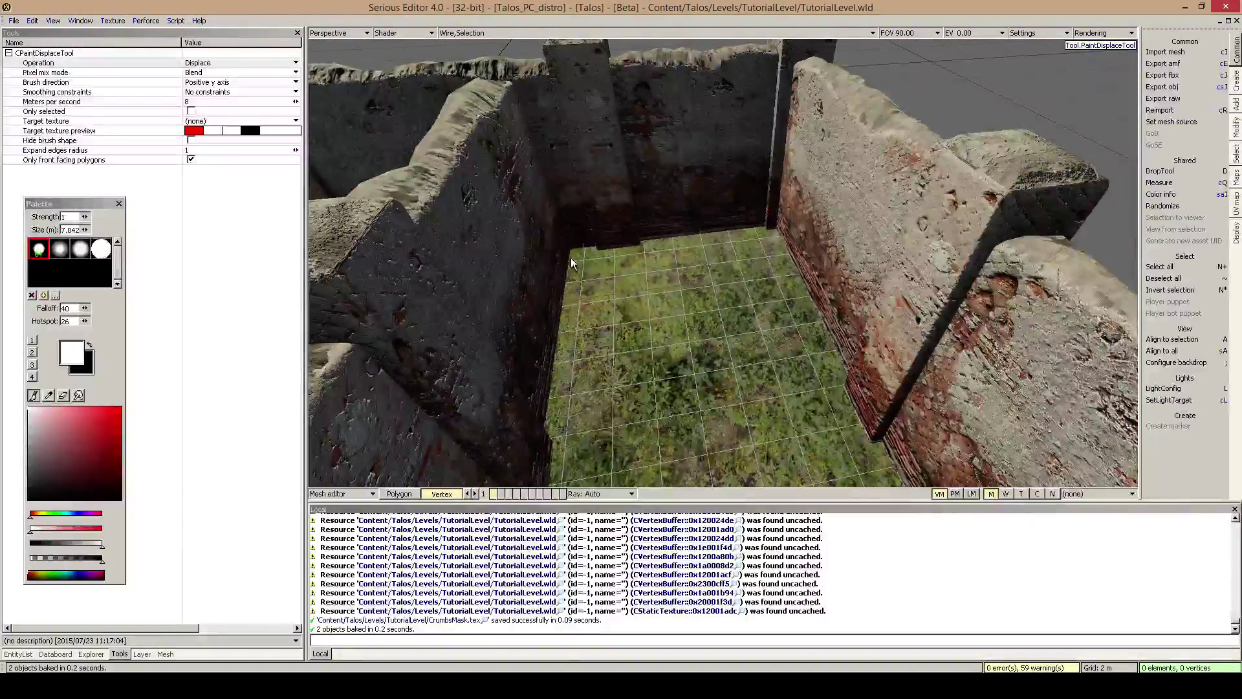
pyautogui.moveTo(85, 231); pyautogui.dragTo(71, 231)
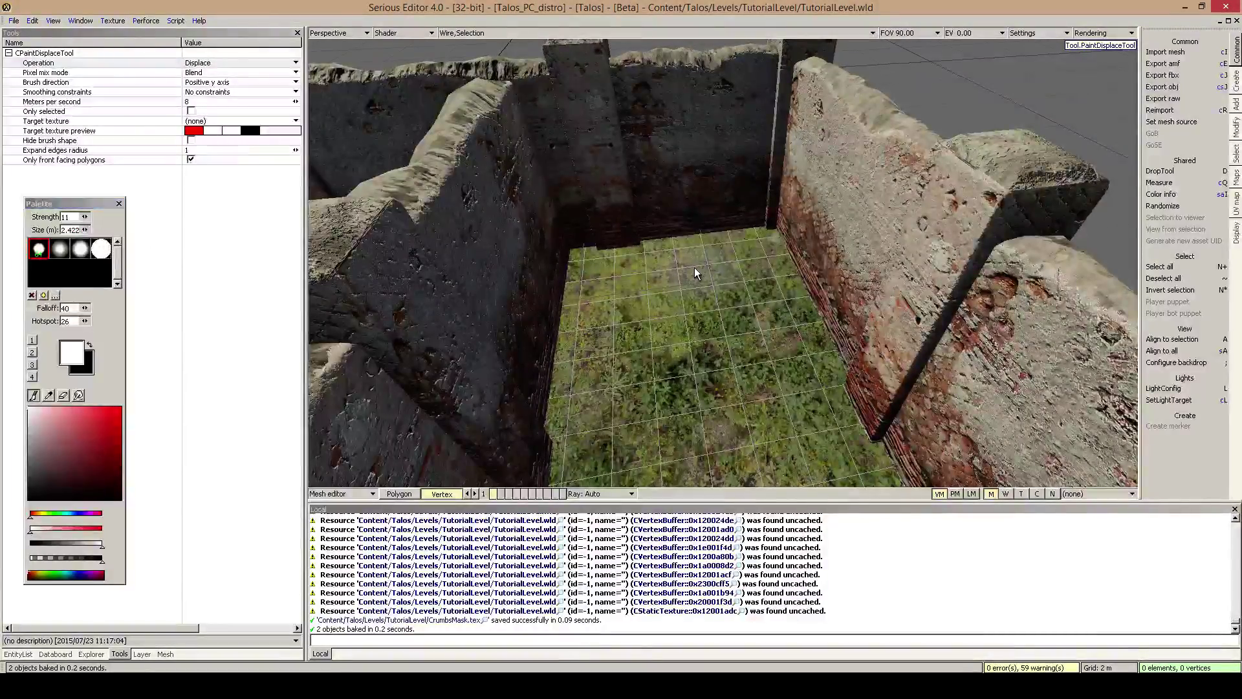
# Step: Try raising the corridor's far corner with the brush strength increased to 31, then undo the displacement
pyautogui.hotkey('shift', ']')
pyautogui.hotkey('shift', ']')
pyautogui.moveTo(667, 242)
pyautogui.mouseDown()
pyautogui.moveTo(717, 231)
pyautogui.moveTo(795, 302)
pyautogui.moveTo(715, 208)
pyautogui.moveTo(759, 201)
pyautogui.mouseUp()
pyautogui.hotkey('shift', ']')
pyautogui.hotkey('shift', ']')
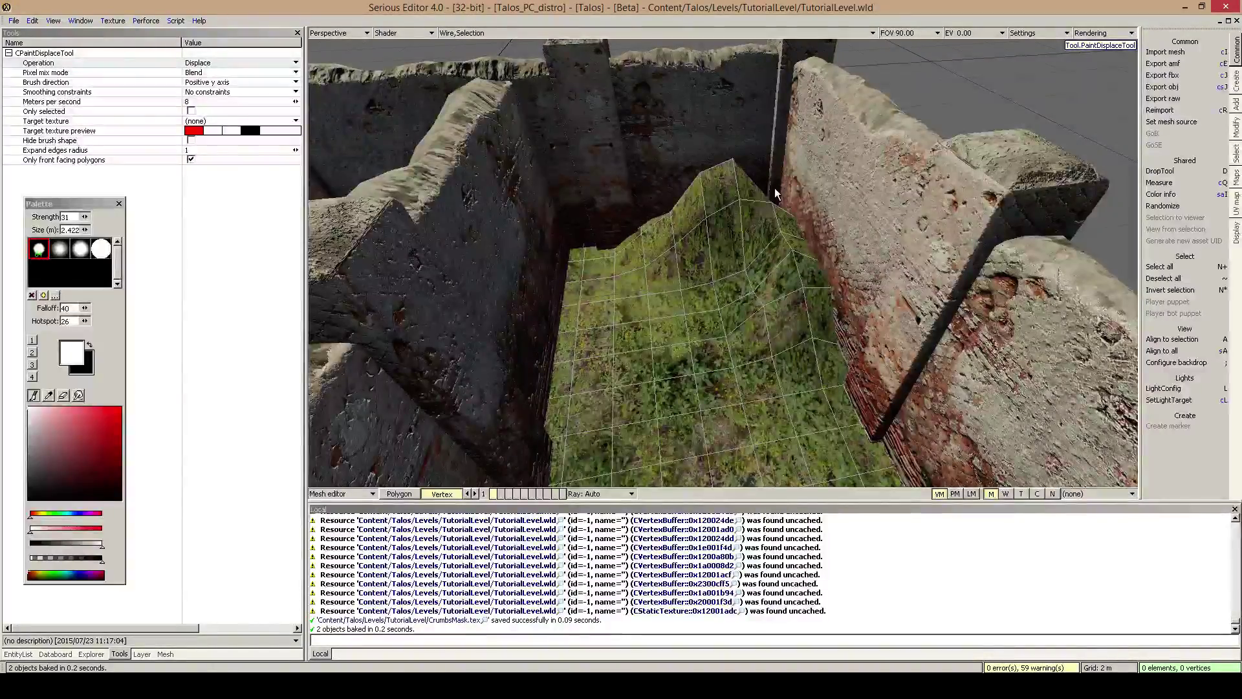
pyautogui.hotkey('ctrl', 'z')
# Step: Lower the brush strength to 11 and raise an uneven mound along the corridor's far end wall
pyautogui.hotkey('shift', '[')
pyautogui.hotkey('shift', '[')
pyautogui.hotkey('shift', '[')
pyautogui.hotkey('shift', '[')
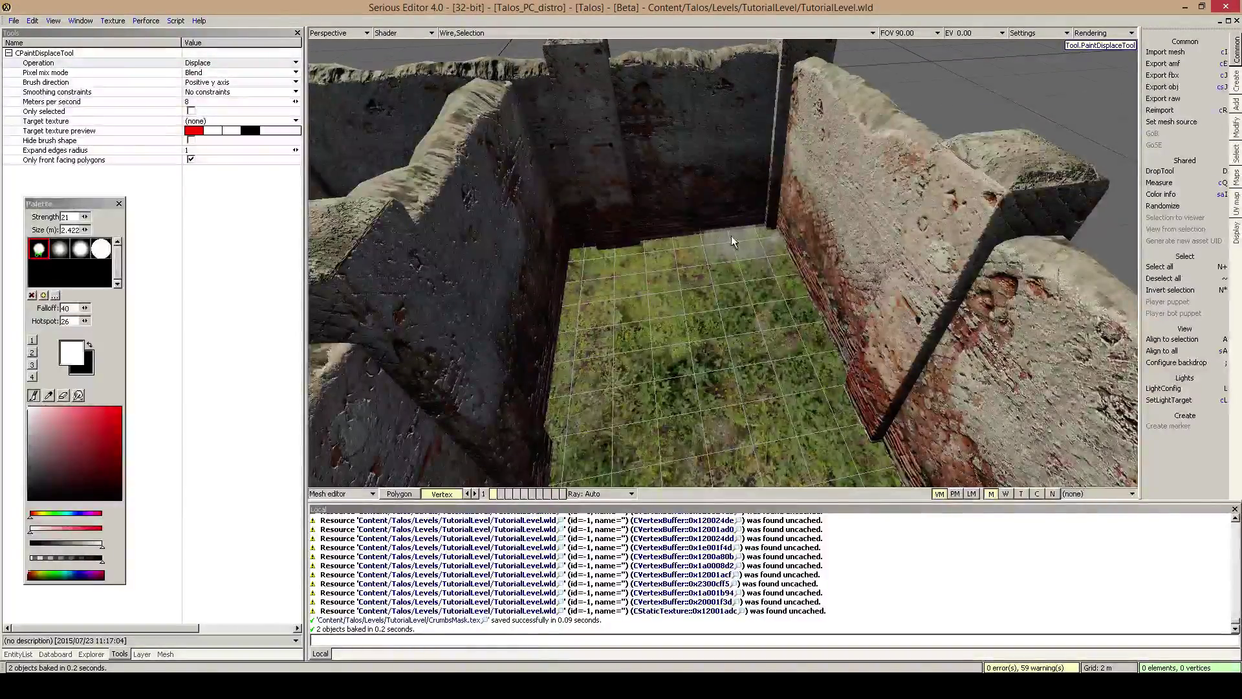
pyautogui.moveTo(759, 229)
pyautogui.mouseDown()
pyautogui.moveTo(798, 276)
pyautogui.moveTo(754, 216)
pyautogui.mouseUp()
pyautogui.moveTo(666, 230)
pyautogui.mouseDown()
pyautogui.moveTo(750, 207)
pyautogui.moveTo(619, 231)
pyautogui.moveTo(787, 320)
pyautogui.moveTo(644, 291)
pyautogui.moveTo(761, 331)
pyautogui.moveTo(698, 234)
pyautogui.moveTo(640, 362)
pyautogui.moveTo(763, 210)
pyautogui.mouseUp()
pyautogui.moveTo(793, 321)
pyautogui.mouseDown(button='middle')
pyautogui.moveTo(990, 401)
pyautogui.moveTo(776, 336)
pyautogui.moveTo(815, 317)
pyautogui.mouseUp(button='middle')
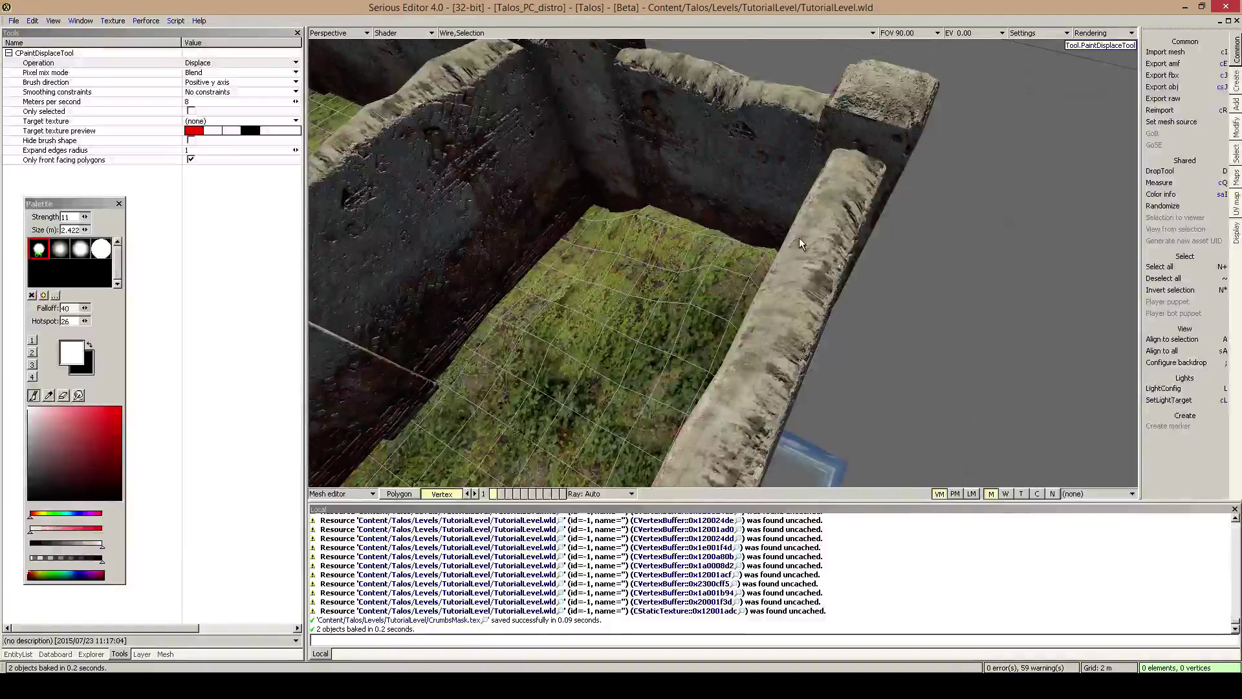
# Step: Switch the paint displace operation to Smooth and set the brush size to 2.922 m
pyautogui.moveTo(750, 226); pyautogui.dragTo(582, 349, button='middle')
pyautogui.moveTo(723, 262); pyautogui.dragTo(774, 238, button='middle')
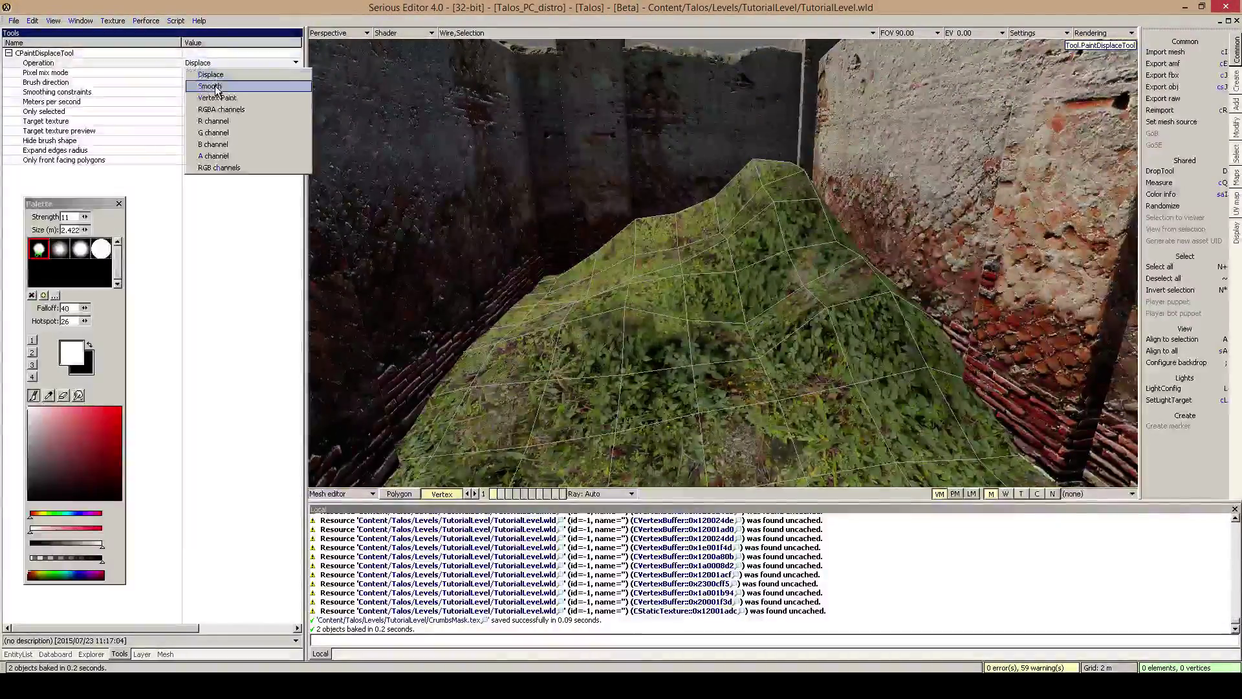
pyautogui.click(210, 86)
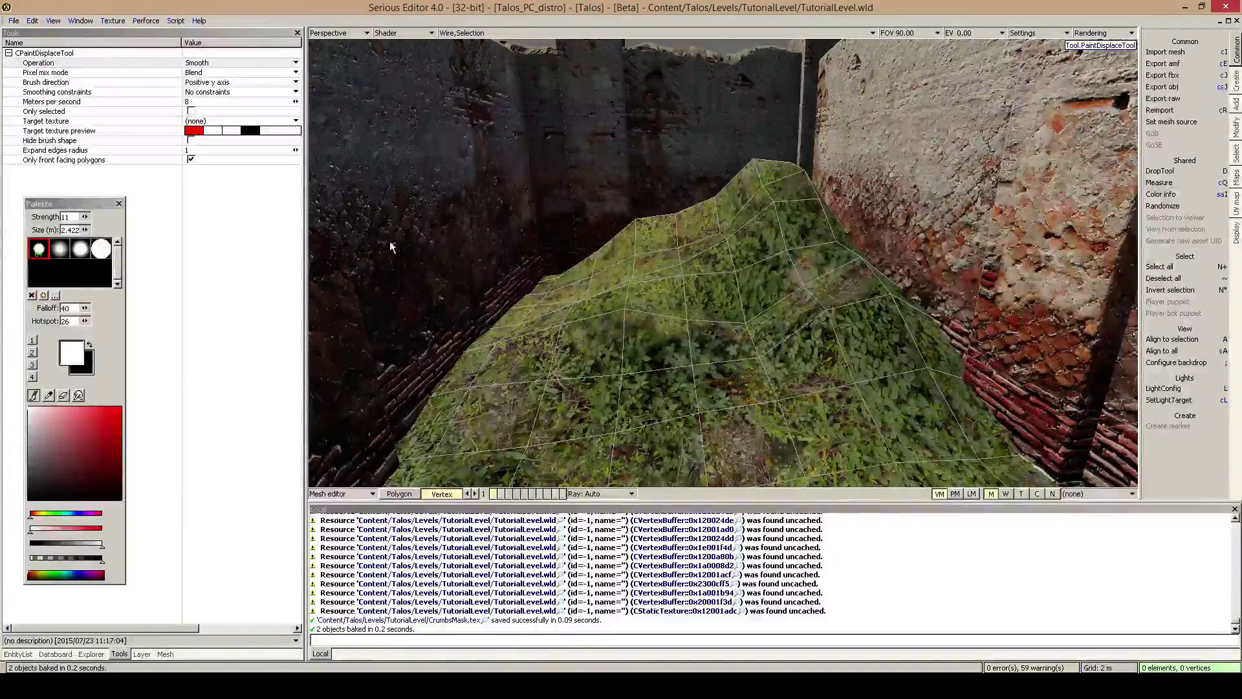
pyautogui.moveTo(86, 229); pyautogui.dragTo(97, 230)
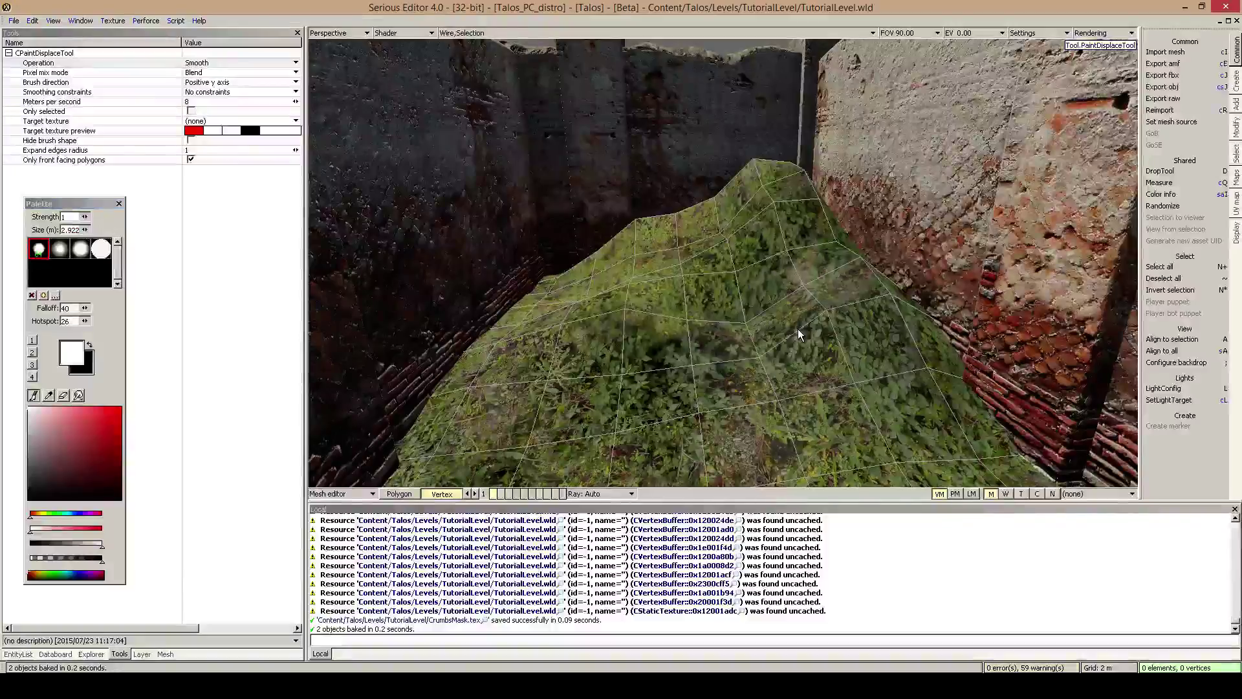
# Step: Raise the brush strength to 81 and smooth the mound at the corridor's far end
pyautogui.press('+')
pyautogui.press('+')
pyautogui.press('+')
pyautogui.press('+')
pyautogui.press('+')
pyautogui.press('+')
pyautogui.press('+')
pyautogui.moveTo(792, 327)
pyautogui.mouseDown()
pyautogui.moveTo(810, 301)
pyautogui.moveTo(608, 301)
pyautogui.moveTo(781, 181)
pyautogui.moveTo(779, 168)
pyautogui.moveTo(769, 181)
pyautogui.moveTo(826, 245)
pyautogui.moveTo(724, 212)
pyautogui.moveTo(640, 223)
pyautogui.moveTo(631, 266)
pyautogui.moveTo(659, 344)
pyautogui.moveTo(793, 288)
pyautogui.moveTo(627, 300)
pyautogui.moveTo(666, 317)
pyautogui.moveTo(871, 304)
pyautogui.moveTo(775, 200)
pyautogui.moveTo(716, 205)
pyautogui.moveTo(777, 202)
pyautogui.moveTo(822, 242)
pyautogui.moveTo(794, 199)
pyautogui.moveTo(850, 297)
pyautogui.moveTo(802, 317)
pyautogui.mouseUp()
pyautogui.moveTo(794, 295)
pyautogui.mouseDown(button='middle')
pyautogui.moveTo(915, 235)
pyautogui.moveTo(837, 250)
pyautogui.moveTo(921, 252)
pyautogui.moveTo(846, 277)
pyautogui.moveTo(651, 236)
pyautogui.moveTo(723, 311)
pyautogui.moveTo(723, 262)
pyautogui.mouseUp(button='middle')
pyautogui.moveTo(744, 271)
pyautogui.mouseDown(button='right')
pyautogui.moveTo(1054, 277)
pyautogui.moveTo(826, 277)
pyautogui.moveTo(832, 291)
pyautogui.mouseUp(button='right')
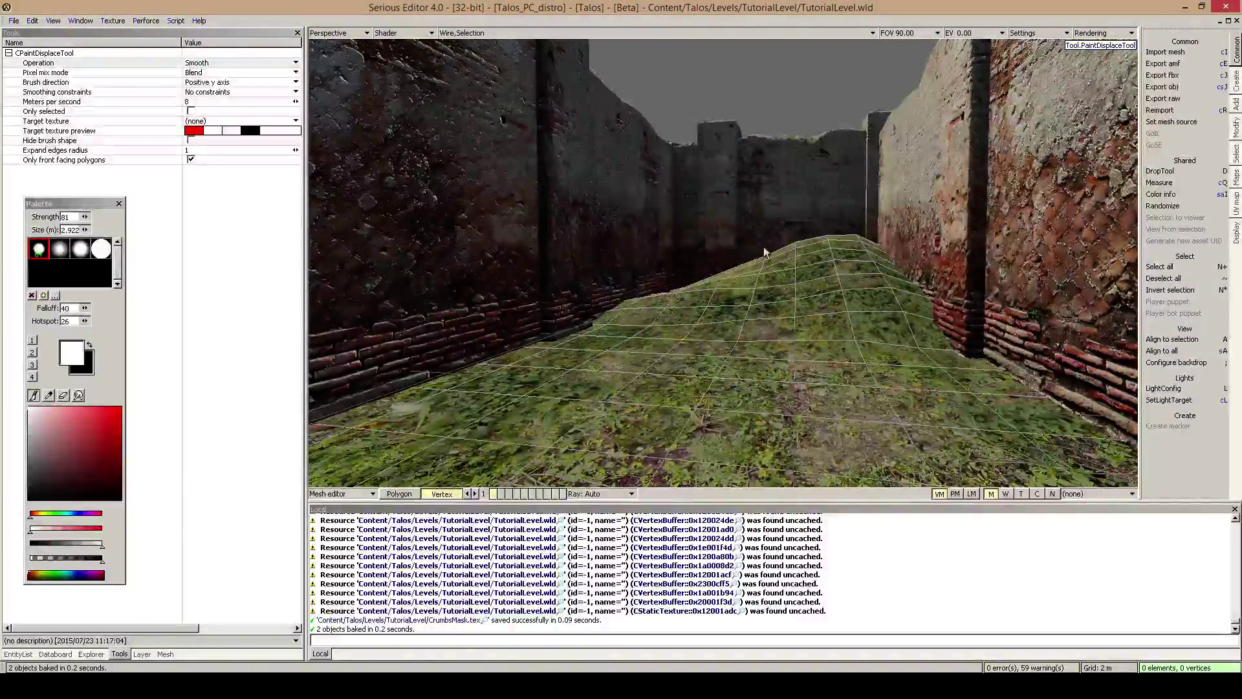
# Step: Set the paint displace operation back to Displace after inspecting the smoothed mound at the corridor's end
pyautogui.moveTo(738, 310)
pyautogui.mouseDown(button='right')
pyautogui.moveTo(990, 372)
pyautogui.moveTo(1106, 350)
pyautogui.moveTo(915, 444)
pyautogui.moveTo(928, 440)
pyautogui.moveTo(735, 438)
pyautogui.mouseUp(button='right')
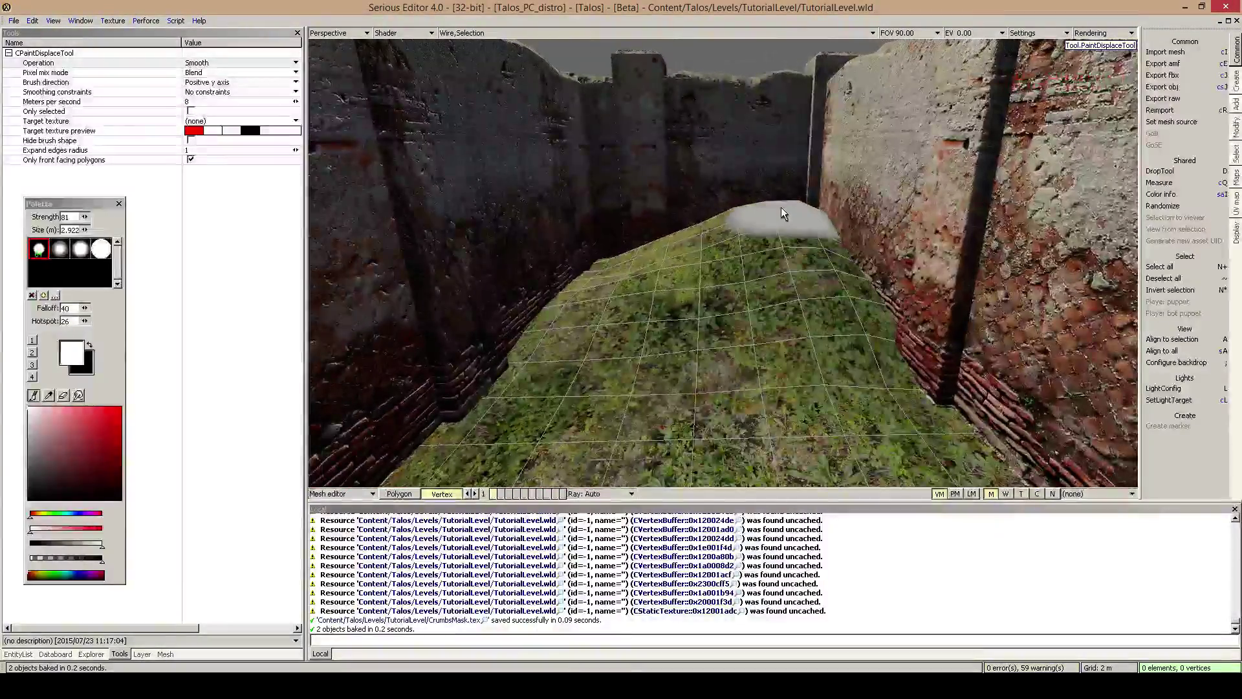
pyautogui.moveTo(780, 368)
pyautogui.mouseDown(button='right')
pyautogui.moveTo(718, 372)
pyautogui.moveTo(693, 414)
pyautogui.moveTo(786, 404)
pyautogui.mouseUp(button='right')
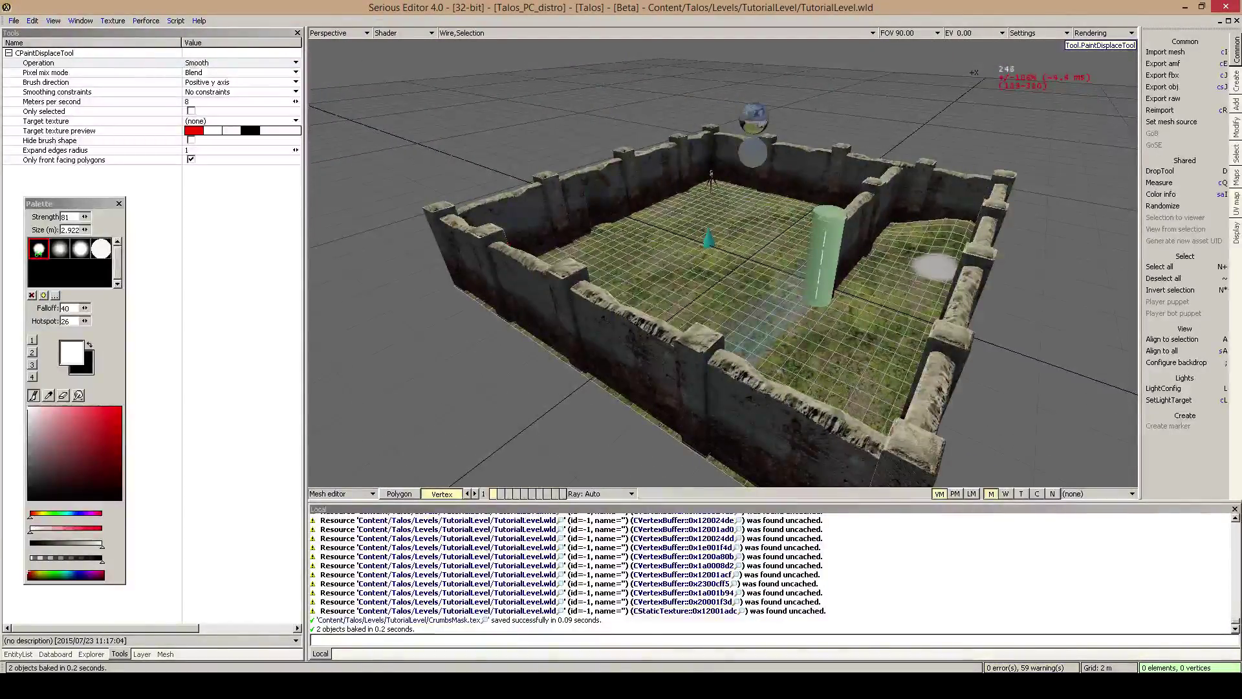
pyautogui.moveTo(935, 266); pyautogui.dragTo(954, 281, button='right')
pyautogui.click(213, 62)
pyautogui.click(213, 76)
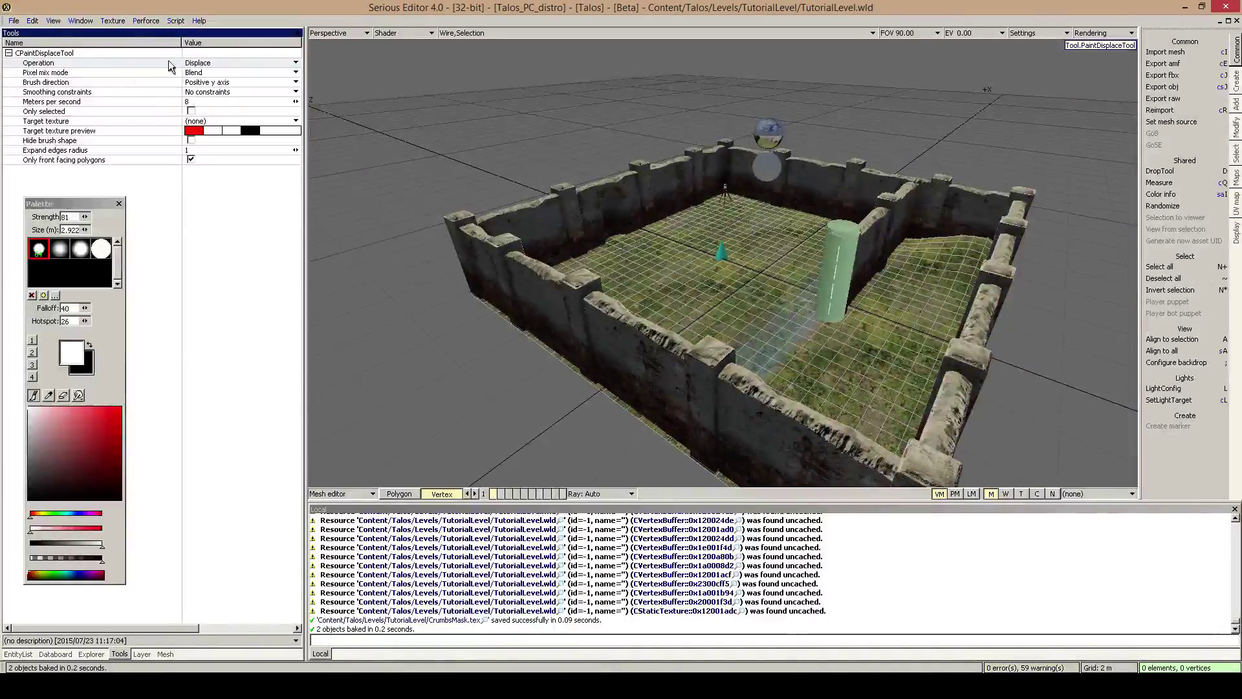
# Step: Try displacing the ground beside the brick wall with brush strength 81, then undo the strokes
pyautogui.moveTo(747, 260)
pyautogui.mouseDown(button='right')
pyautogui.moveTo(728, 267)
pyautogui.moveTo(741, 291)
pyautogui.mouseUp(button='right')
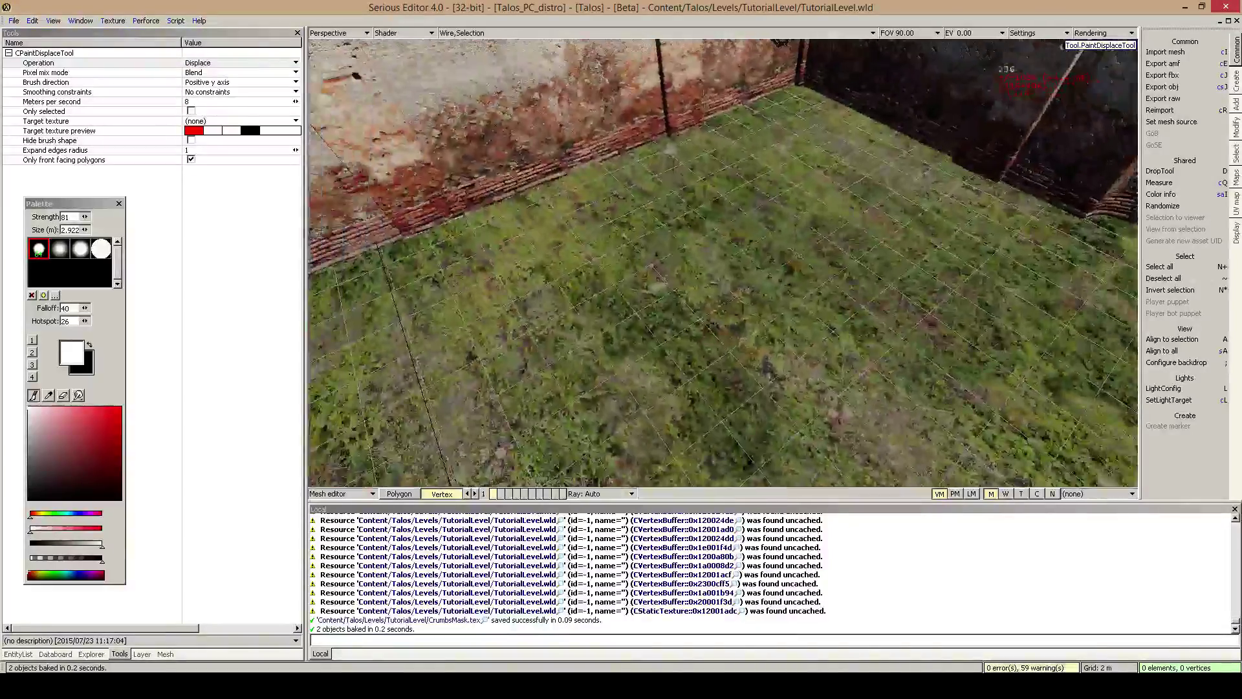
pyautogui.moveTo(756, 237)
pyautogui.mouseDown()
pyautogui.moveTo(699, 269)
pyautogui.moveTo(715, 238)
pyautogui.moveTo(661, 271)
pyautogui.moveTo(705, 252)
pyautogui.moveTo(764, 315)
pyautogui.moveTo(777, 353)
pyautogui.moveTo(799, 344)
pyautogui.mouseUp()
pyautogui.moveTo(913, 327); pyautogui.dragTo(898, 174, button='right')
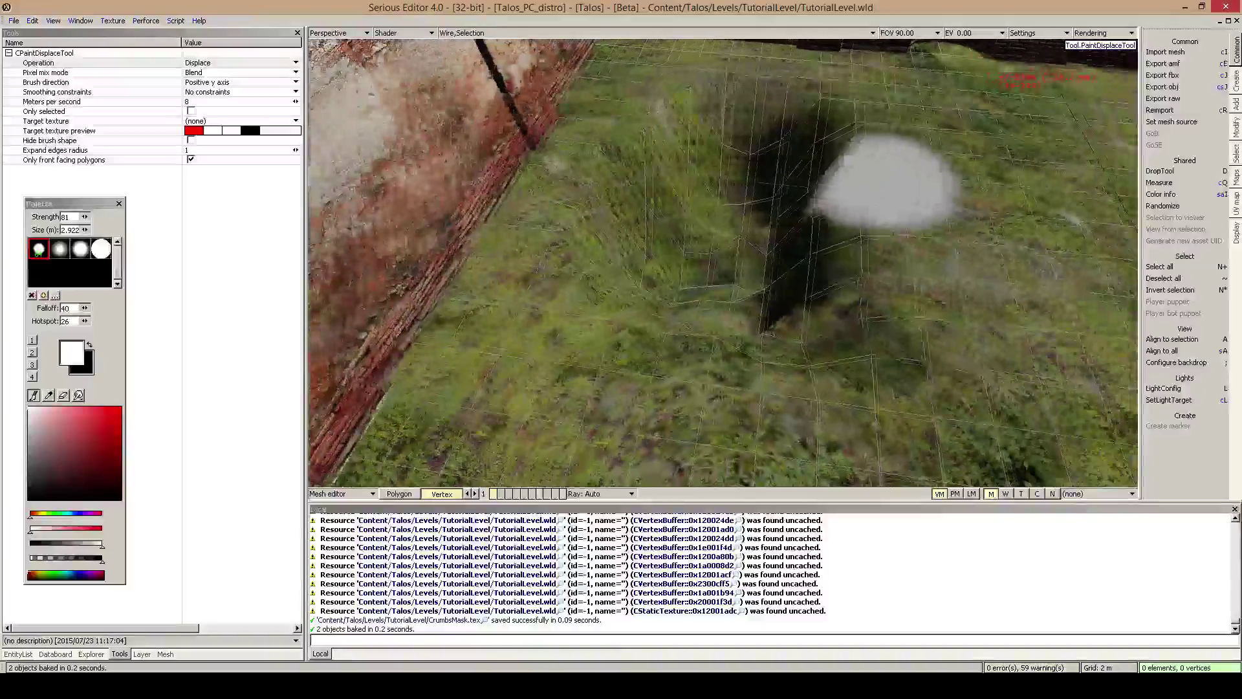
pyautogui.moveTo(918, 305); pyautogui.dragTo(917, 305)
pyautogui.hotkey('ctrl', 'z')
pyautogui.hotkey('ctrl', 'z')
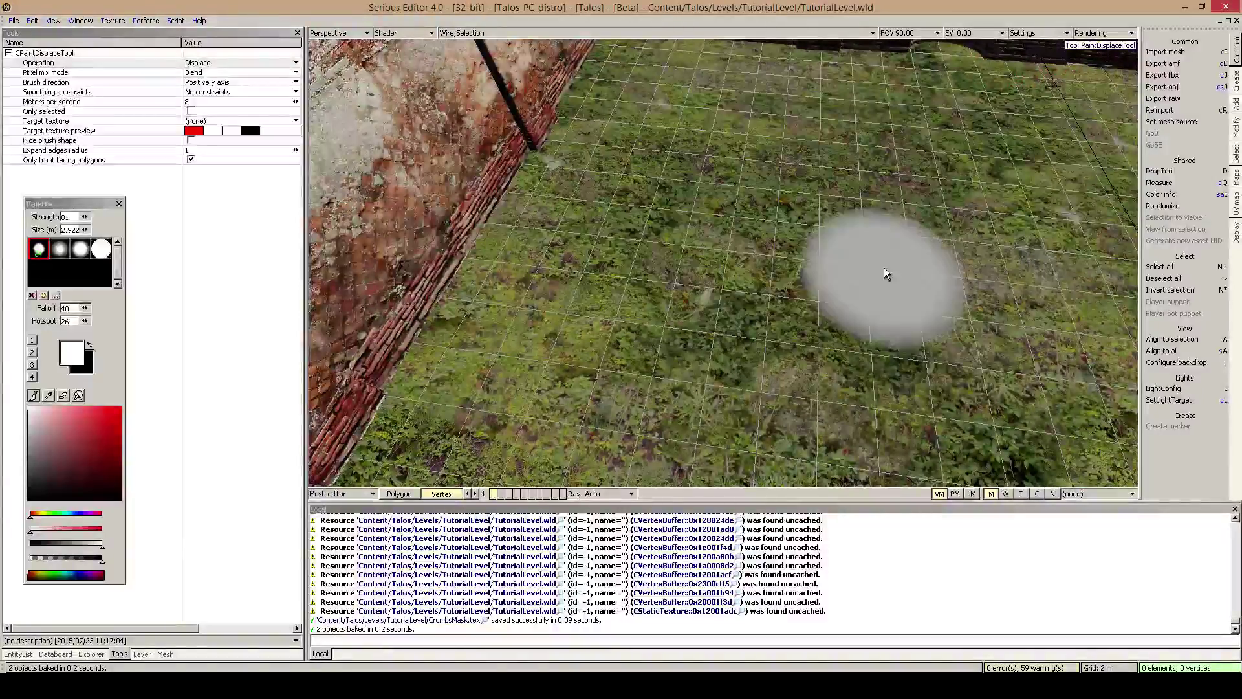
# Step: Lower the brush strength to 11 and displace a hollow into the ground close to the dark brick wall
pyautogui.moveTo(884, 266)
pyautogui.mouseDown(button='right')
pyautogui.moveTo(918, 162)
pyautogui.moveTo(882, 266)
pyautogui.moveTo(938, 227)
pyautogui.moveTo(1009, 278)
pyautogui.moveTo(1035, 239)
pyautogui.moveTo(1100, 246)
pyautogui.moveTo(1035, 249)
pyautogui.moveTo(892, 349)
pyautogui.moveTo(796, 239)
pyautogui.moveTo(723, 349)
pyautogui.mouseUp(button='right')
pyautogui.scroll(-8, 867, 268)
pyautogui.scroll(2, 856, 268)
pyautogui.moveTo(757, 278); pyautogui.dragTo(755, 355, button='right')
pyautogui.scroll(-3, 747, 355)
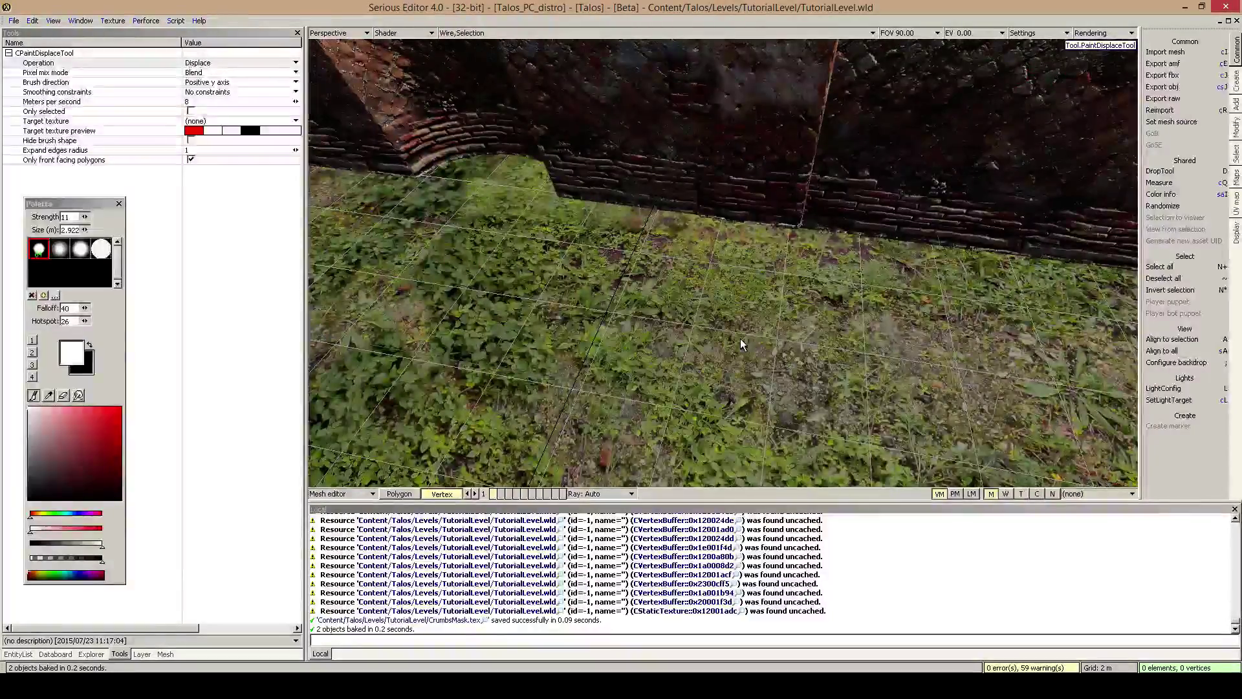
pyautogui.moveTo(746, 363)
pyautogui.mouseDown()
pyautogui.moveTo(736, 409)
pyautogui.moveTo(765, 400)
pyautogui.moveTo(686, 375)
pyautogui.moveTo(741, 398)
pyautogui.mouseUp()
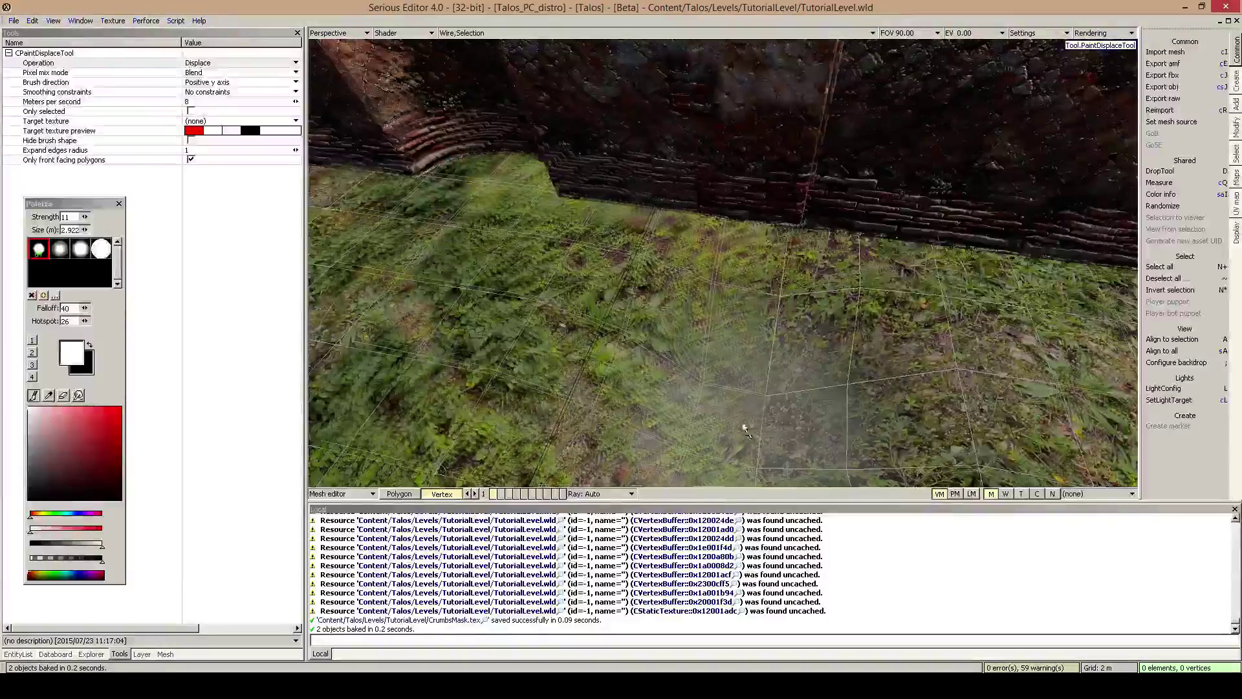
pyautogui.moveTo(740, 398)
pyautogui.mouseDown(button='right')
pyautogui.moveTo(796, 388)
pyautogui.moveTo(744, 394)
pyautogui.moveTo(769, 362)
pyautogui.mouseUp(button='right')
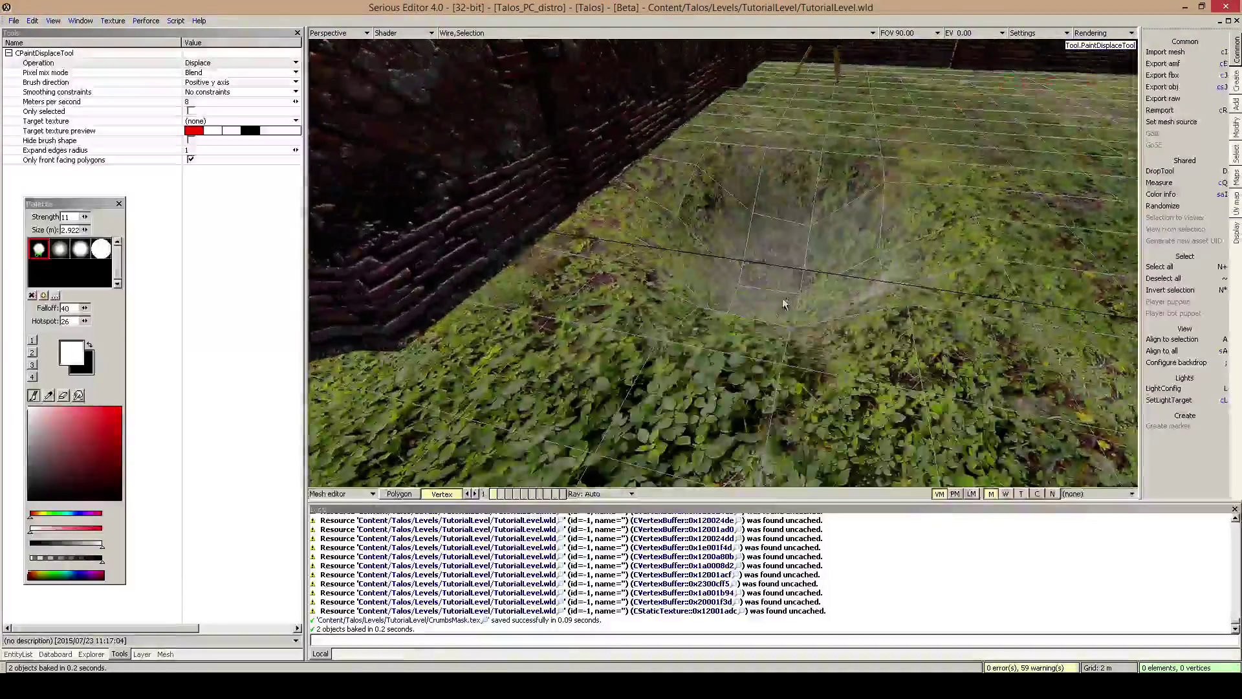
# Step: Switch the paint displace operation to Smooth and soften the hollow beside the brick wall
pyautogui.click(229, 64)
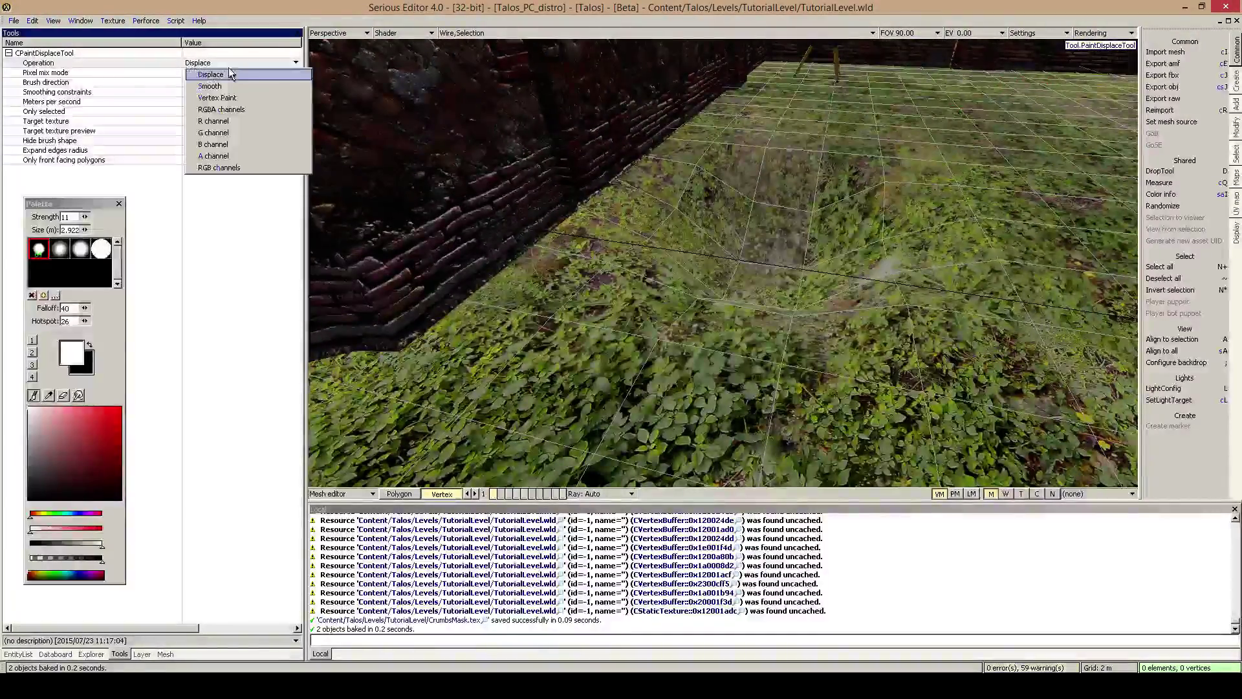
pyautogui.click(216, 87)
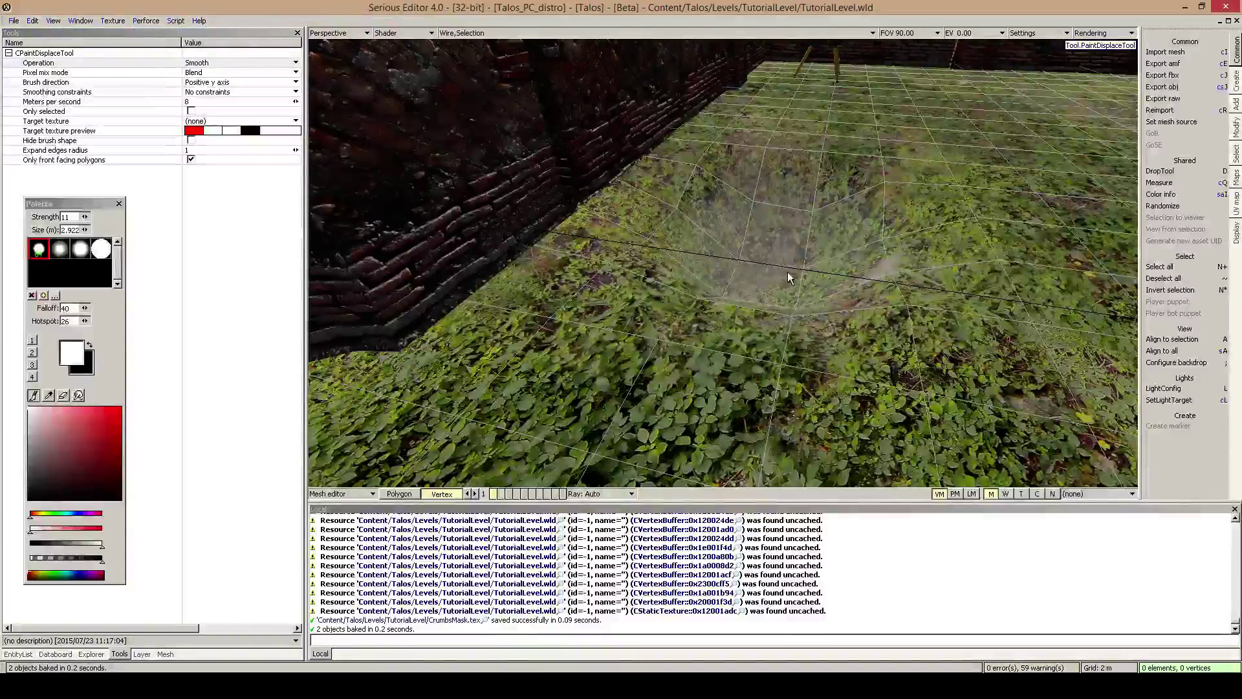
pyautogui.moveTo(751, 271)
pyautogui.mouseDown()
pyautogui.moveTo(770, 259)
pyautogui.moveTo(718, 249)
pyautogui.moveTo(835, 255)
pyautogui.moveTo(896, 283)
pyautogui.moveTo(892, 305)
pyautogui.moveTo(880, 316)
pyautogui.moveTo(674, 295)
pyautogui.moveTo(615, 272)
pyautogui.moveTo(685, 160)
pyautogui.moveTo(776, 148)
pyautogui.moveTo(836, 305)
pyautogui.mouseUp()
# Step: Set the paint operation to RGBA channels and assign CrumbsMask.tex from the TutorialLevel folder as the target texture
pyautogui.moveTo(837, 300); pyautogui.dragTo(867, 129, button='middle')
pyautogui.moveTo(837, 300); pyautogui.dragTo(836, 300, button='right')
pyautogui.moveTo(565, 250); pyautogui.dragTo(564, 250, button='right')
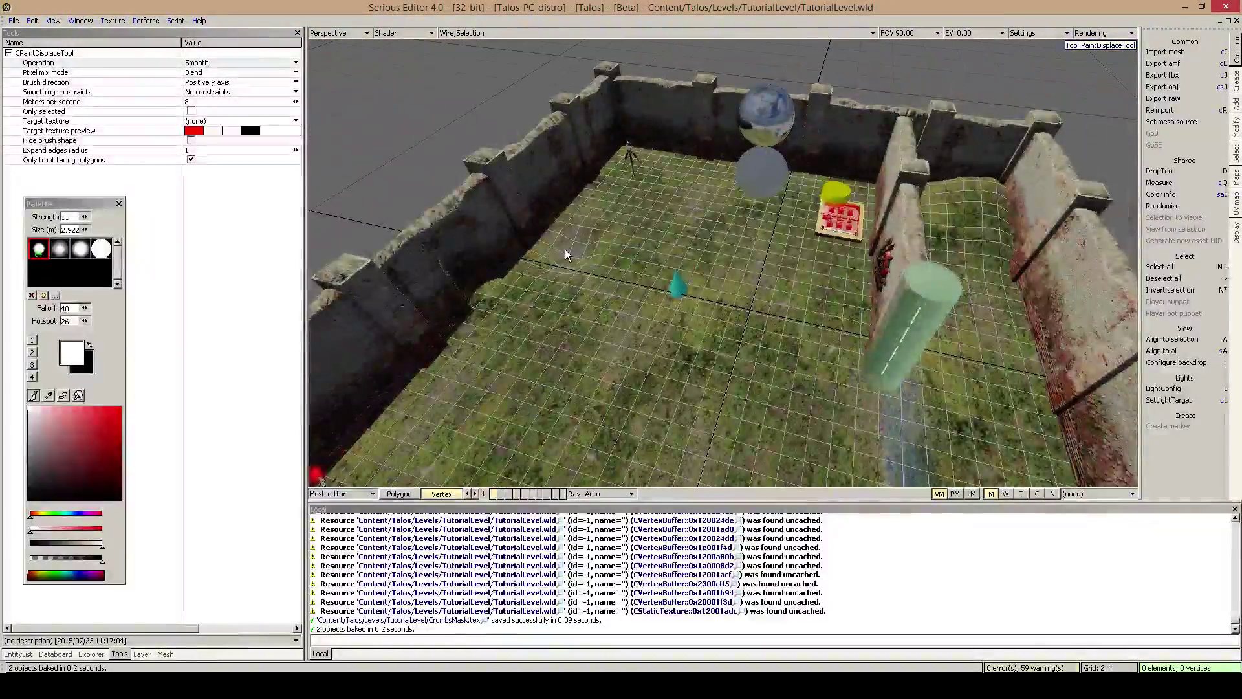
pyautogui.moveTo(693, 250); pyautogui.dragTo(693, 250, button='right')
pyautogui.click(199, 63)
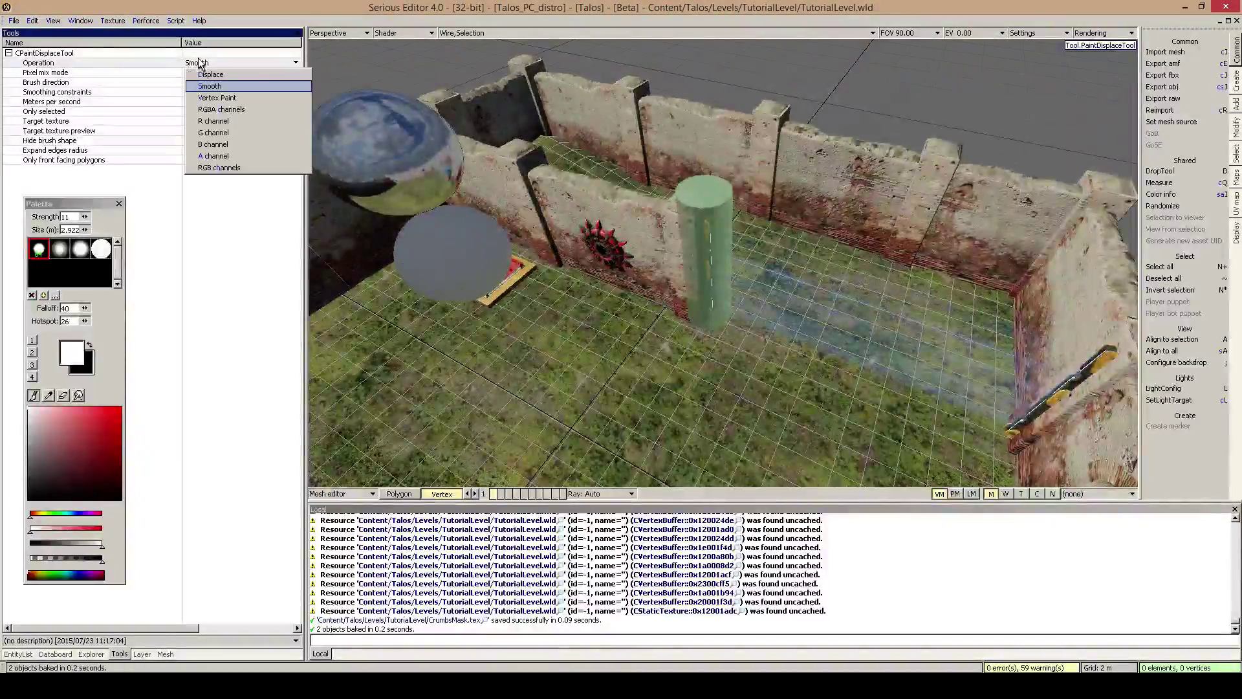
pyautogui.click(228, 112)
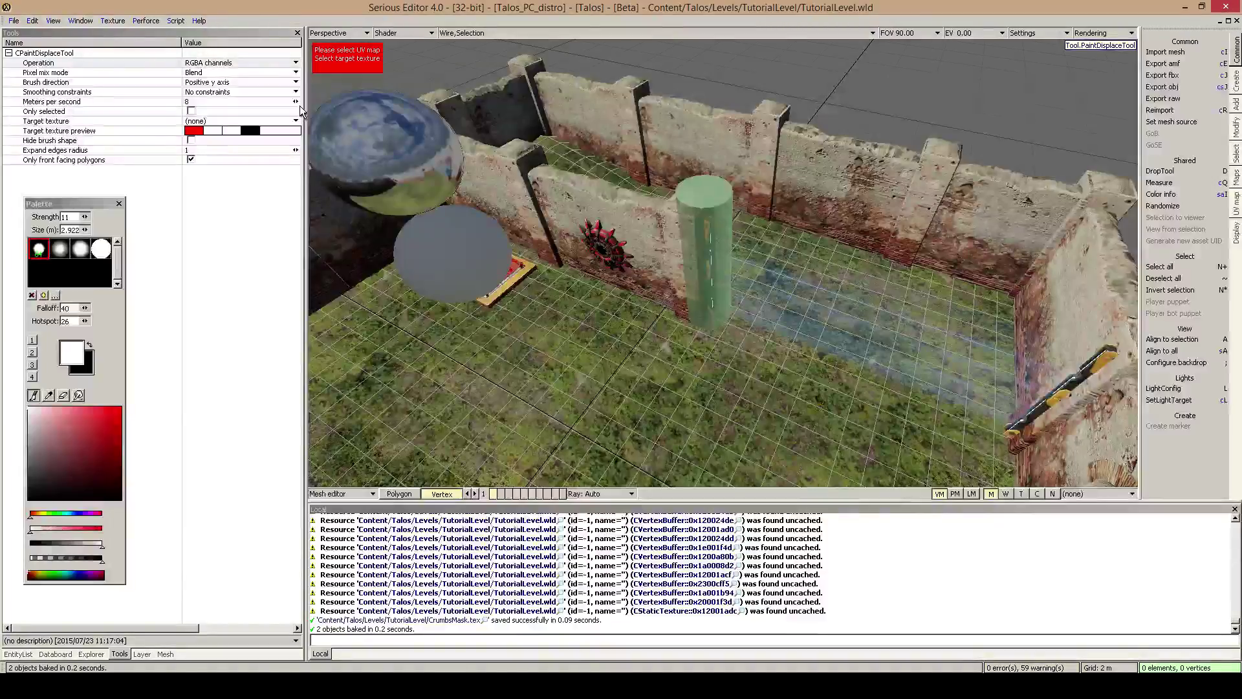
pyautogui.click(202, 120)
pyautogui.click(145, 120)
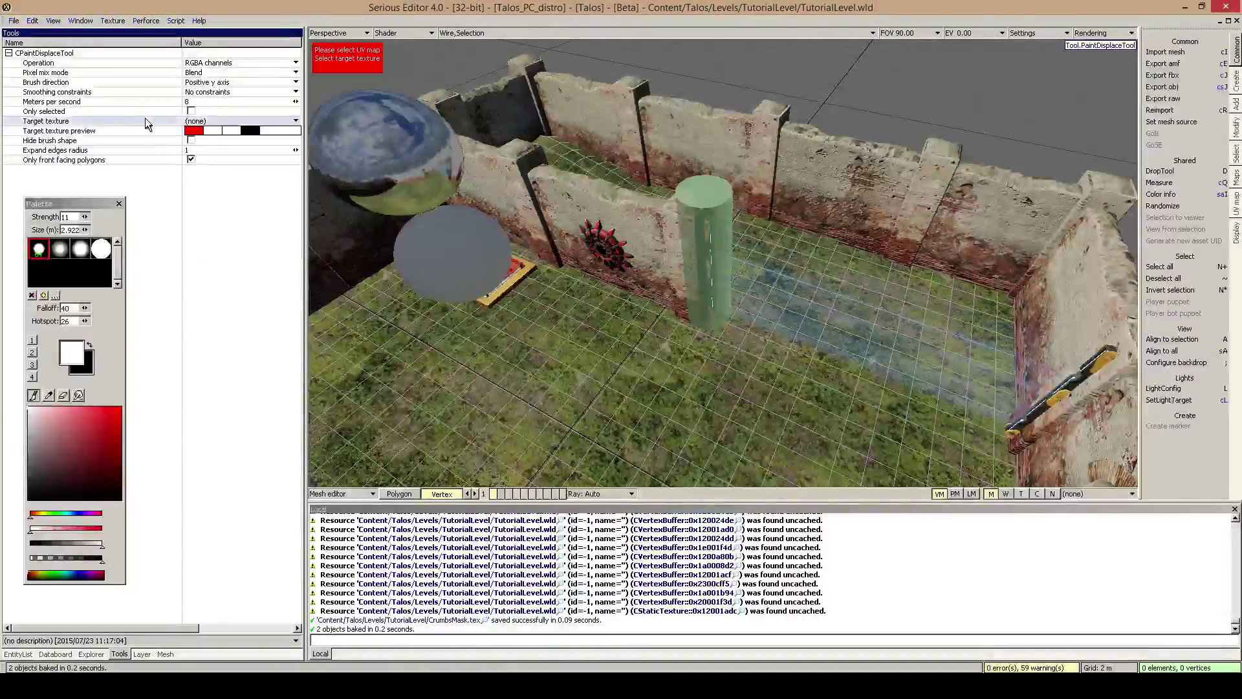
pyautogui.click(224, 123)
pyautogui.click(213, 144)
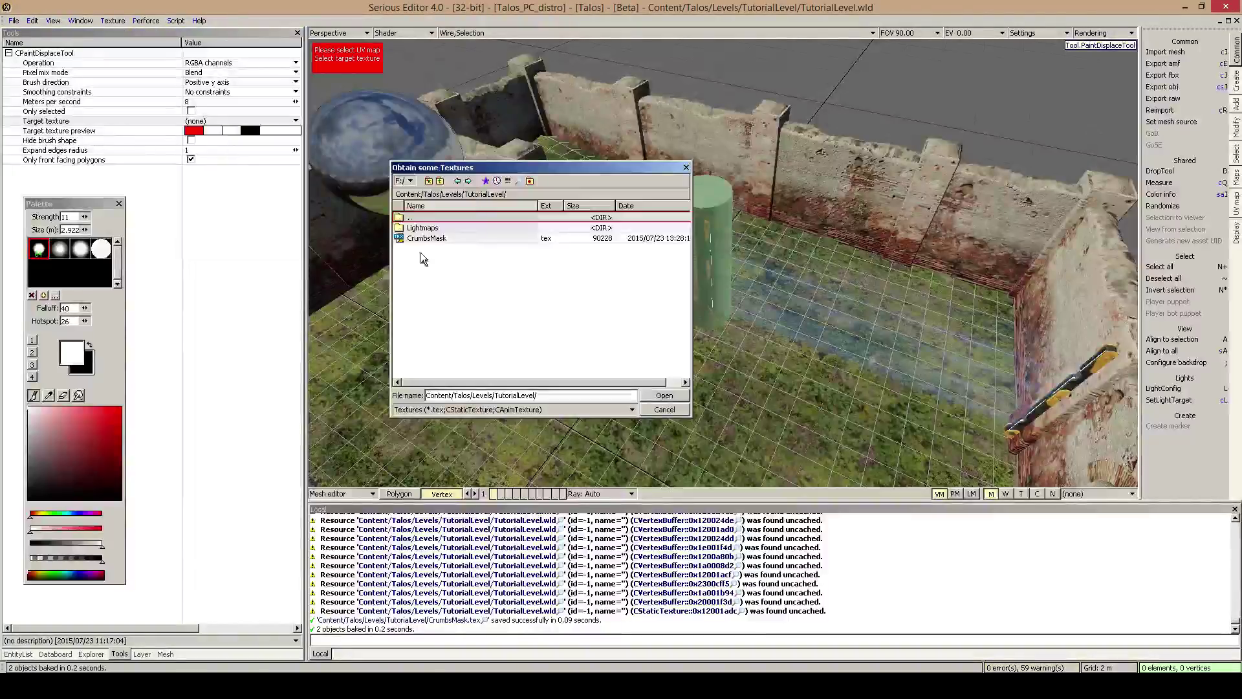
pyautogui.doubleClick(437, 237)
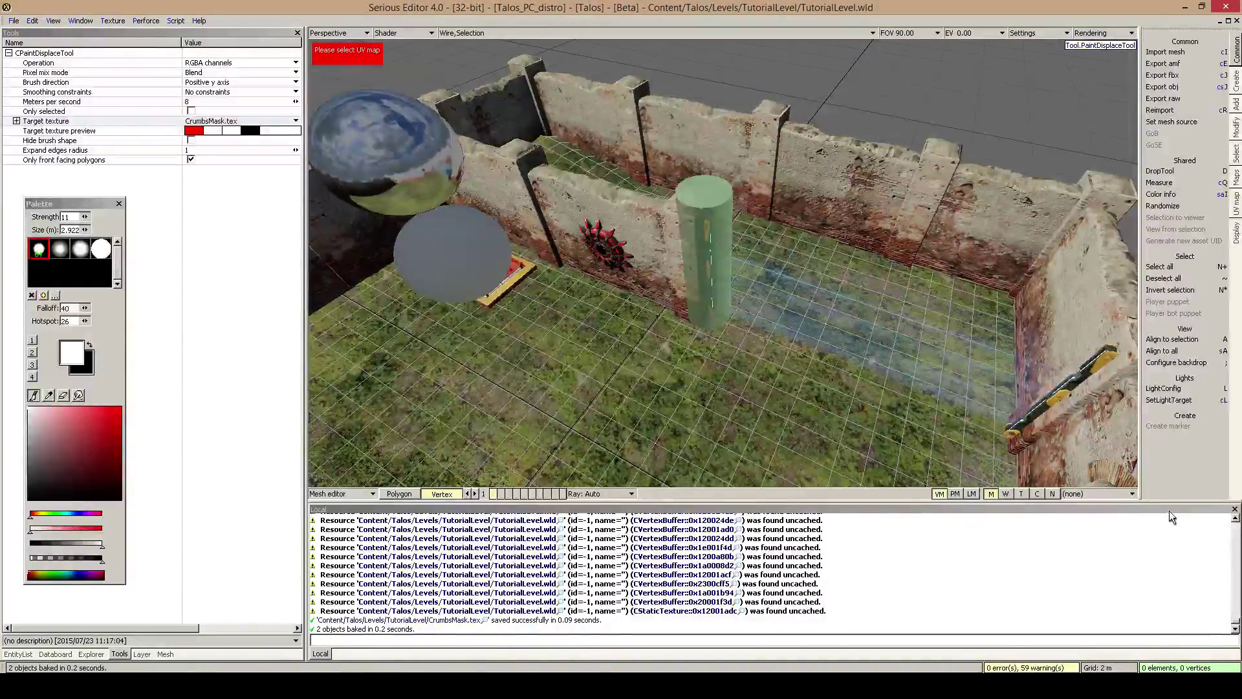
# Step: Select the Texture UV map for the ground mesh and raise the brush strength to 41
pyautogui.click(1023, 494)
pyautogui.click(1133, 494)
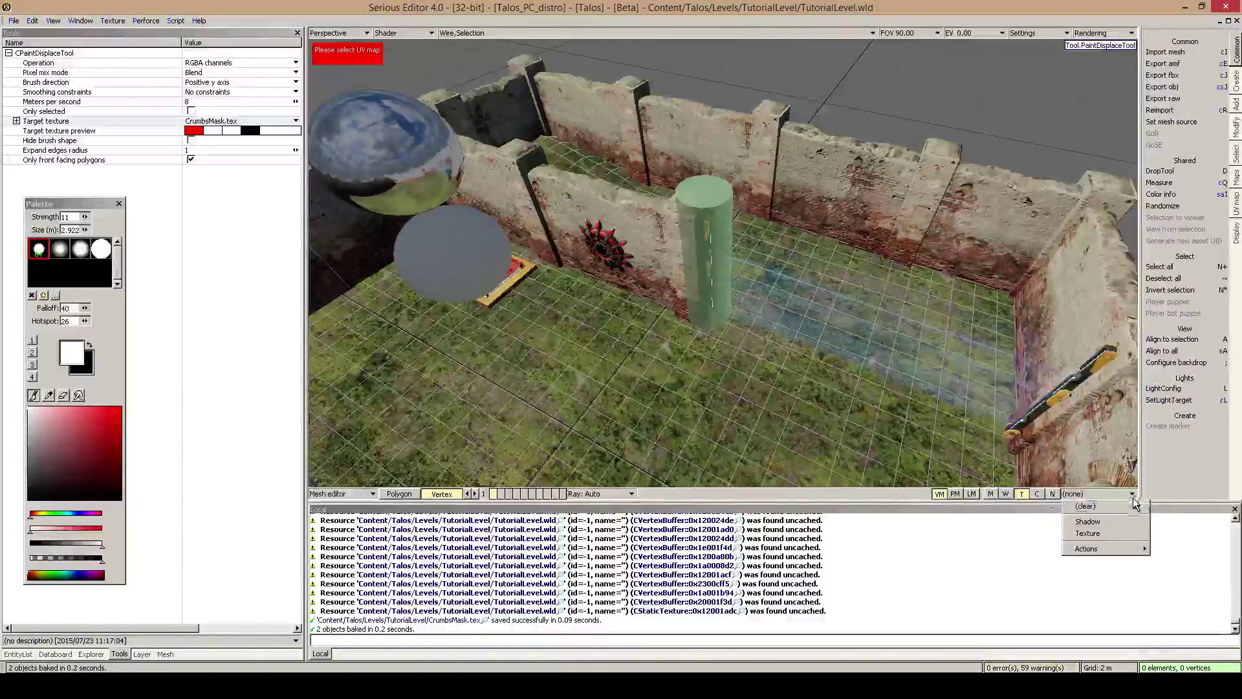
pyautogui.click(1092, 533)
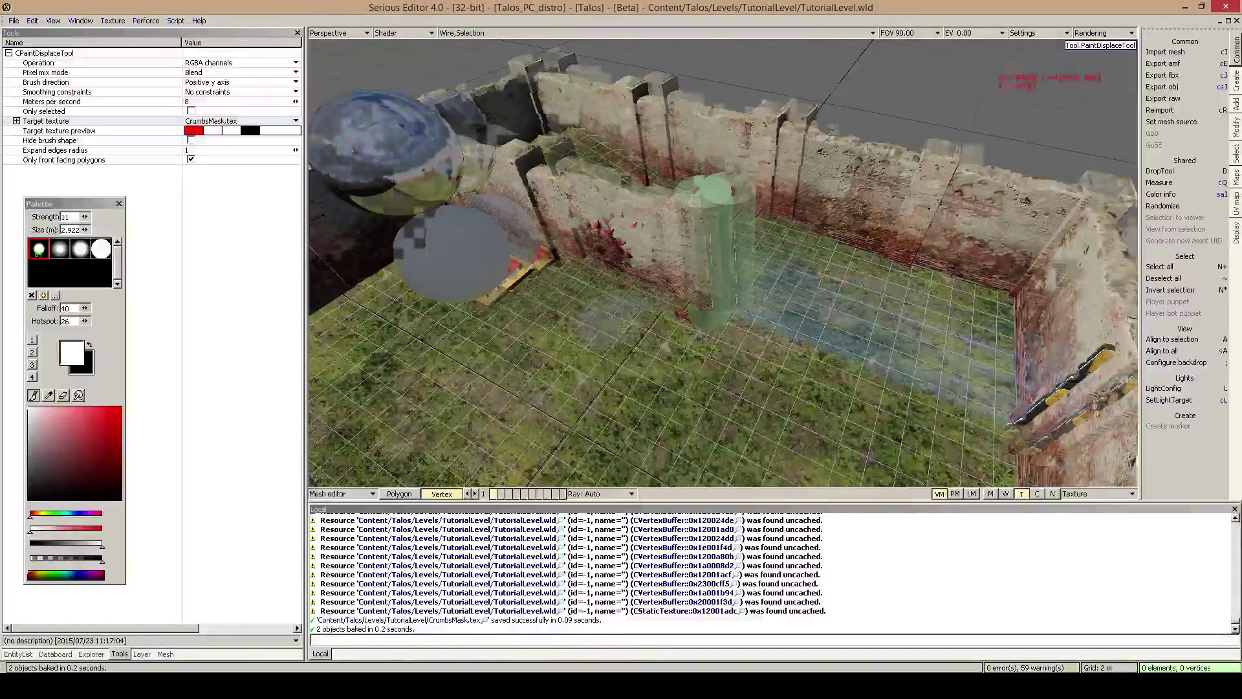
pyautogui.moveTo(599, 321); pyautogui.dragTo(609, 319, button='middle')
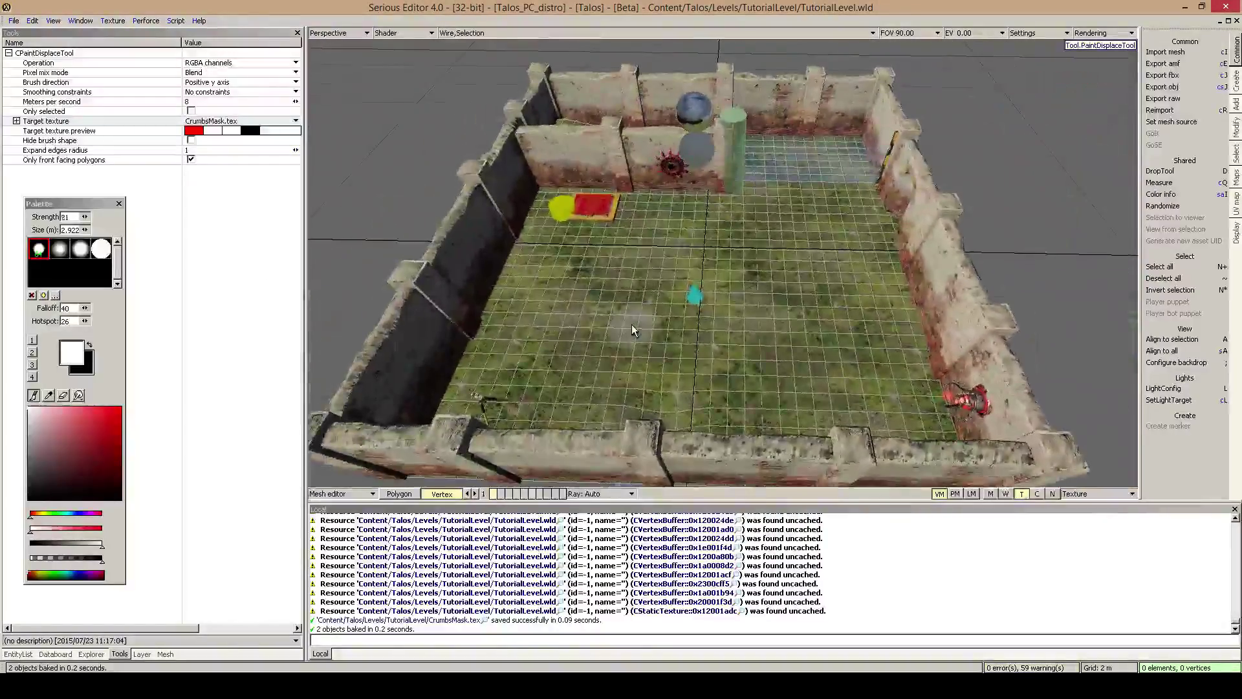
pyautogui.keyDown('shift'); pyautogui.scroll(4, 632, 324); pyautogui.keyUp('shift')
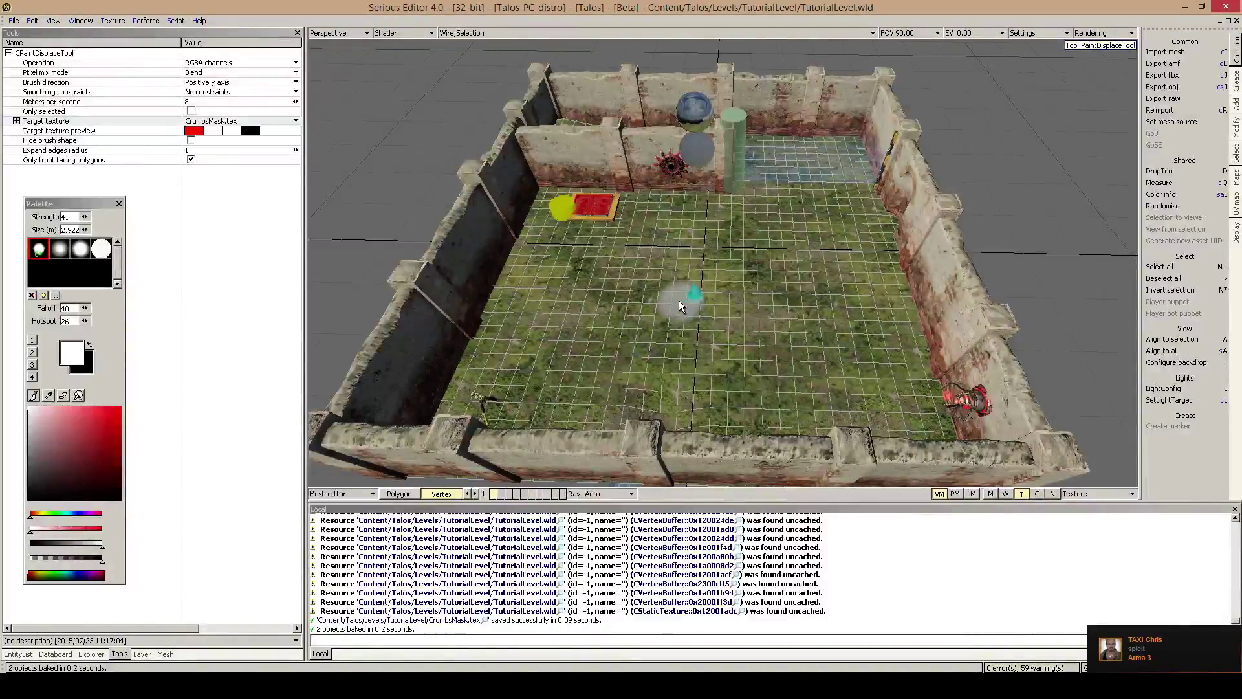
# Step: Leave mesh editing, select the Crumbs entity and examine the list of crumbs in its crumb config
pyautogui.press('Escape')
pyautogui.press('Escape')
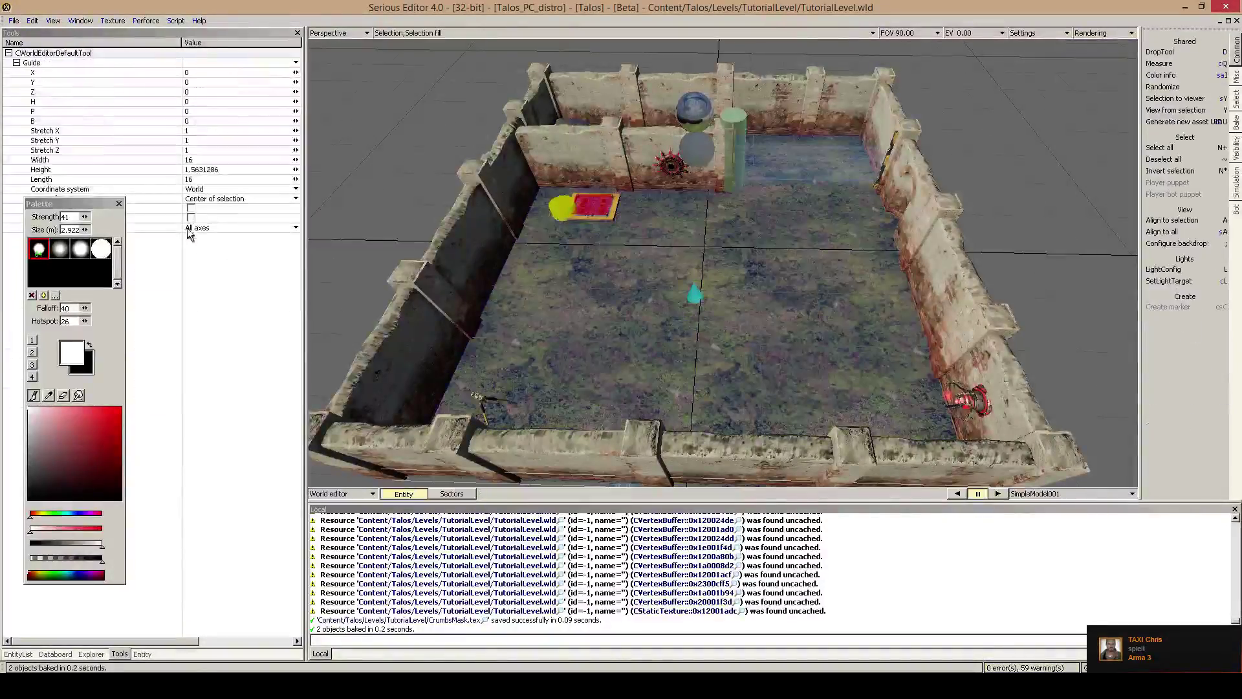
pyautogui.click(702, 300)
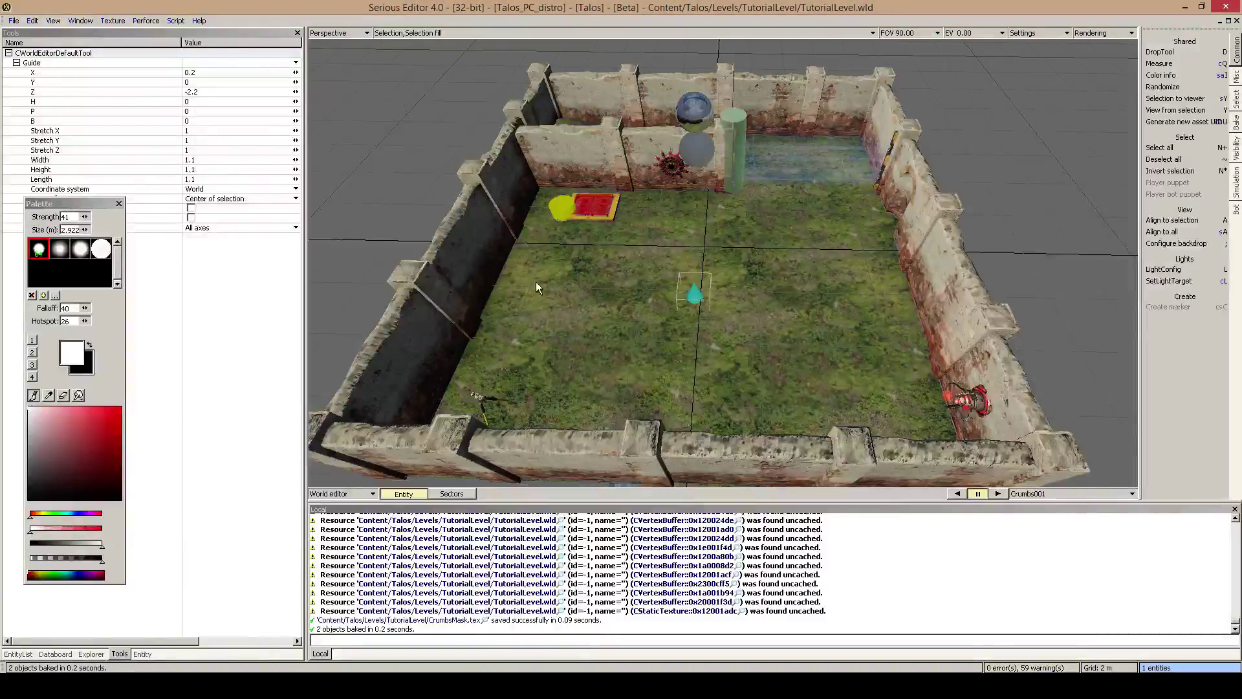
pyautogui.moveTo(86, 205); pyautogui.dragTo(620, 188)
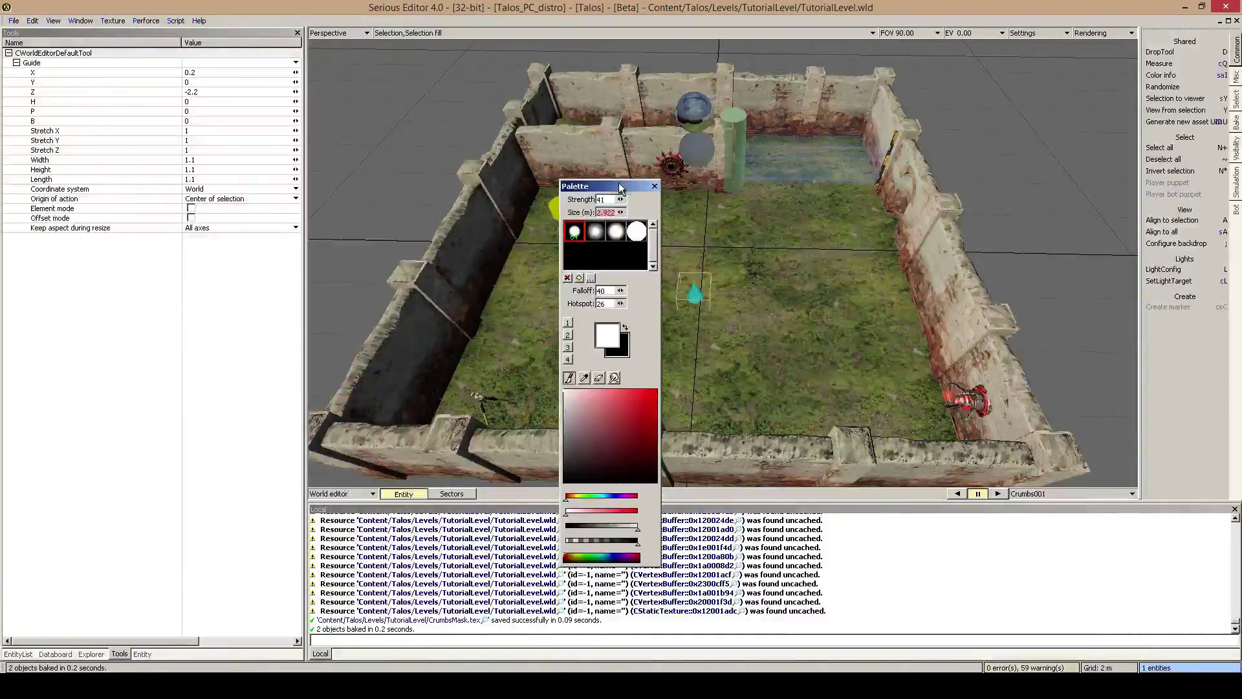
pyautogui.click(93, 655)
pyautogui.click(141, 654)
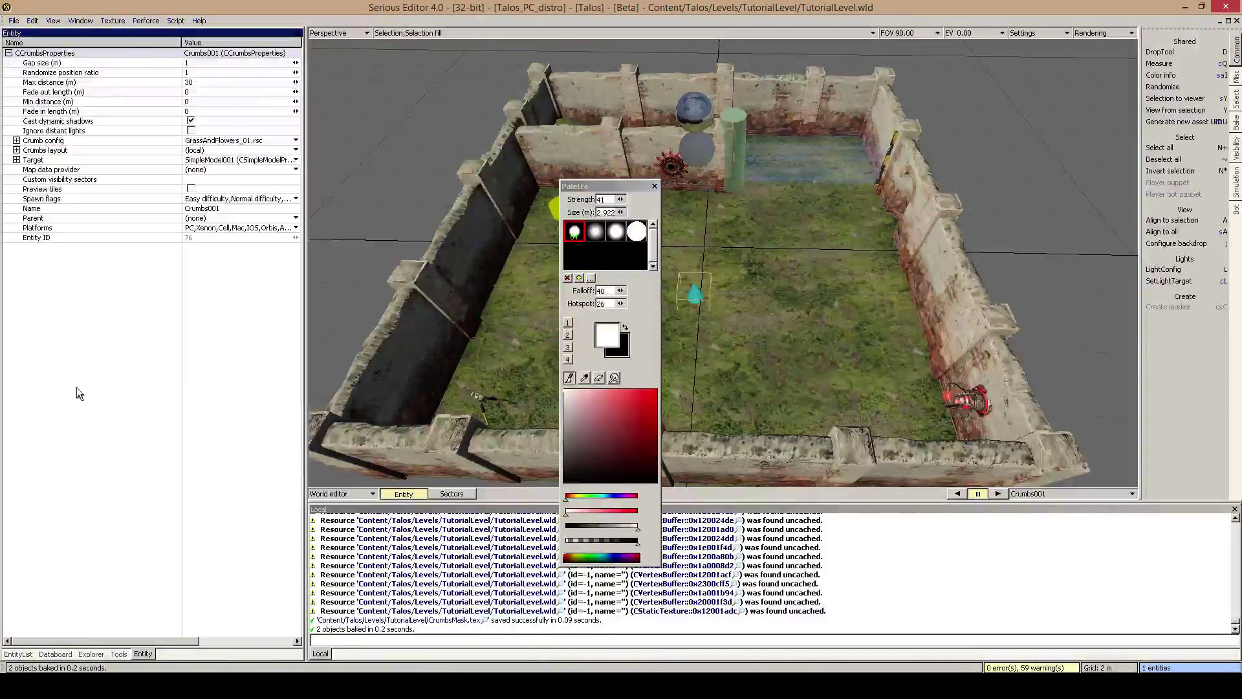
pyautogui.click(17, 141)
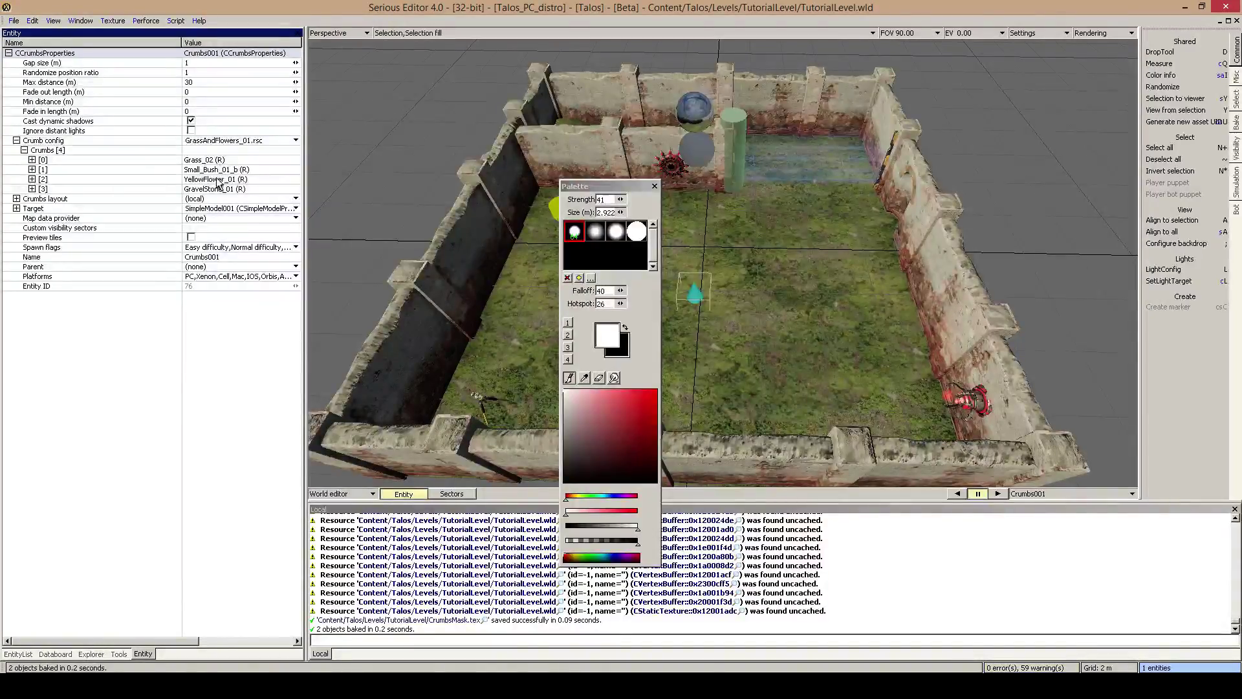
pyautogui.moveTo(597, 191); pyautogui.dragTo(139, 157)
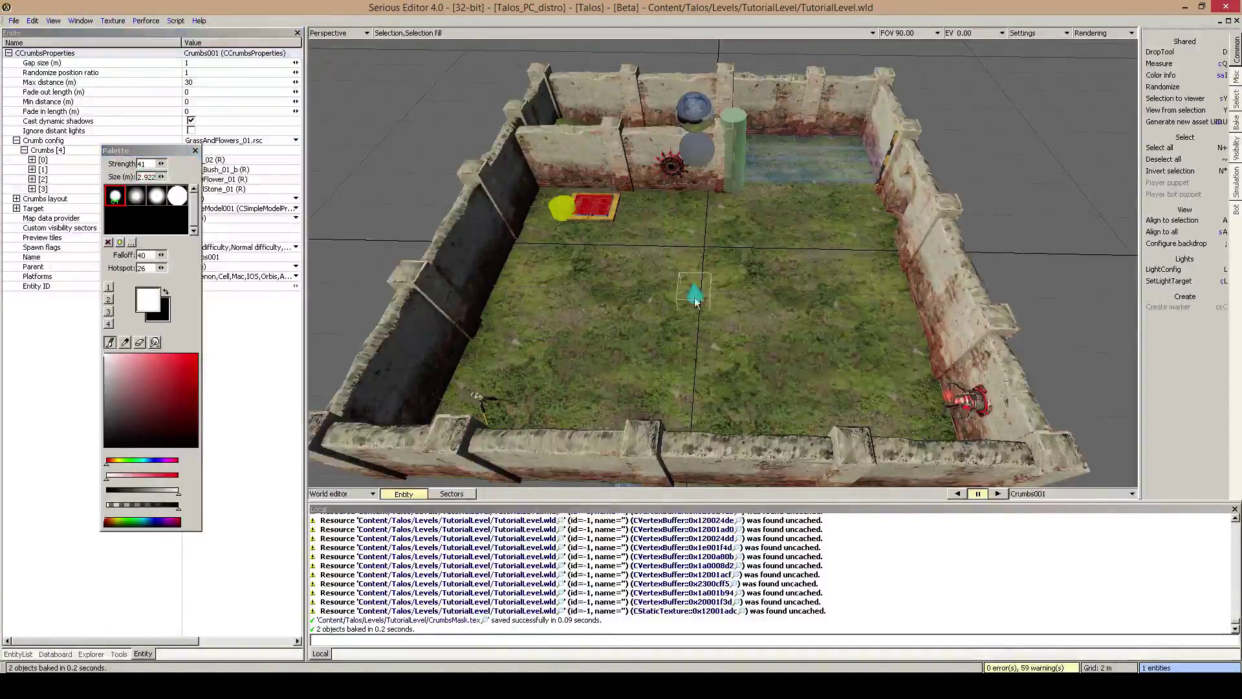
# Step: Return to mask painting on the ground mesh and set the brush size to 6.762 m and strength to 81
pyautogui.press('Tab')
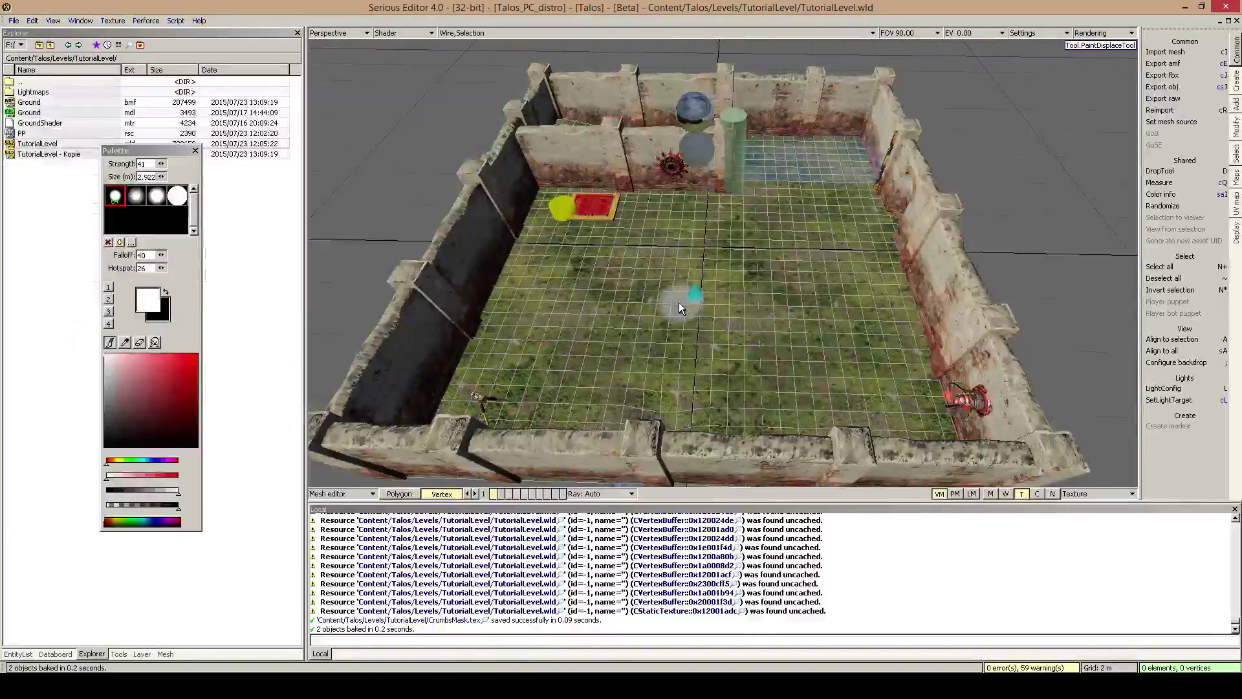
pyautogui.moveTo(163, 160); pyautogui.dragTo(166, 212)
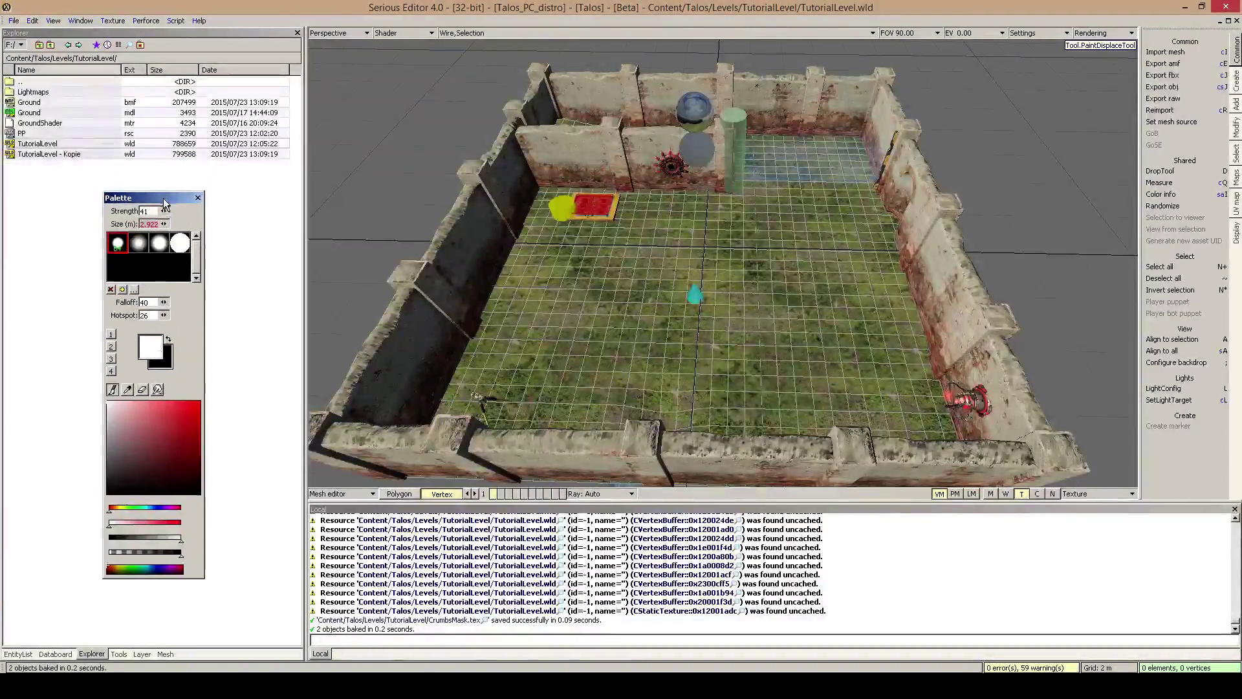
pyautogui.click(123, 654)
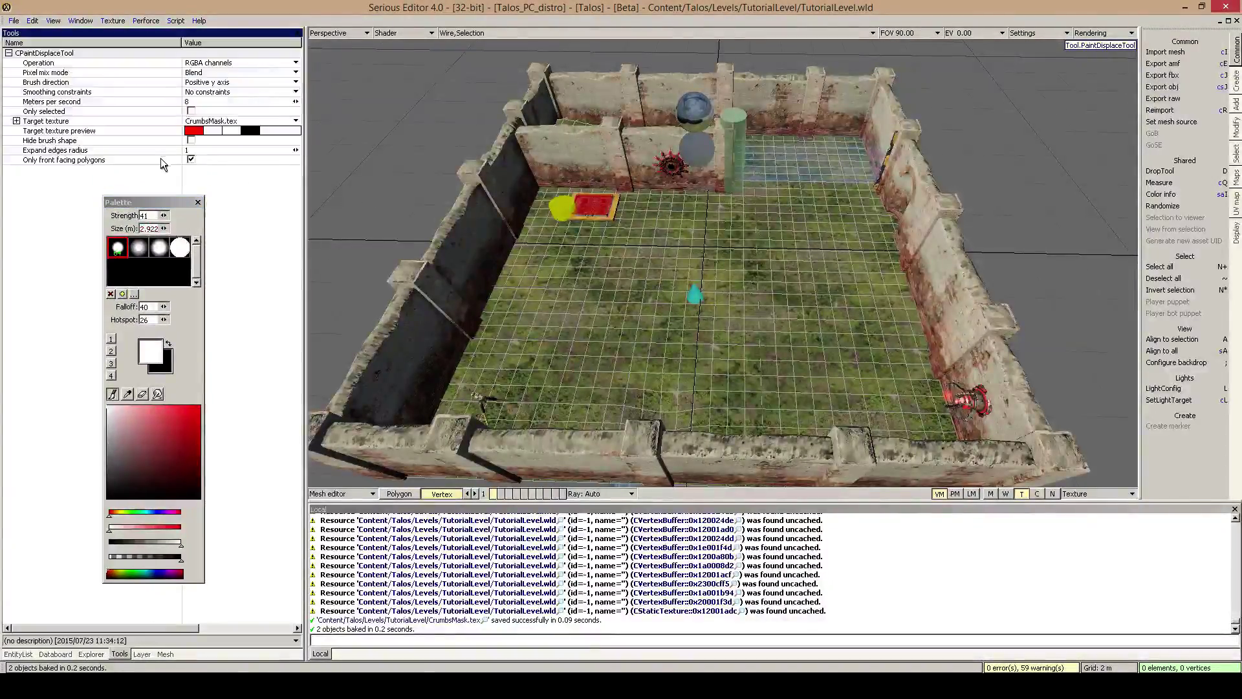
pyautogui.moveTo(156, 202); pyautogui.dragTo(151, 200)
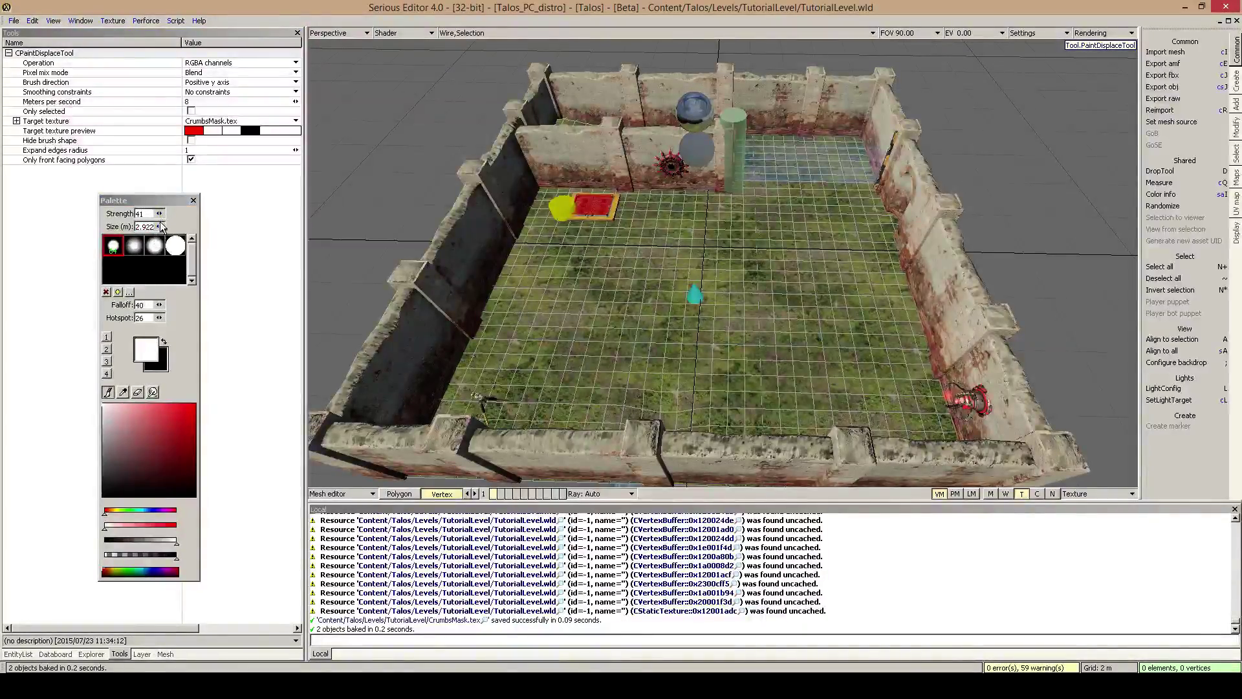
pyautogui.moveTo(159, 226); pyautogui.dragTo(175, 227)
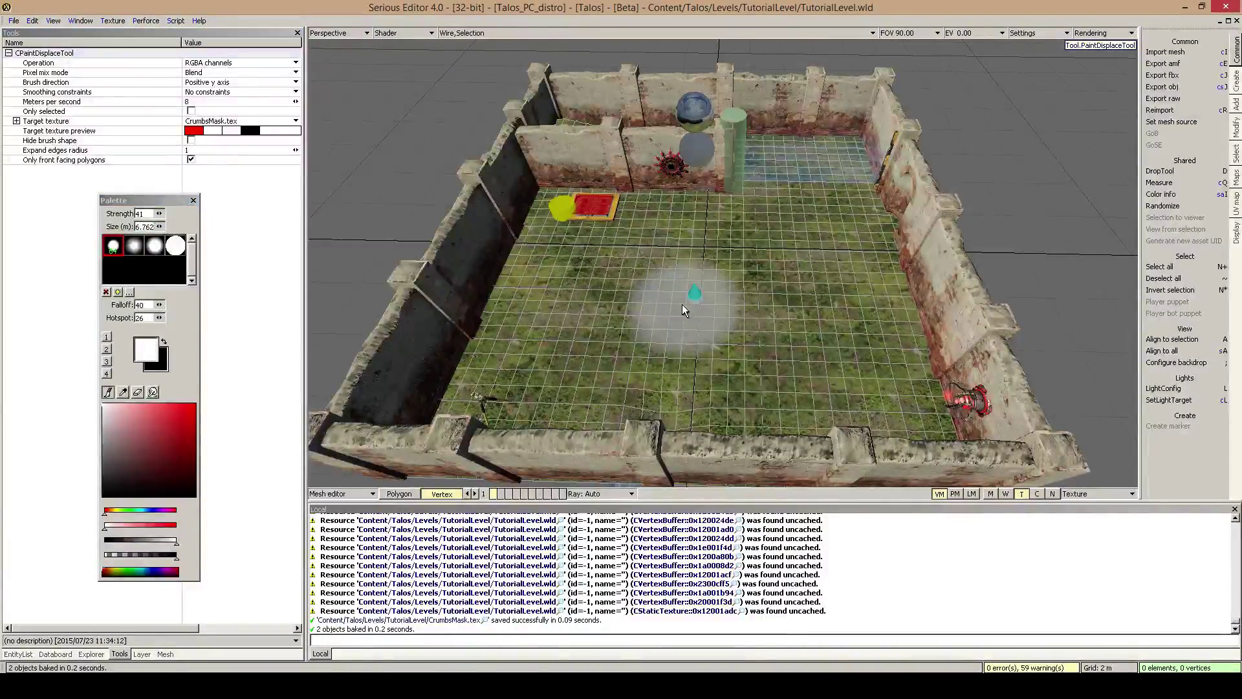
pyautogui.press('Tab')
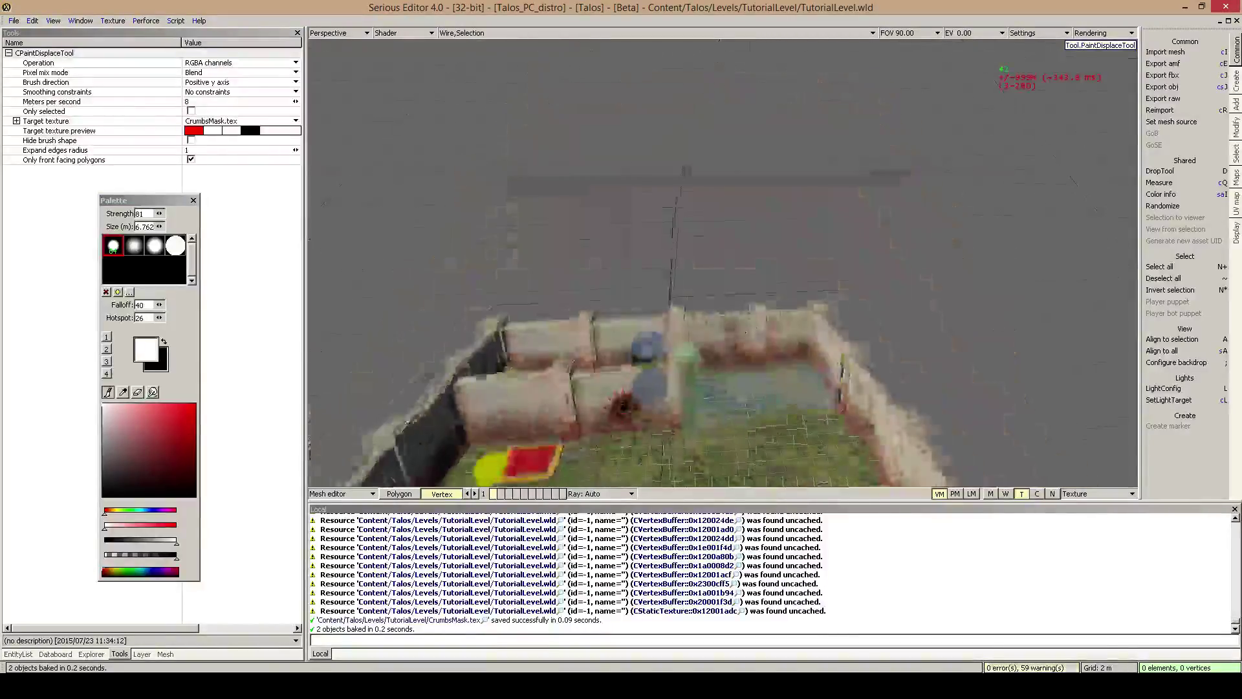
pyautogui.press('Tab')
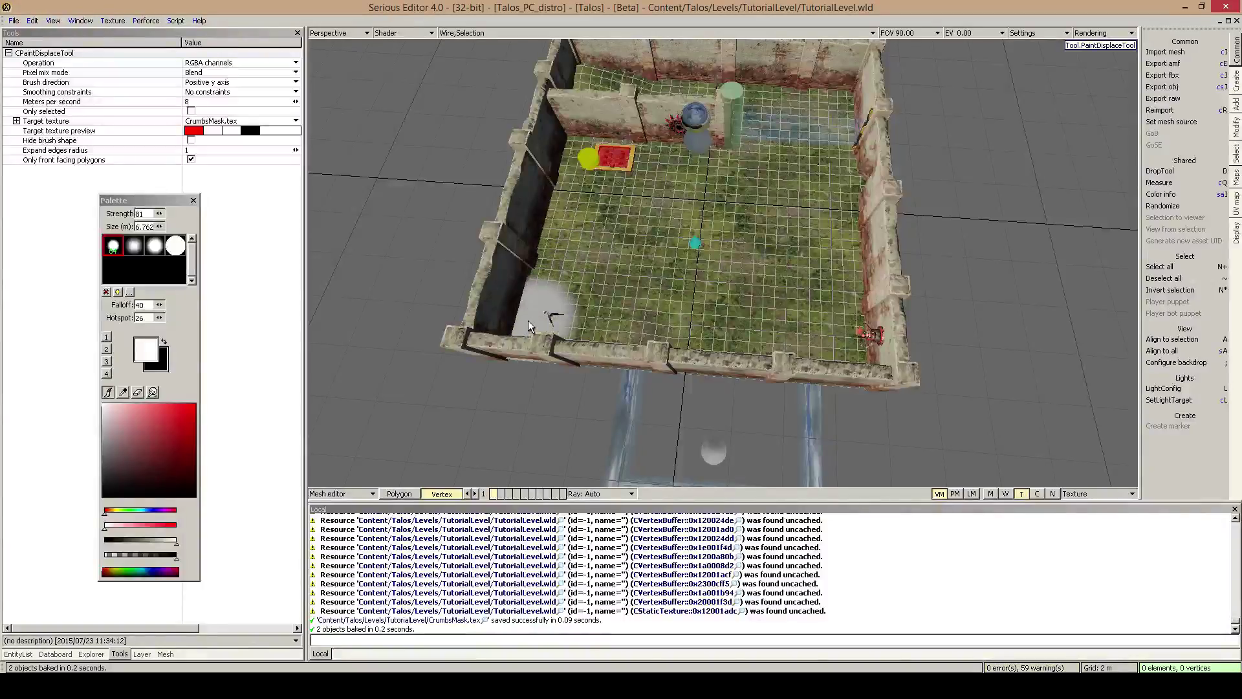
pyautogui.moveTo(268, 120)
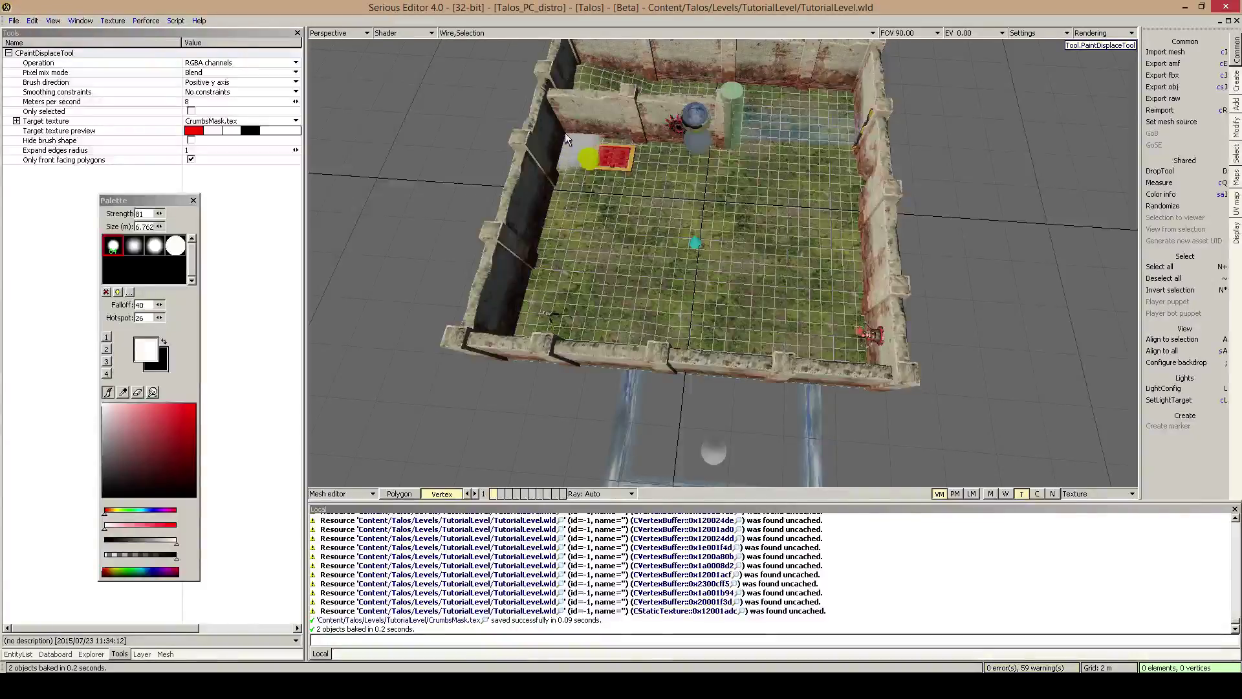
# Step: Set the brush size to 2.902 m and paint the crumbs mask on the ground beneath the red pad
pyautogui.moveTo(254, 117)
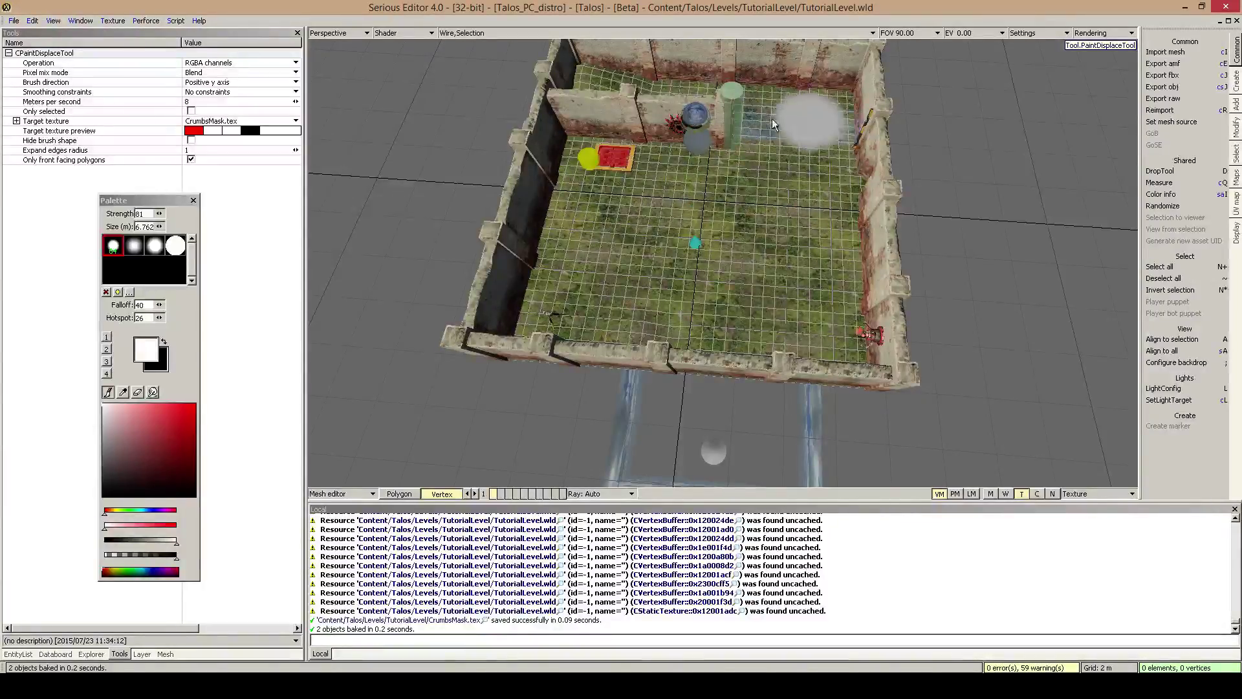
pyautogui.moveTo(214, 125)
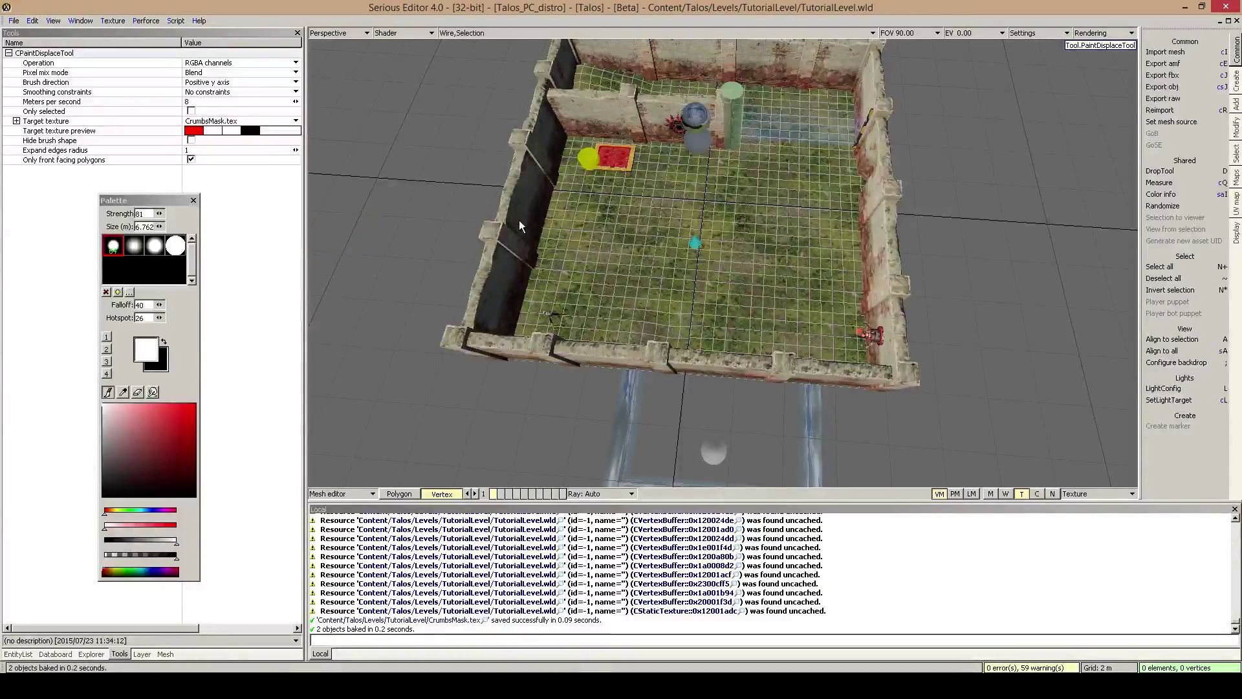
pyautogui.moveTo(618, 192); pyautogui.dragTo(662, 279, button='middle')
pyautogui.moveTo(661, 278)
pyautogui.mouseDown(button='right')
pyautogui.moveTo(583, 388)
pyautogui.moveTo(517, 414)
pyautogui.moveTo(517, 388)
pyautogui.moveTo(768, 323)
pyautogui.moveTo(776, 349)
pyautogui.moveTo(837, 334)
pyautogui.mouseUp(button='right')
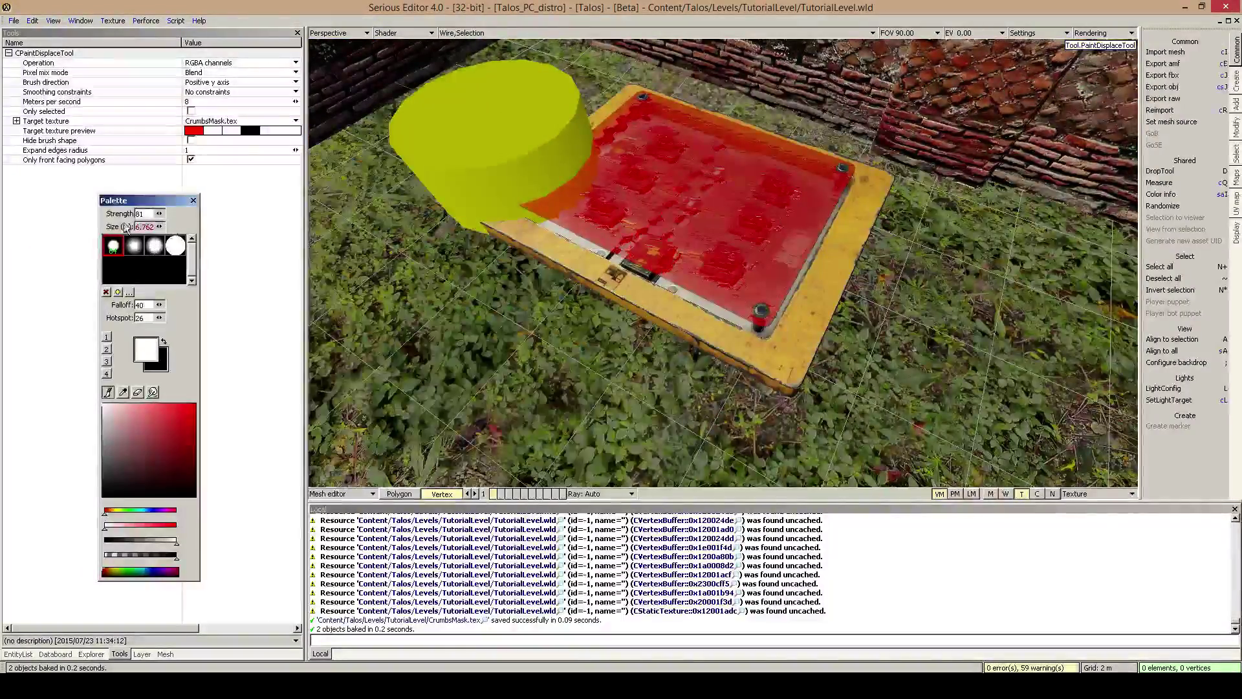
pyautogui.moveTo(159, 226); pyautogui.dragTo(146, 226)
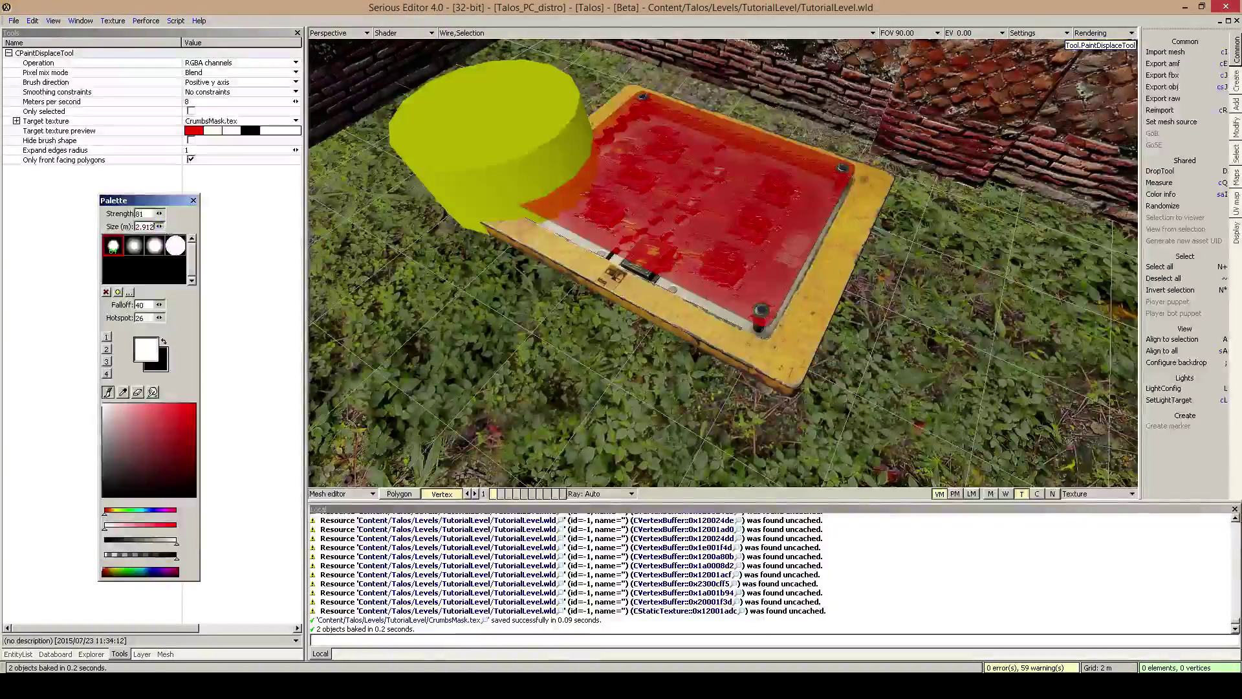
pyautogui.moveTo(662, 208)
pyautogui.mouseDown()
pyautogui.moveTo(681, 231)
pyautogui.moveTo(665, 220)
pyautogui.mouseUp()
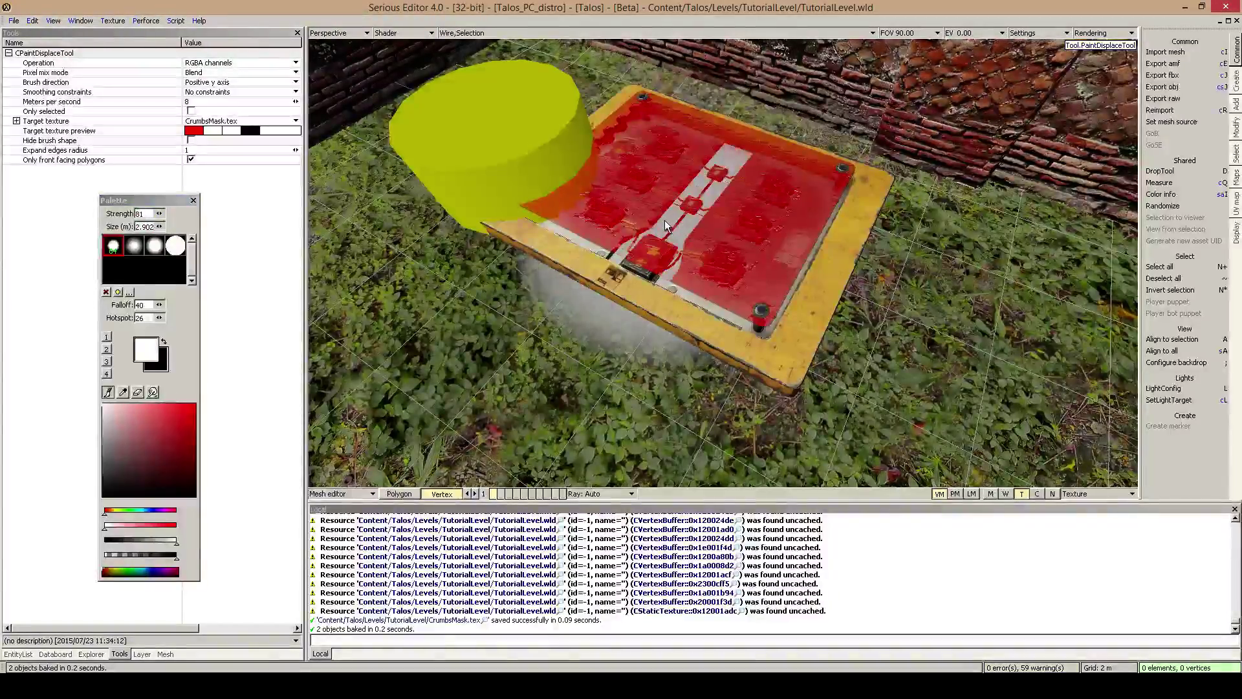
pyautogui.moveTo(665, 220)
pyautogui.mouseDown(button='middle')
pyautogui.moveTo(632, 244)
pyautogui.moveTo(666, 214)
pyautogui.mouseUp(button='middle')
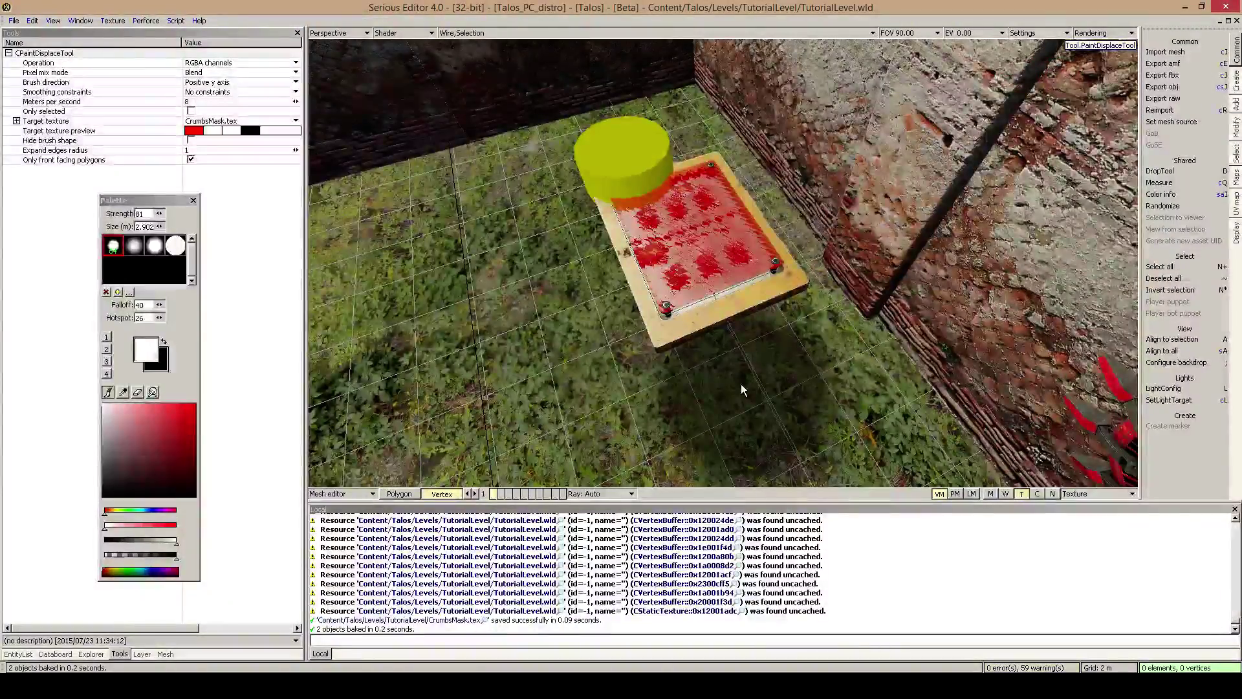
# Step: Paint more of the mask under the red pad, check the CrumbsMask.tex preview and undo the last stroke
pyautogui.moveTo(541, 311)
pyautogui.mouseDown()
pyautogui.moveTo(555, 302)
pyautogui.moveTo(649, 329)
pyautogui.moveTo(598, 307)
pyautogui.moveTo(716, 304)
pyautogui.moveTo(703, 236)
pyautogui.moveTo(673, 273)
pyautogui.mouseUp()
pyautogui.press('Tab')
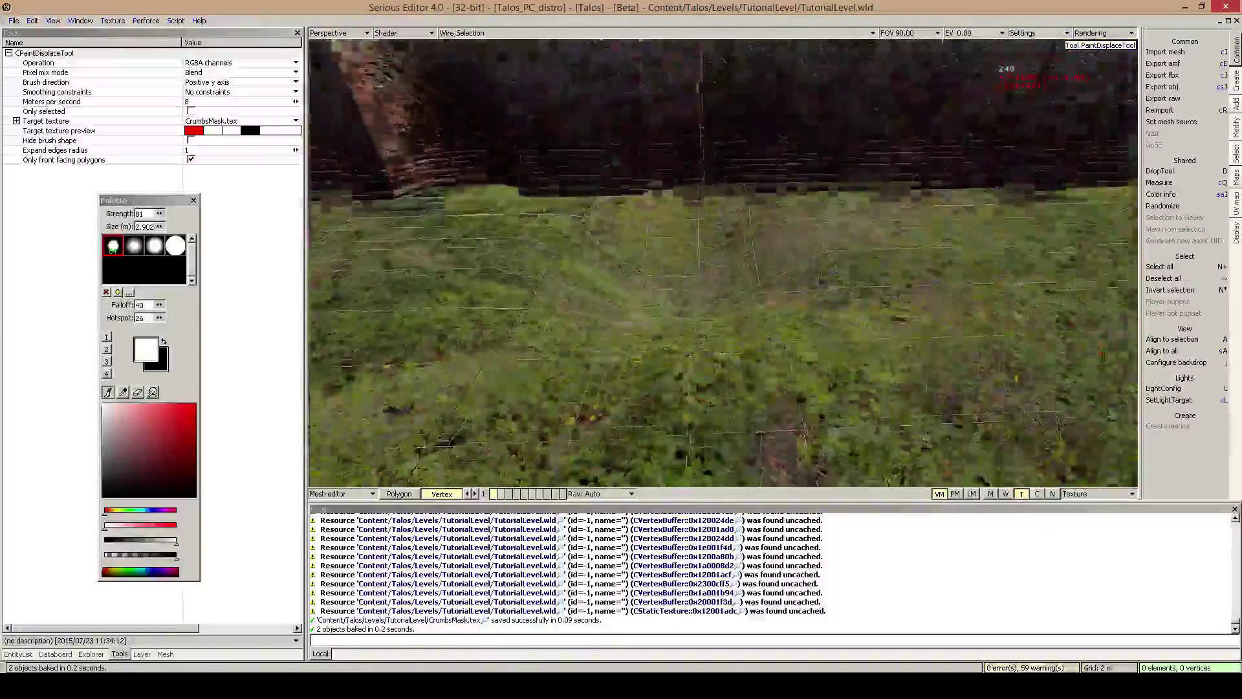
pyautogui.moveTo(689, 259)
pyautogui.mouseDown(button='right')
pyautogui.moveTo(695, 249)
pyautogui.moveTo(677, 284)
pyautogui.mouseUp(button='right')
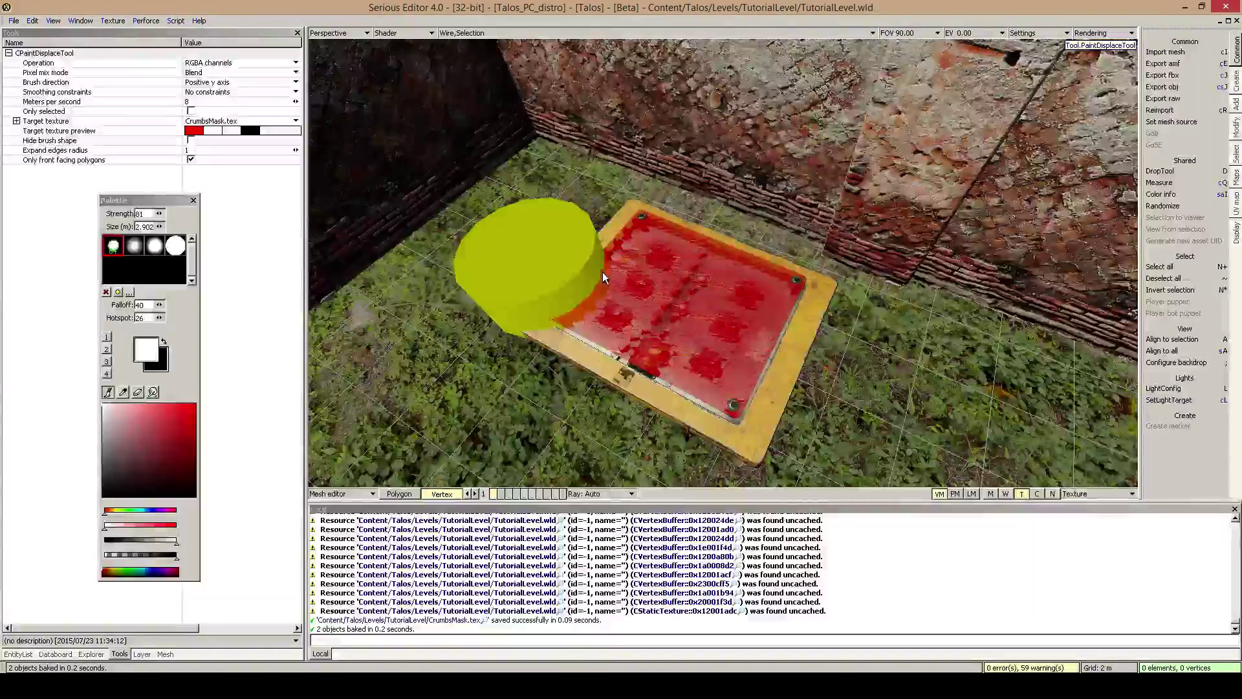
pyautogui.moveTo(668, 307)
pyautogui.mouseDown()
pyautogui.moveTo(763, 355)
pyautogui.moveTo(751, 339)
pyautogui.mouseUp()
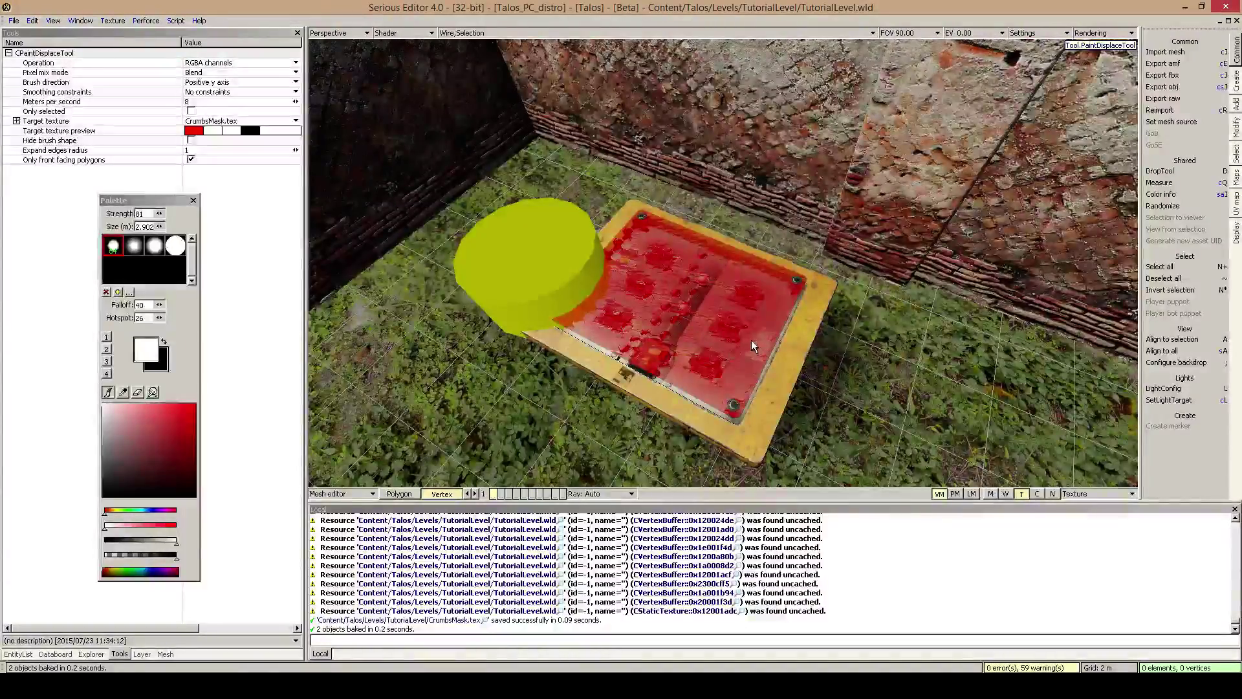
pyautogui.moveTo(272, 123)
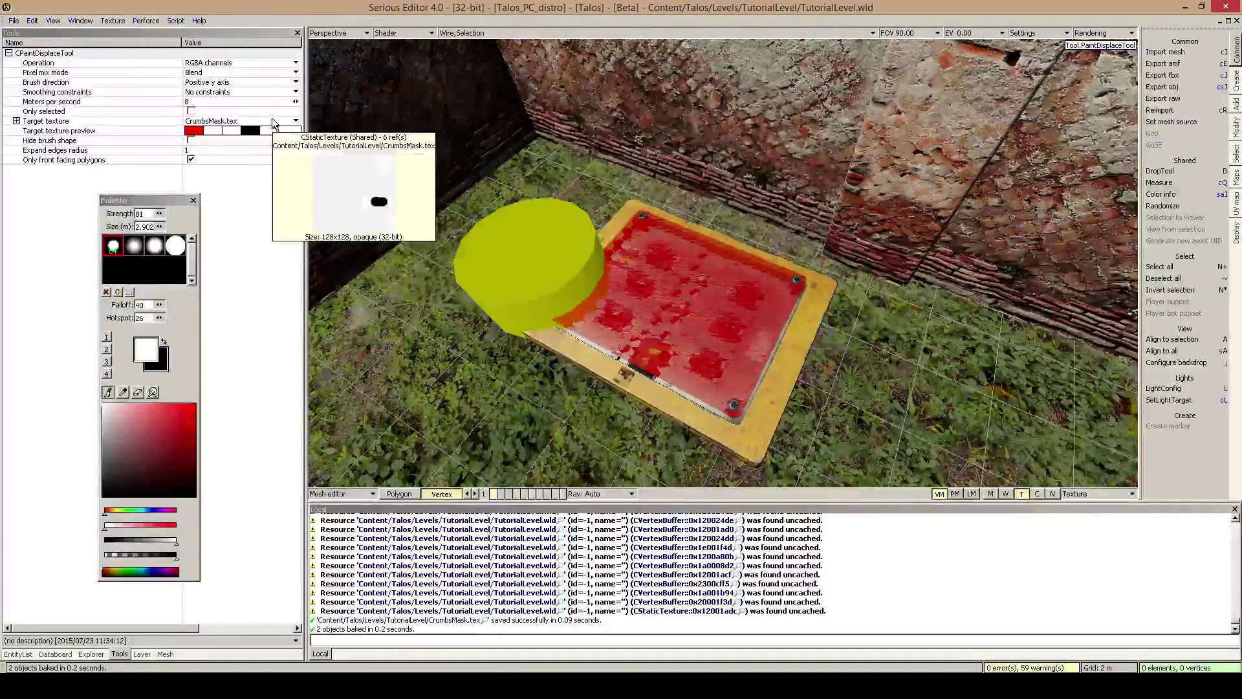
pyautogui.hotkey('ctrl', 'z')
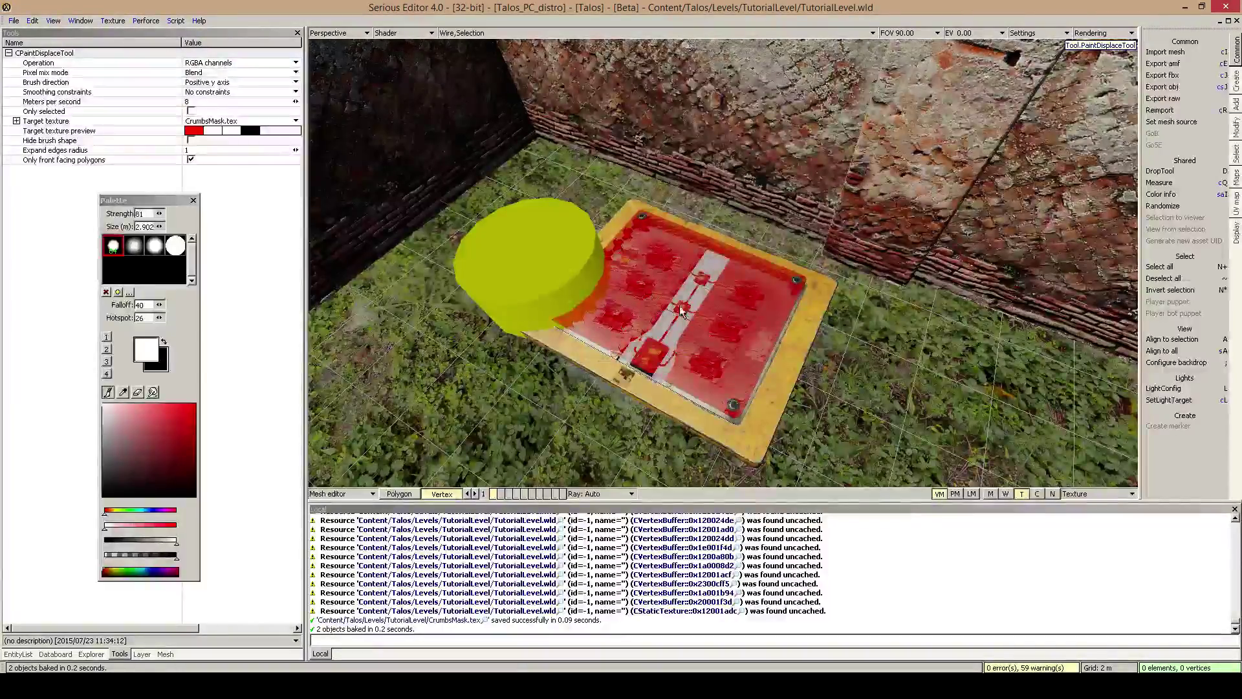
# Step: Leave the paint tool and mesh editing, then select the Crumbs entity and show its properties
pyautogui.moveTo(793, 382)
pyautogui.mouseDown(button='middle')
pyautogui.moveTo(867, 407)
pyautogui.moveTo(802, 382)
pyautogui.mouseUp(button='middle')
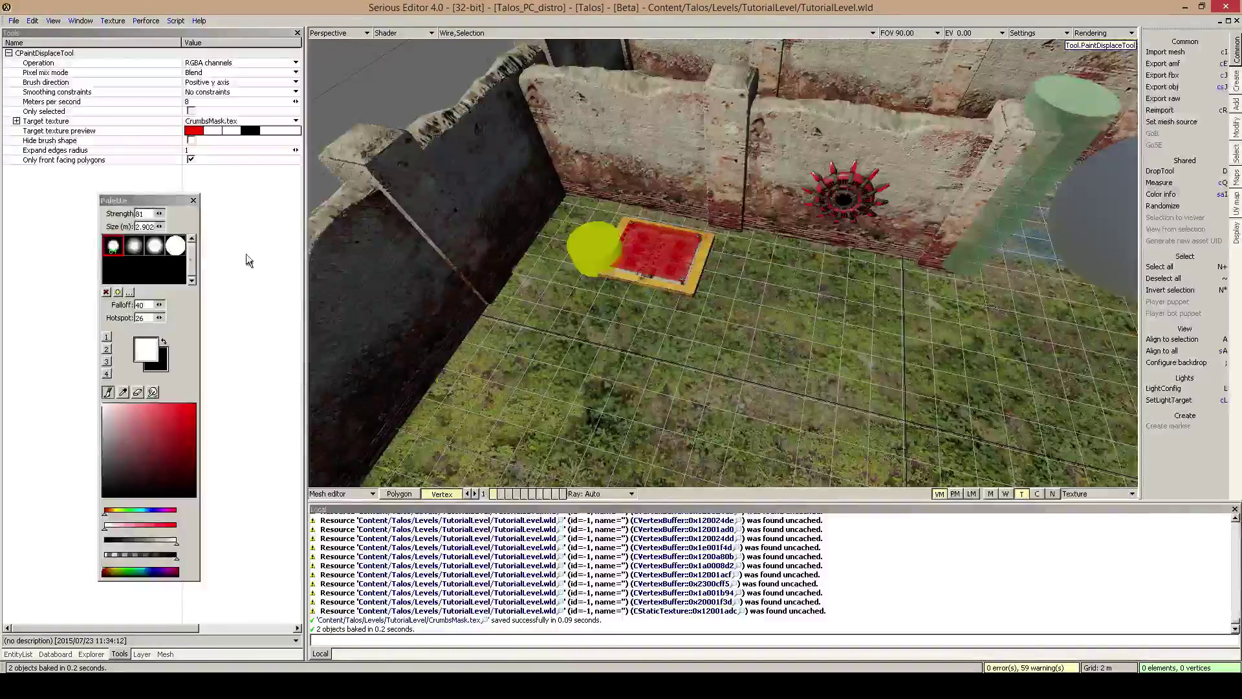
pyautogui.press('d')
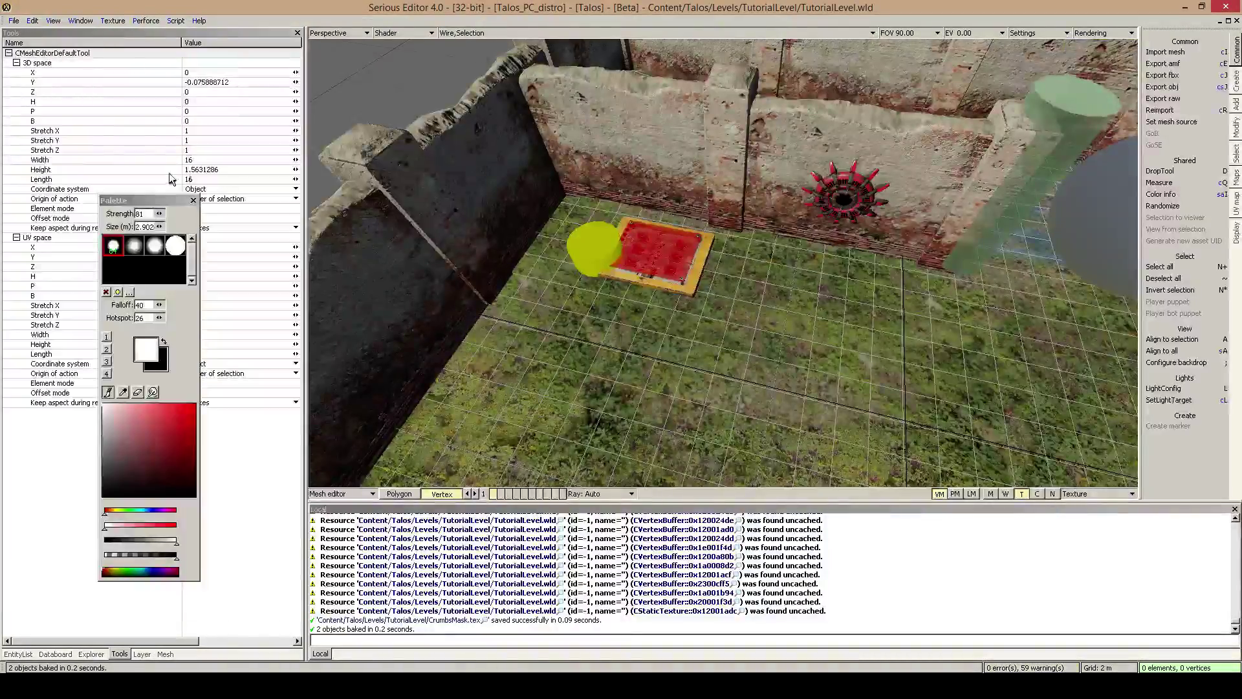
pyautogui.click(195, 202)
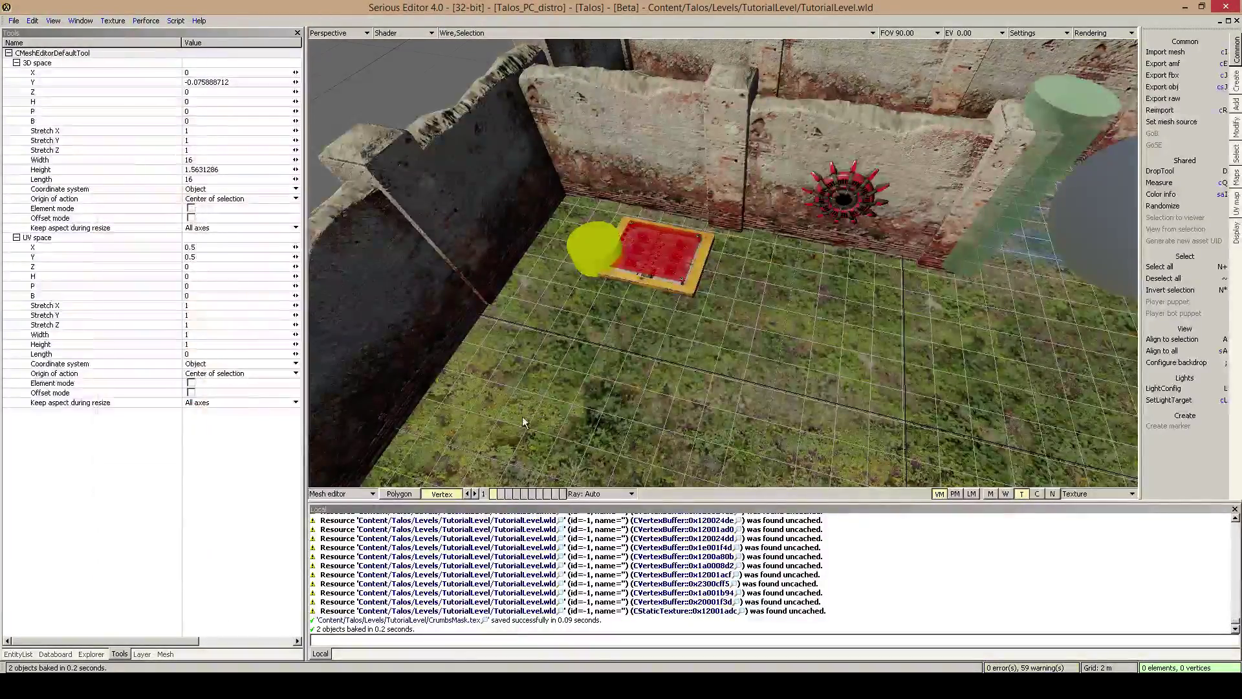
pyautogui.click(363, 491)
pyautogui.moveTo(602, 395); pyautogui.dragTo(259, 370, button='middle')
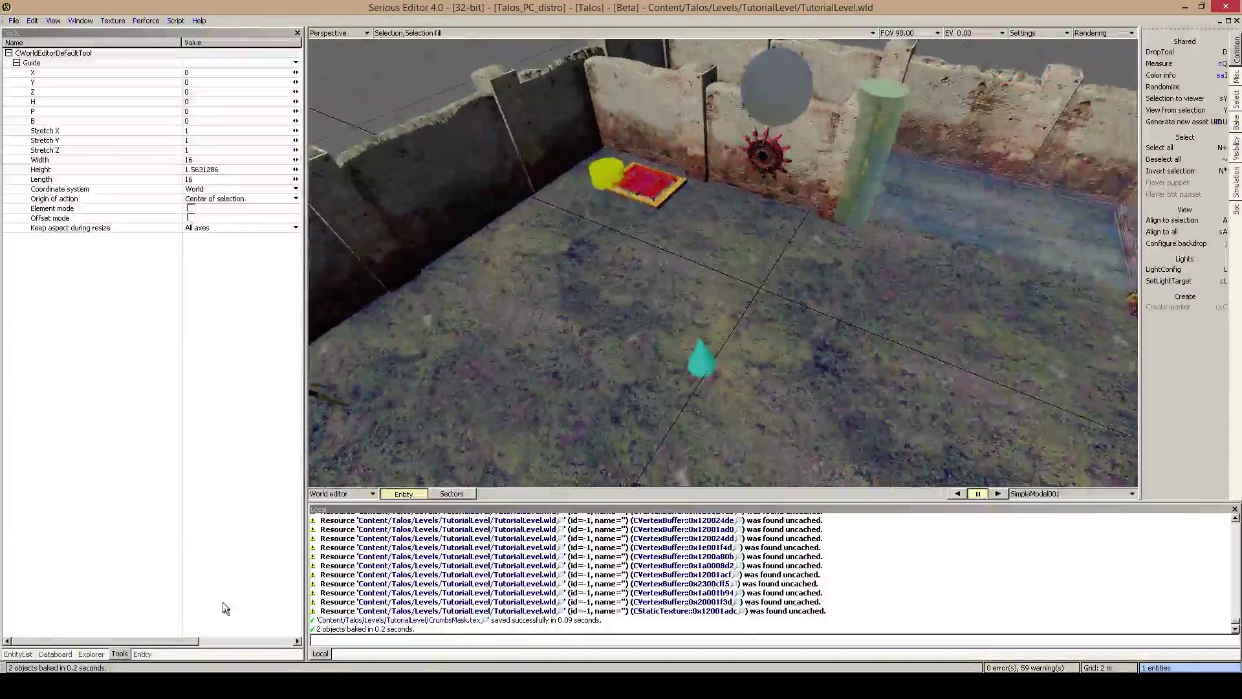
pyautogui.click(663, 374)
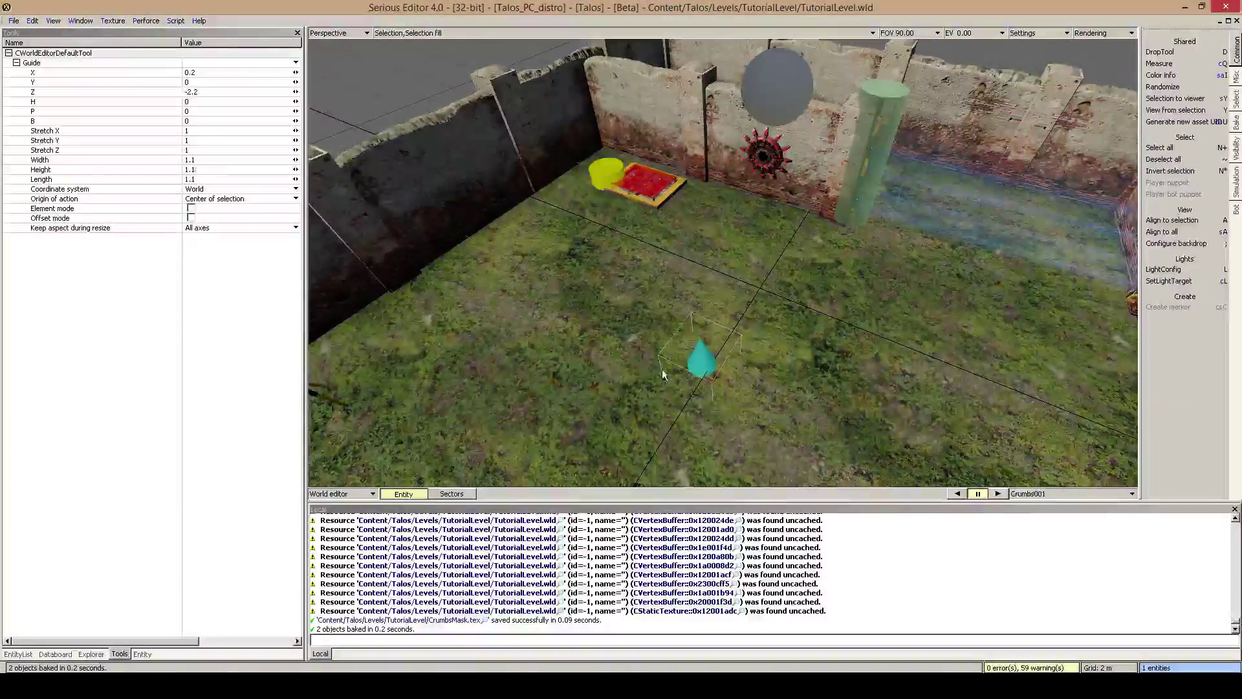
pyautogui.click(143, 654)
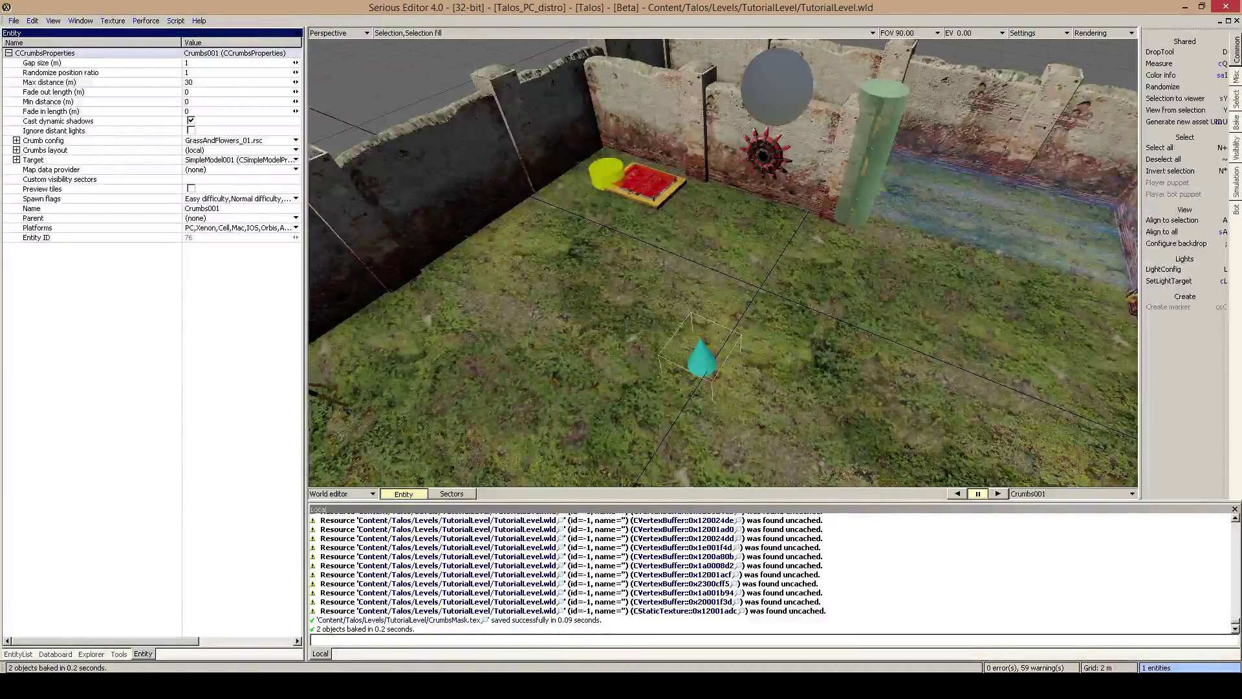
# Step: Save the CrumbsMask.tex assigned as crumb chance mask in the Crumbs layout baker and rebake the crumbs
pyautogui.click(16, 150)
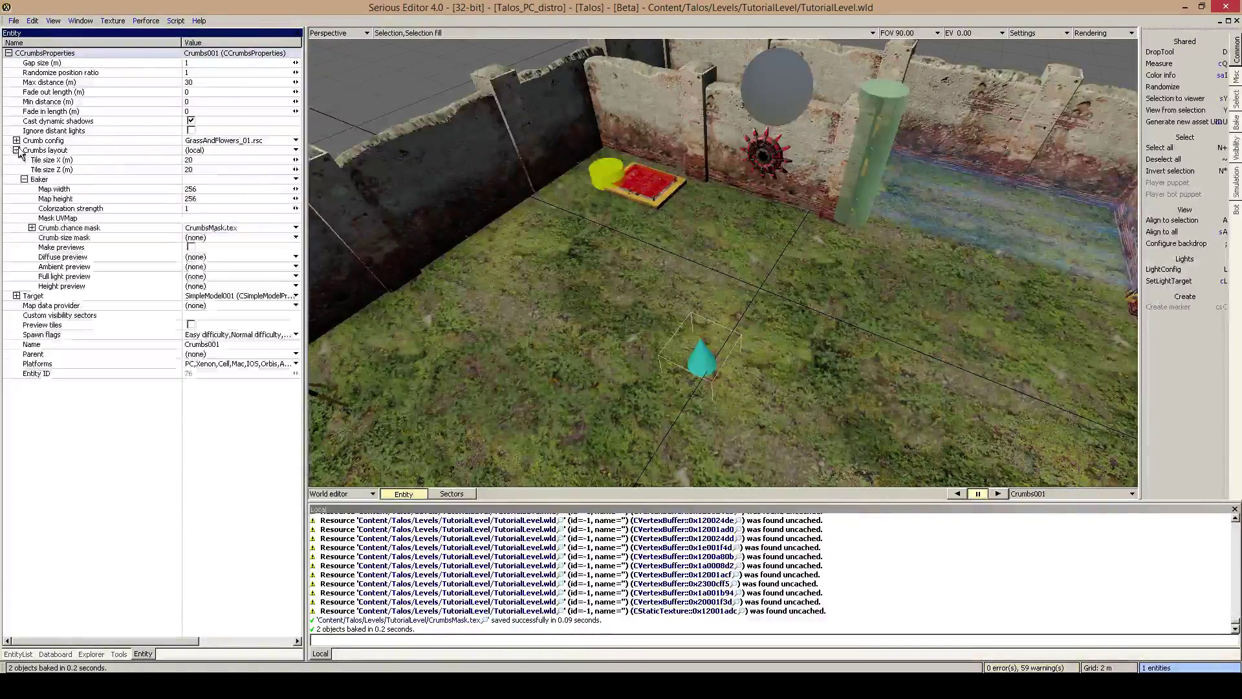
pyautogui.click(231, 236)
pyautogui.click(220, 271)
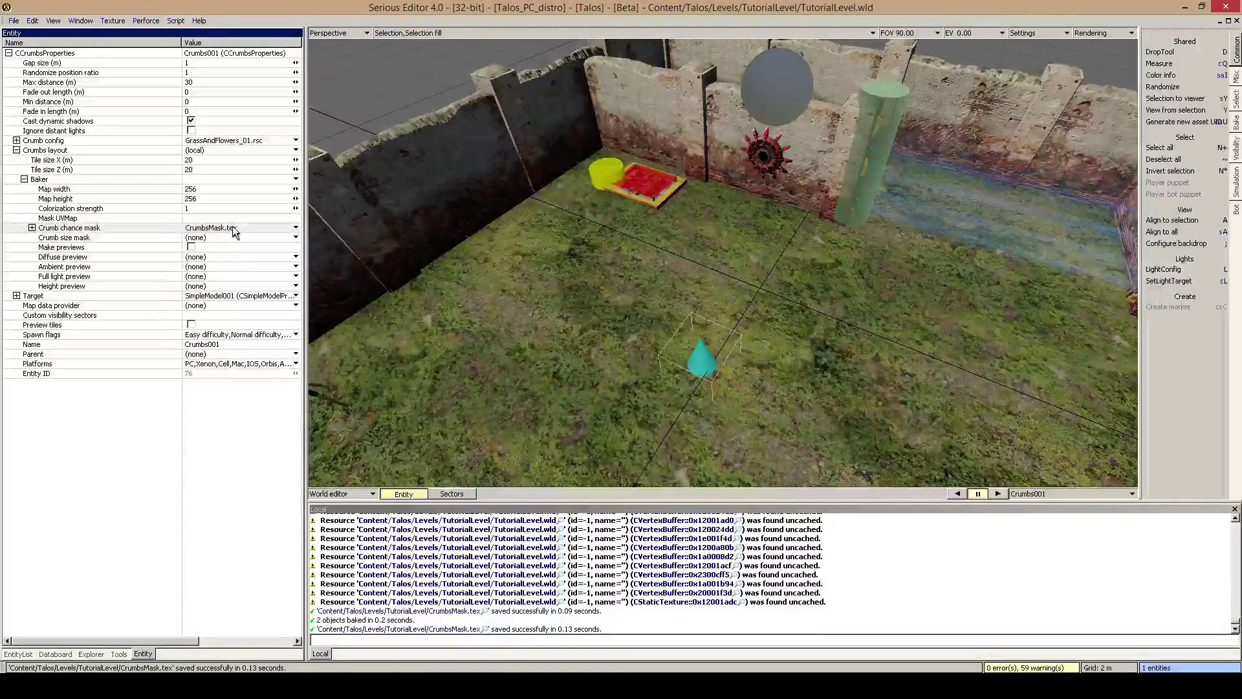
pyautogui.moveTo(234, 231)
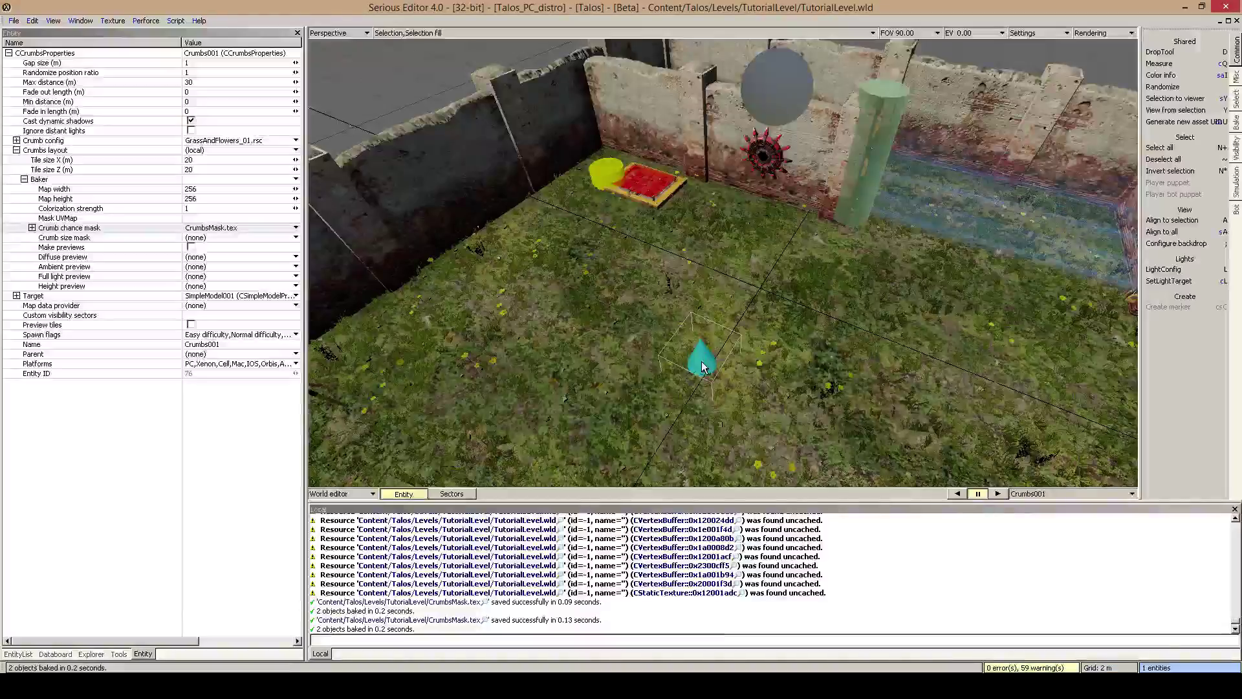
# Step: Examine how the baked vegetation is distributed over the walled ground
pyautogui.moveTo(701, 367); pyautogui.dragTo(1021, 185, button='middle')
pyautogui.moveTo(723, 263)
pyautogui.mouseDown(button='middle')
pyautogui.moveTo(757, 235)
pyautogui.moveTo(695, 187)
pyautogui.moveTo(705, 272)
pyautogui.moveTo(841, 349)
pyautogui.moveTo(722, 304)
pyautogui.moveTo(705, 285)
pyautogui.moveTo(723, 258)
pyautogui.moveTo(550, 272)
pyautogui.moveTo(906, 259)
pyautogui.moveTo(1028, 272)
pyautogui.moveTo(1048, 330)
pyautogui.moveTo(750, 282)
pyautogui.moveTo(737, 239)
pyautogui.moveTo(712, 252)
pyautogui.moveTo(905, 272)
pyautogui.moveTo(776, 311)
pyautogui.moveTo(970, 284)
pyautogui.moveTo(692, 259)
pyautogui.moveTo(905, 262)
pyautogui.moveTo(918, 311)
pyautogui.moveTo(731, 265)
pyautogui.mouseUp(button='middle')
pyautogui.moveTo(844, 139); pyautogui.dragTo(796, 171, button='right')
pyautogui.moveTo(722, 262); pyautogui.dragTo(931, 368, button='middle')
pyautogui.moveTo(706, 359); pyautogui.dragTo(744, 323, button='middle')
pyautogui.moveTo(707, 353)
pyautogui.mouseDown(button='right')
pyautogui.moveTo(706, 336)
pyautogui.moveTo(707, 366)
pyautogui.mouseUp(button='right')
pyautogui.press('1')
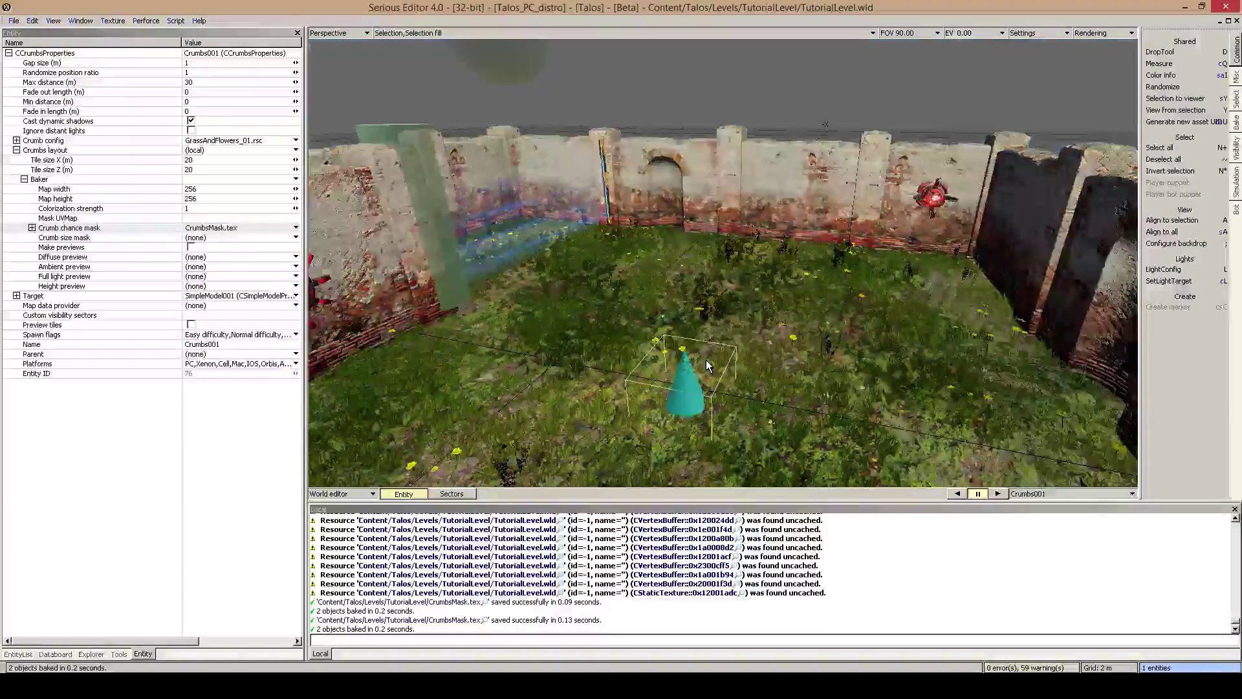
# Step: Select the probe light above the level and bake it
pyautogui.click(514, 72)
pyautogui.moveTo(514, 72); pyautogui.dragTo(501, 48, button='right')
pyautogui.press('a')
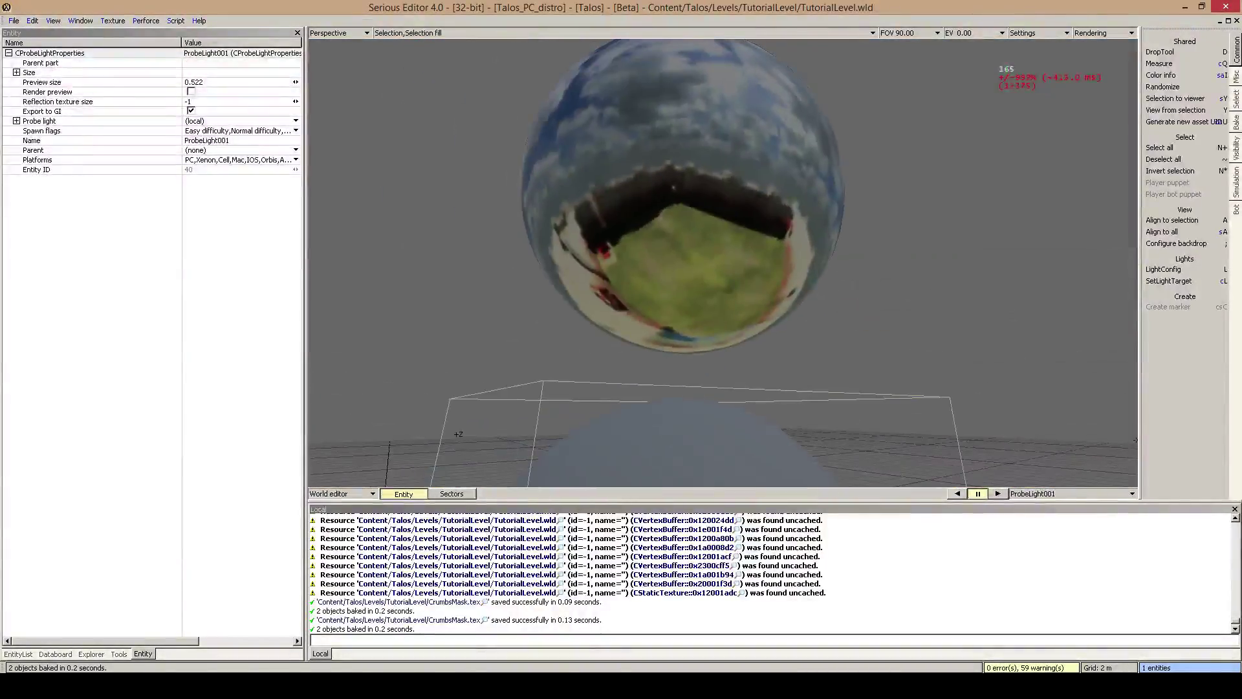
pyautogui.moveTo(665, 207); pyautogui.dragTo(672, 266, button='right')
pyautogui.press('b')
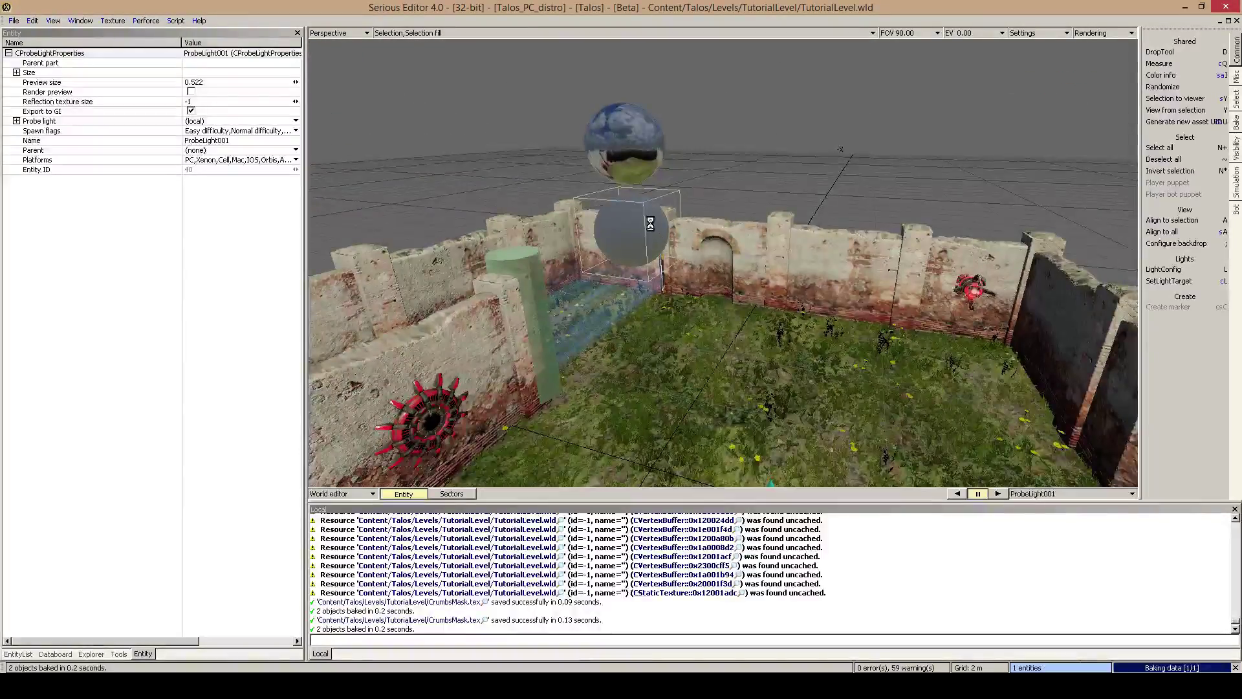
pyautogui.moveTo(649, 223)
pyautogui.mouseDown(button='right')
pyautogui.moveTo(641, 181)
pyautogui.moveTo(614, 239)
pyautogui.moveTo(637, 240)
pyautogui.moveTo(637, 259)
pyautogui.moveTo(601, 249)
pyautogui.moveTo(577, 275)
pyautogui.moveTo(650, 228)
pyautogui.mouseUp(button='right')
# Step: Select the Crumbs entity, raise its gap size to 2.921 m and inspect the vegetation density
pyautogui.click(724, 279)
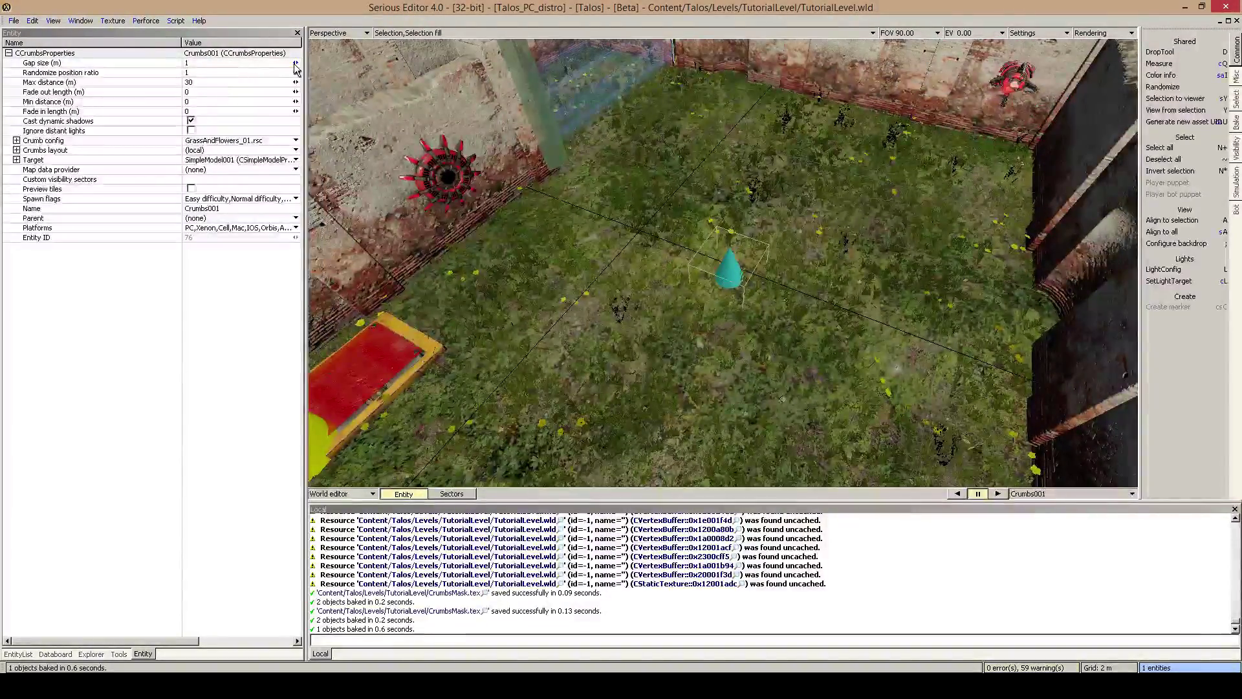
pyautogui.moveTo(295, 63); pyautogui.dragTo(295, 33)
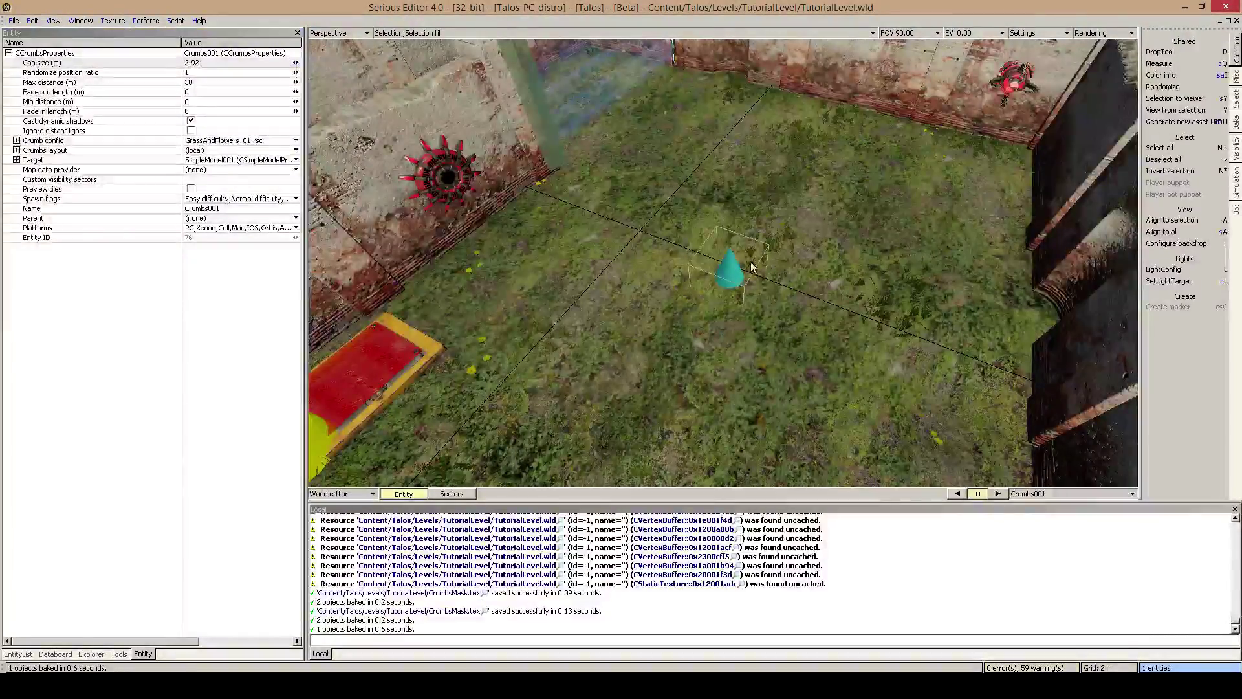
pyautogui.moveTo(743, 269); pyautogui.dragTo(647, 227, button='middle')
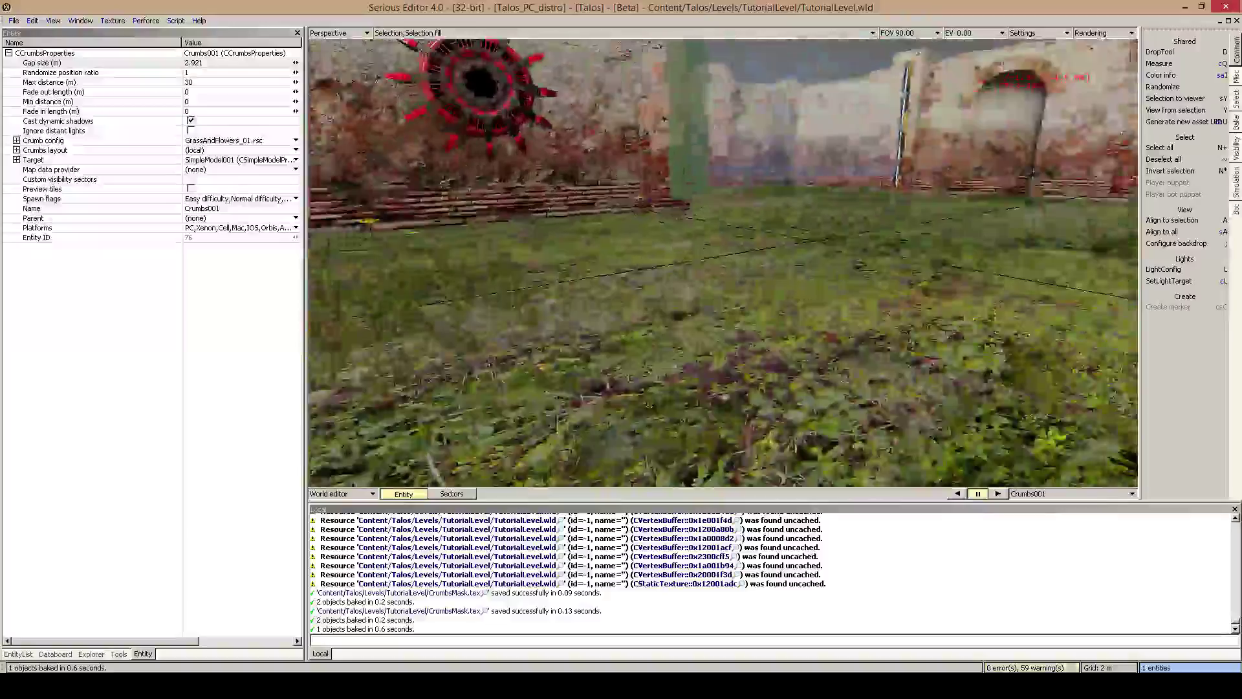
pyautogui.moveTo(723, 263); pyautogui.dragTo(723, 324, button='middle')
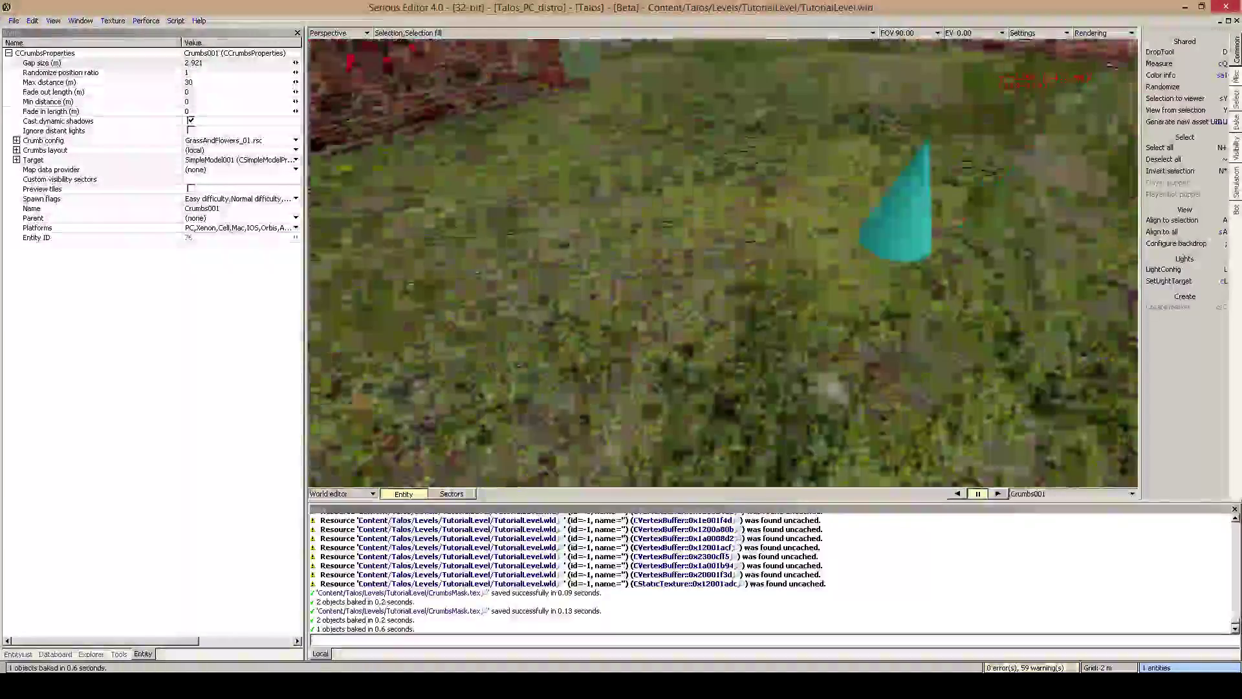
pyautogui.moveTo(723, 263); pyautogui.dragTo(723, 324, button='middle')
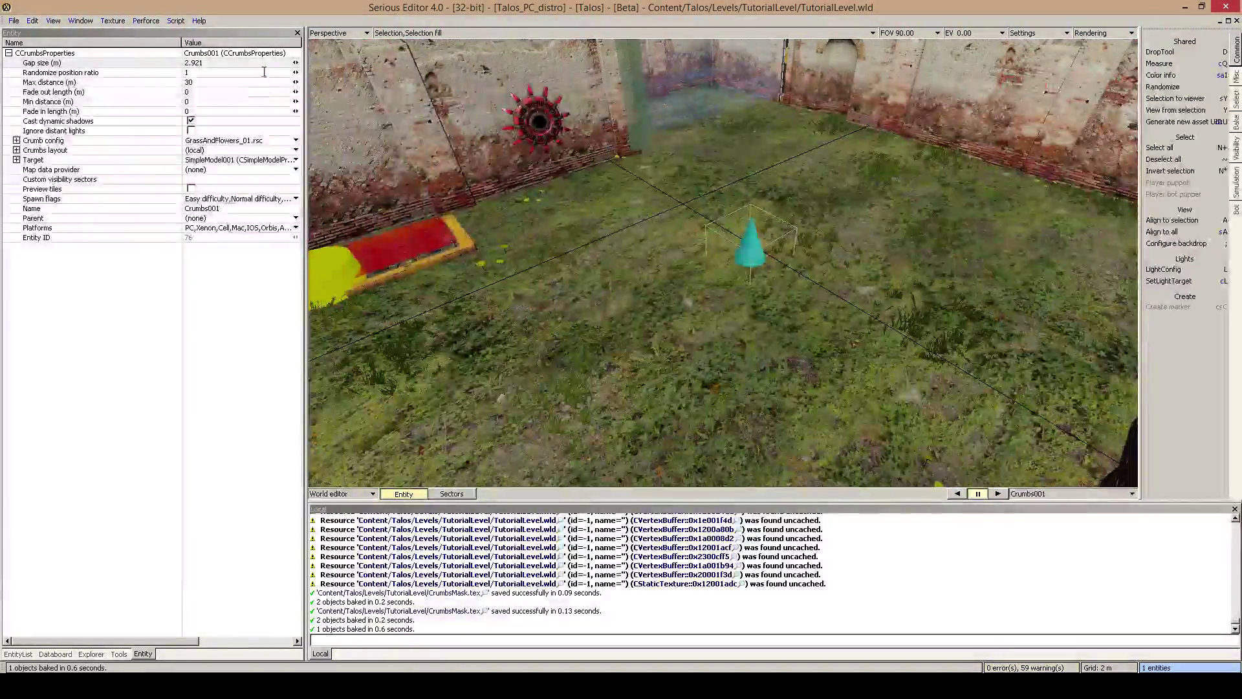
# Step: Set the Crumbs entity's gap size to 1 m
pyautogui.moveTo(208, 63); pyautogui.dragTo(155, 67)
pyautogui.write('1')
pyautogui.press('Return')
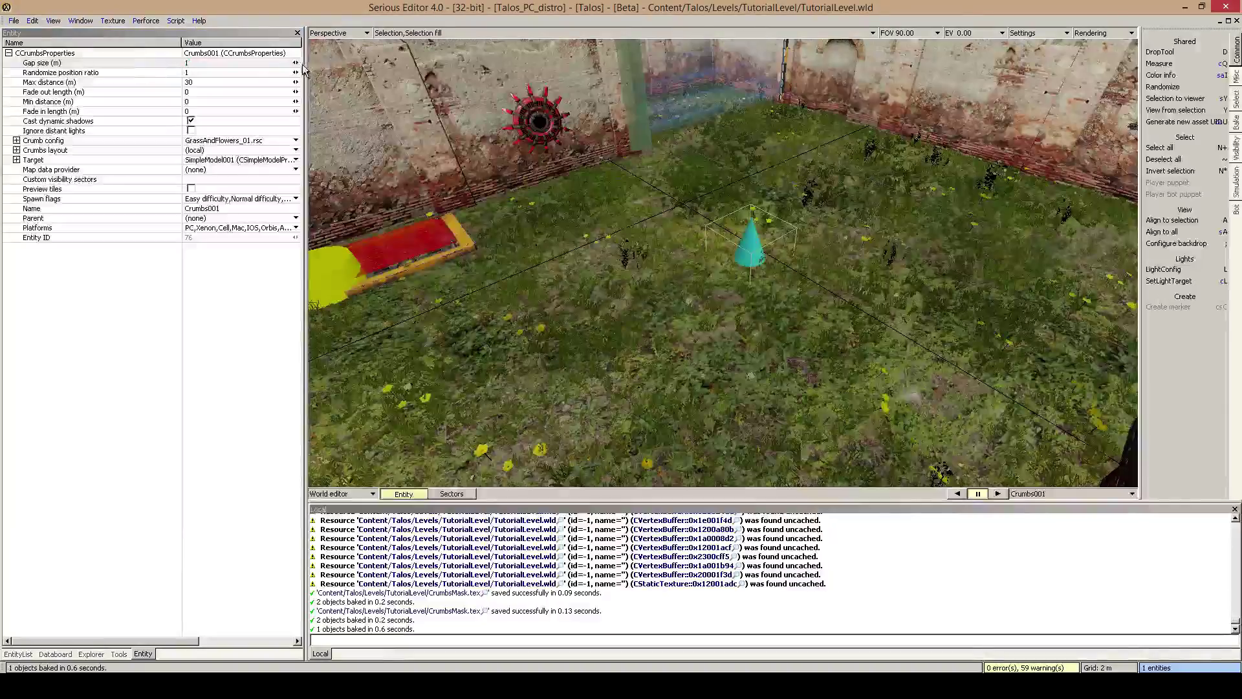
# Step: Reduce the crumbs' gap size to 0.212 m and walk through the dense vegetation in the simulation
pyautogui.moveTo(295, 63)
pyautogui.mouseDown()
pyautogui.moveTo(276, 63)
pyautogui.moveTo(292, 63)
pyautogui.mouseUp()
pyautogui.moveTo(647, 272); pyautogui.dragTo(646, 301, button='right')
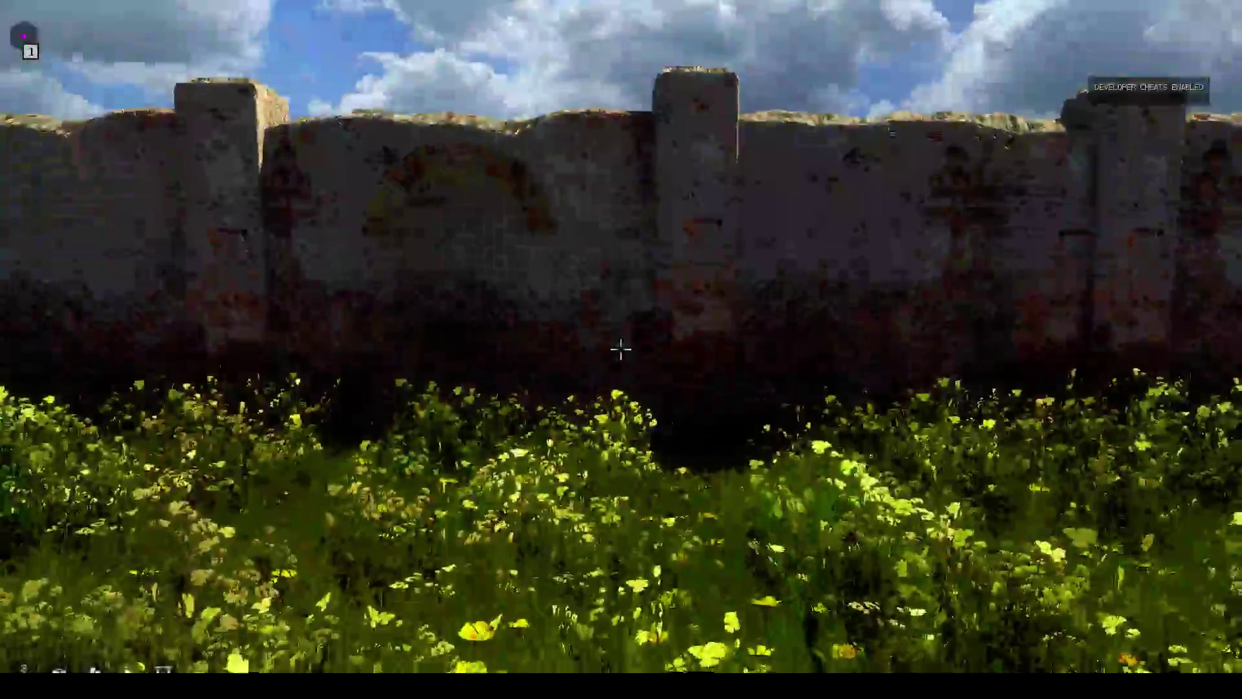
pyautogui.press('w')
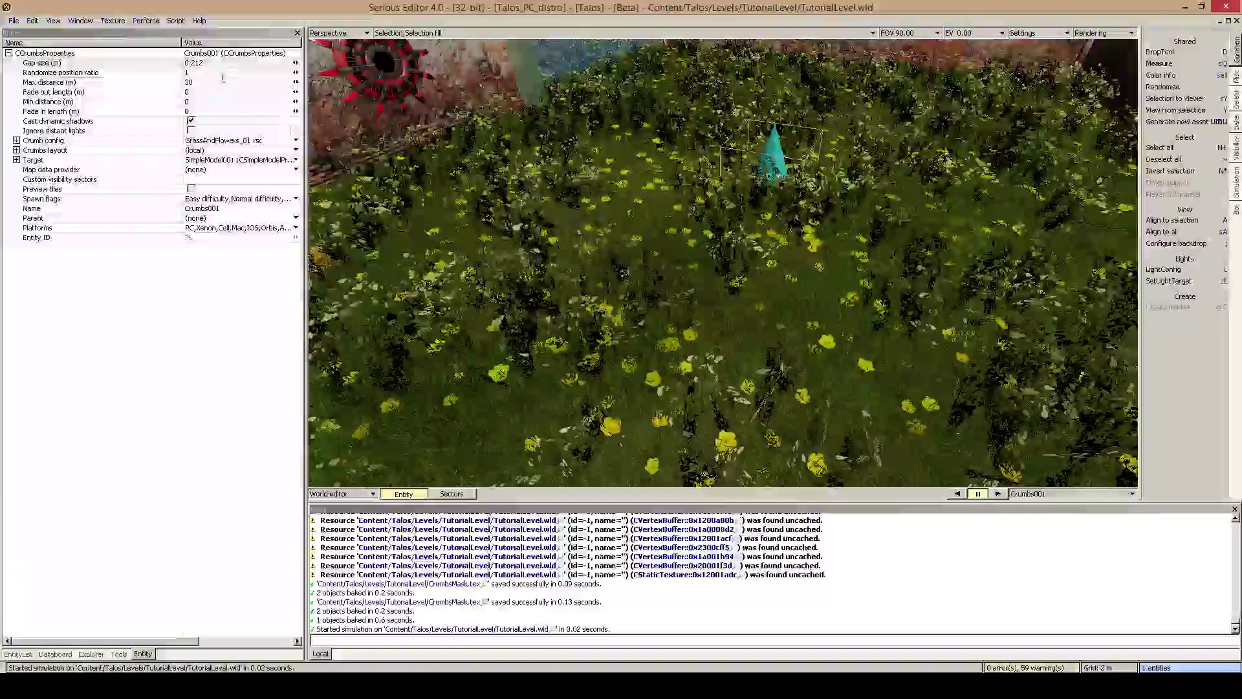
# Step: Restore the crumbs' gap size to 1 m after the simulation
pyautogui.moveTo(236, 63); pyautogui.dragTo(129, 62)
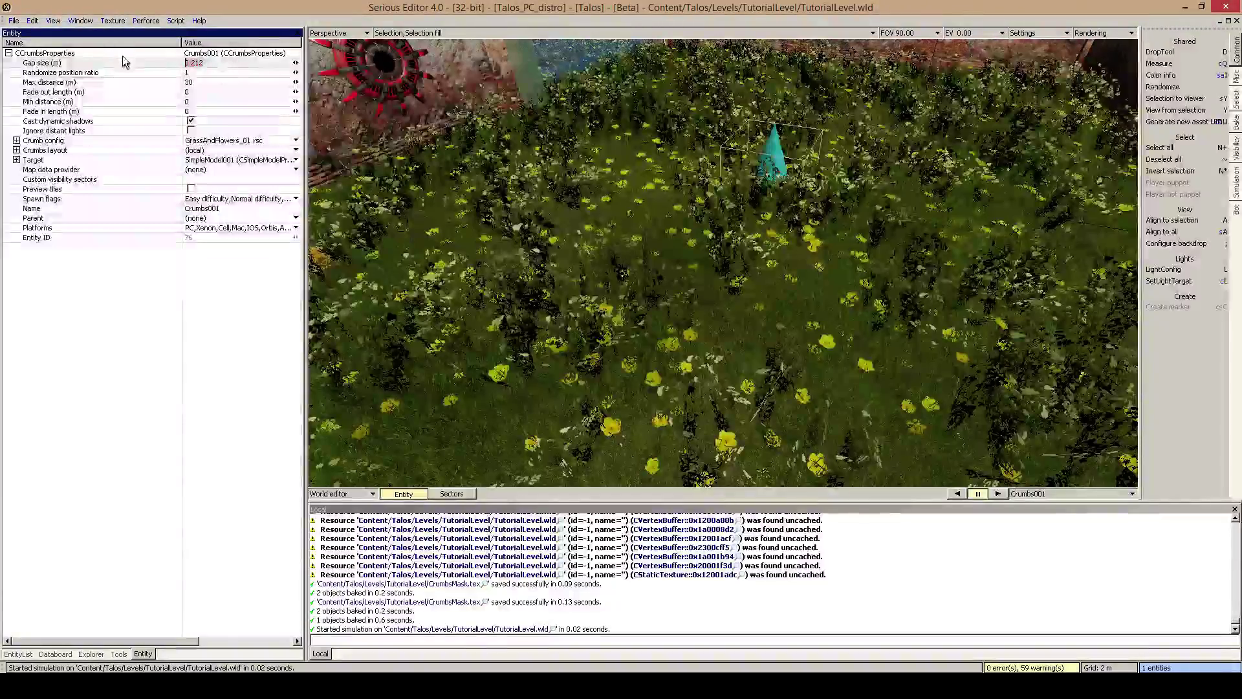
pyautogui.write('1')
pyautogui.press('Return')
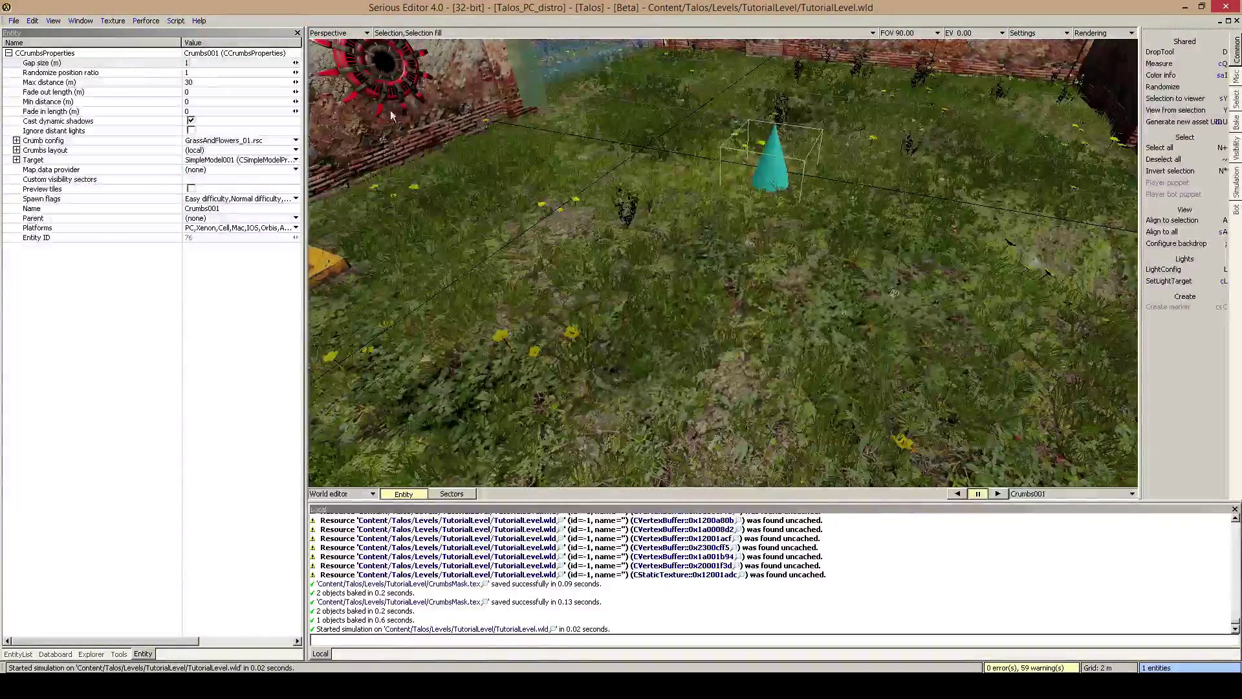
# Step: Set the crumbs' gap size to 0.962 m and the randomize position ratio to 0.751
pyautogui.moveTo(295, 63); pyautogui.dragTo(295, 64)
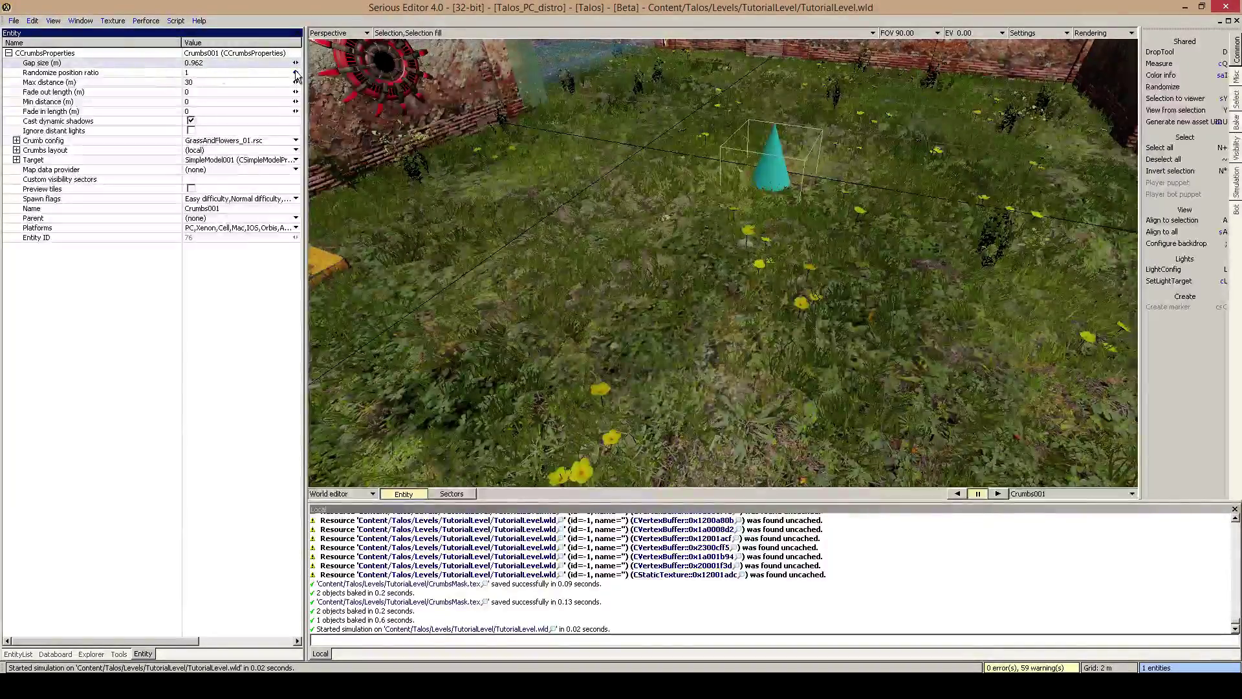
pyautogui.moveTo(295, 72); pyautogui.dragTo(295, 74)
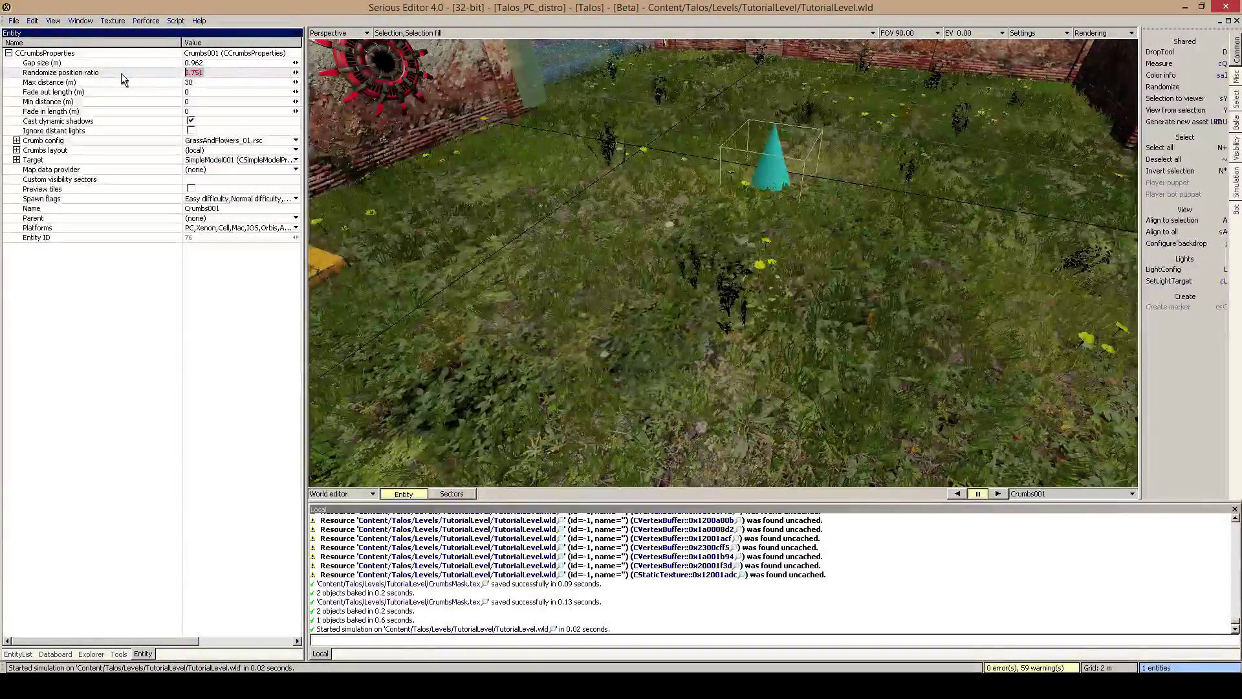
# Step: Set the crumbs' randomize position ratio to 1 and inspect how the vegetation is distributed around the courtyard
pyautogui.write('1')
pyautogui.press('Return')
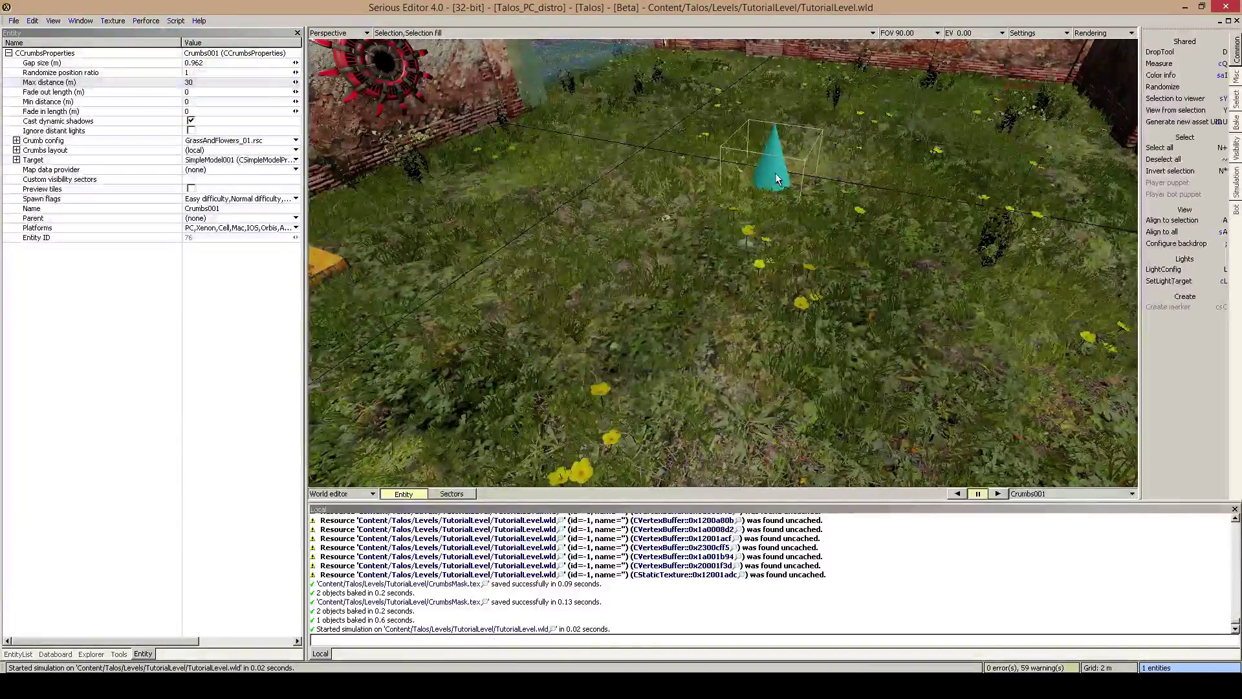
pyautogui.moveTo(777, 180); pyautogui.dragTo(660, 165, button='right')
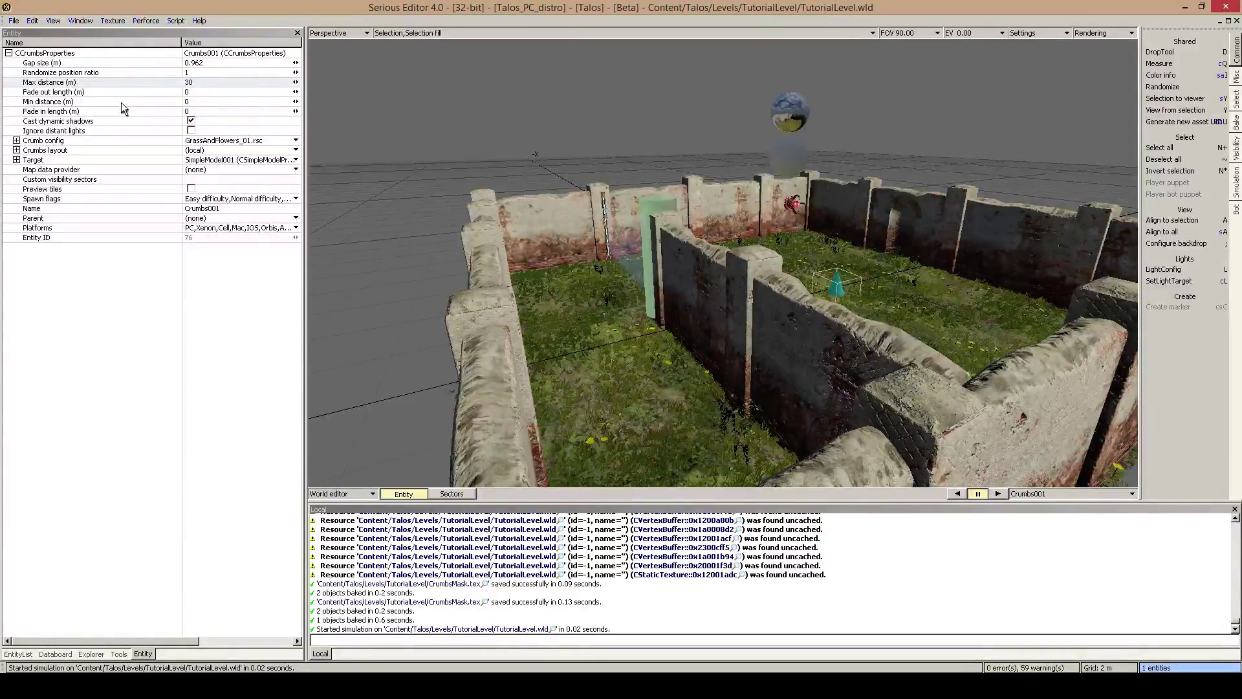
# Step: Inspect the grass between the walls up close and toggle the crumbs' dynamic shadow casting off and back on
pyautogui.press('Tab')
pyautogui.press('w')
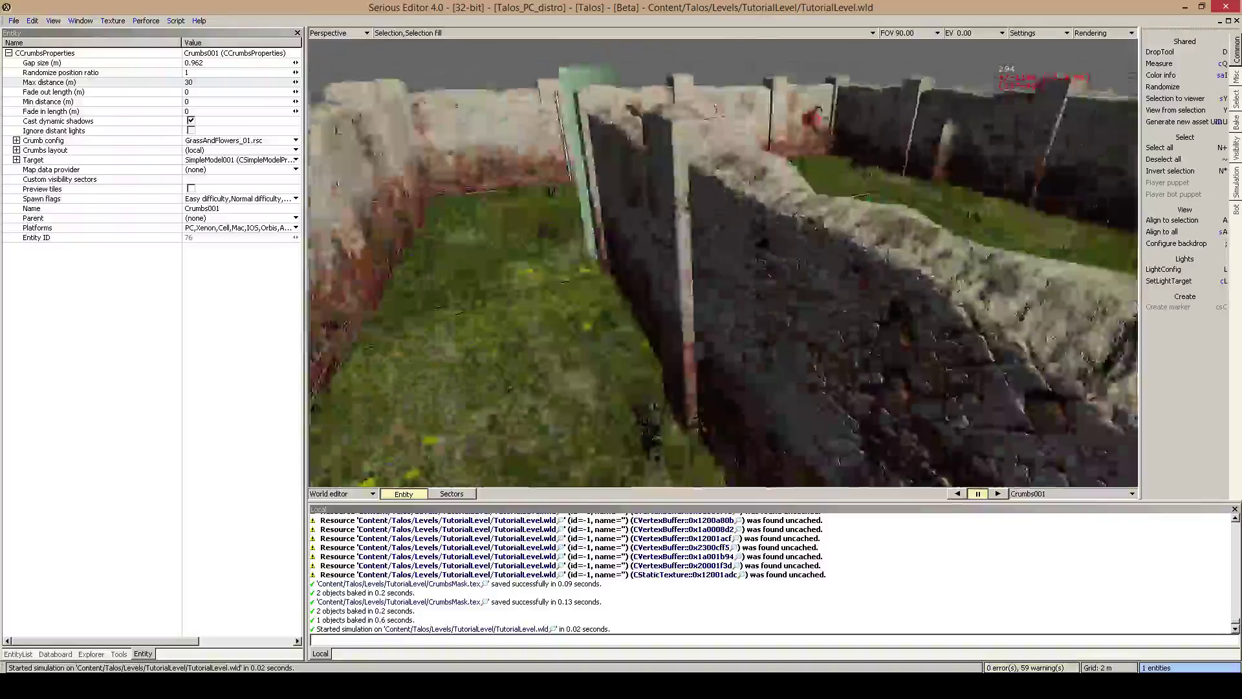
pyautogui.press('Tab')
pyautogui.press('Tab')
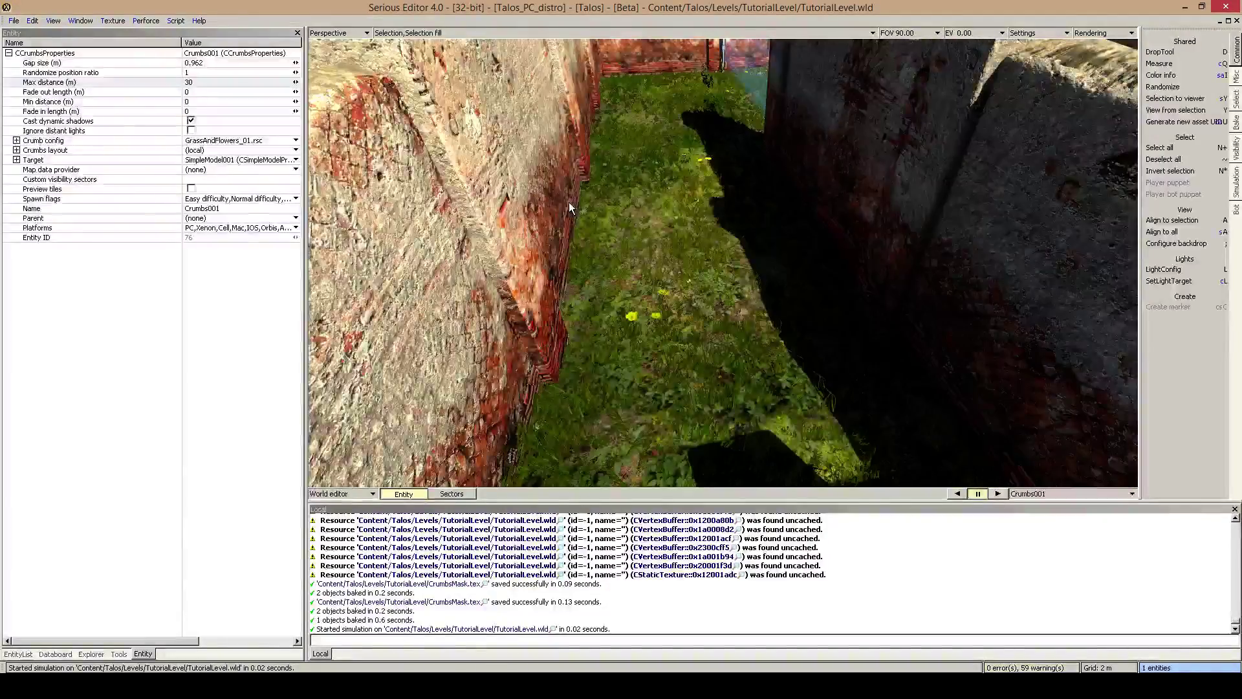
pyautogui.press('w')
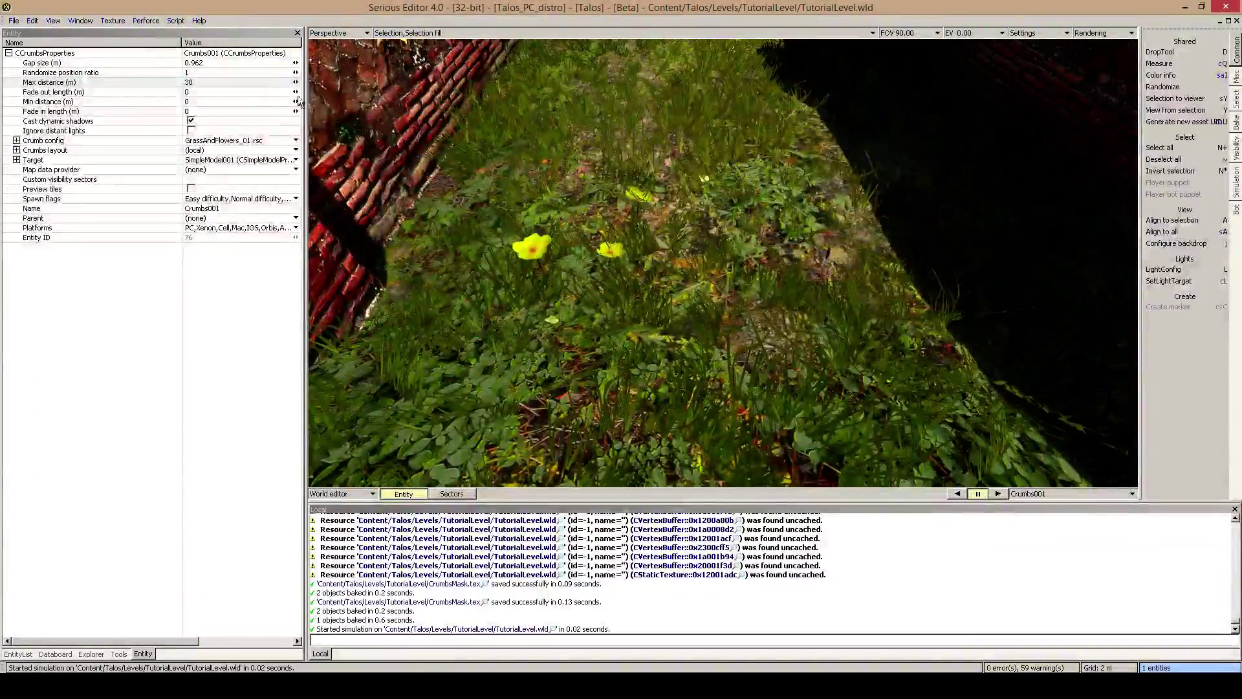
pyautogui.click(191, 121)
pyautogui.click(190, 121)
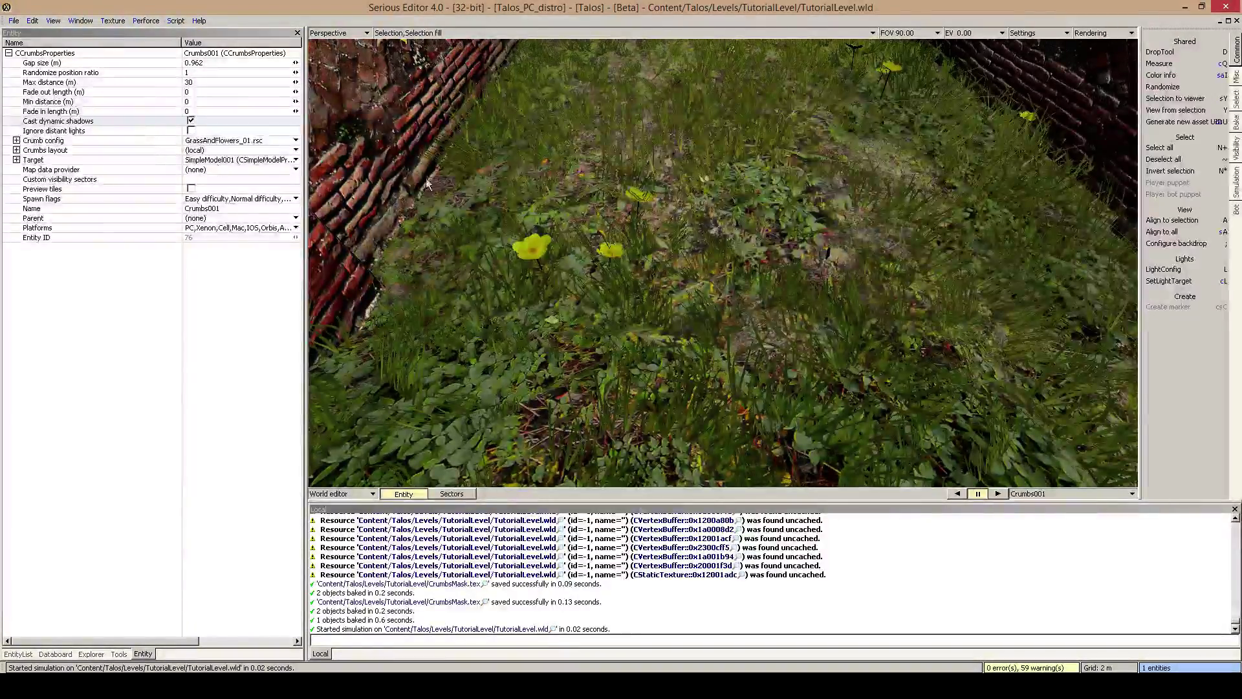
# Step: Try ignoring distant lights on the crumbs in a short simulation run, and turn the option back off
pyautogui.moveTo(423, 181); pyautogui.dragTo(422, 180, button='right')
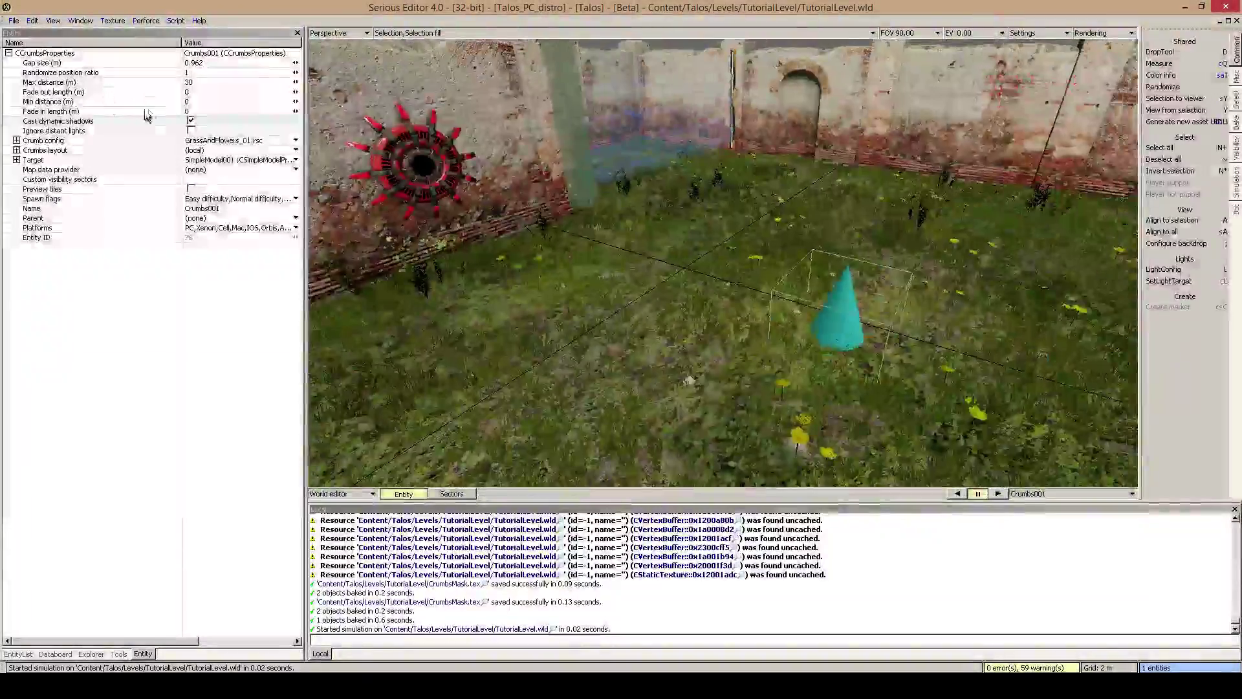
pyautogui.click(191, 131)
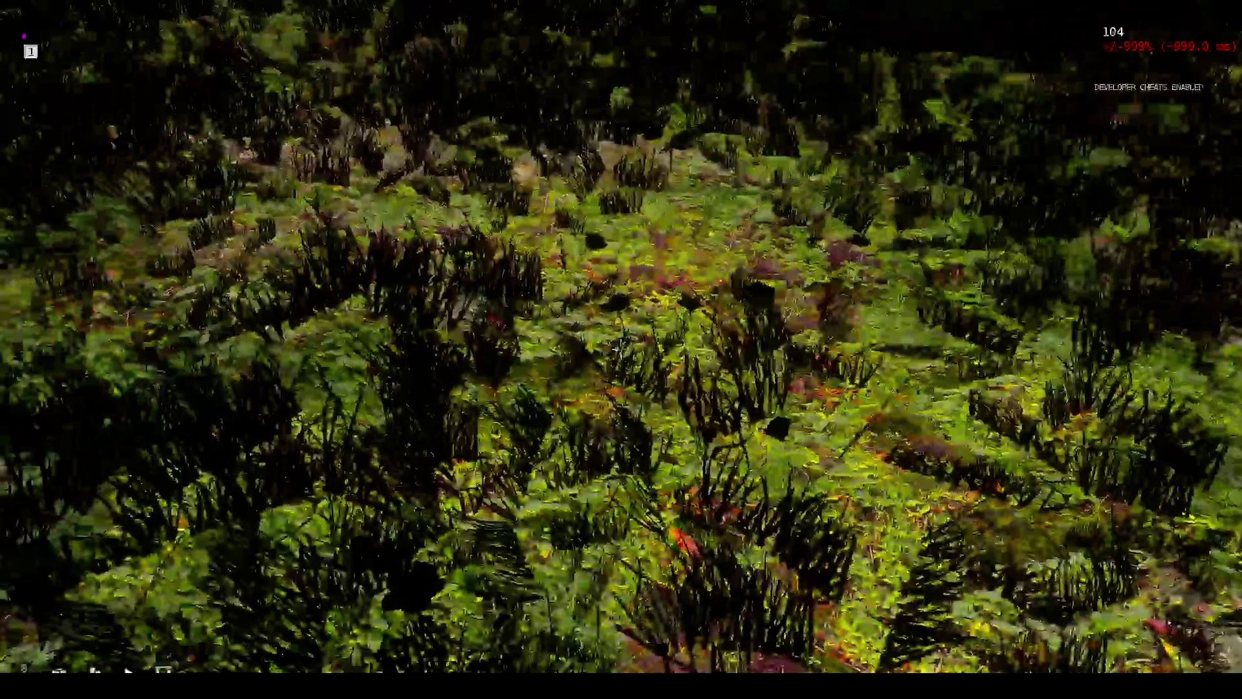
pyautogui.press('Escape')
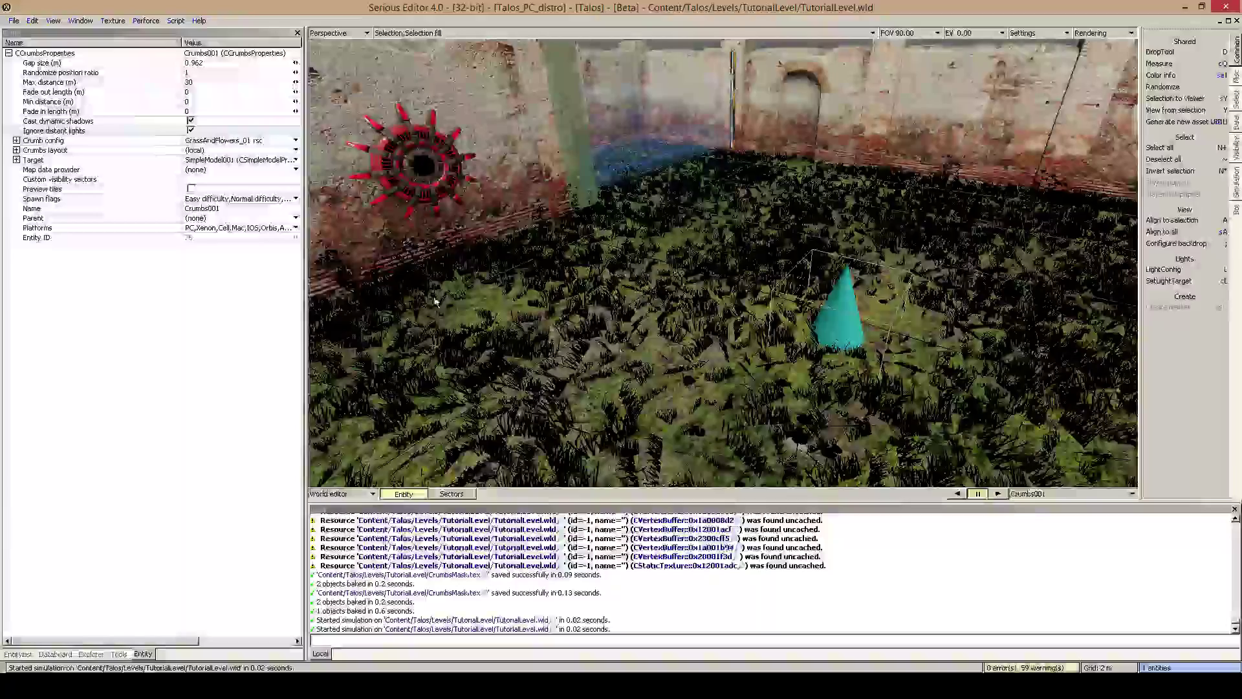
pyautogui.click(191, 130)
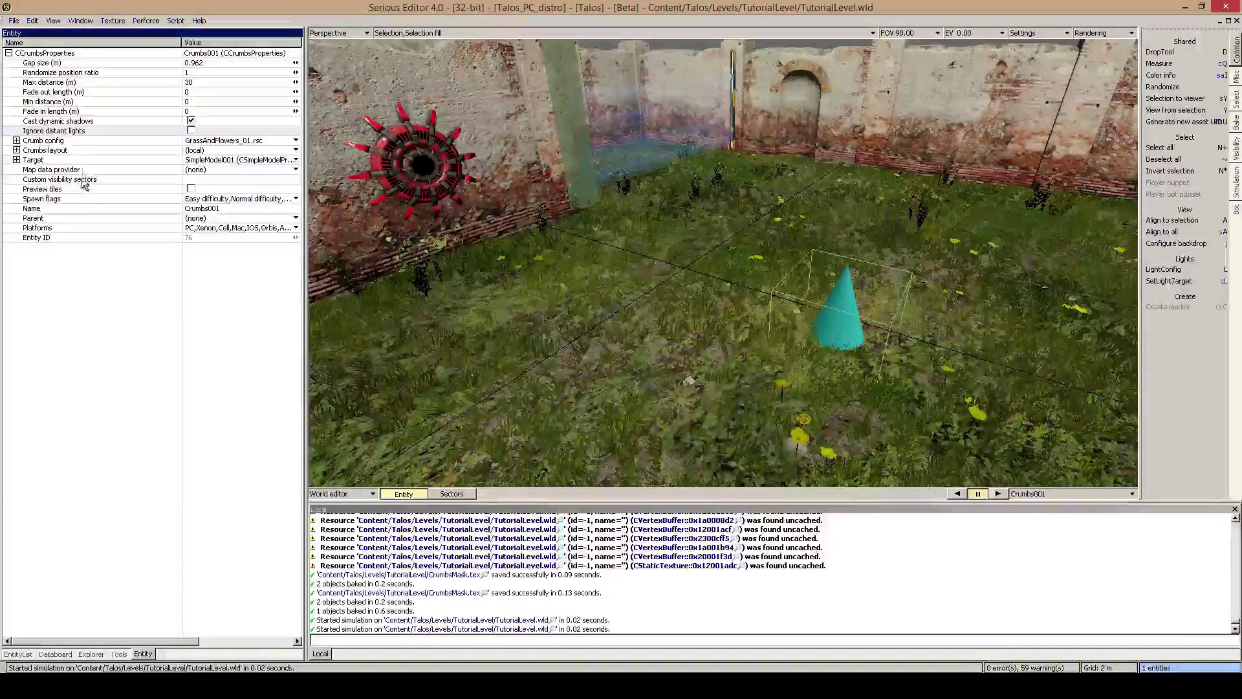
# Step: Run the level simulation and walk through the courtyard to examine the grass and flowers up close
pyautogui.hotkey('ctrl', 't')
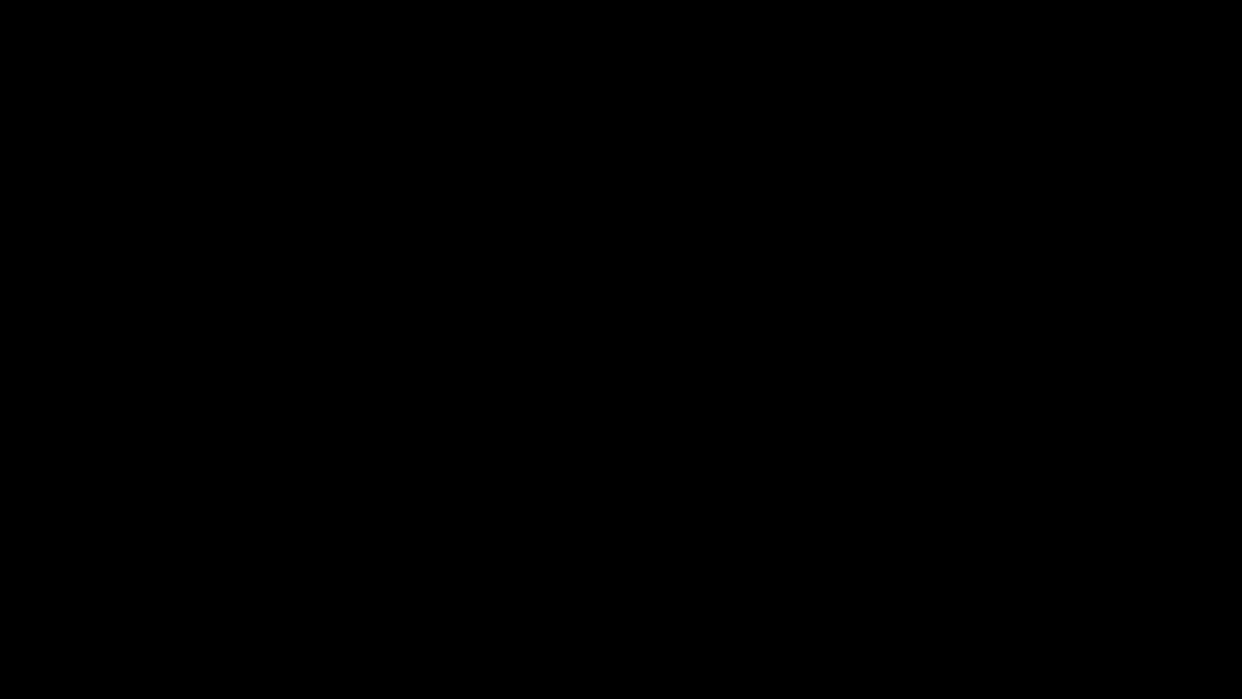
pyautogui.press('w')
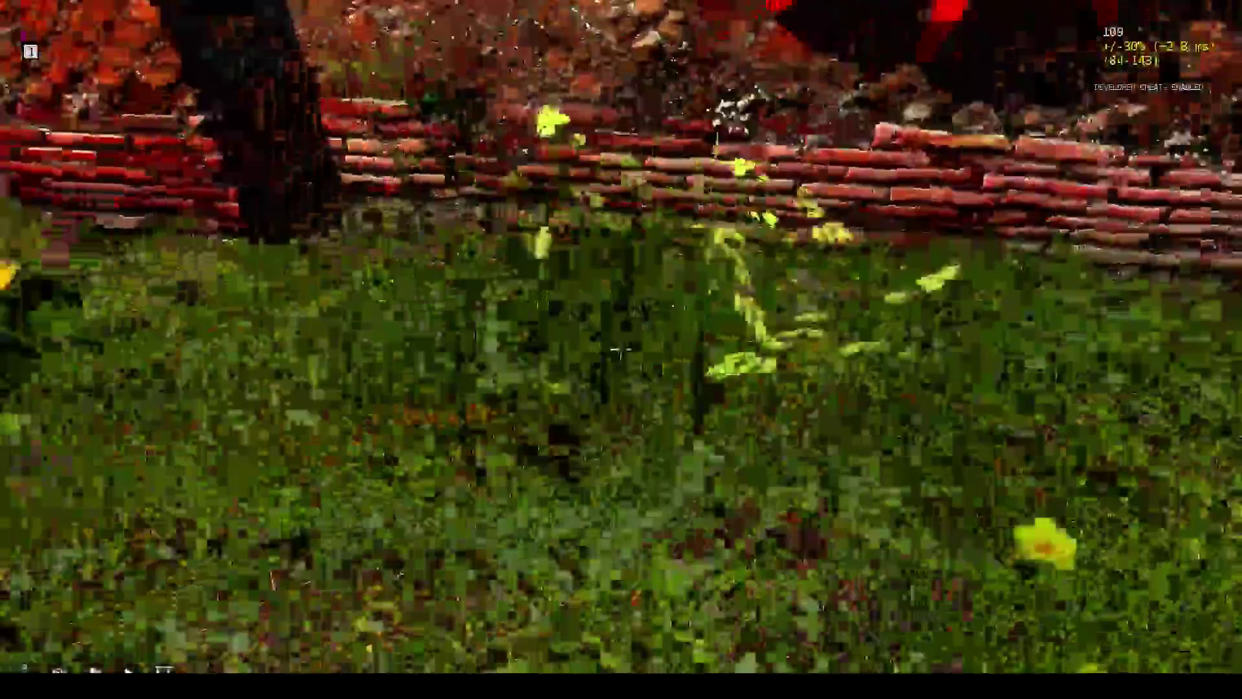
pyautogui.press('Escape')
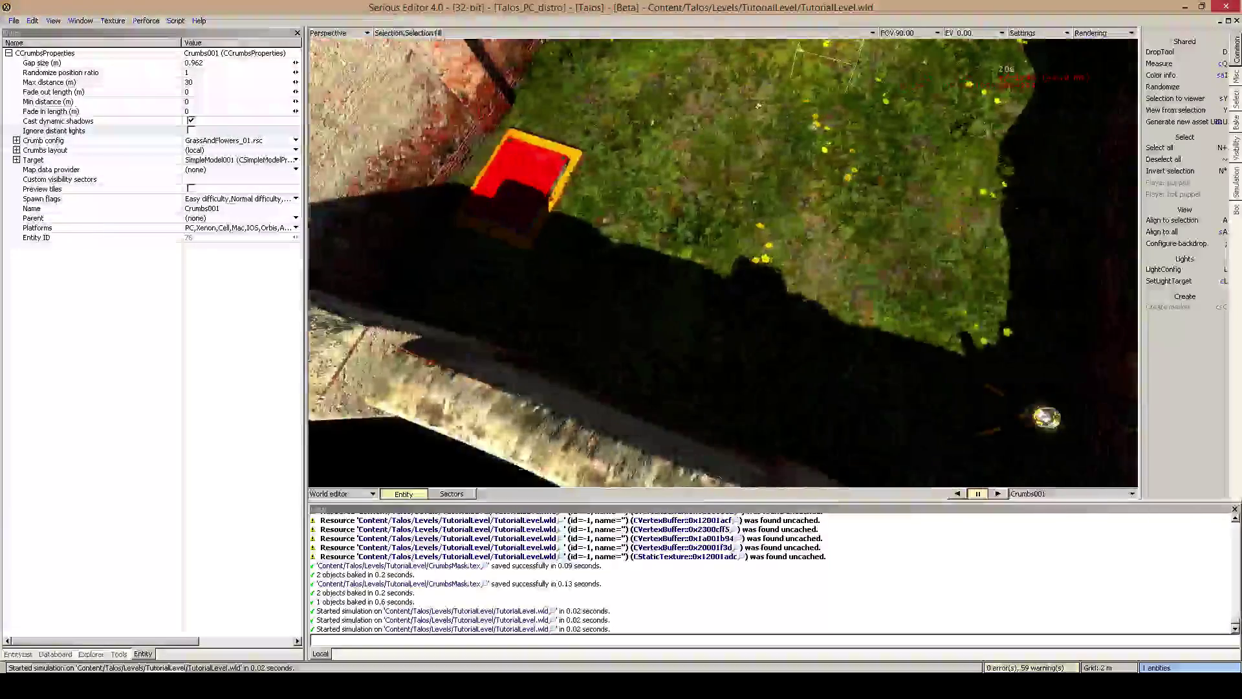
# Step: Start the simulation again, walk across the vegetation to the shaded wall, and pick up the connector
pyautogui.press('F5')
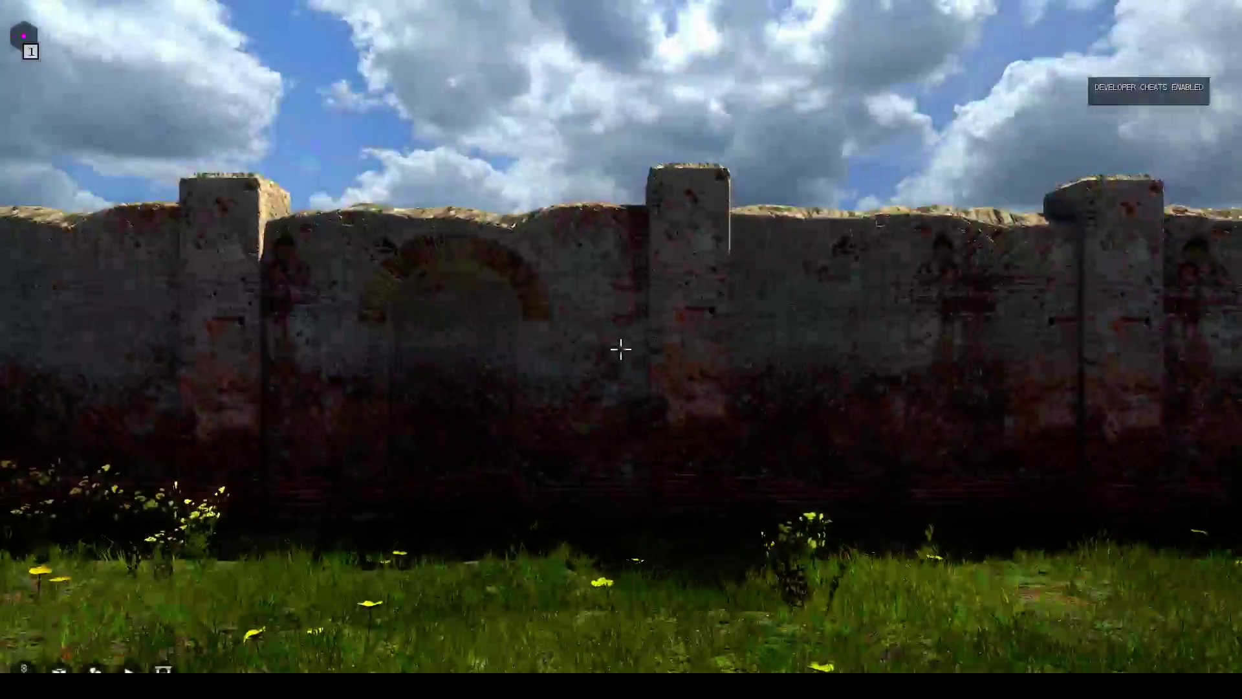
pyautogui.press('w')
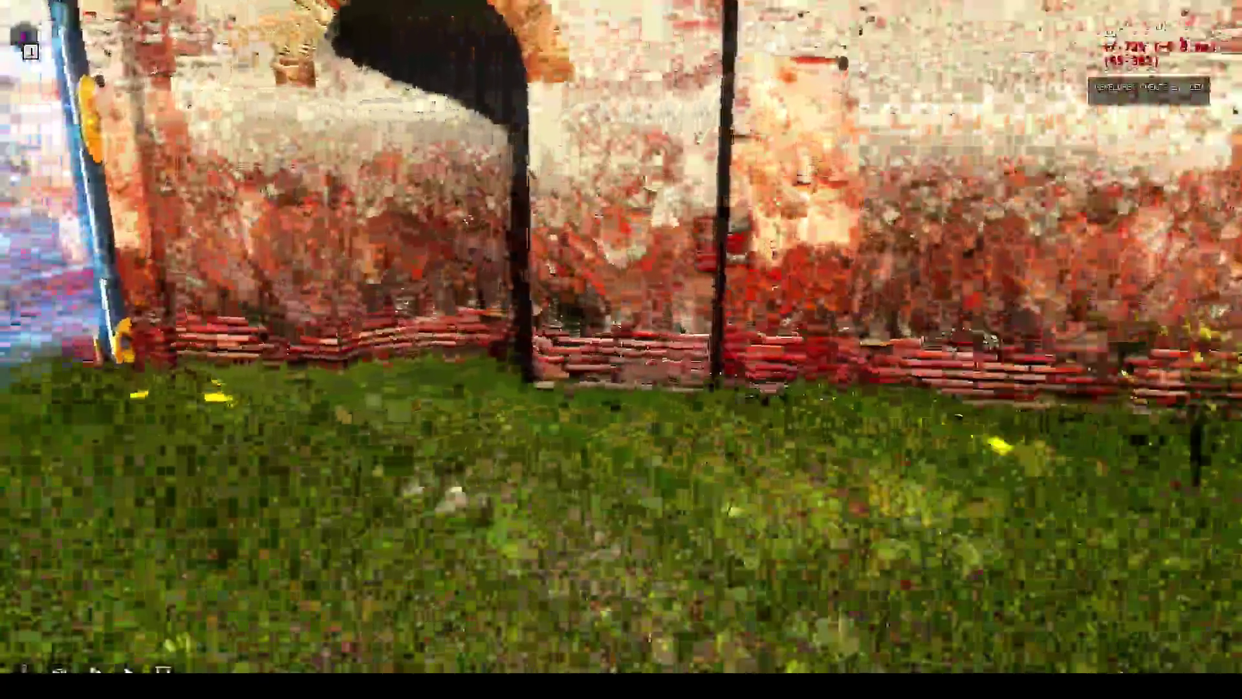
pyautogui.press('d')
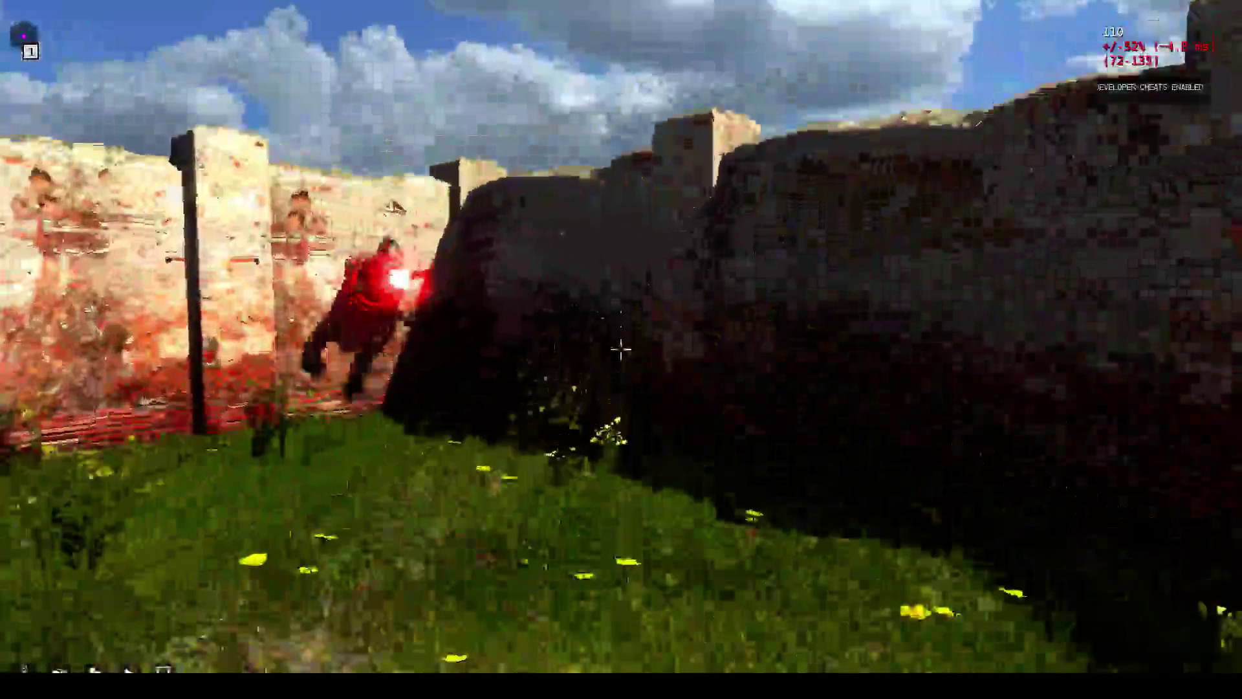
pyautogui.press('w')
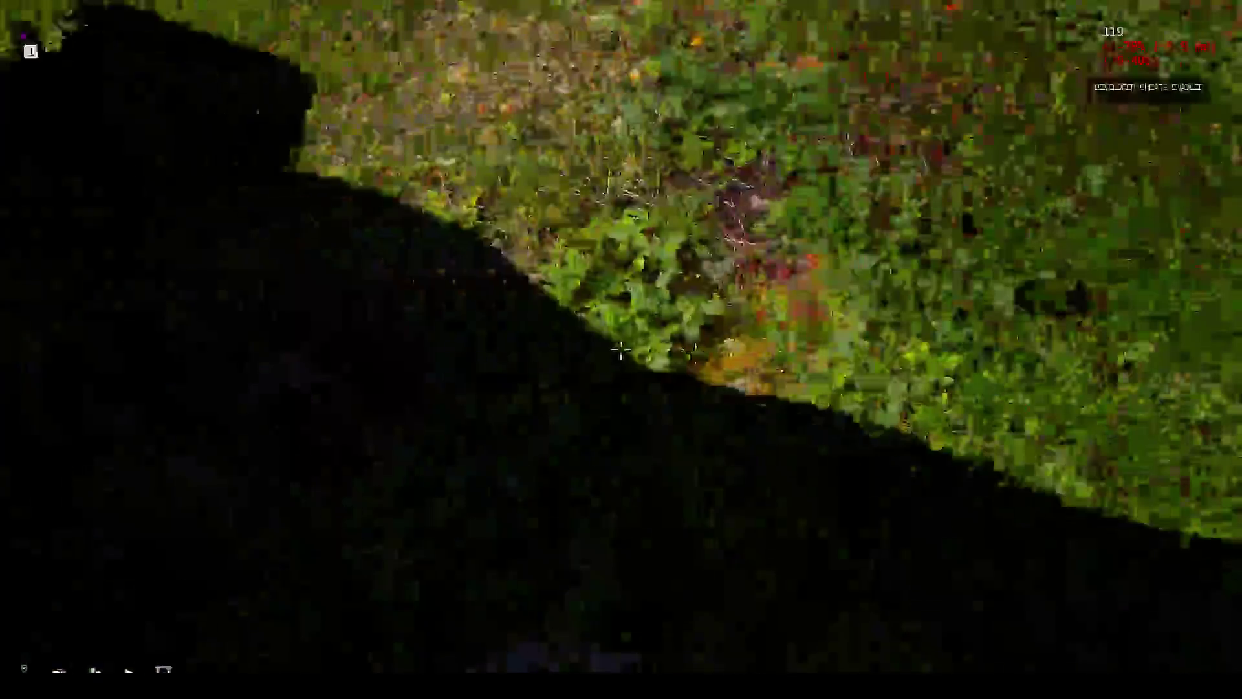
pyautogui.press('w')
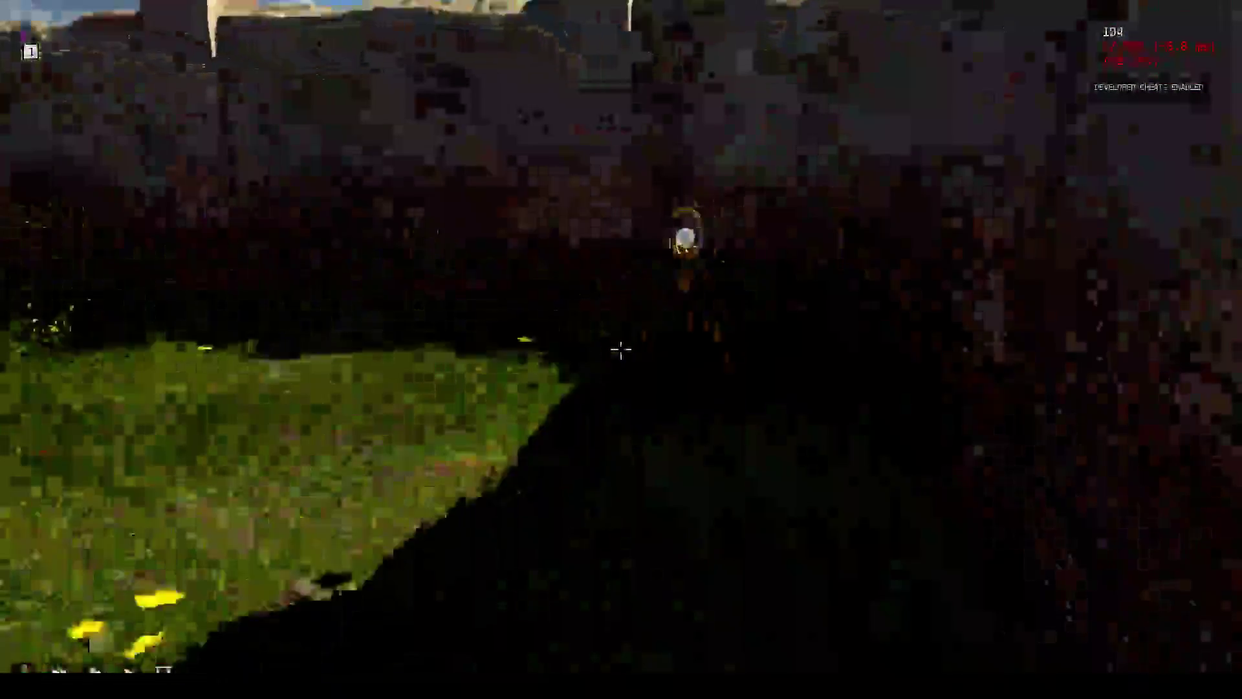
pyautogui.press('w')
pyautogui.click(621, 349)
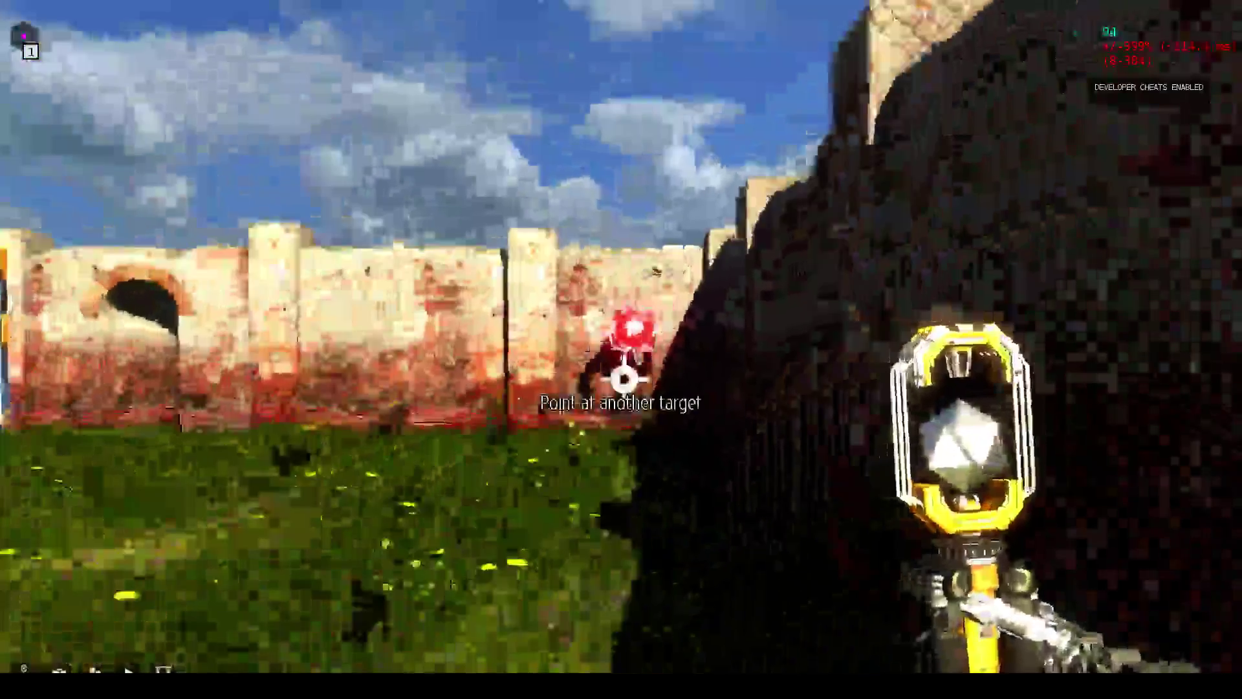
# Step: Link the connector to the red laser emitter, place it on the grass, and pick it up to link and place it again
pyautogui.click(621, 349)
pyautogui.click(621, 350)
pyautogui.press('w')
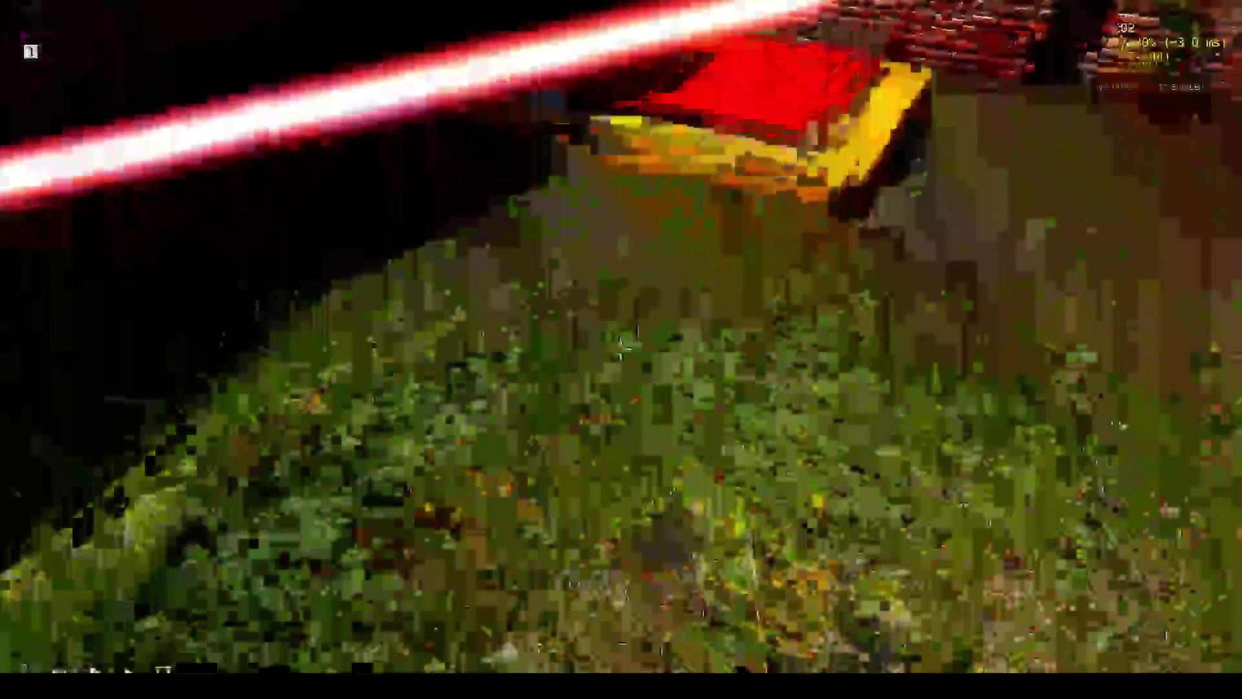
pyautogui.click(621, 349)
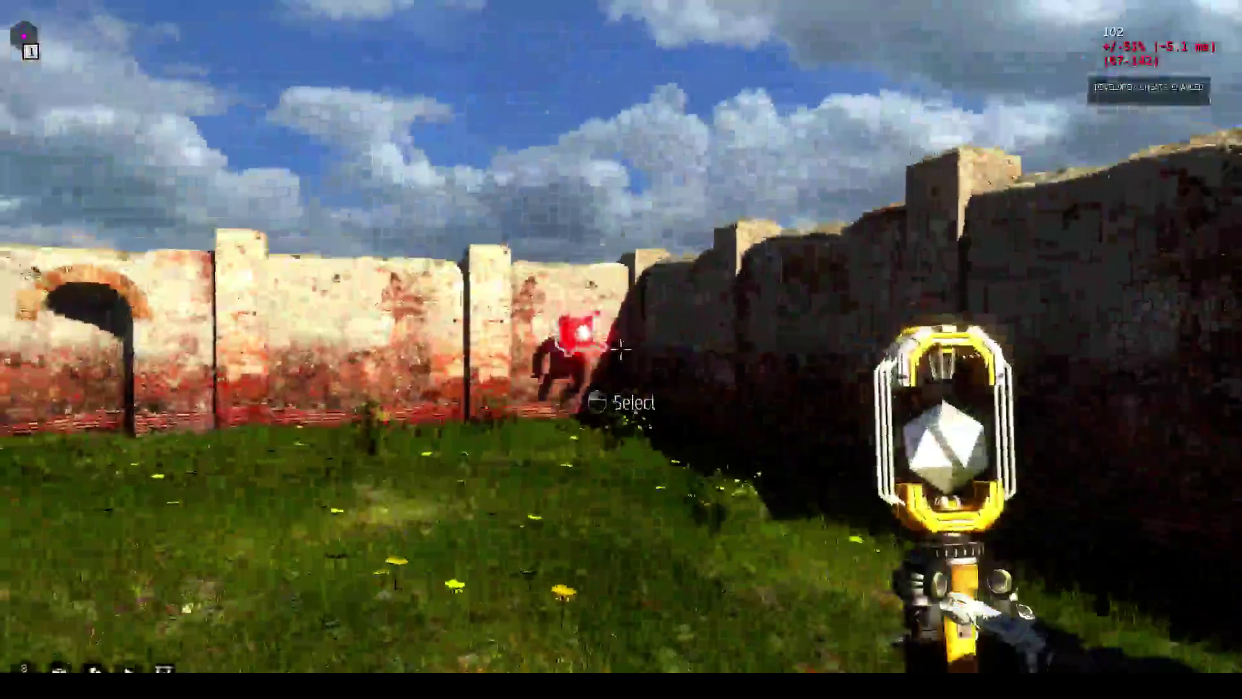
pyautogui.click(621, 350)
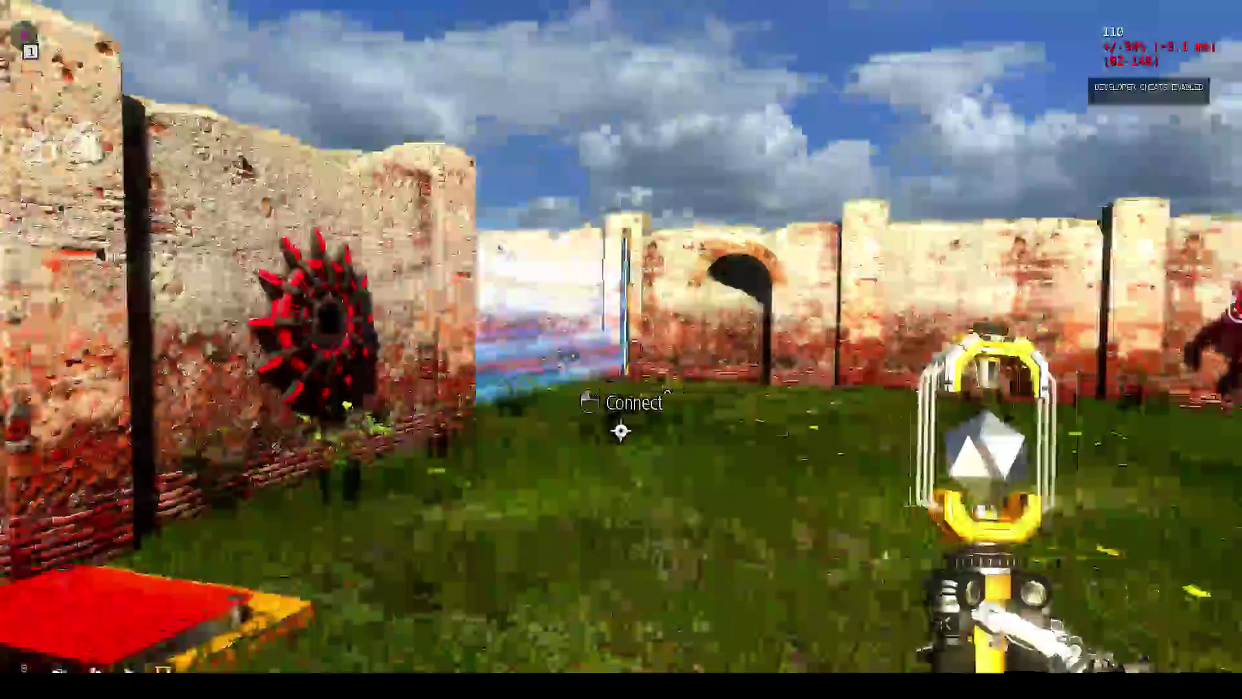
pyautogui.click(635, 424)
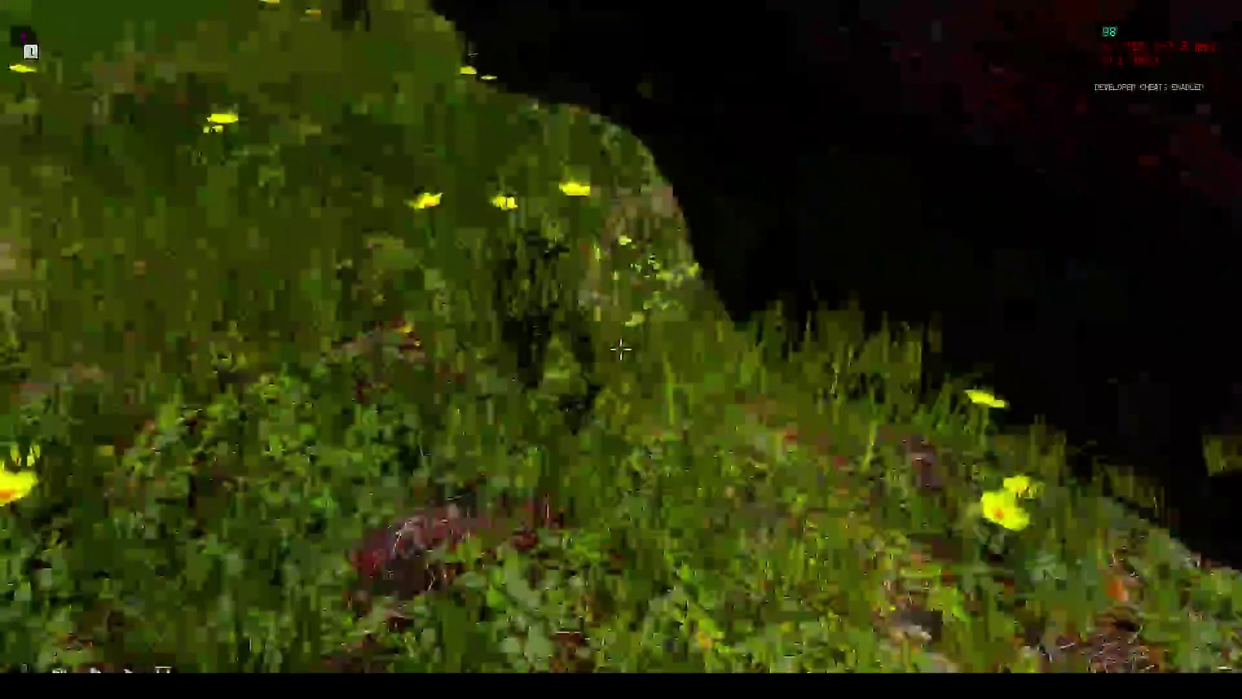